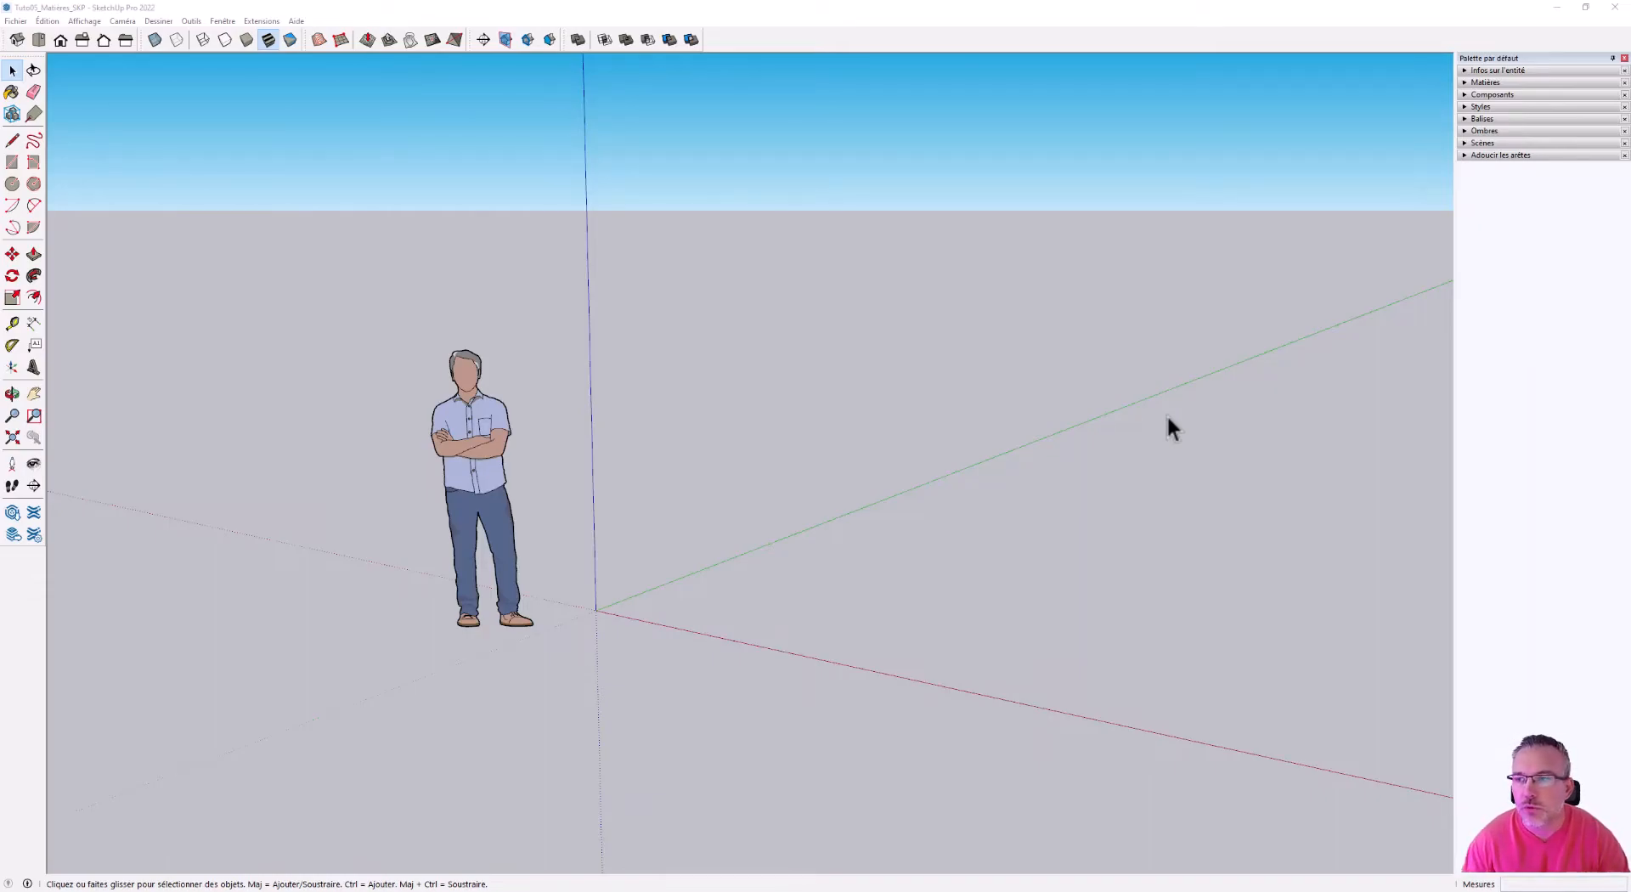
- Create a new tag named 01_MATIERE and make it the active tag
left_click(1484, 119)
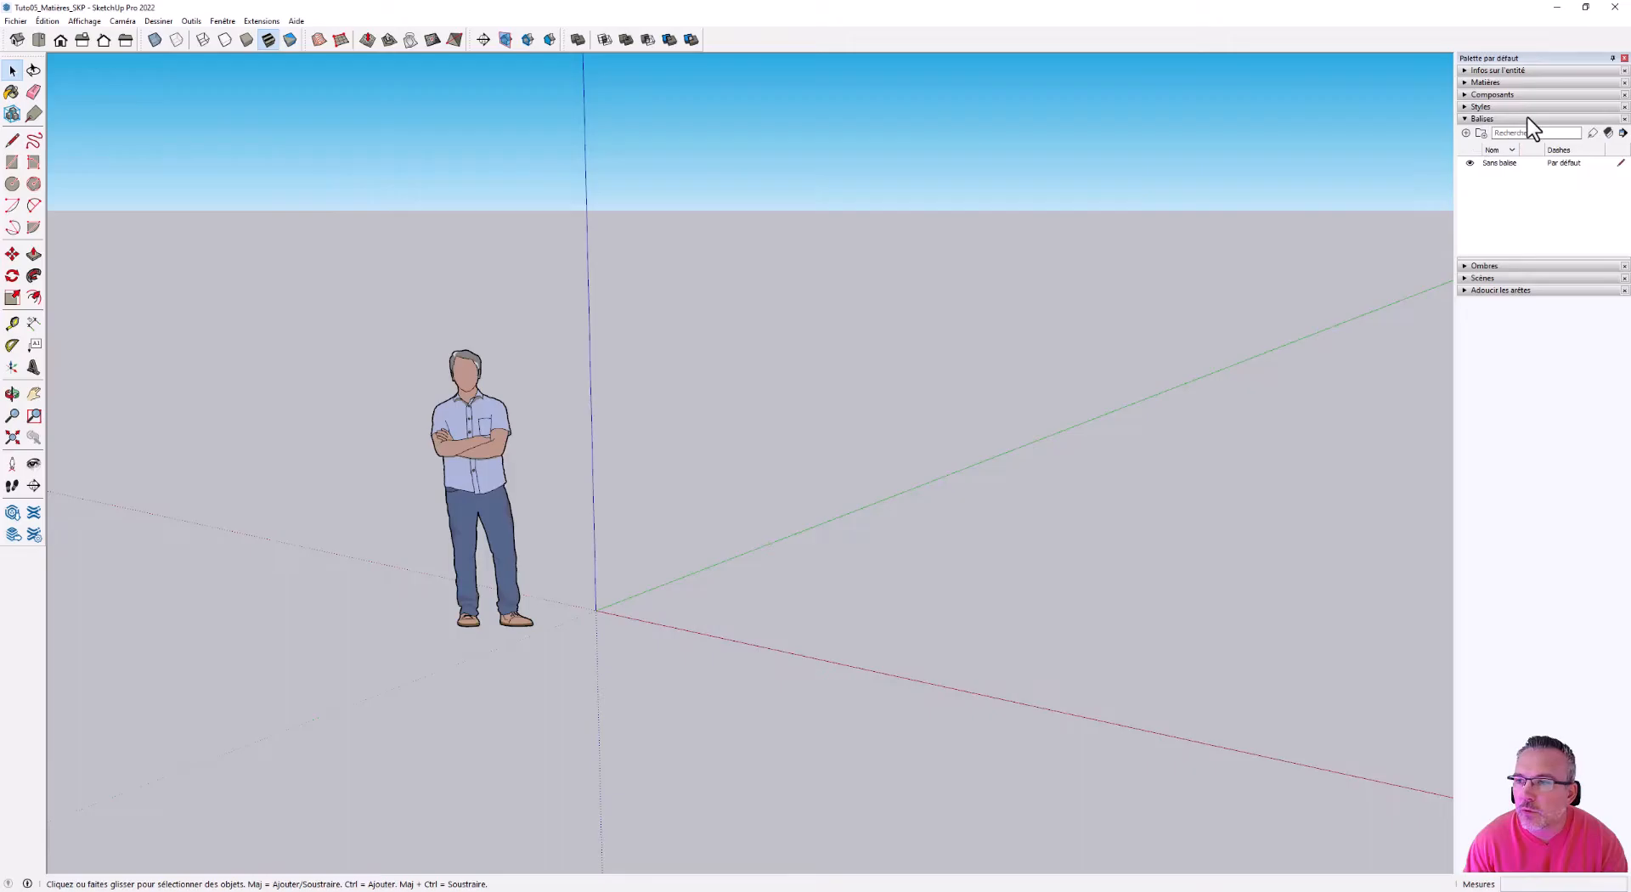
left_click(1466, 134)
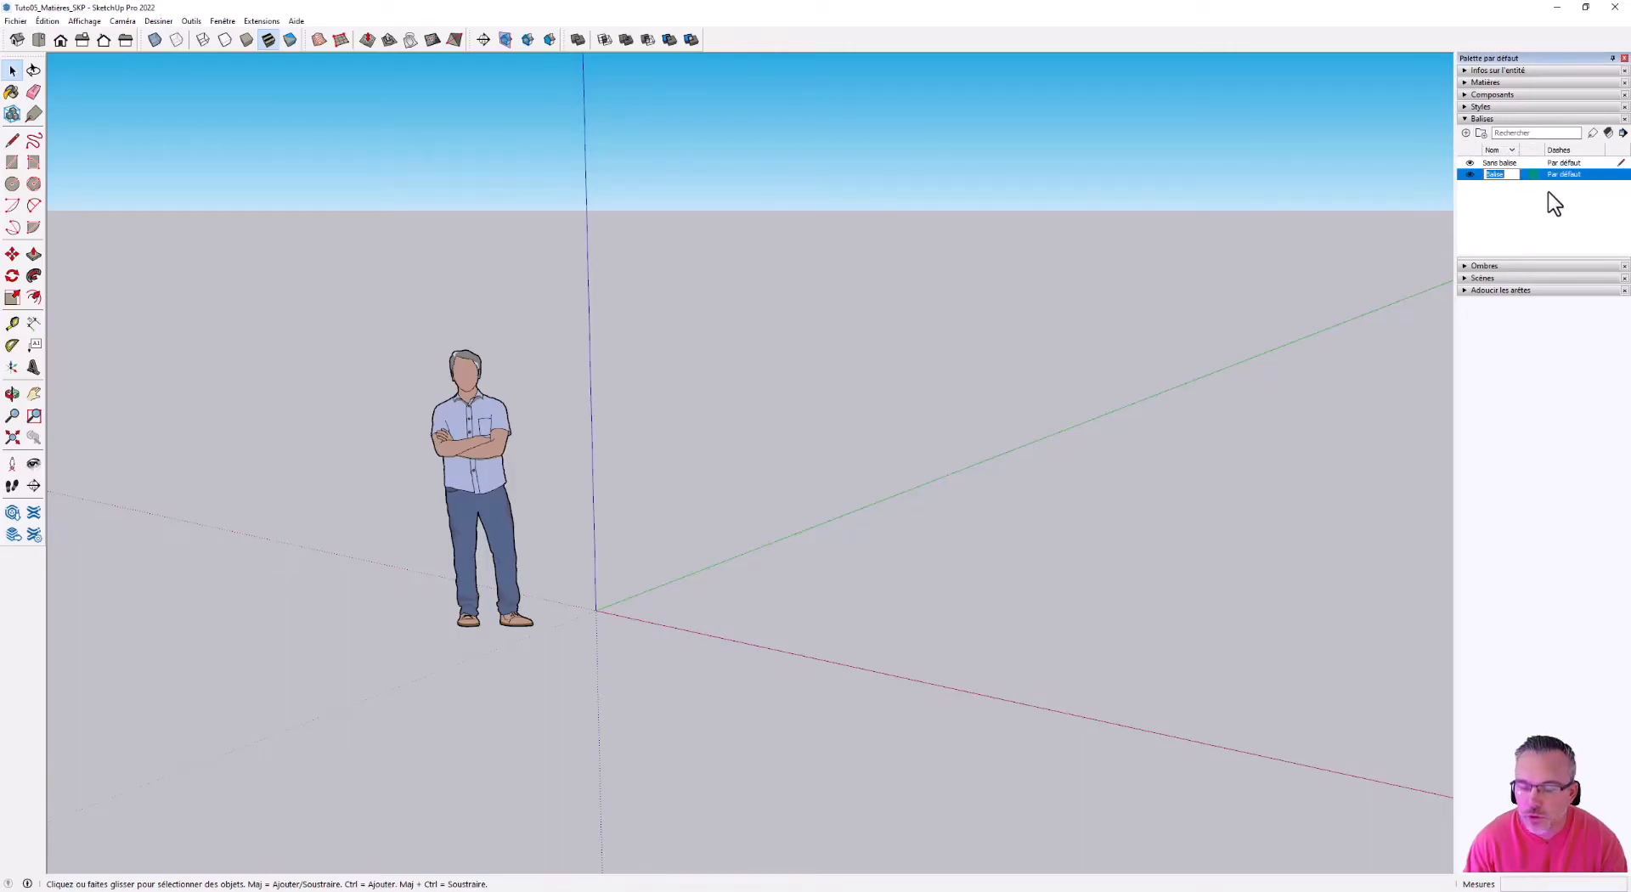
type("0")
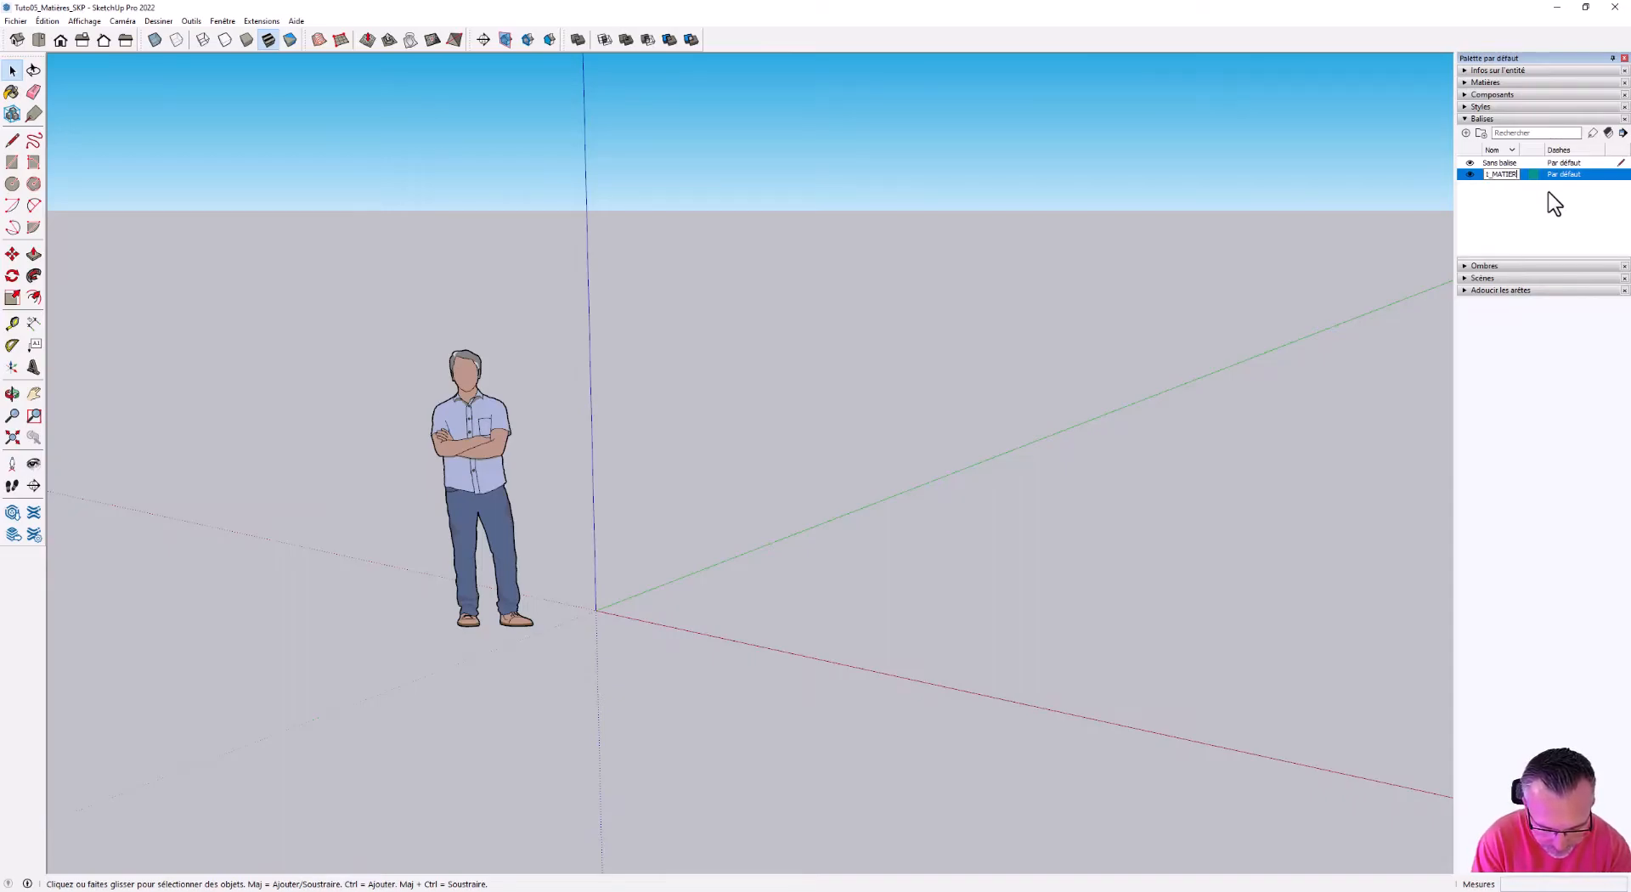
left_click(1553, 215)
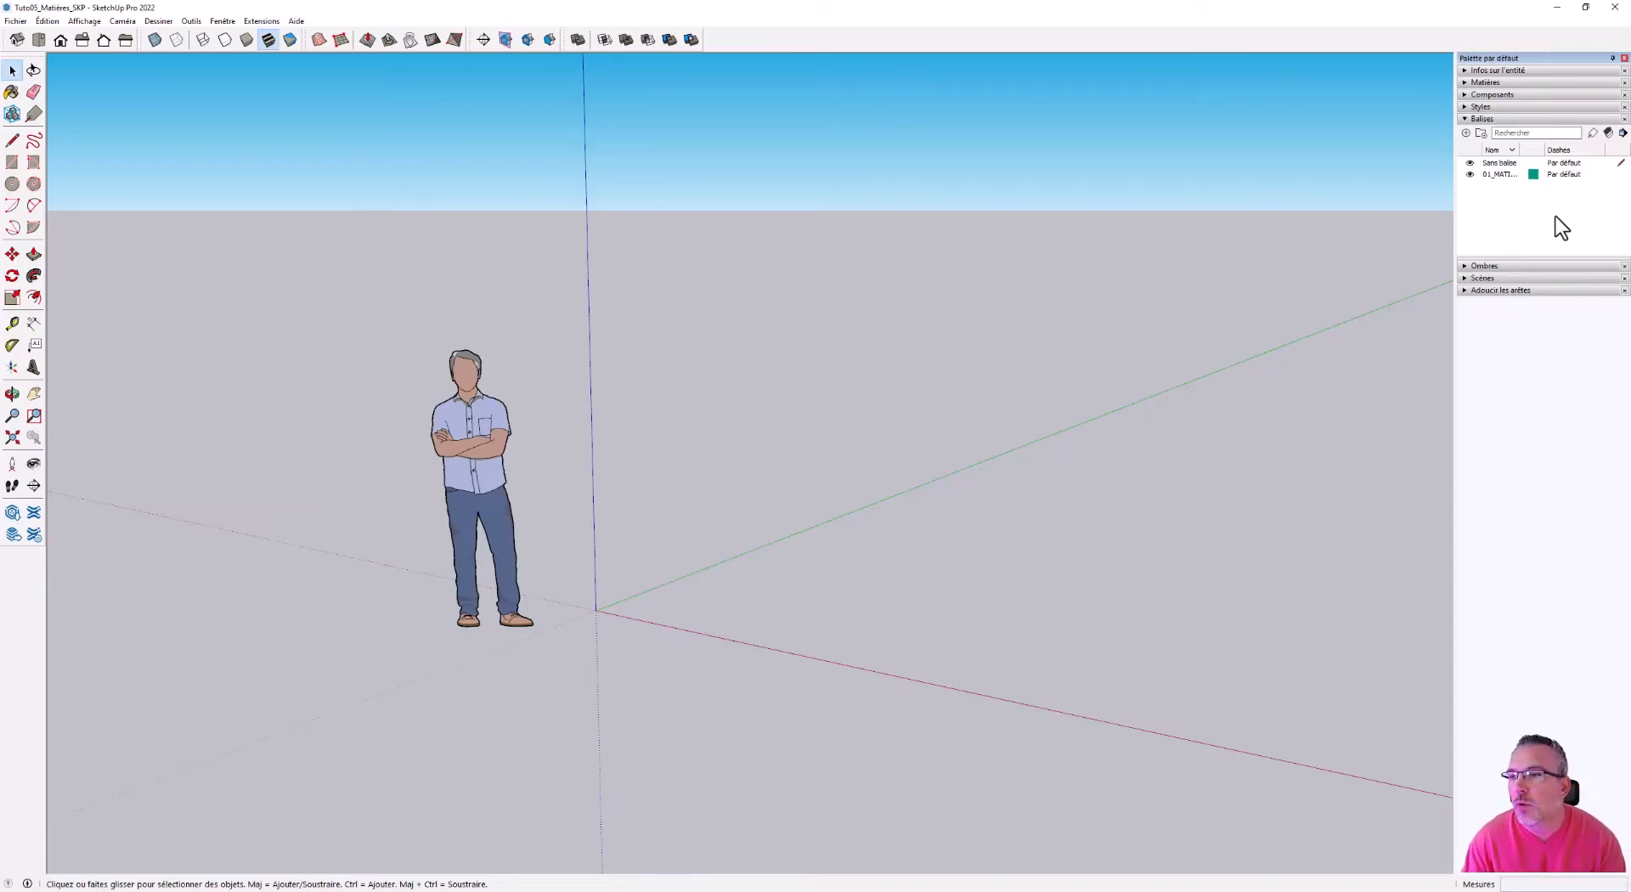
left_click(1619, 174)
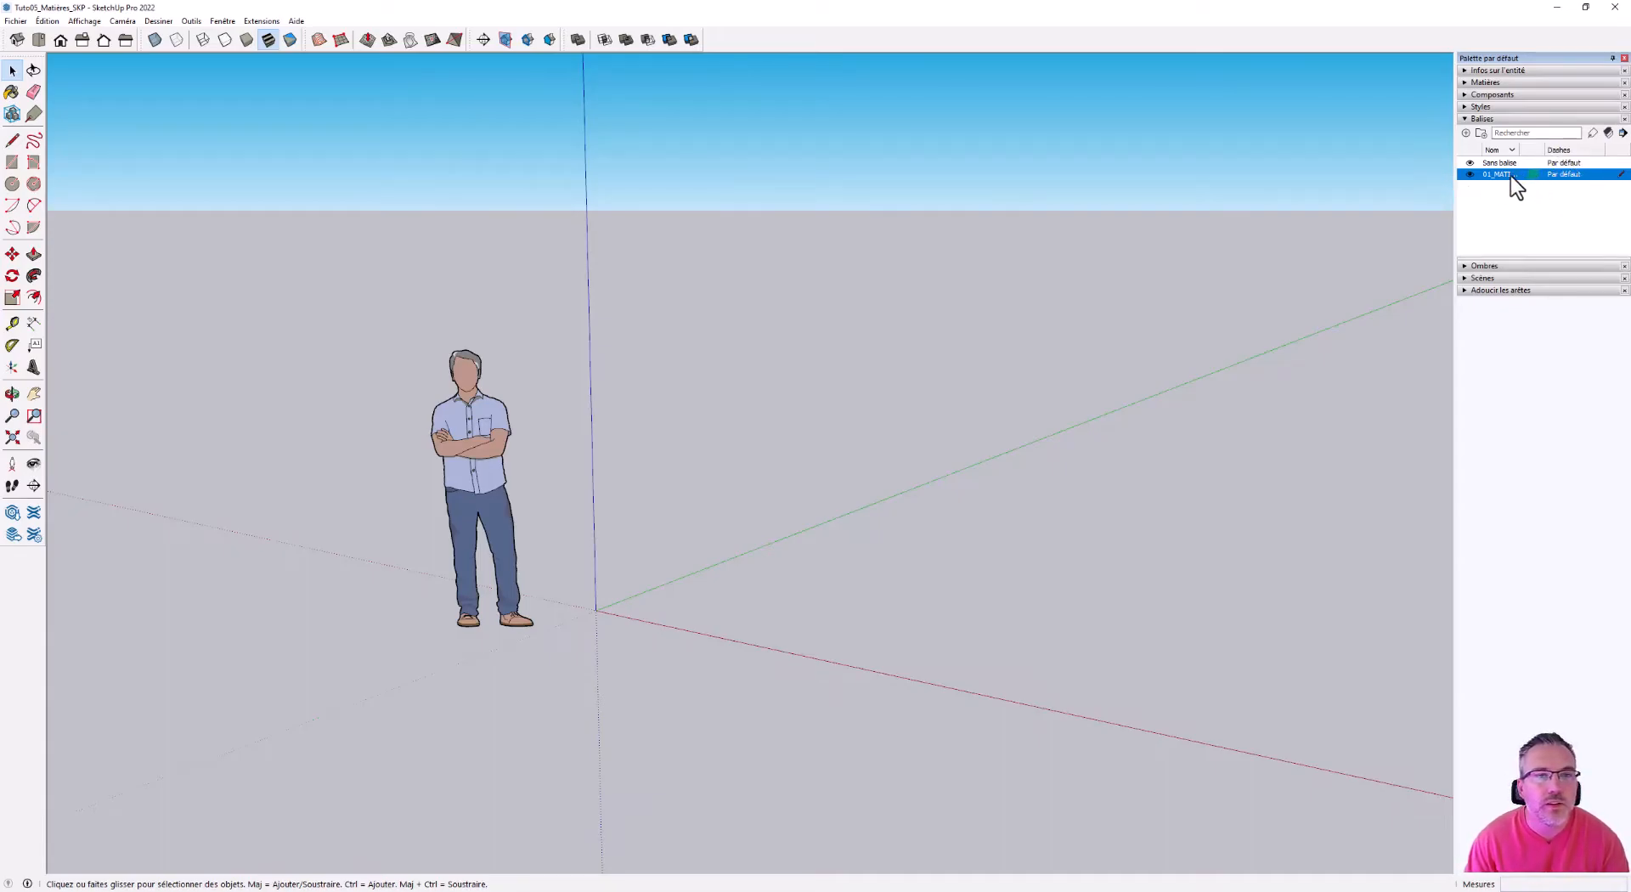
left_click(1485, 118)
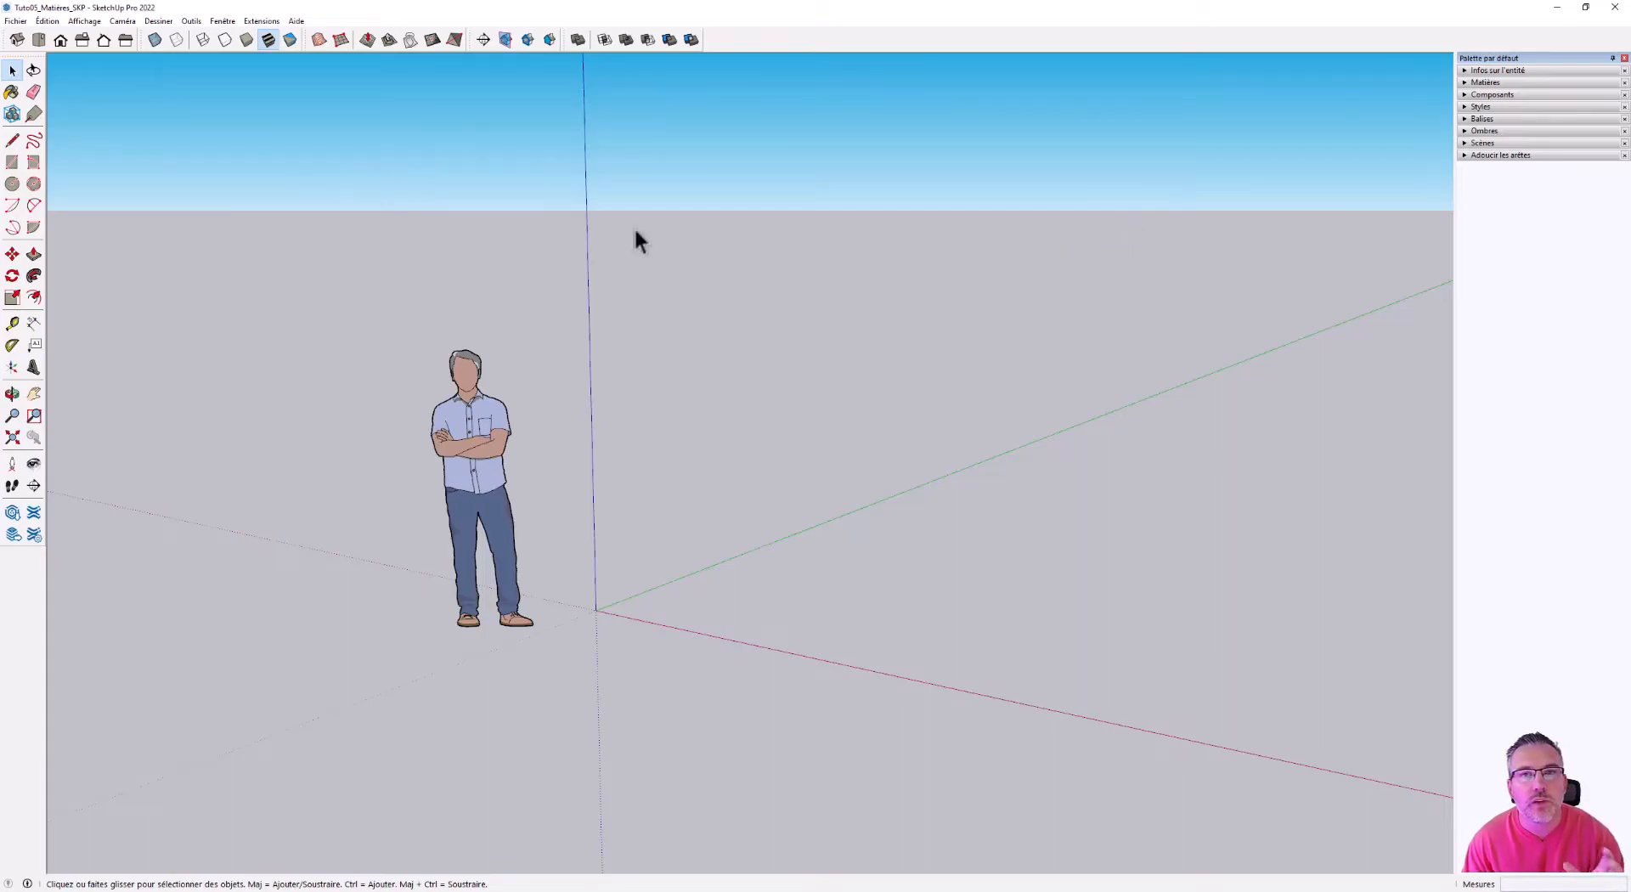
- Save the model as Tuto05_Matières_SKP in the SKP DEMO folder, replacing the existing file
left_click(15, 20)
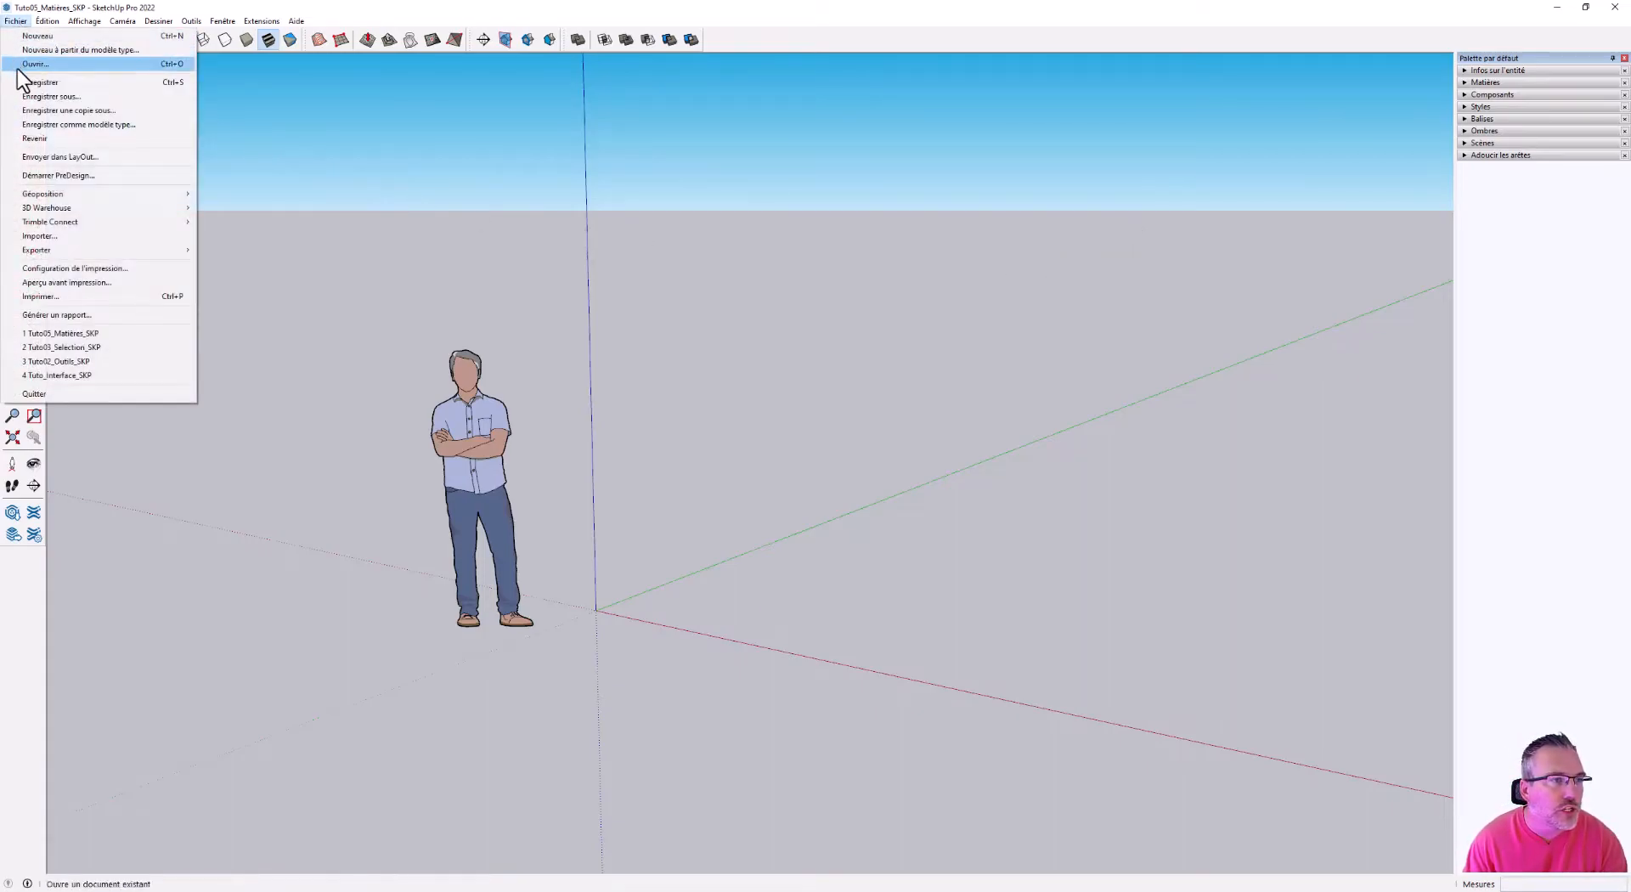
left_click(31, 99)
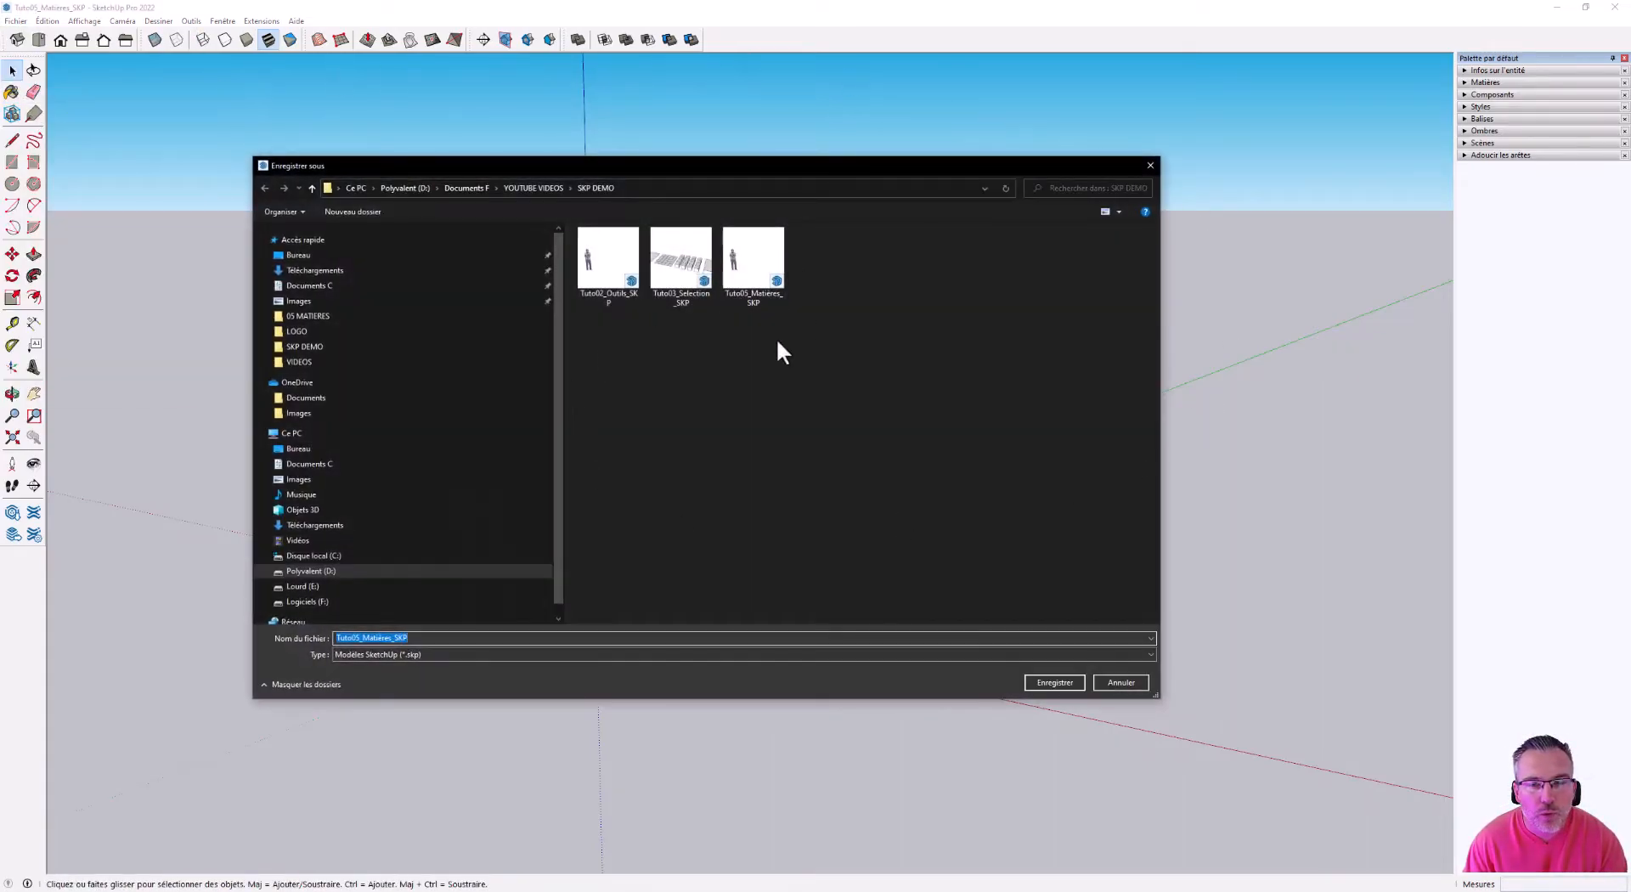
left_click_drag(558, 393, 283, 393)
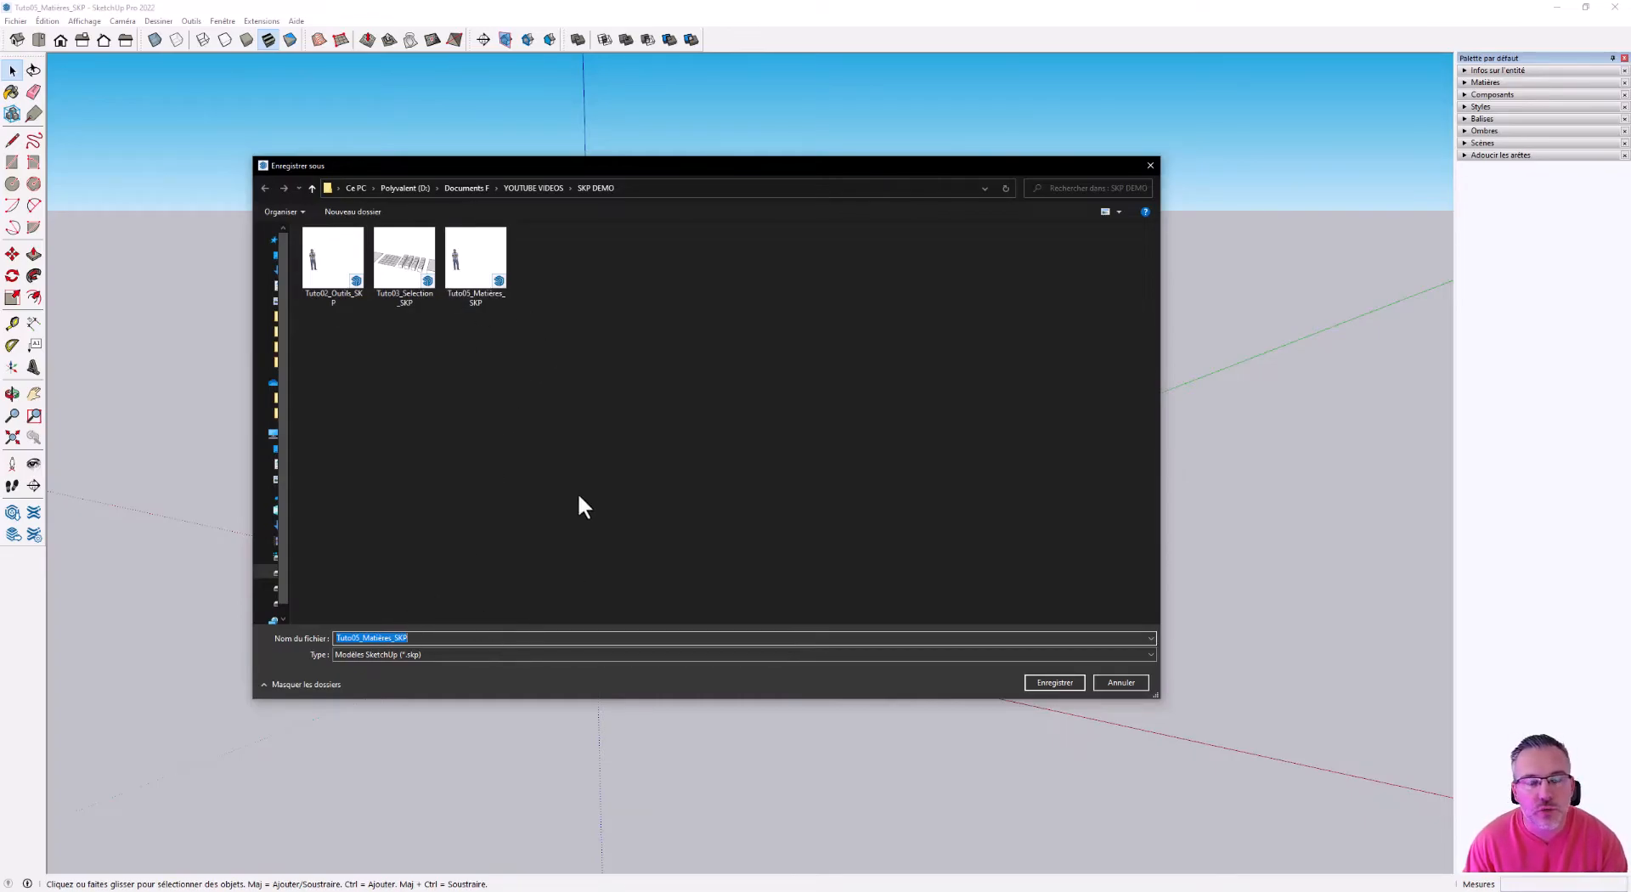
left_click(1055, 682)
left_click(850, 455)
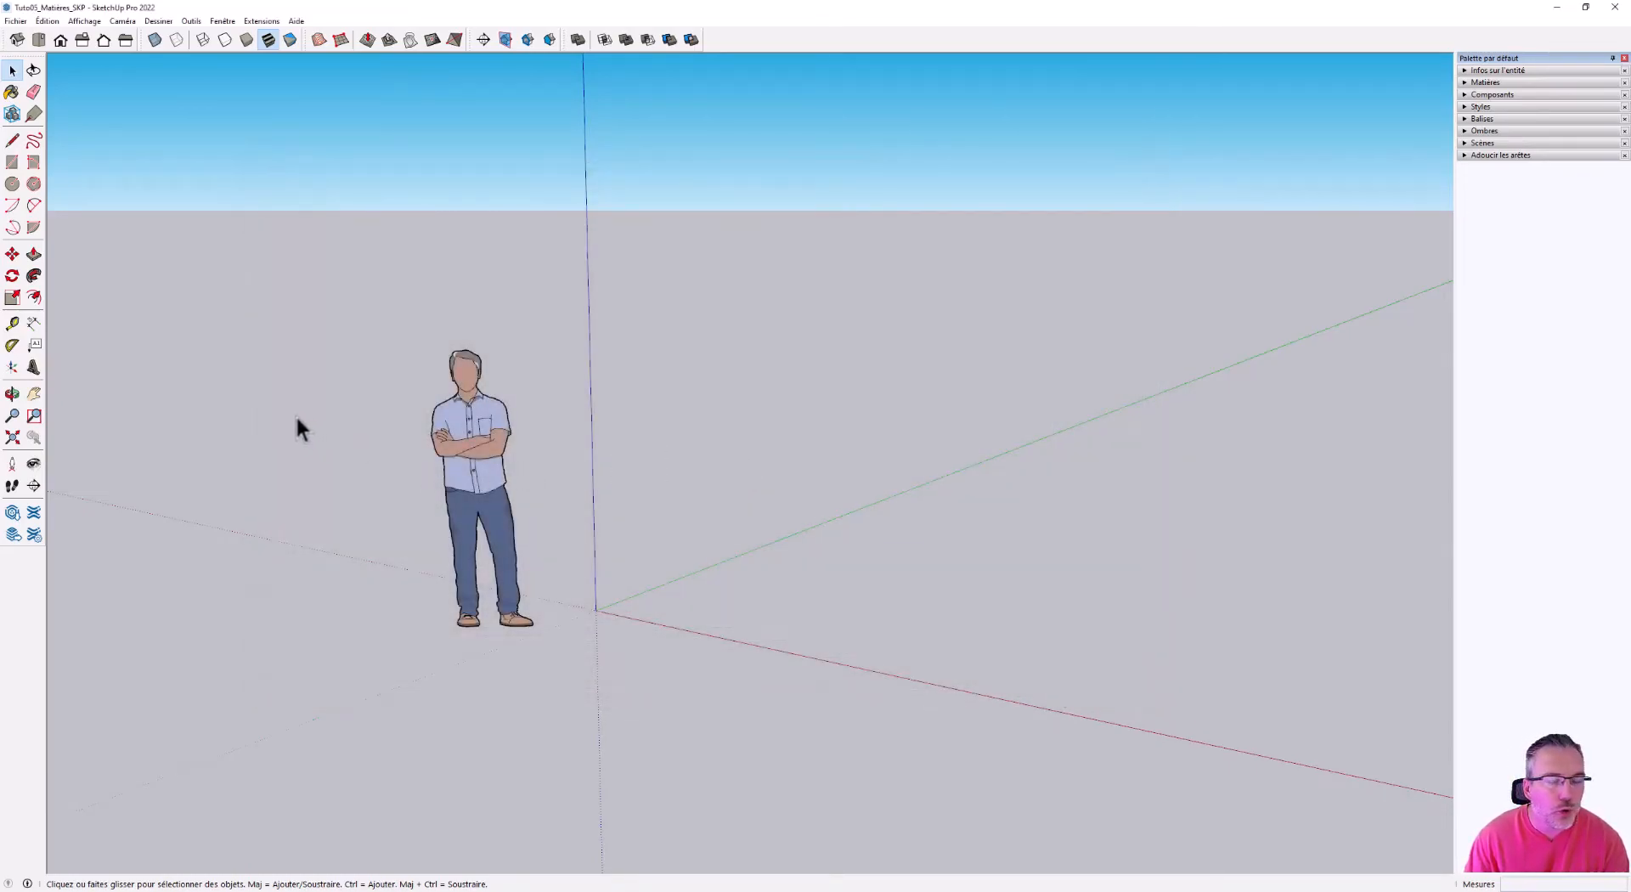
- In the top view, draw a 15 m by 20 m rectangle starting at the origin
left_click(38, 43)
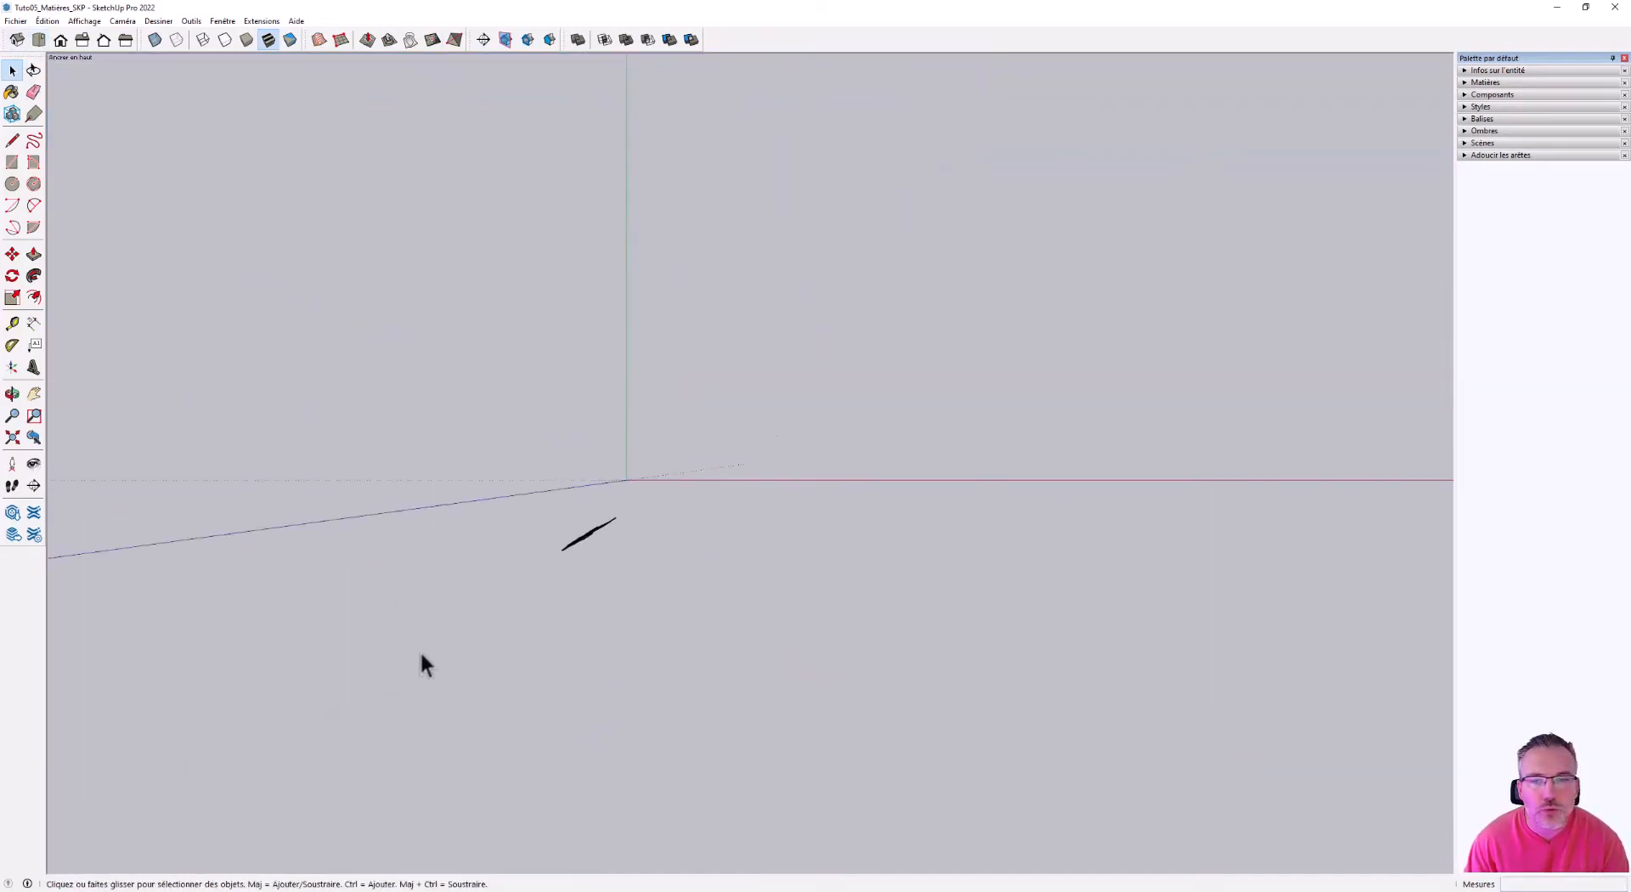
scroll(1081, 226, "up", 2)
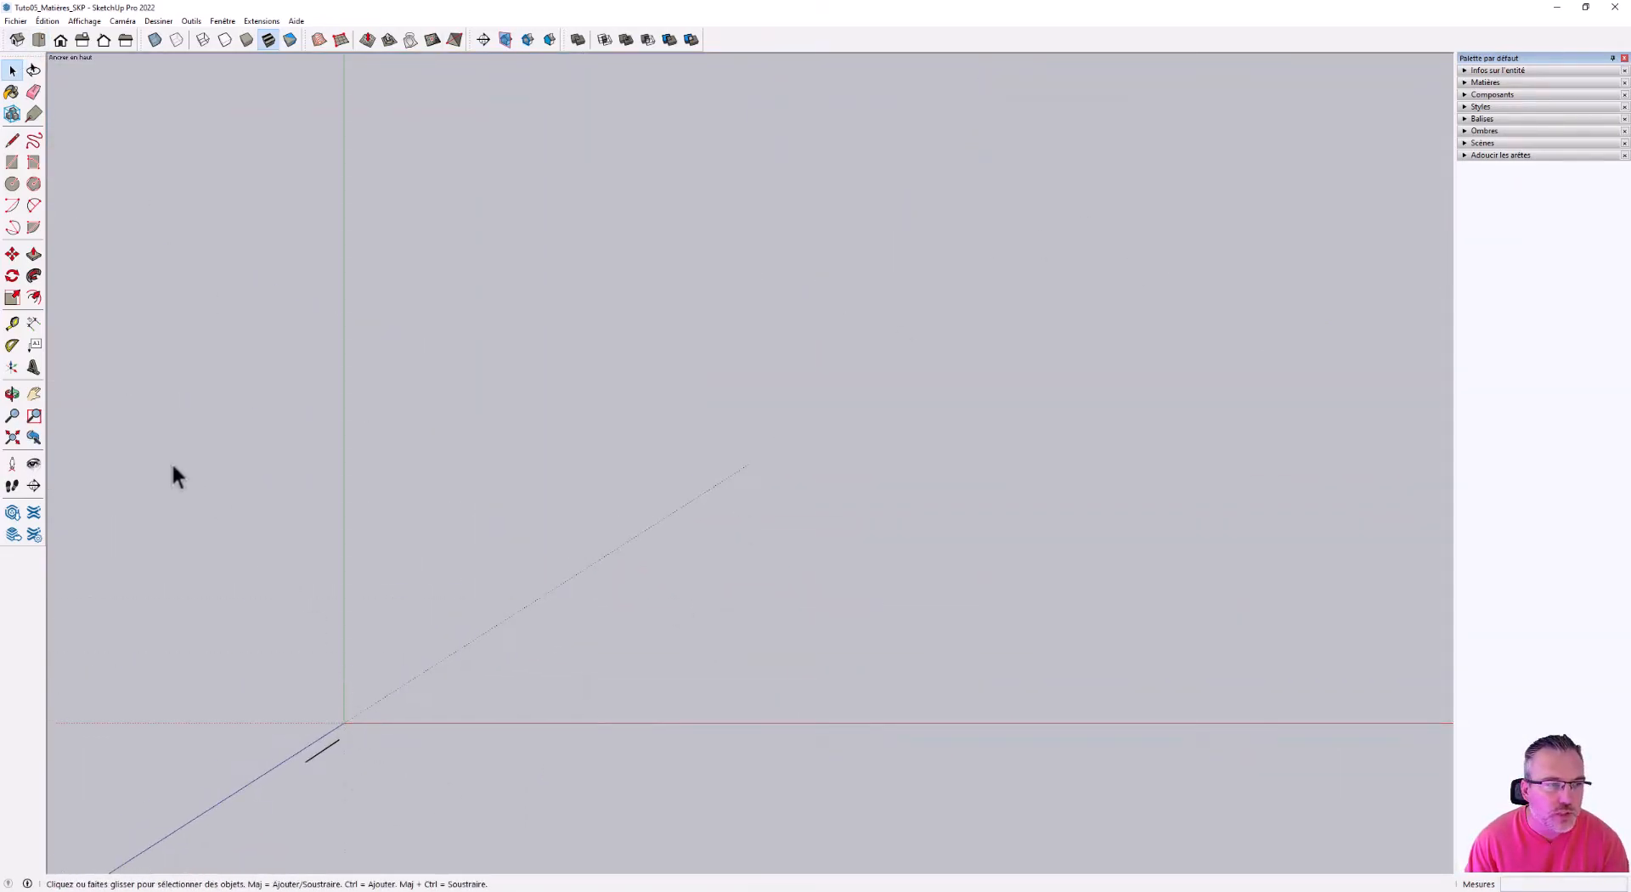
left_click(12, 162)
left_click(343, 723)
scroll(747, 569, "down", 2)
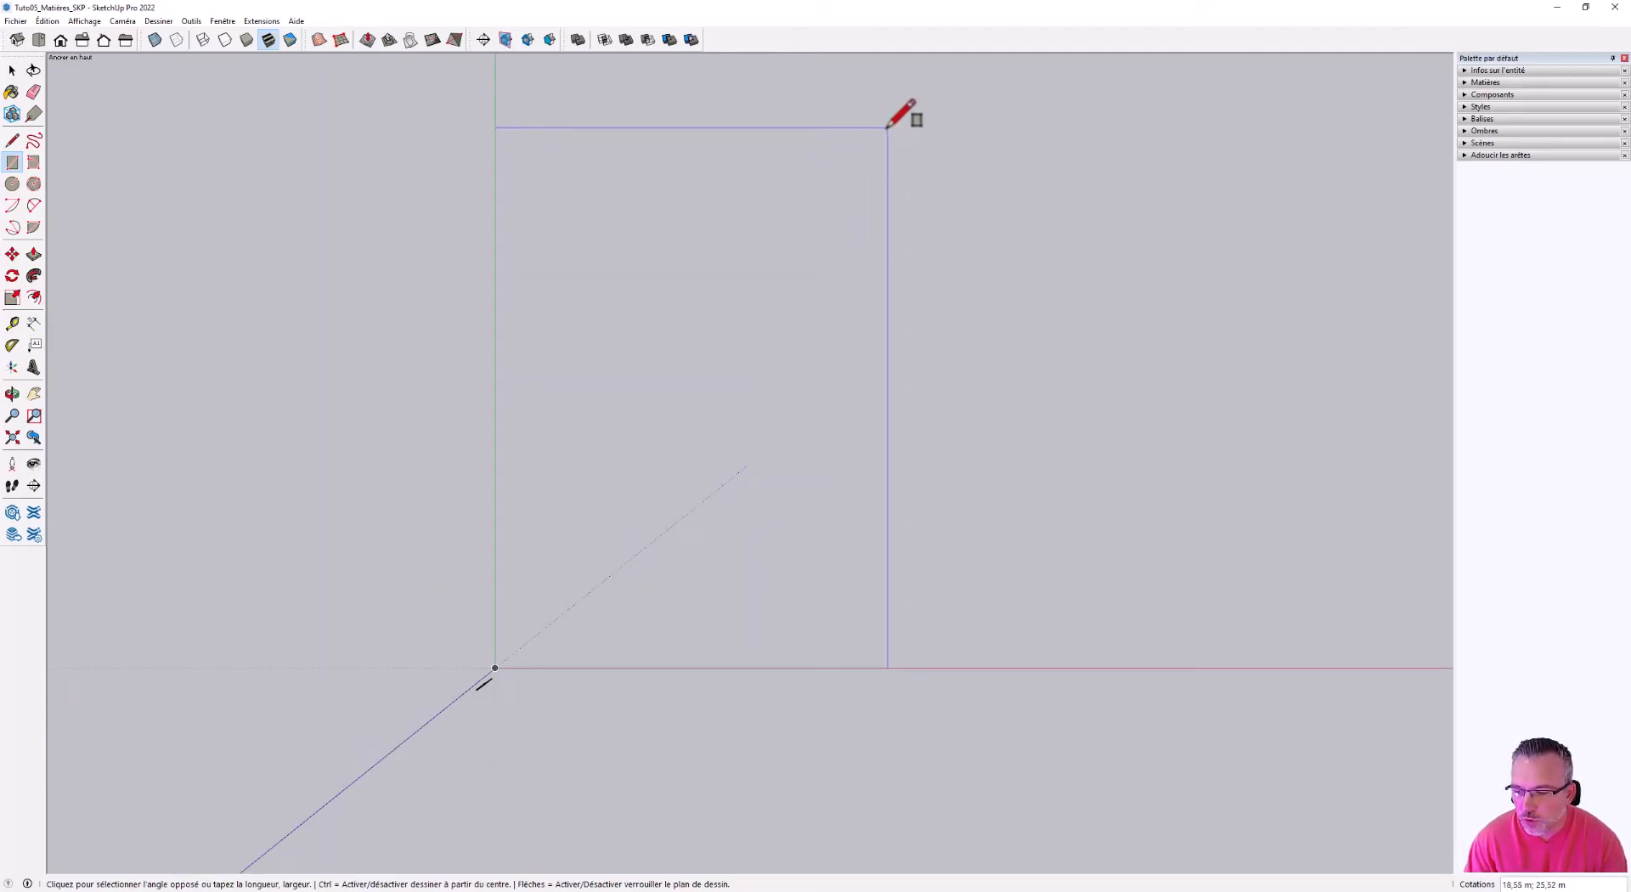
type("1")
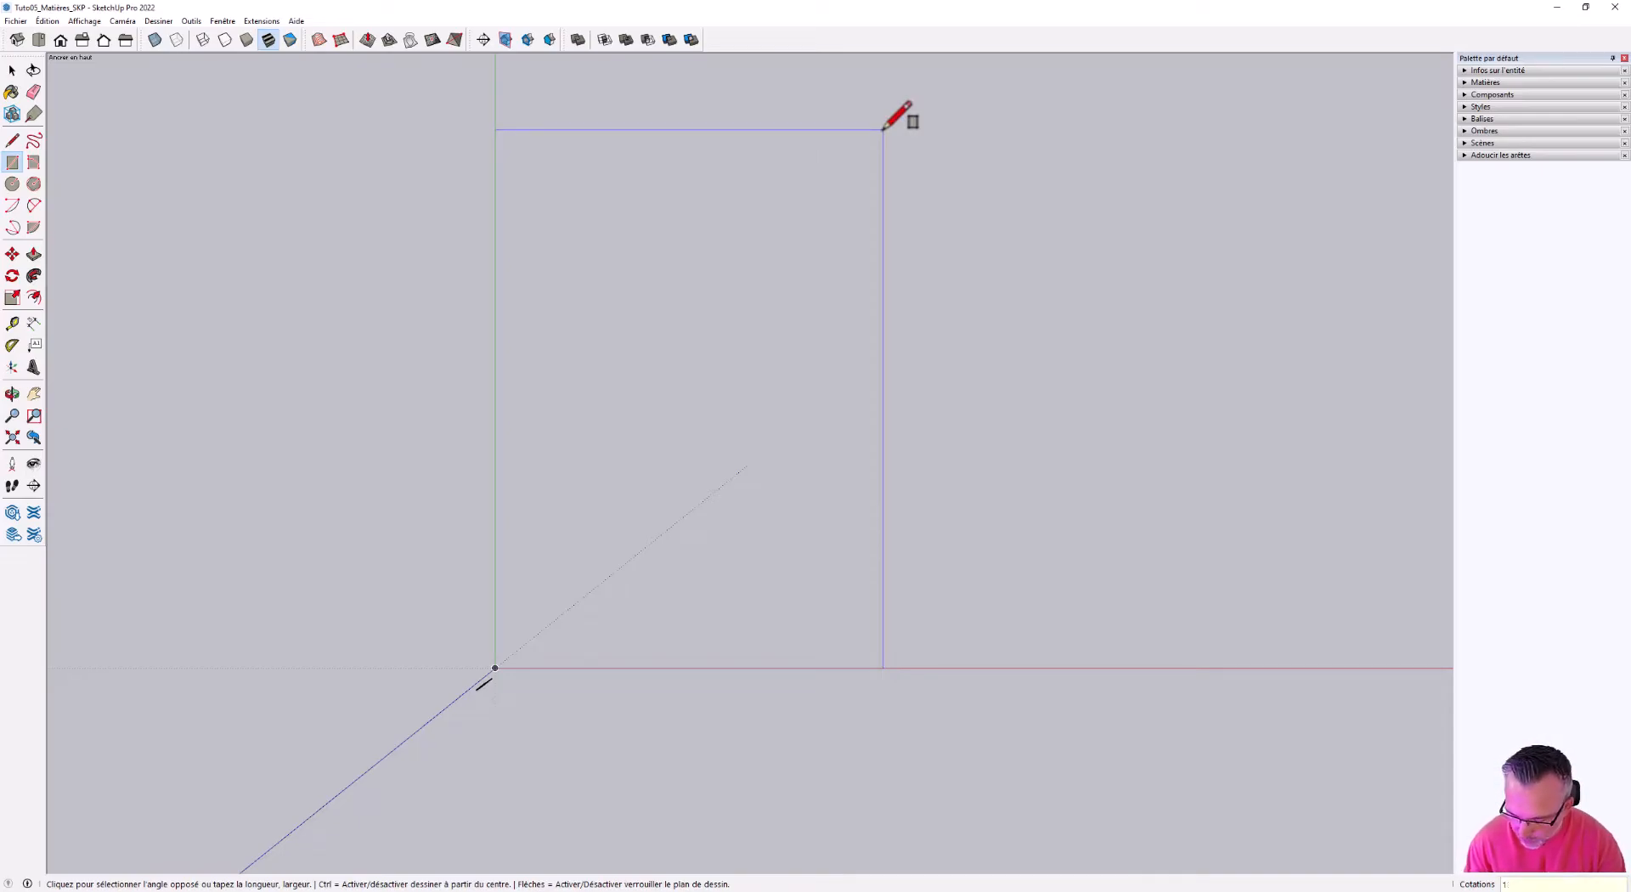
type("5;20")
key("Return")
- Place a vertical guide through the rectangle's middle and a horizontal guide 5 m below its upper edge
scroll(684, 565, "up", 1)
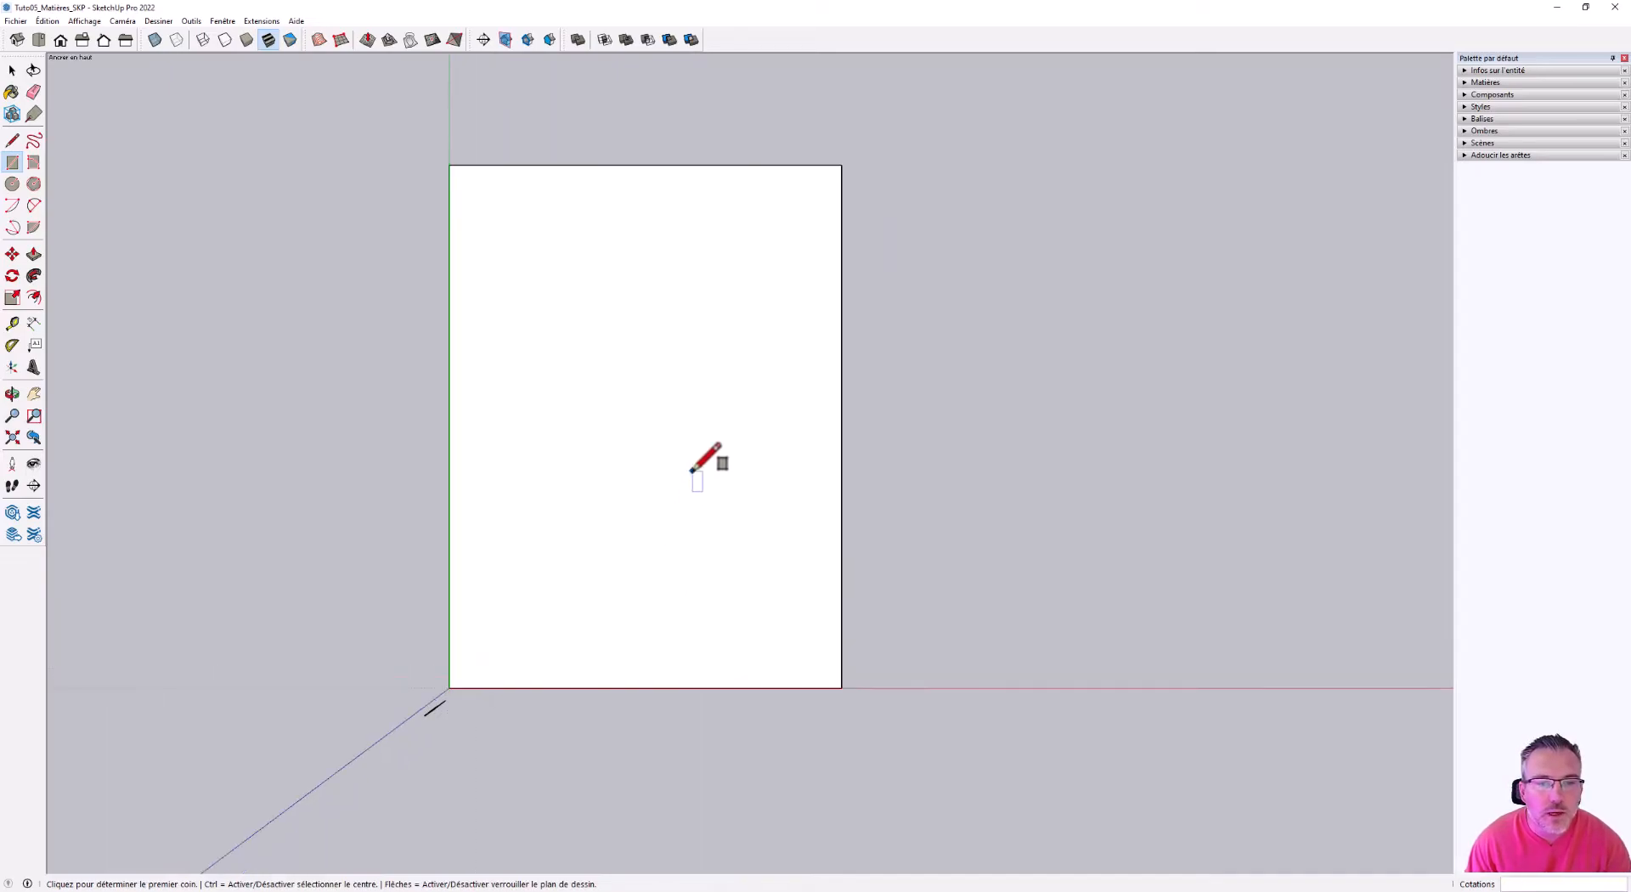
scroll(692, 463, "up", 2)
scroll(594, 264, "down", 1)
scroll(565, 248, "down", 1)
scroll(553, 266, "up", 1)
scroll(561, 265, "down", 1)
scroll(510, 242, "up", 1)
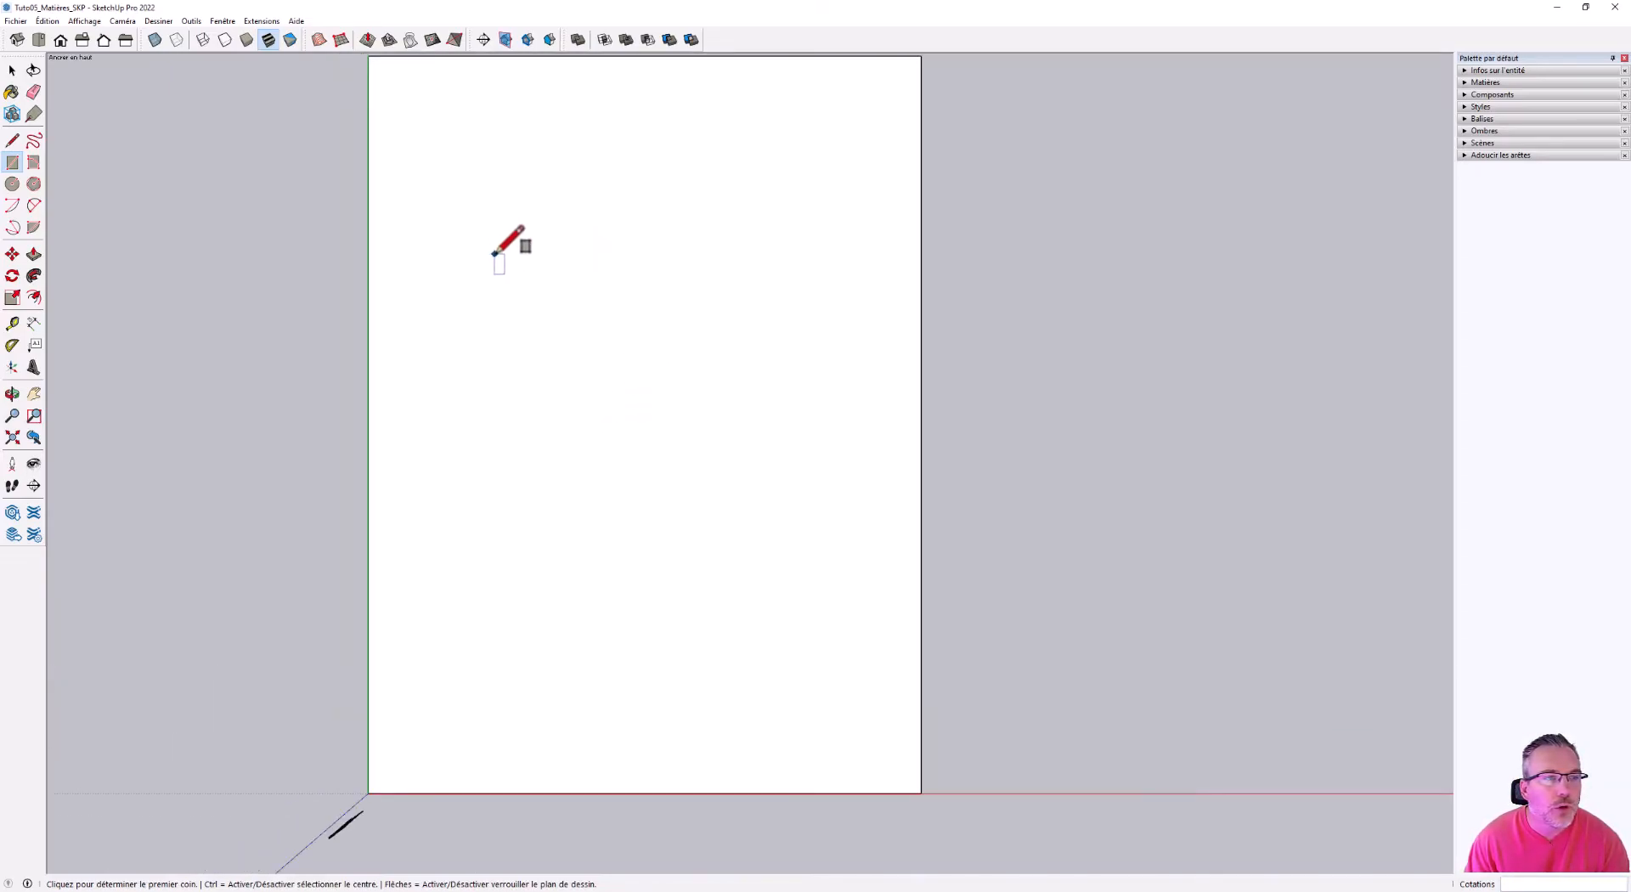
left_click(13, 185)
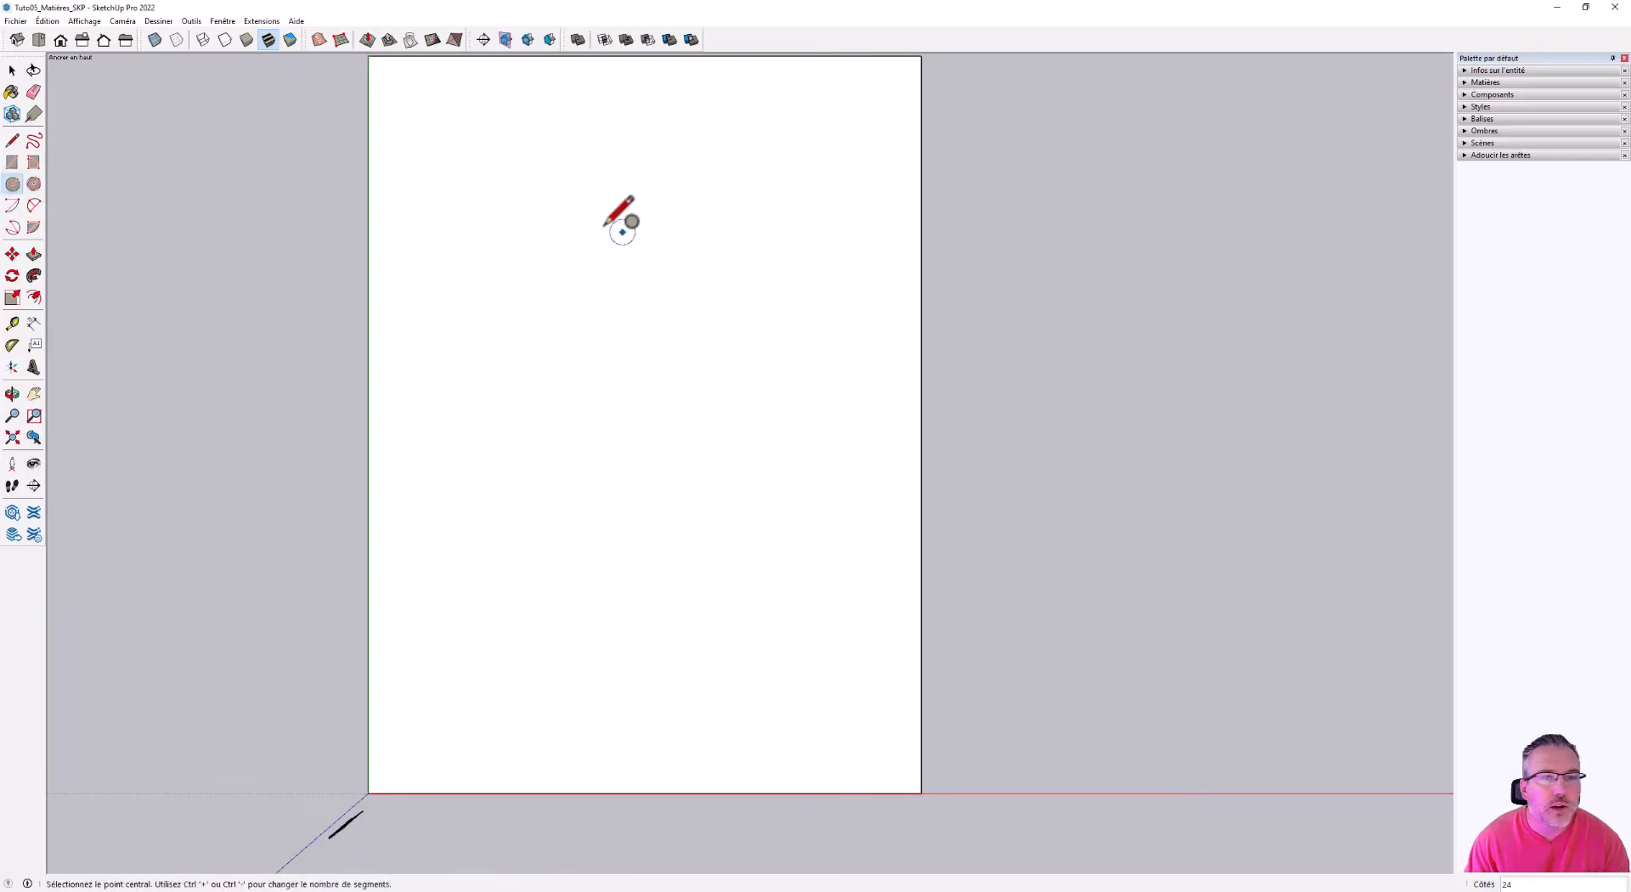
scroll(622, 248, "down", 1)
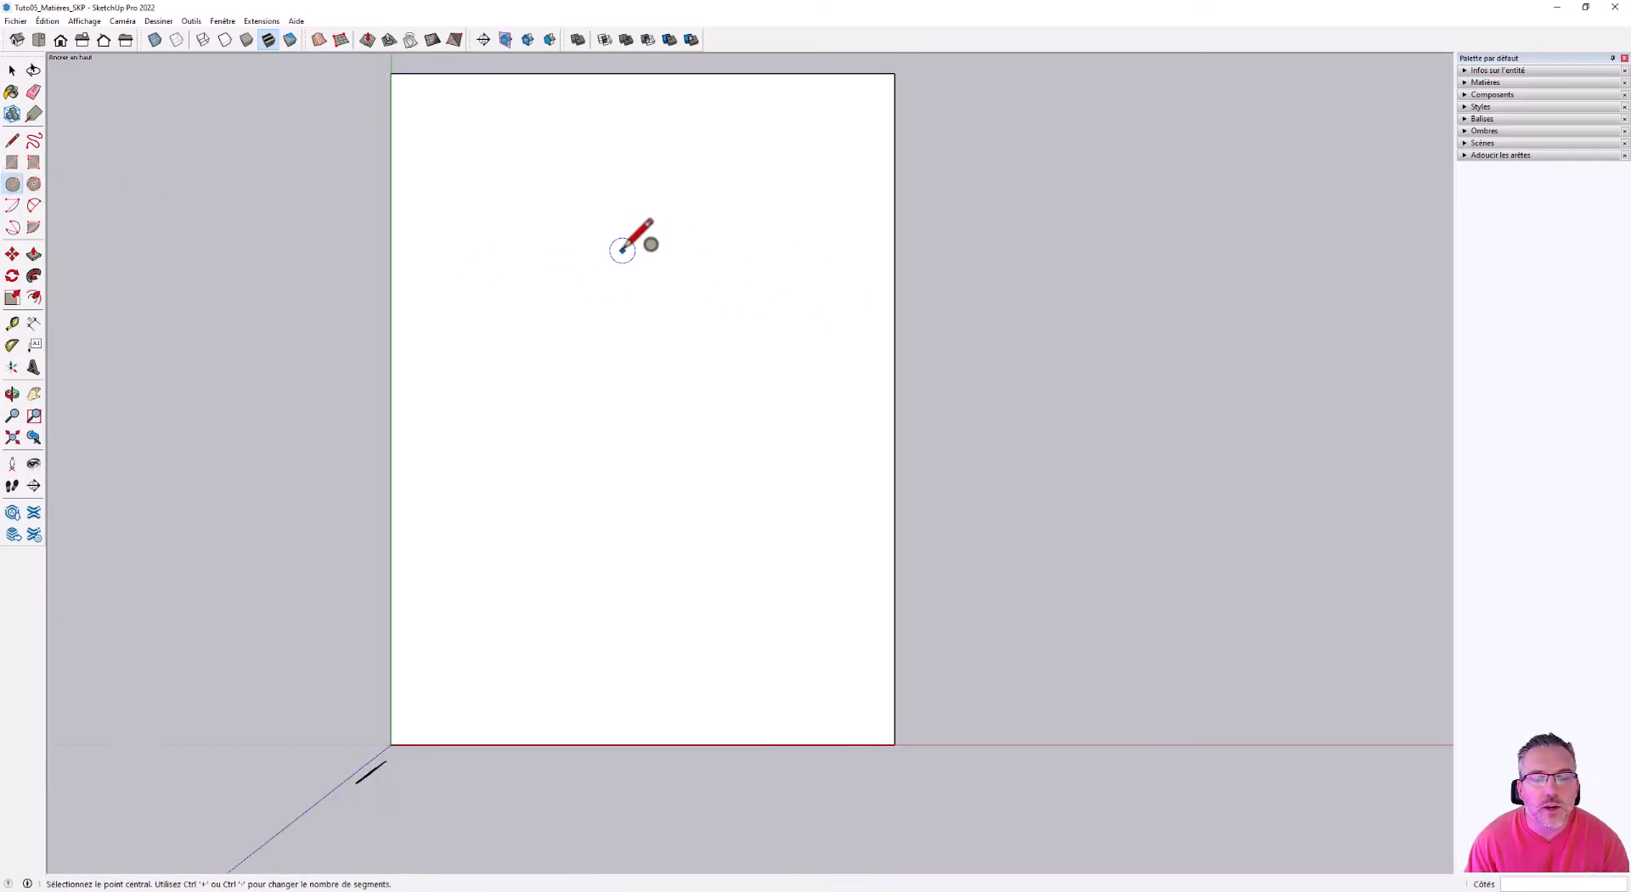
left_click(12, 324)
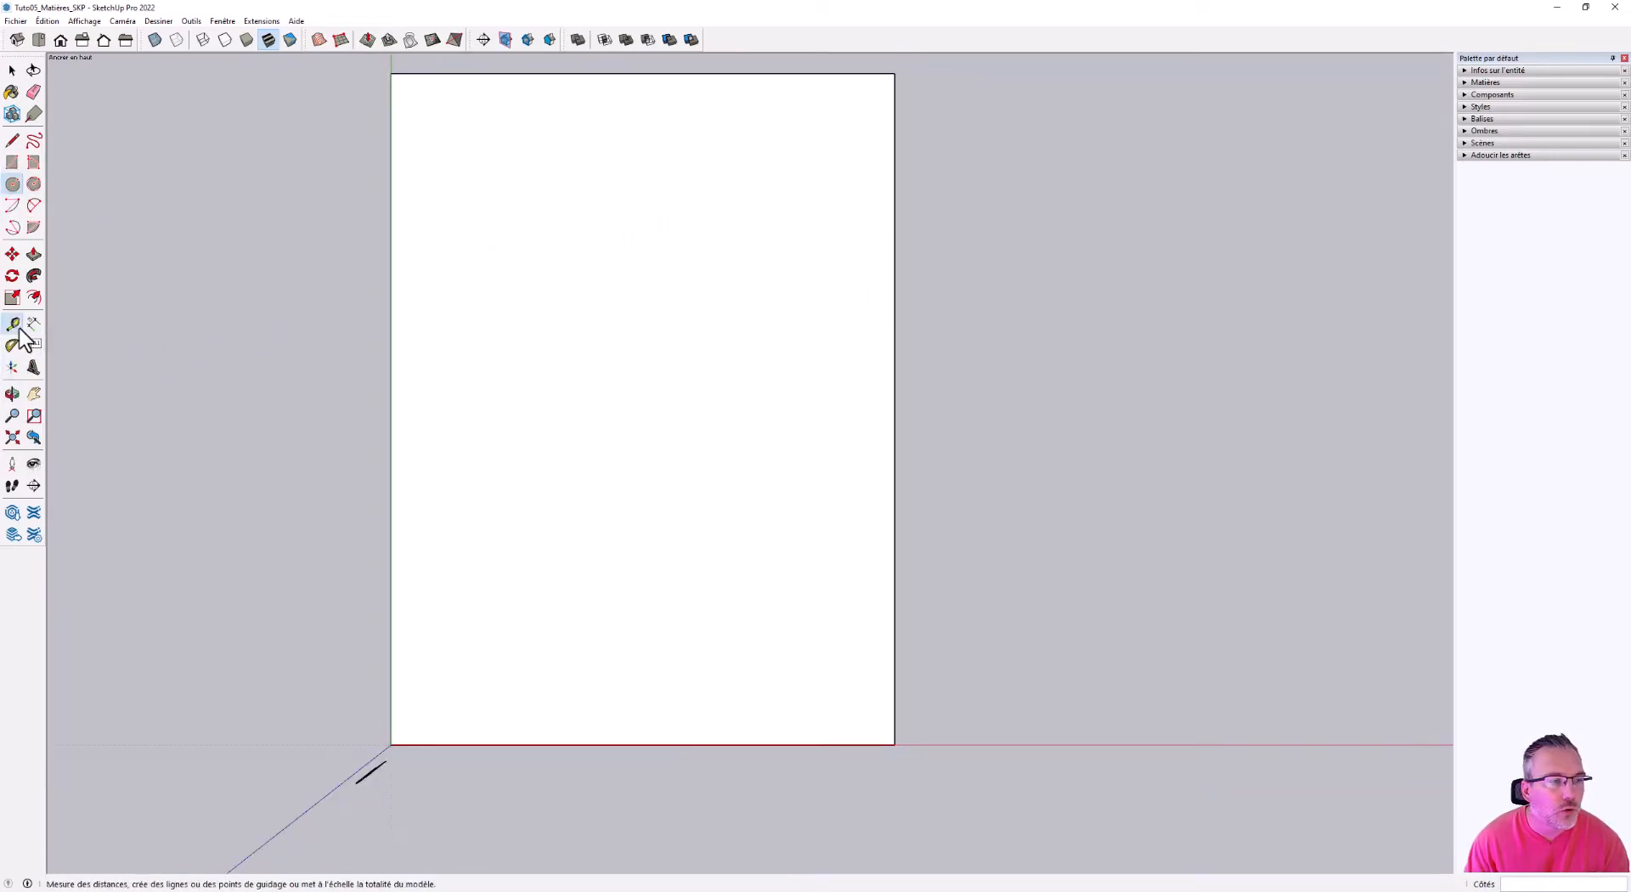
left_click(390, 314)
left_click(642, 73)
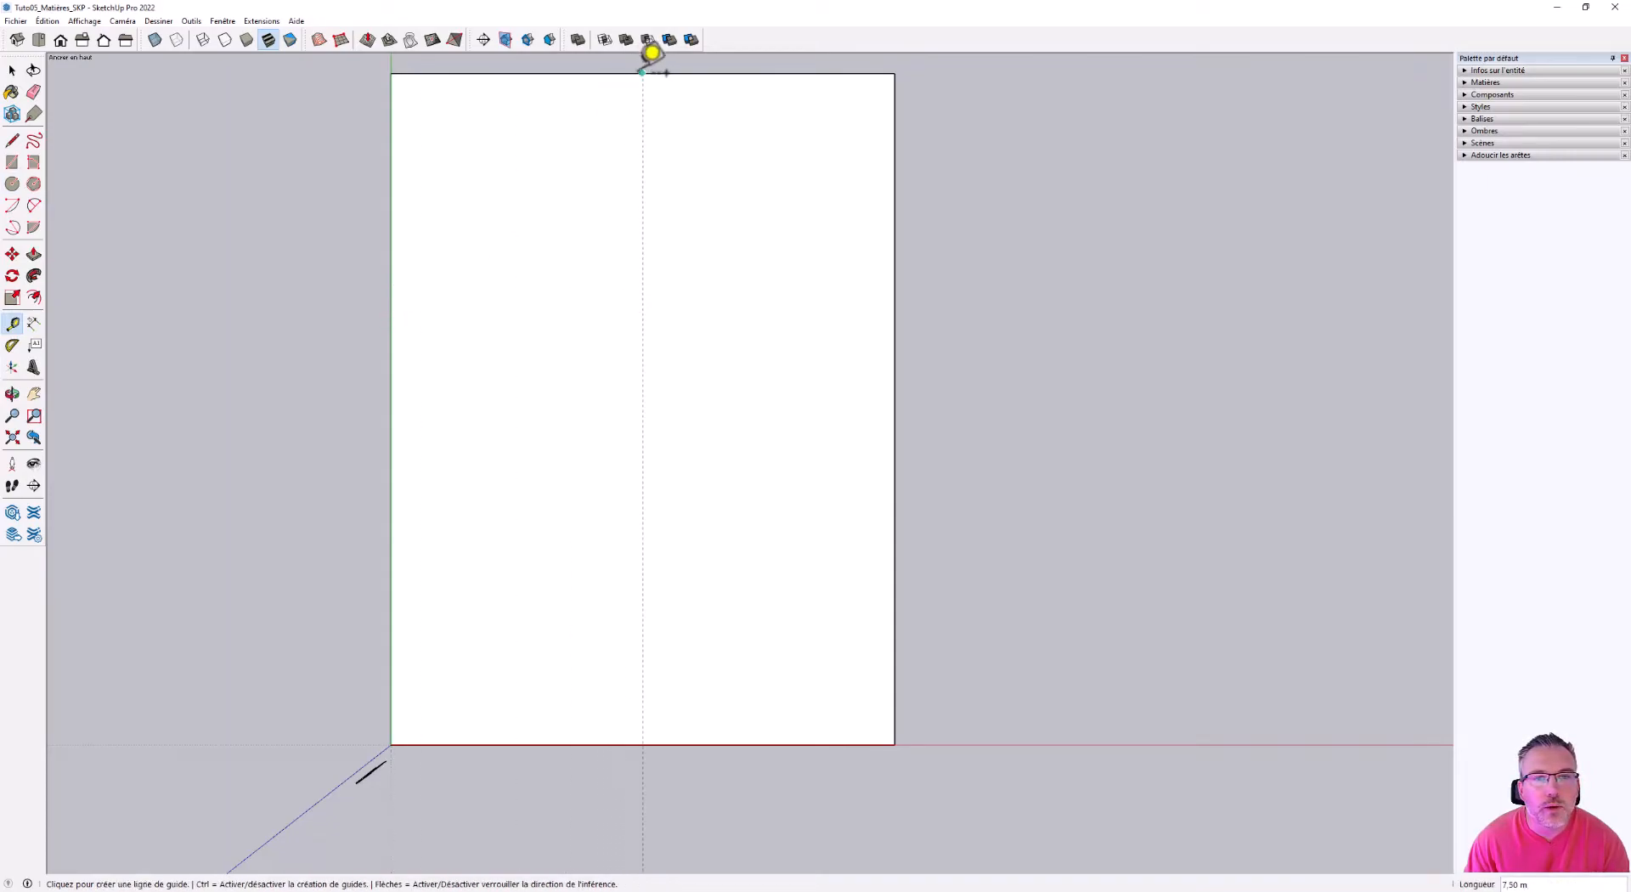
left_click(731, 73)
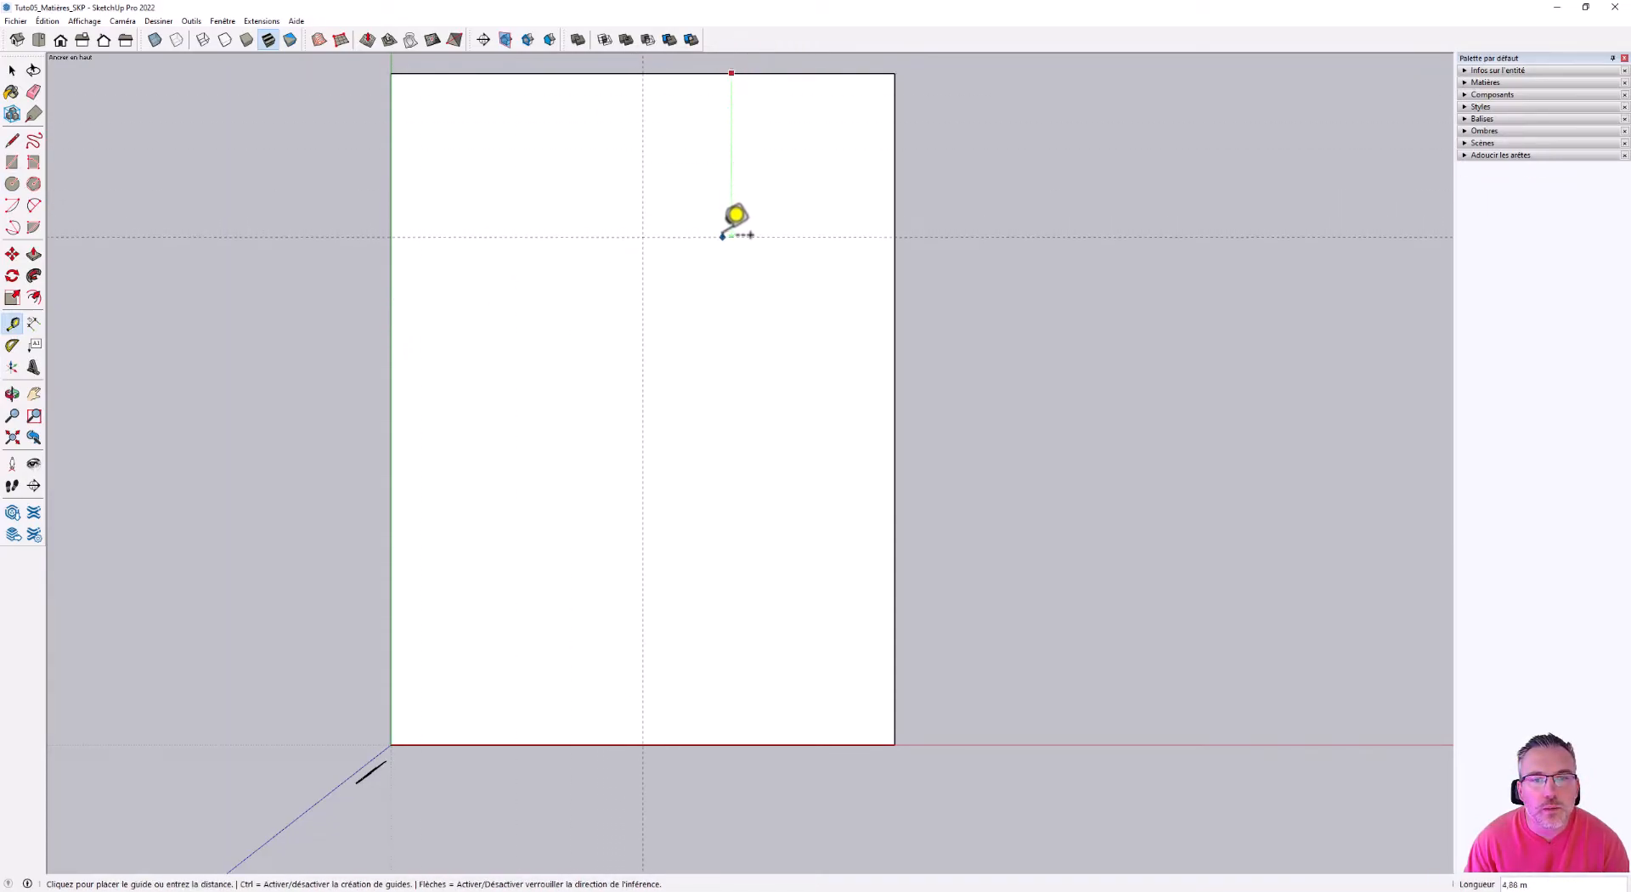
type("5")
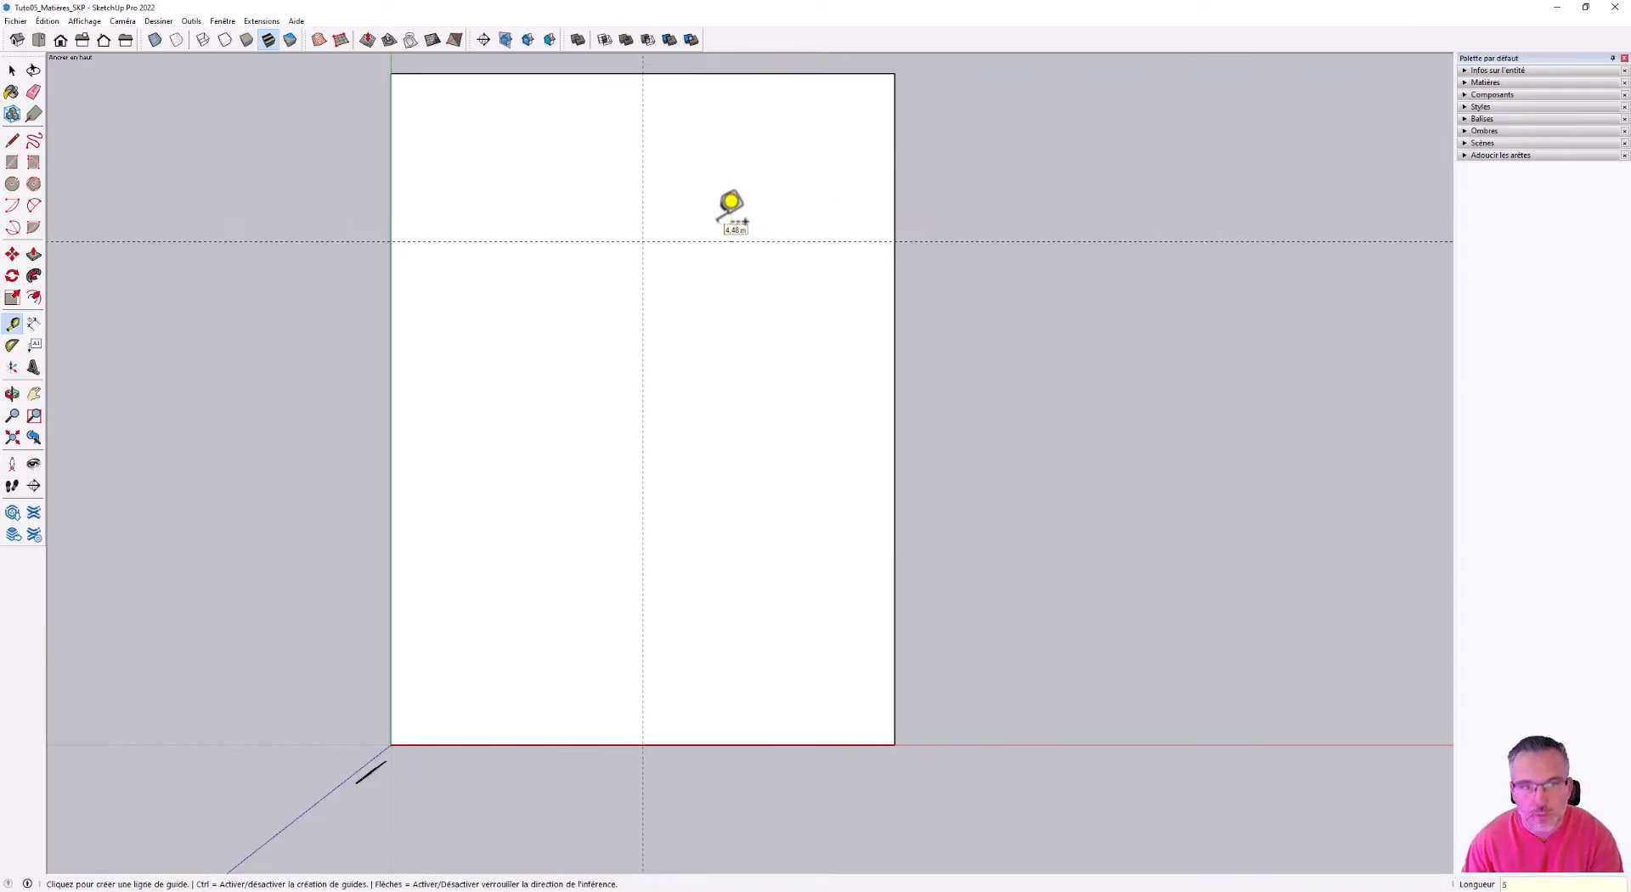
- Draw a circle with a 3 m radius centred on the intersection of the two guides
left_click(12, 183)
left_click(642, 242)
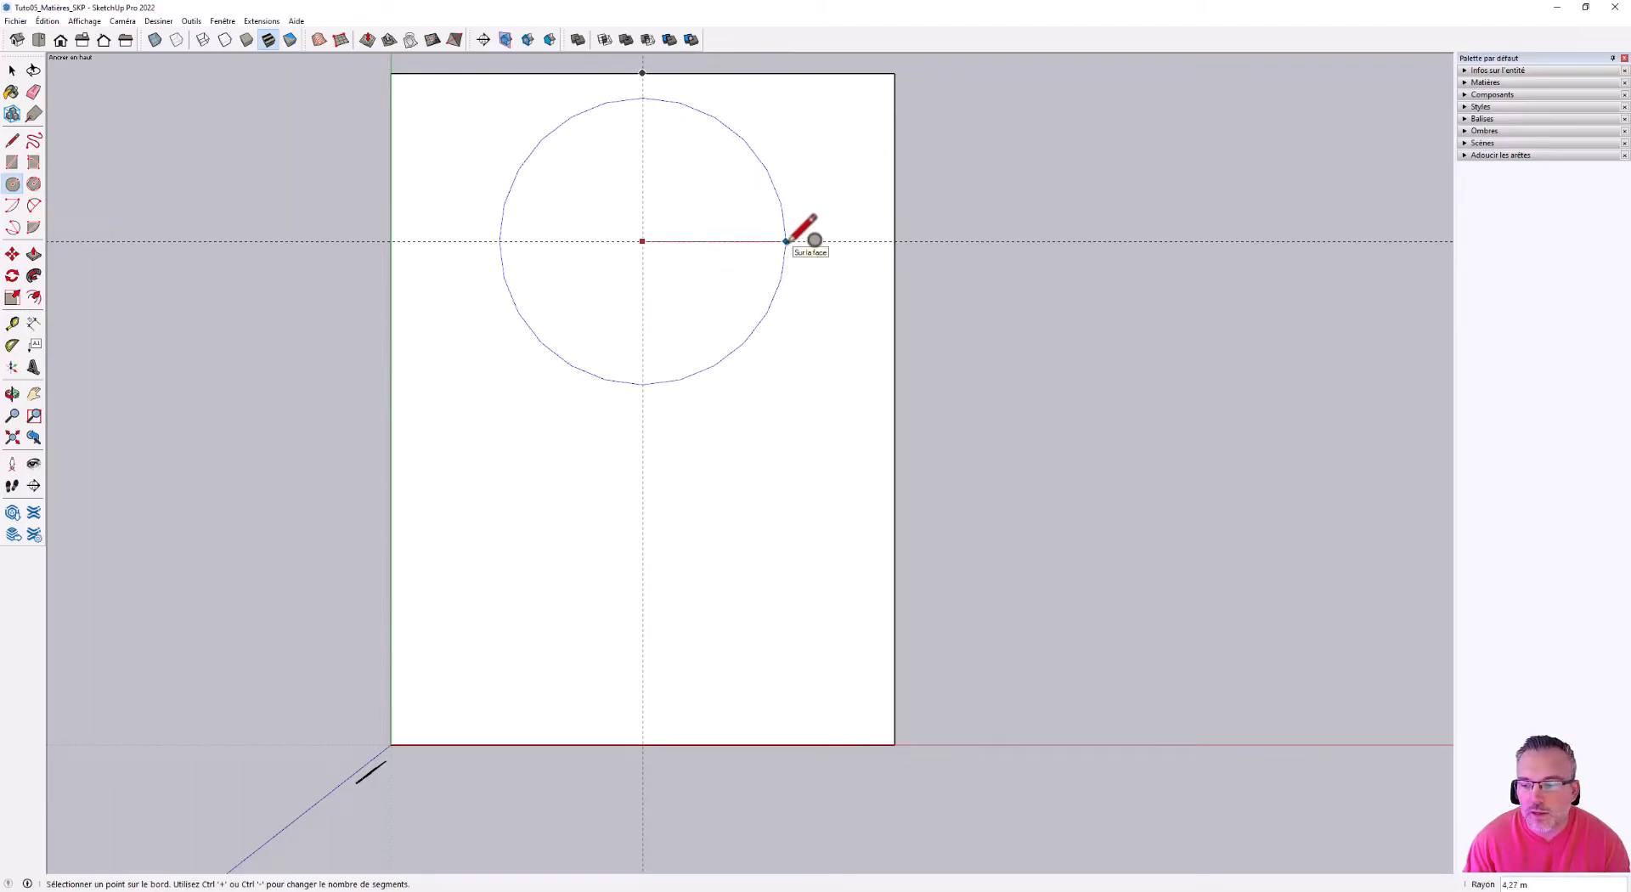
type("3")
key("Return")
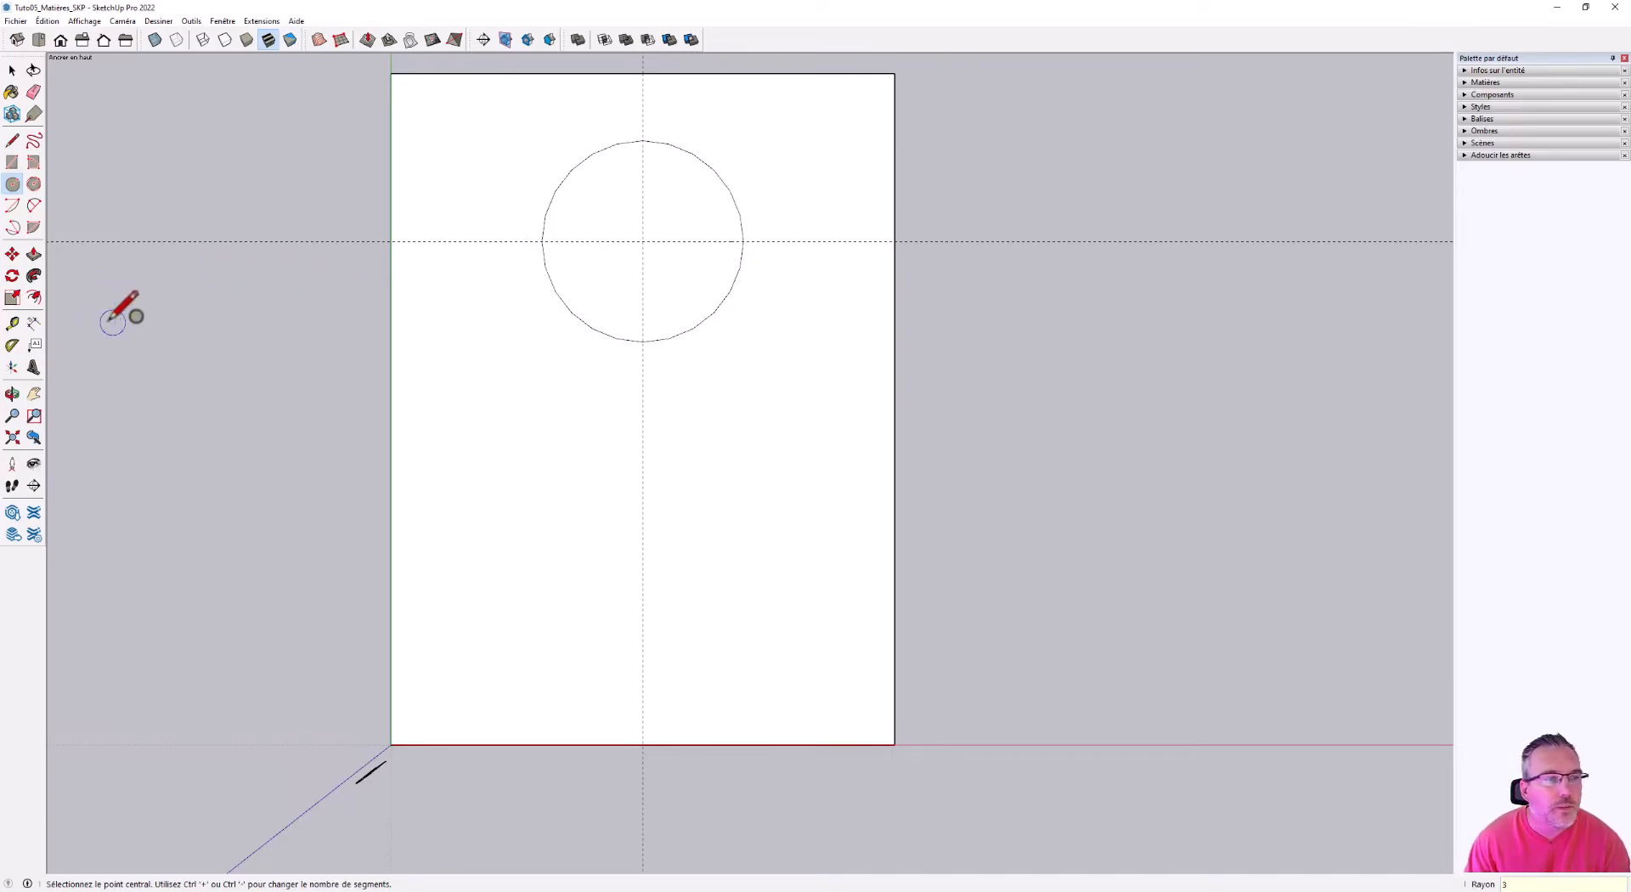
- Offset the rectangle's outline inward by 0.5 m to form a border strip
left_click(34, 298)
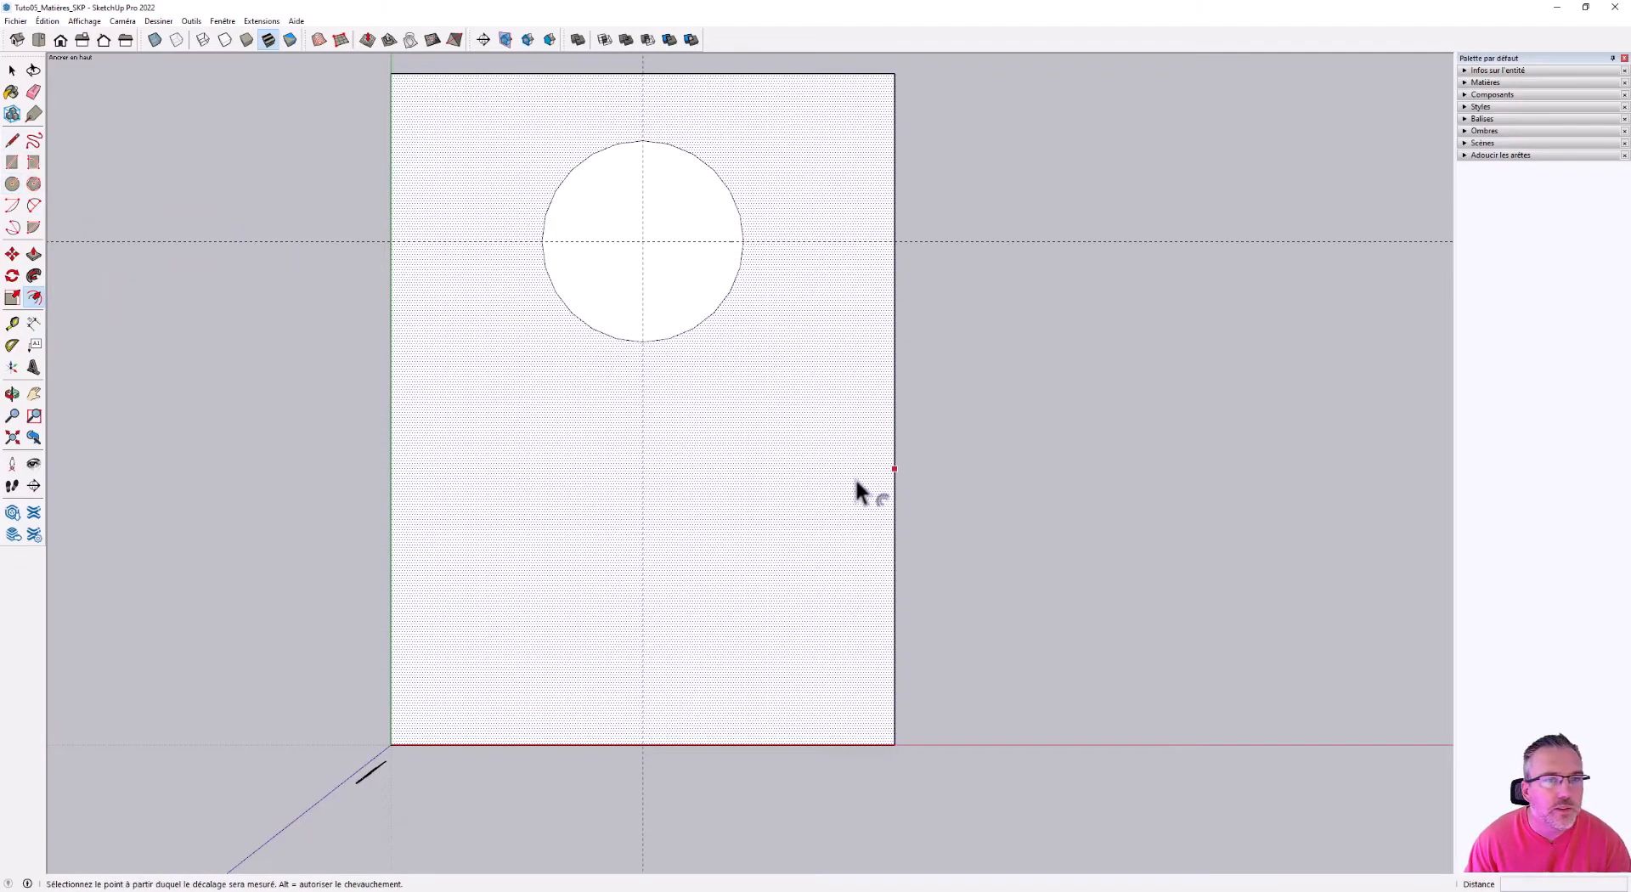
left_click(884, 345)
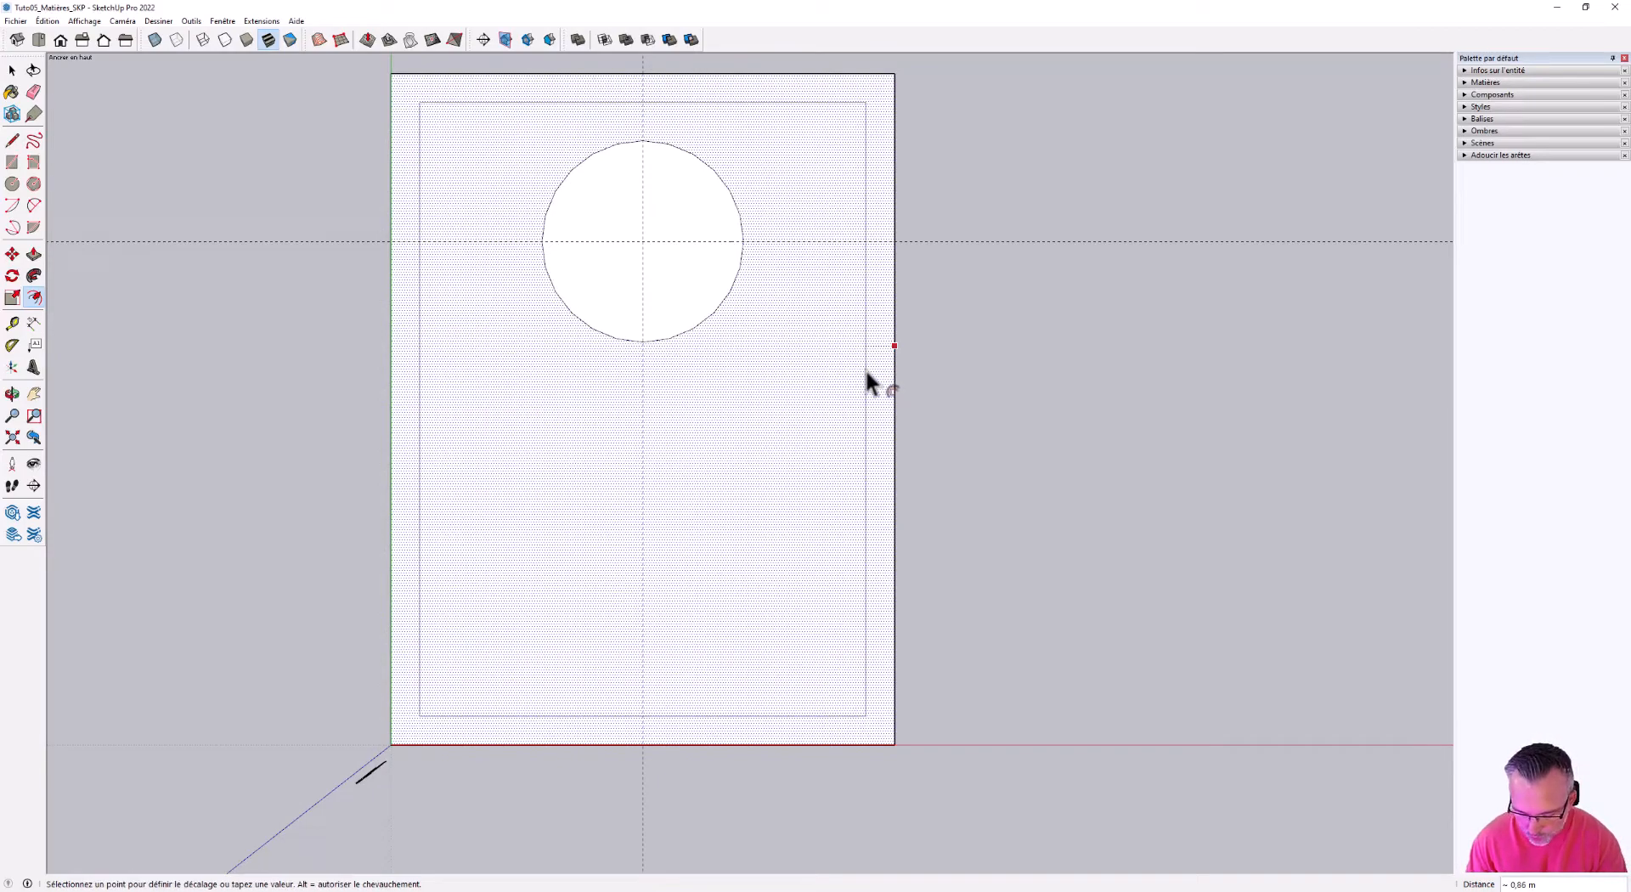
type("0,5")
key("Return")
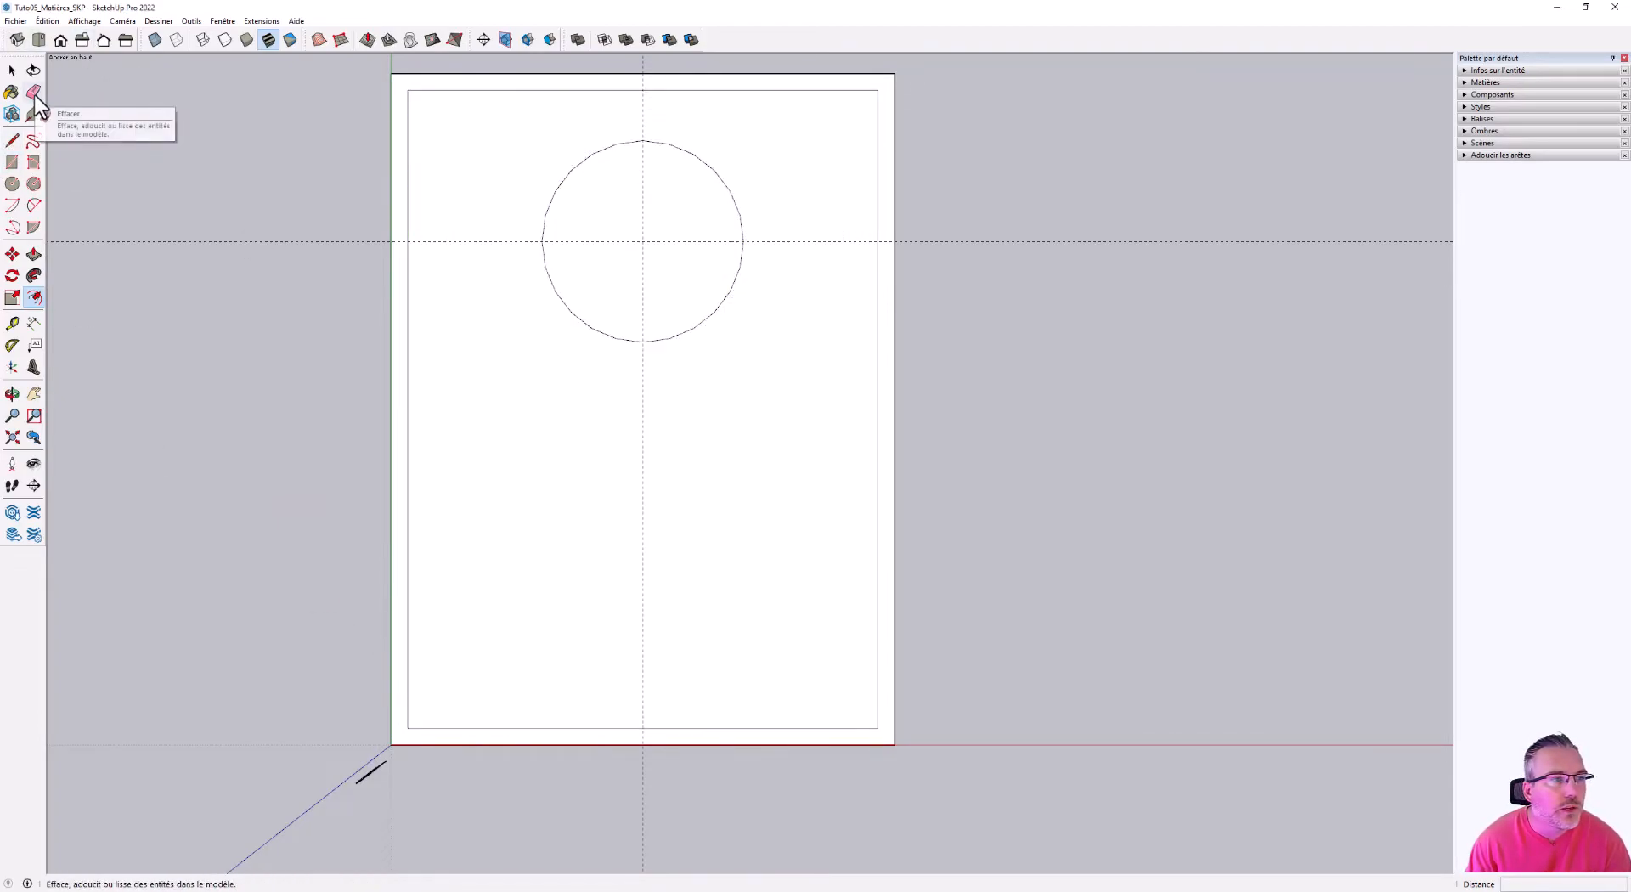
- Erase both guides and offset the circle inward by about 0.5 m to form a ring
left_click(34, 93)
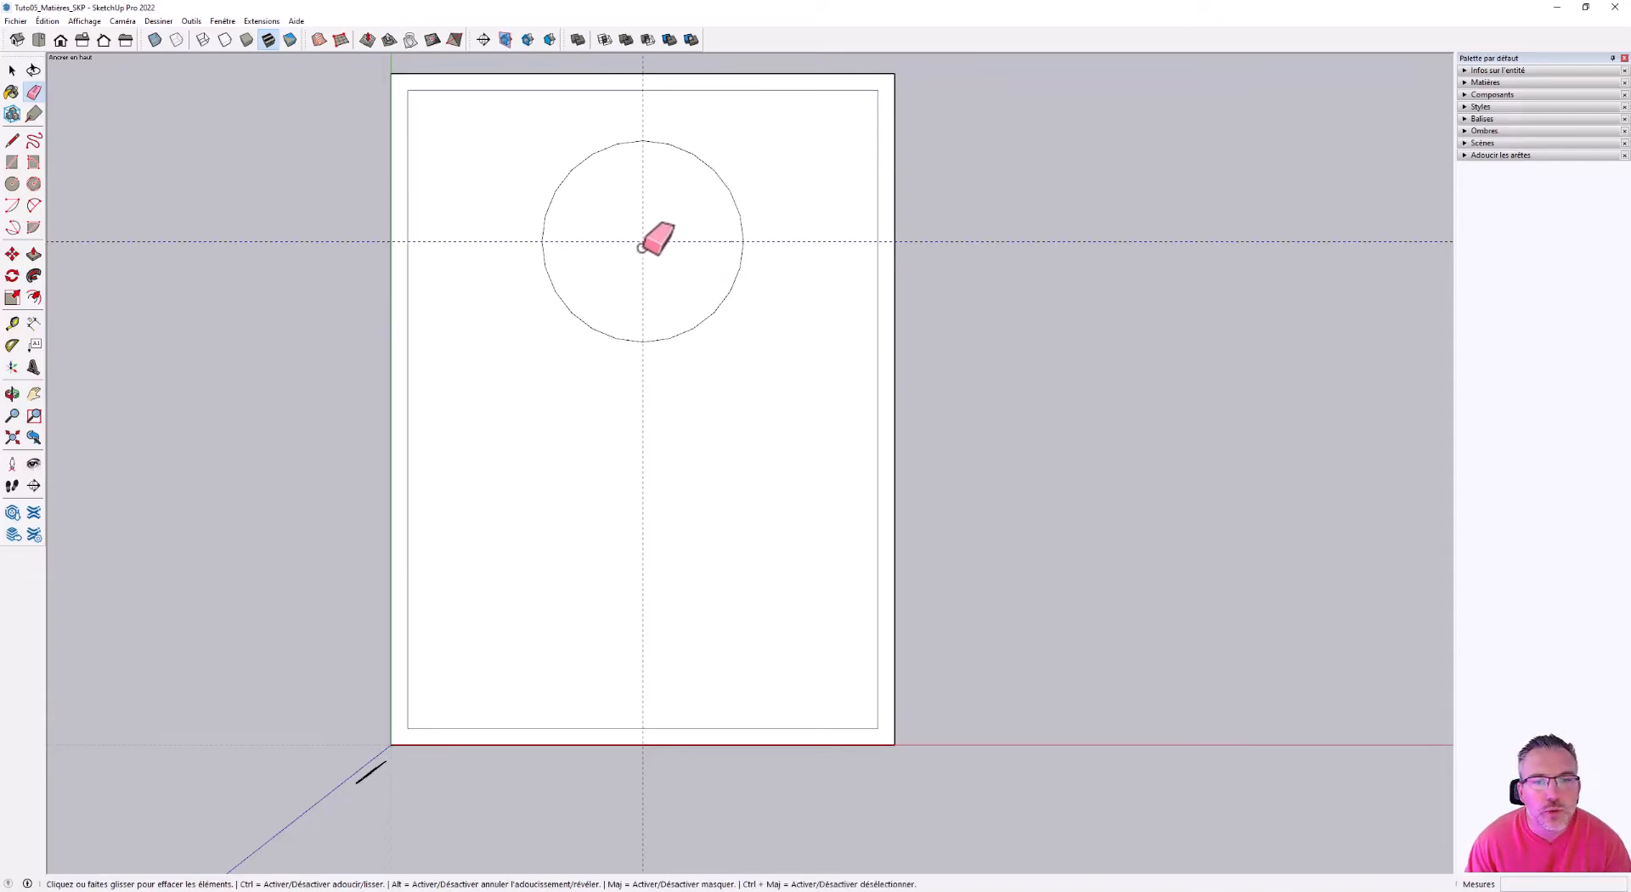
left_click(34, 297)
left_click(718, 238)
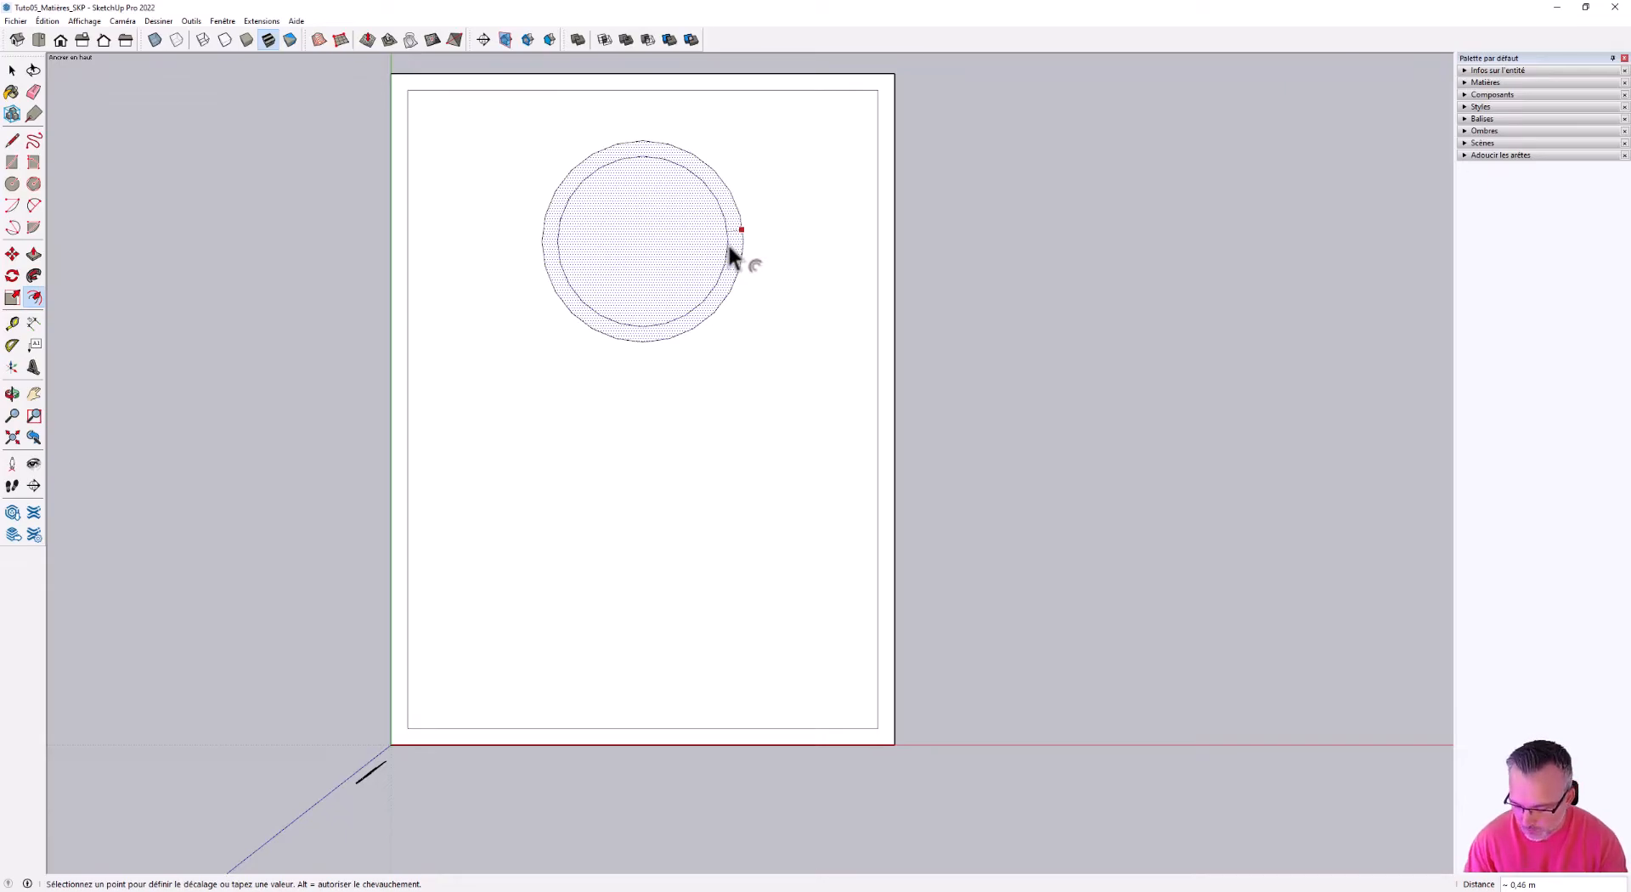
key("Return")
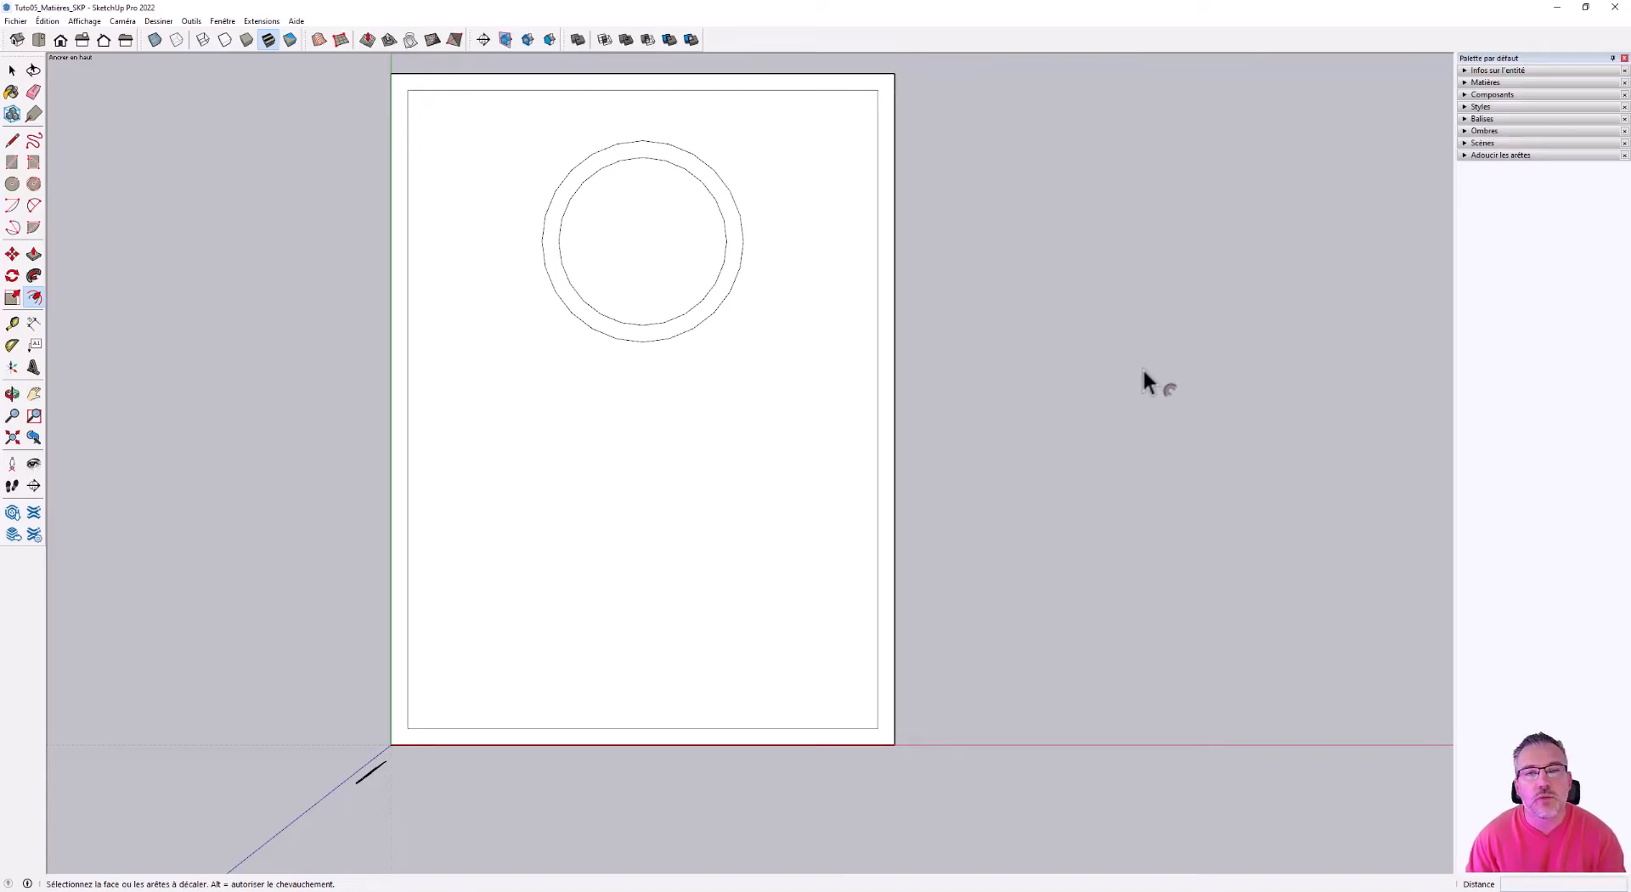
- In the top view, group the outer border face of the rectangle together with its edges
middle_click_drag(1059, 593, 903, 305)
left_click(41, 41)
scroll(957, 365, "down", 1)
scroll(874, 385, "up", 2)
scroll(950, 476, "up", 1)
scroll(742, 328, "down", 1)
scroll(771, 426, "up", 1)
left_click(13, 73)
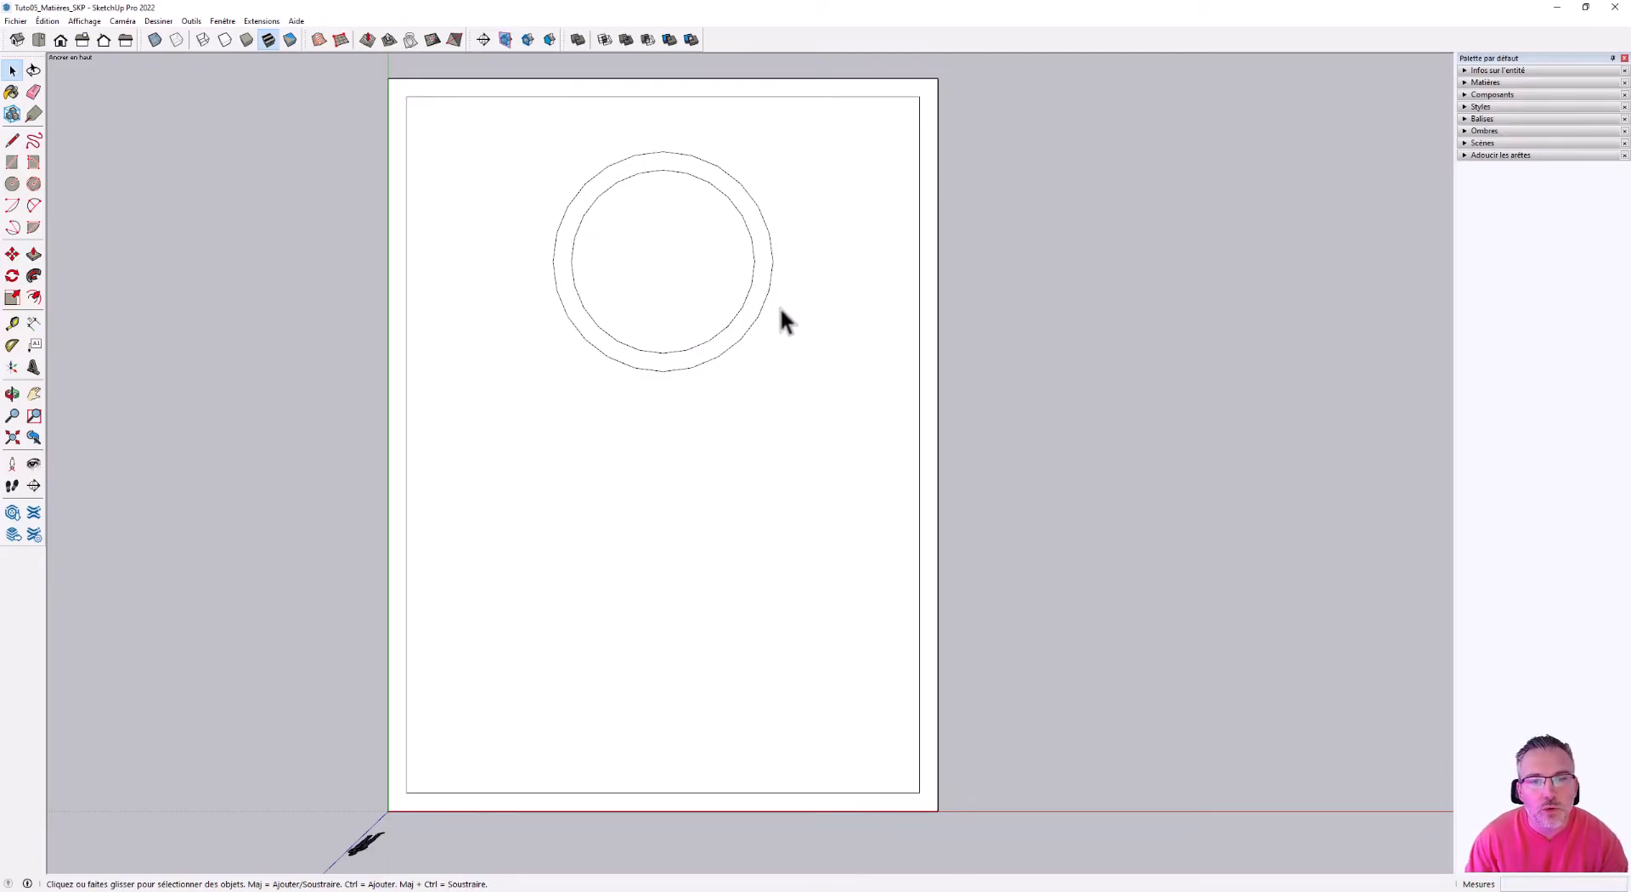
left_click(448, 88)
right_click(448, 89)
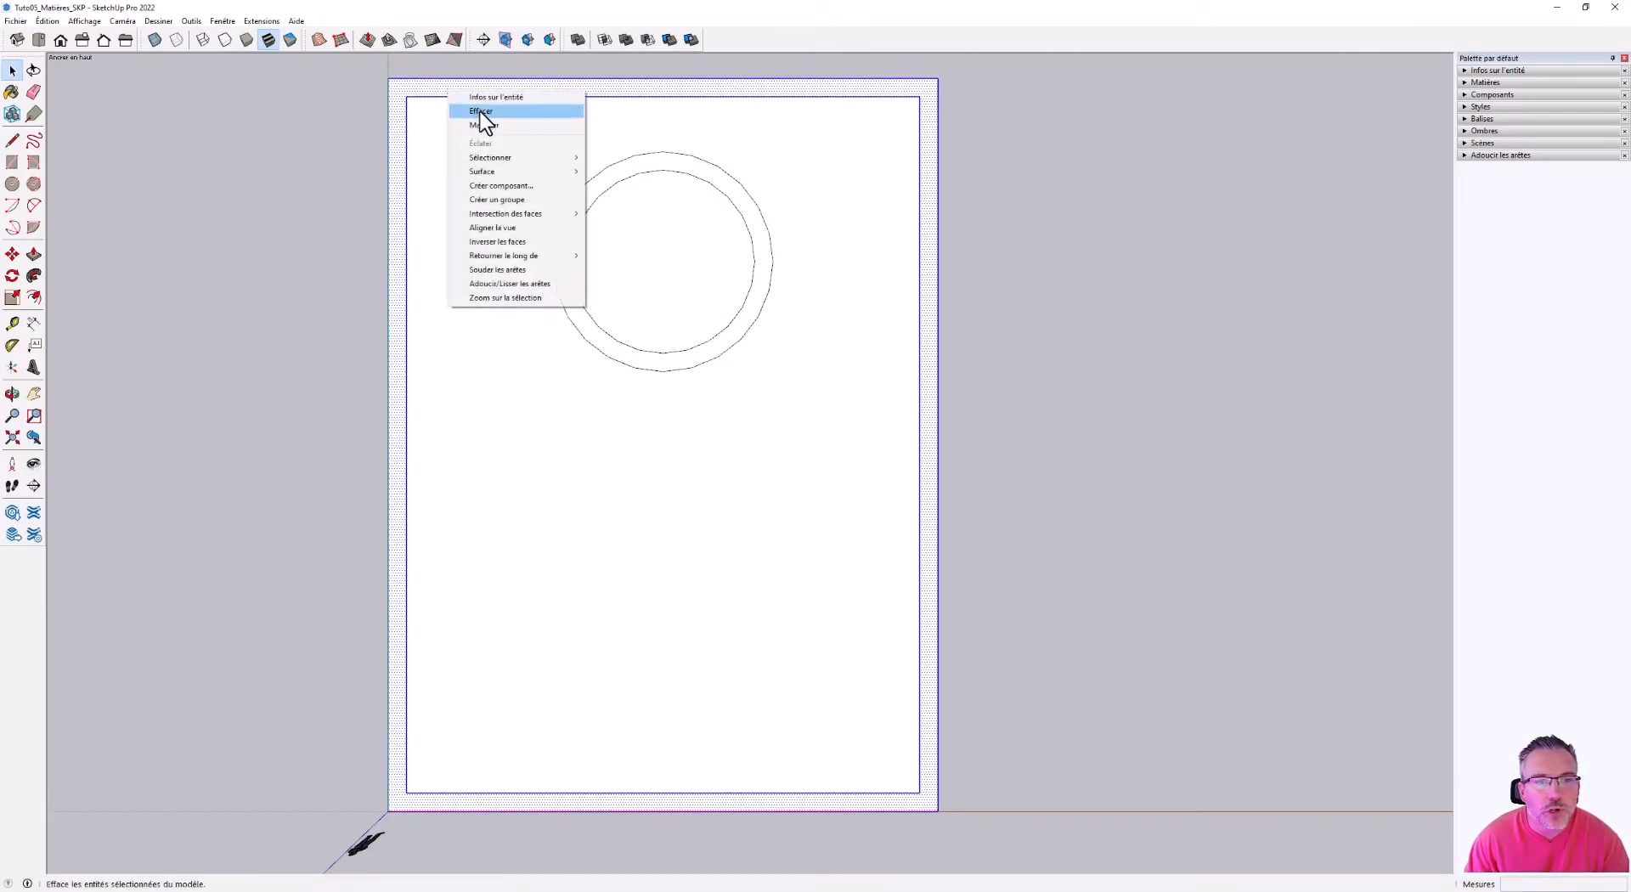
left_click(518, 202)
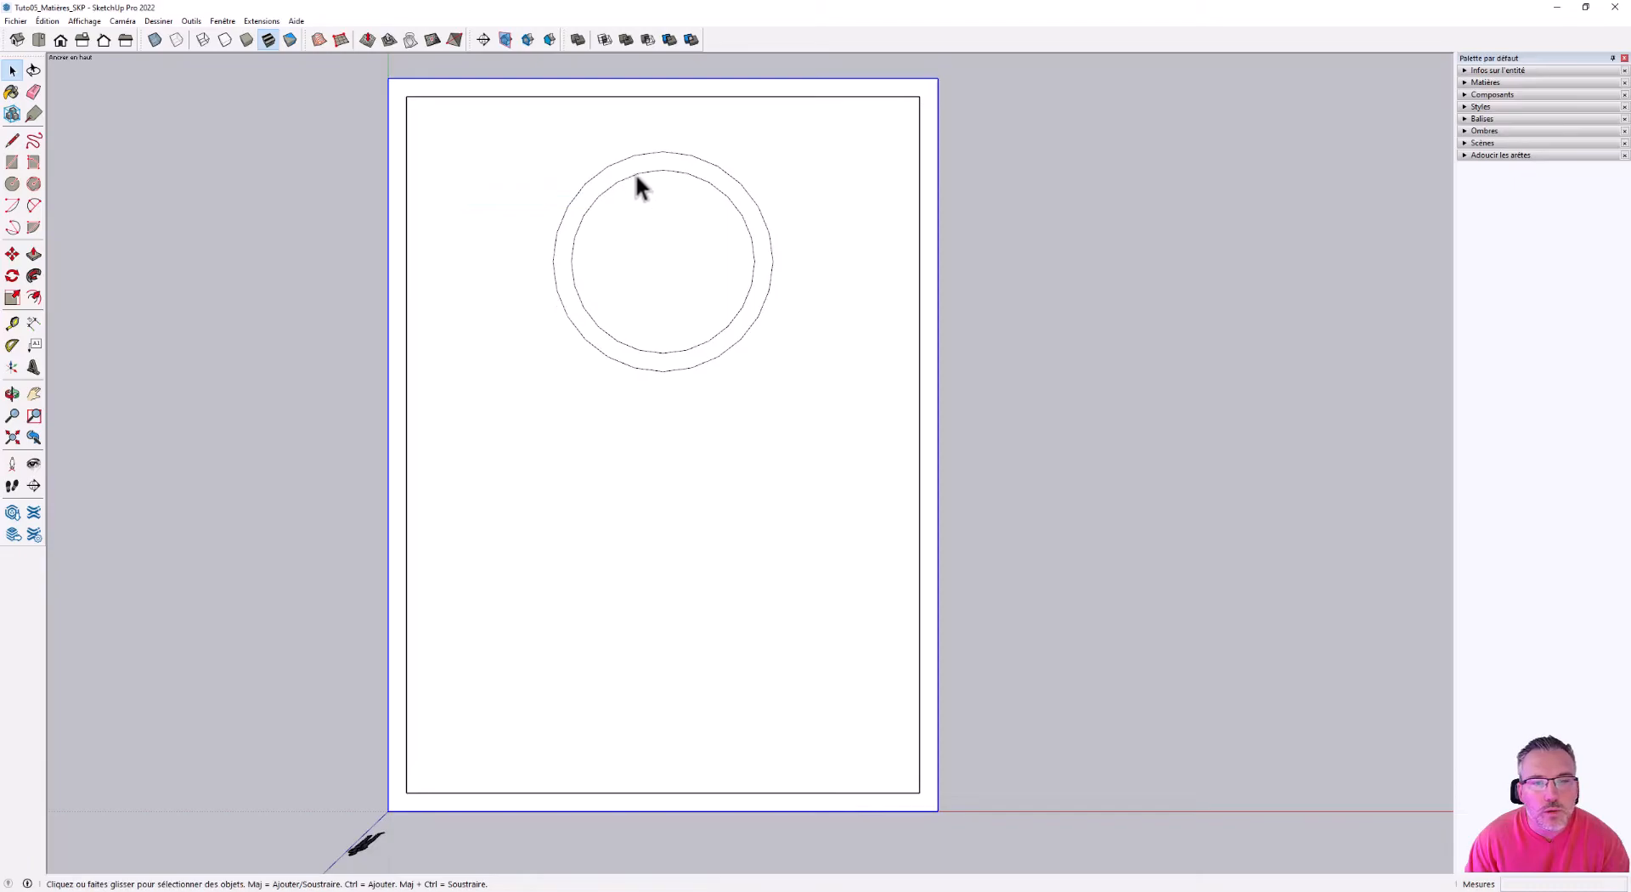
- Group the inner rectangular face surrounding the circle together with its edges
double_click(574, 137)
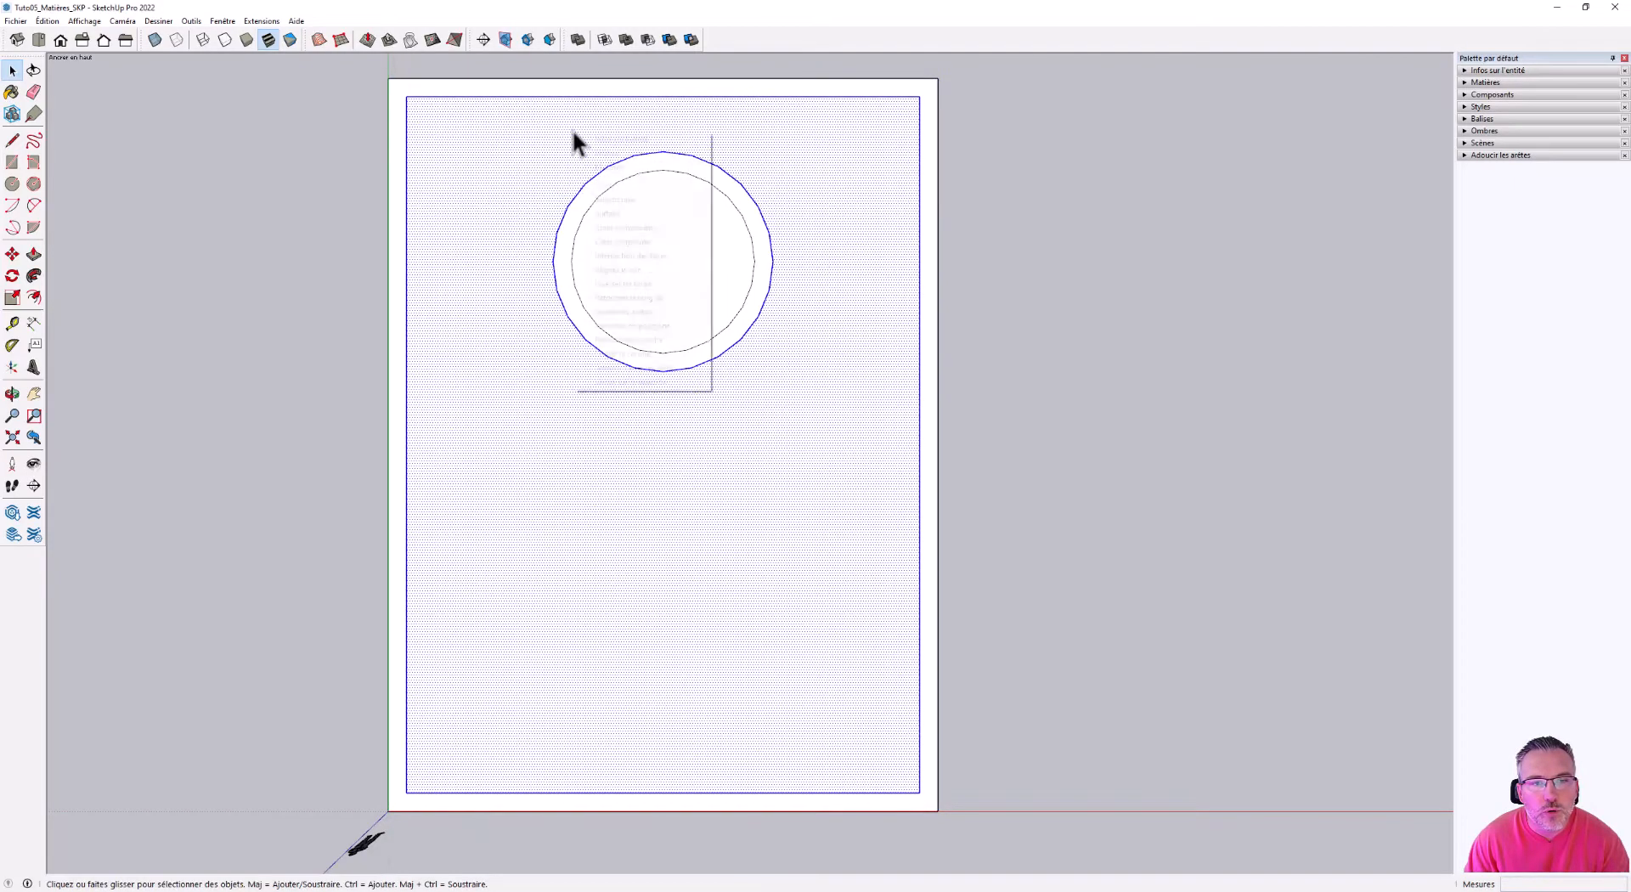
right_click(572, 136)
left_click(670, 241)
- Group the circular ring face with its edges, and make a separate group of the inner disc face with its edges
double_click(662, 168)
right_click(662, 167)
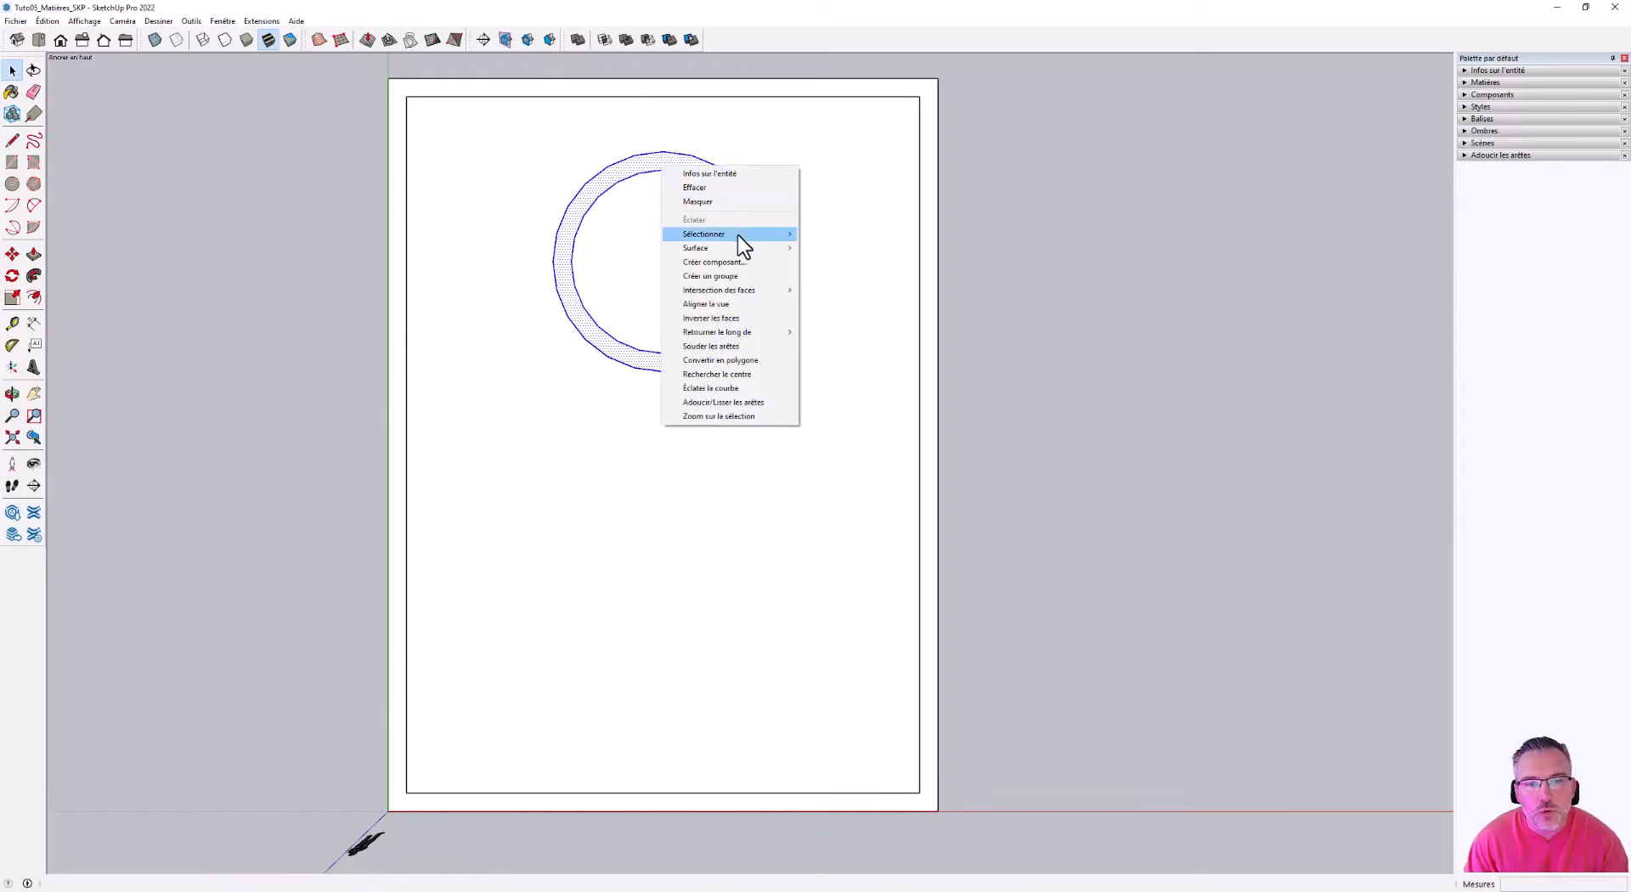
left_click(733, 278)
left_click(641, 254)
right_click(642, 250)
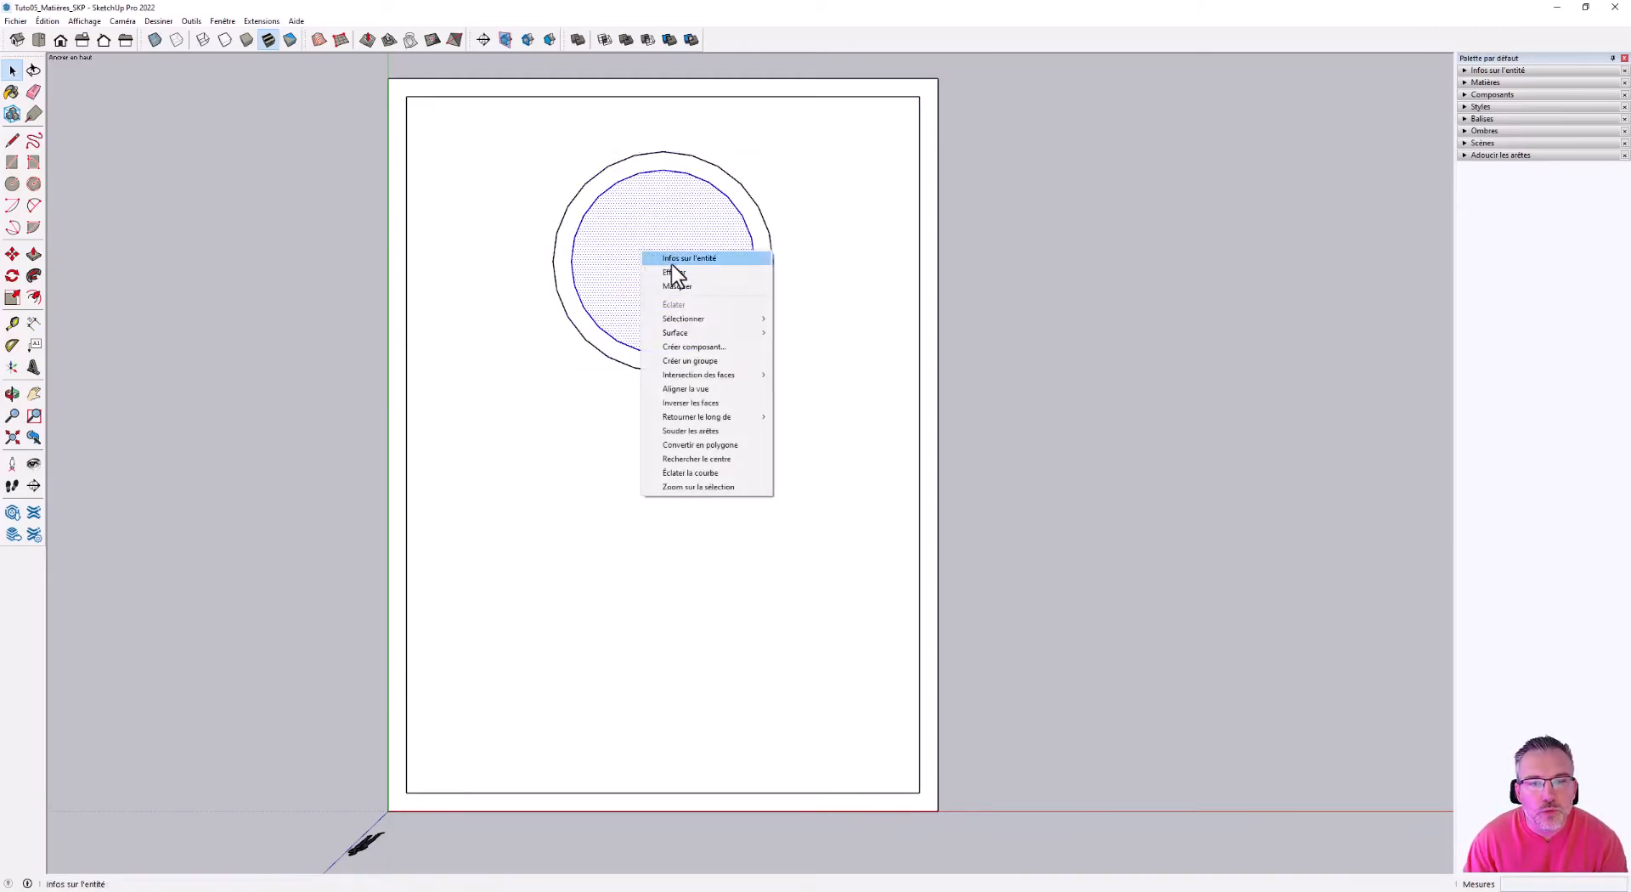
left_click(711, 358)
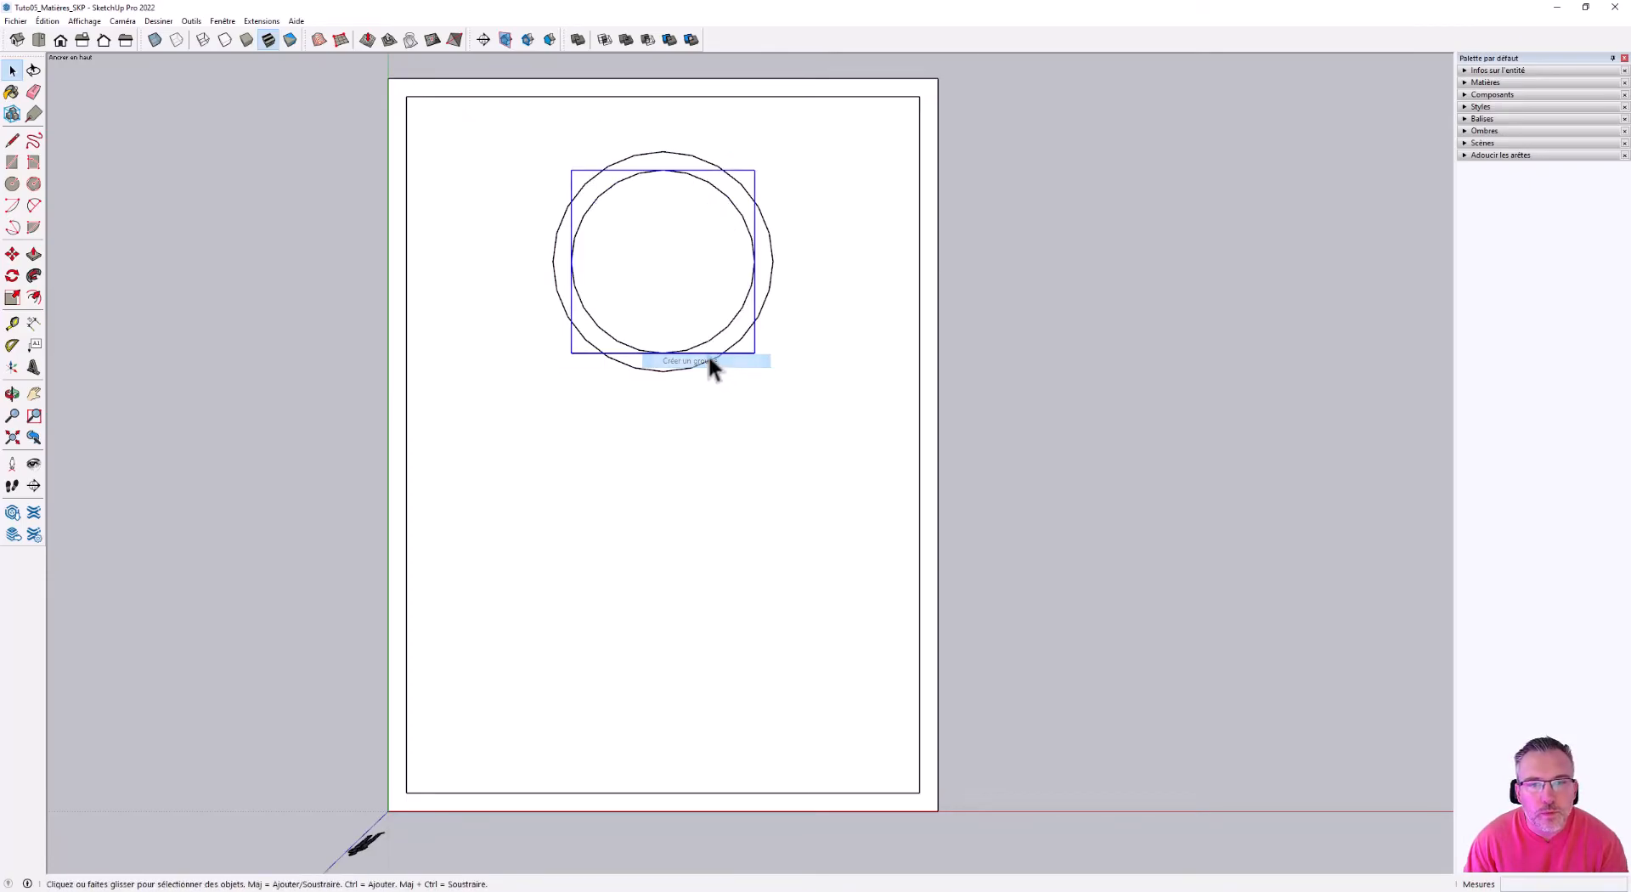
- Combine the ring group and the inner disc group into one parent group
left_click(768, 266)
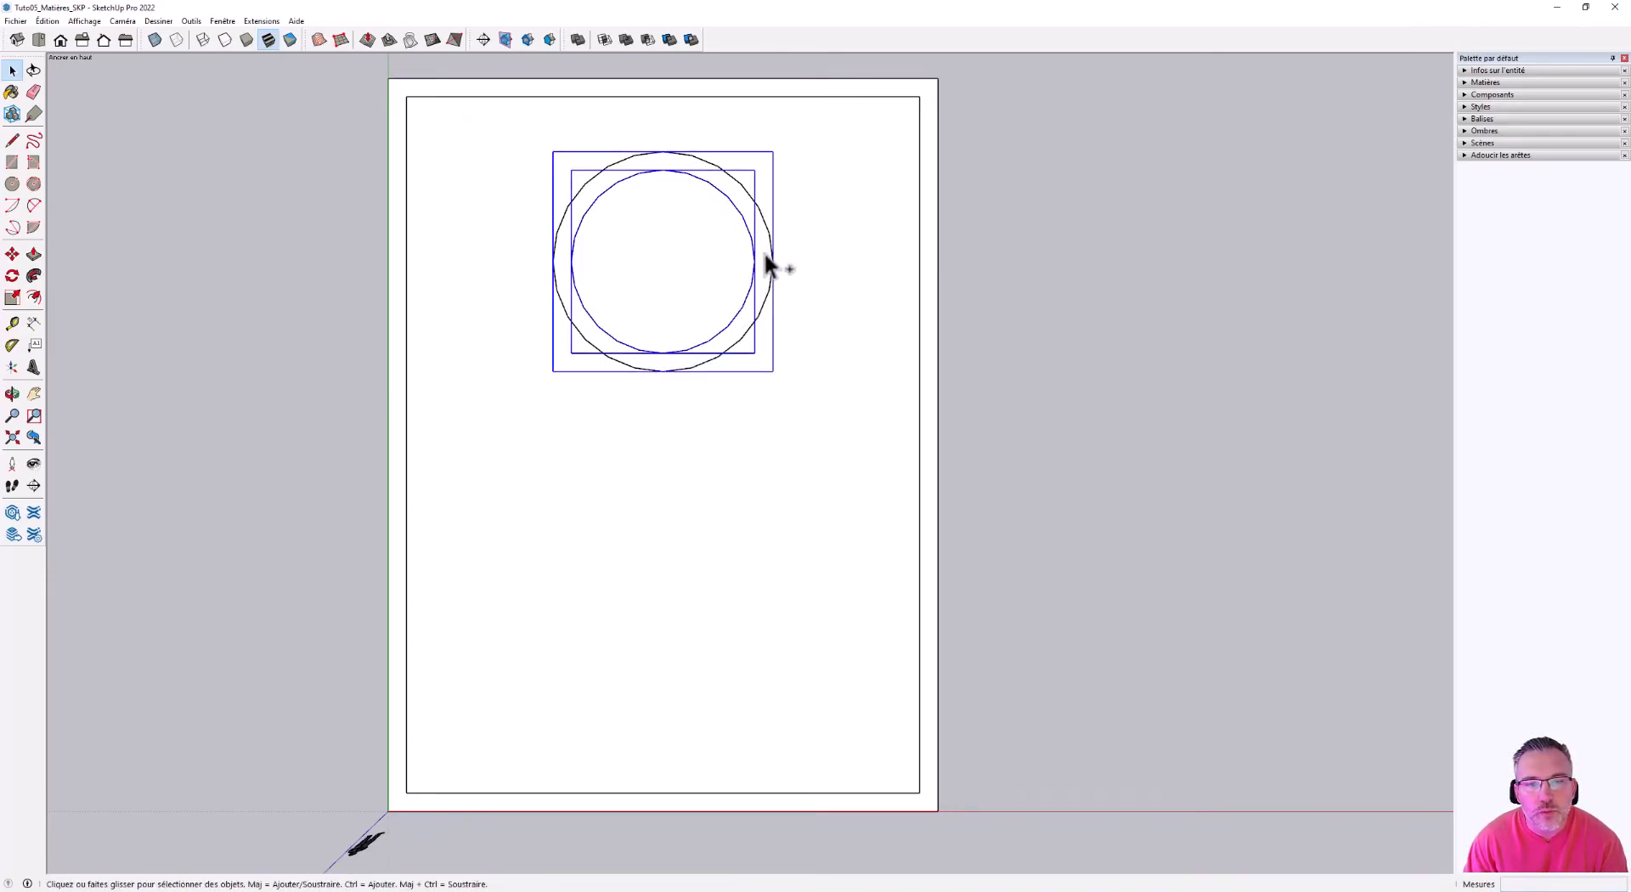
right_click(768, 265)
left_click(829, 378)
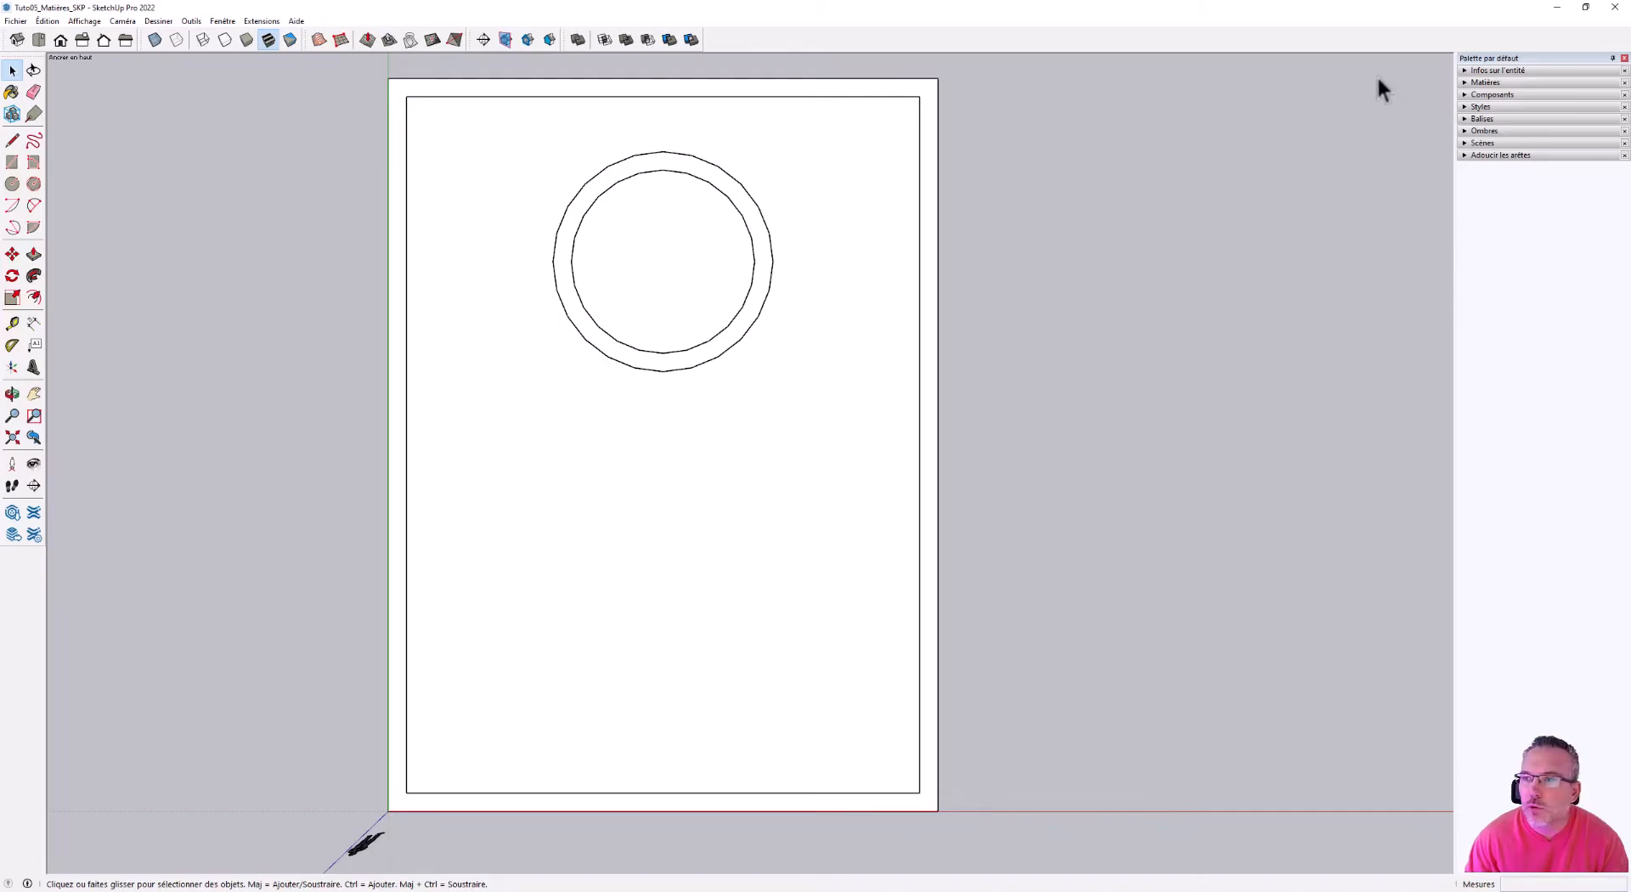
- Look at the Matières section and check which sections are enabled for the default tray
left_click(1464, 83)
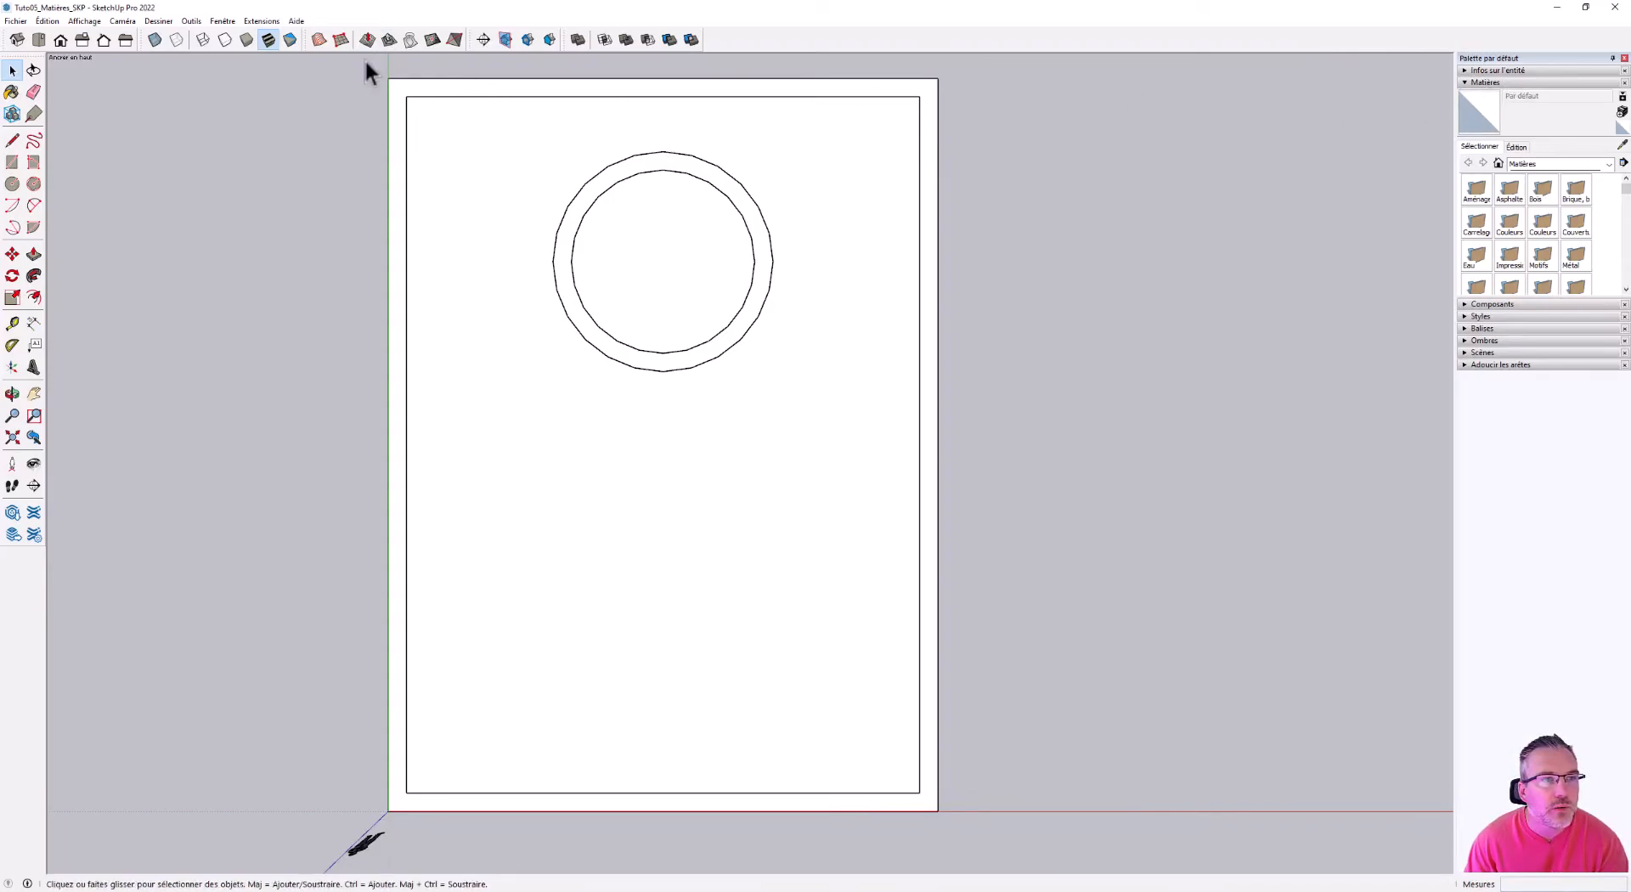
left_click(229, 22)
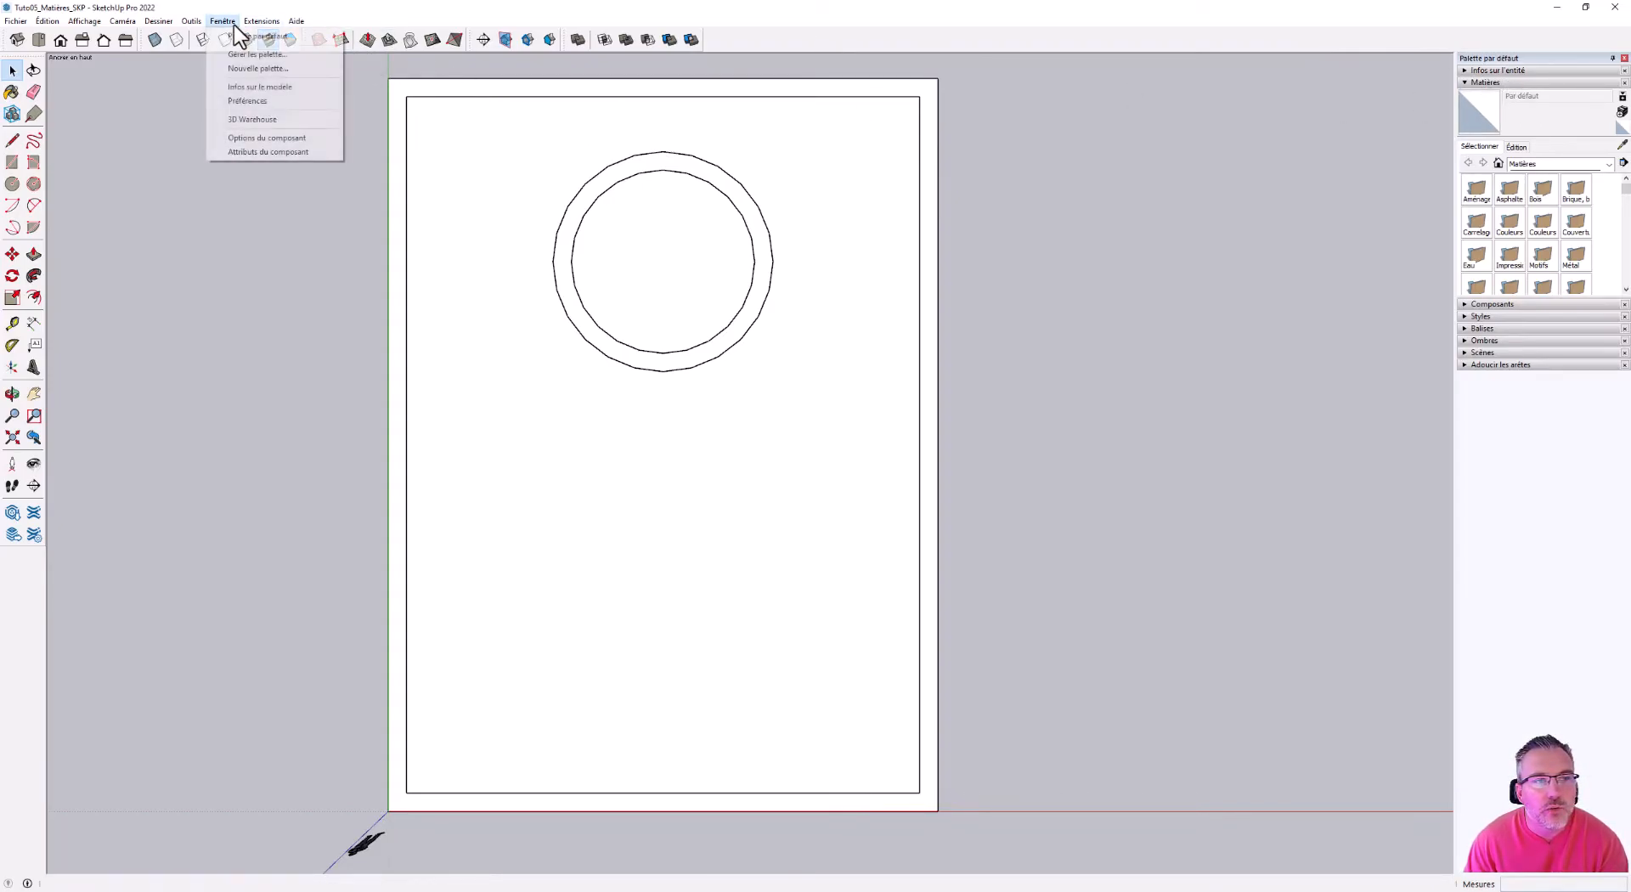
mouse_move(247, 36)
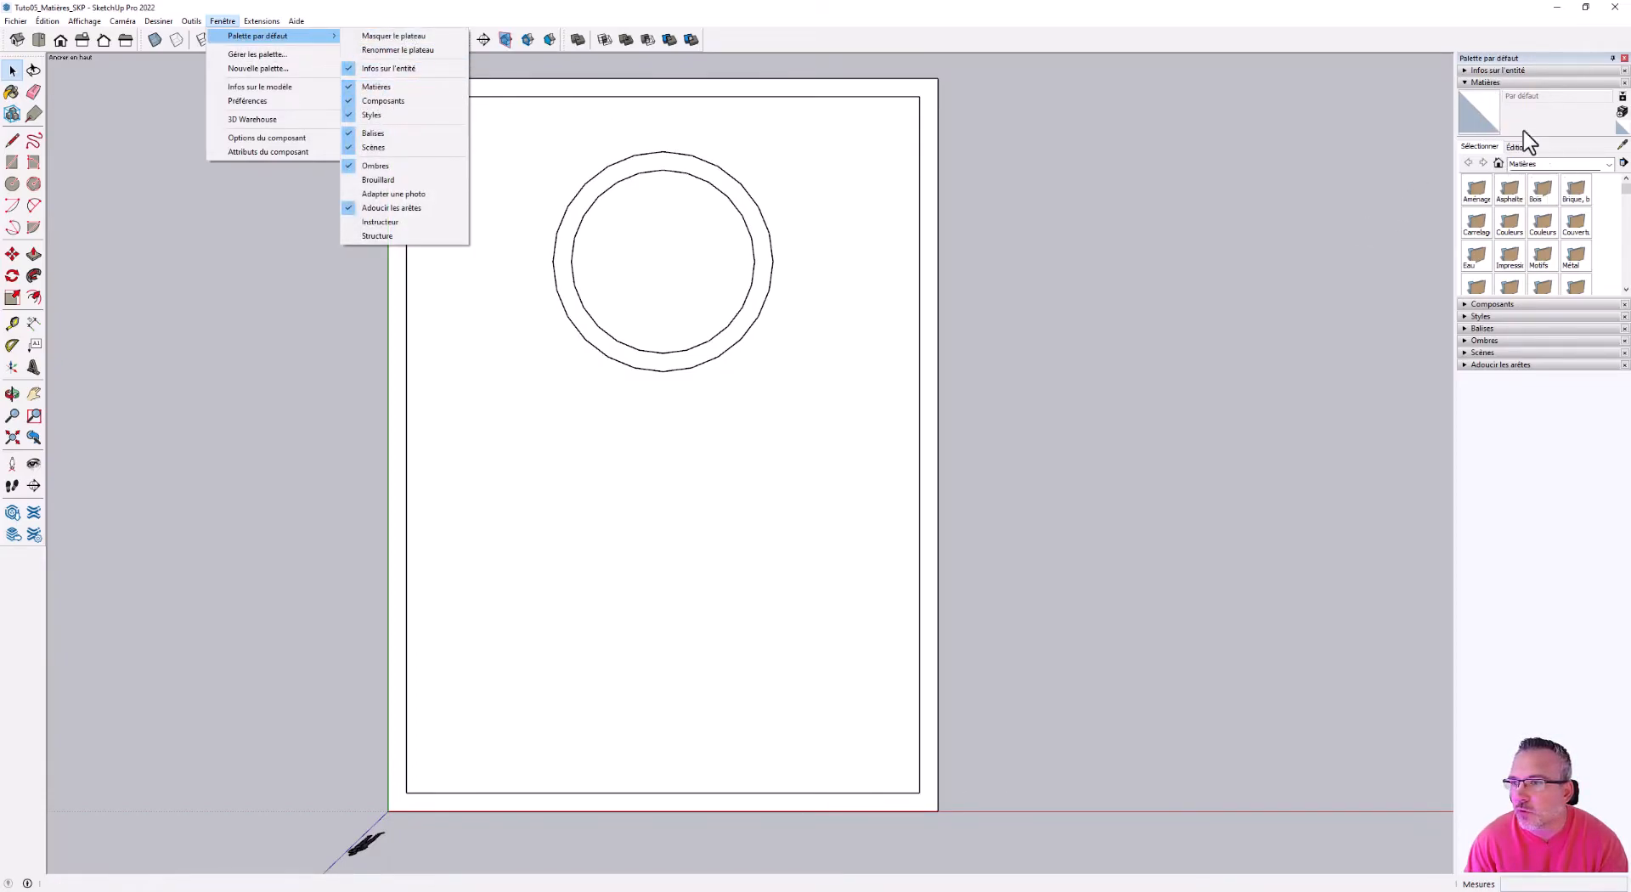
left_click(1494, 82)
left_click(1493, 82)
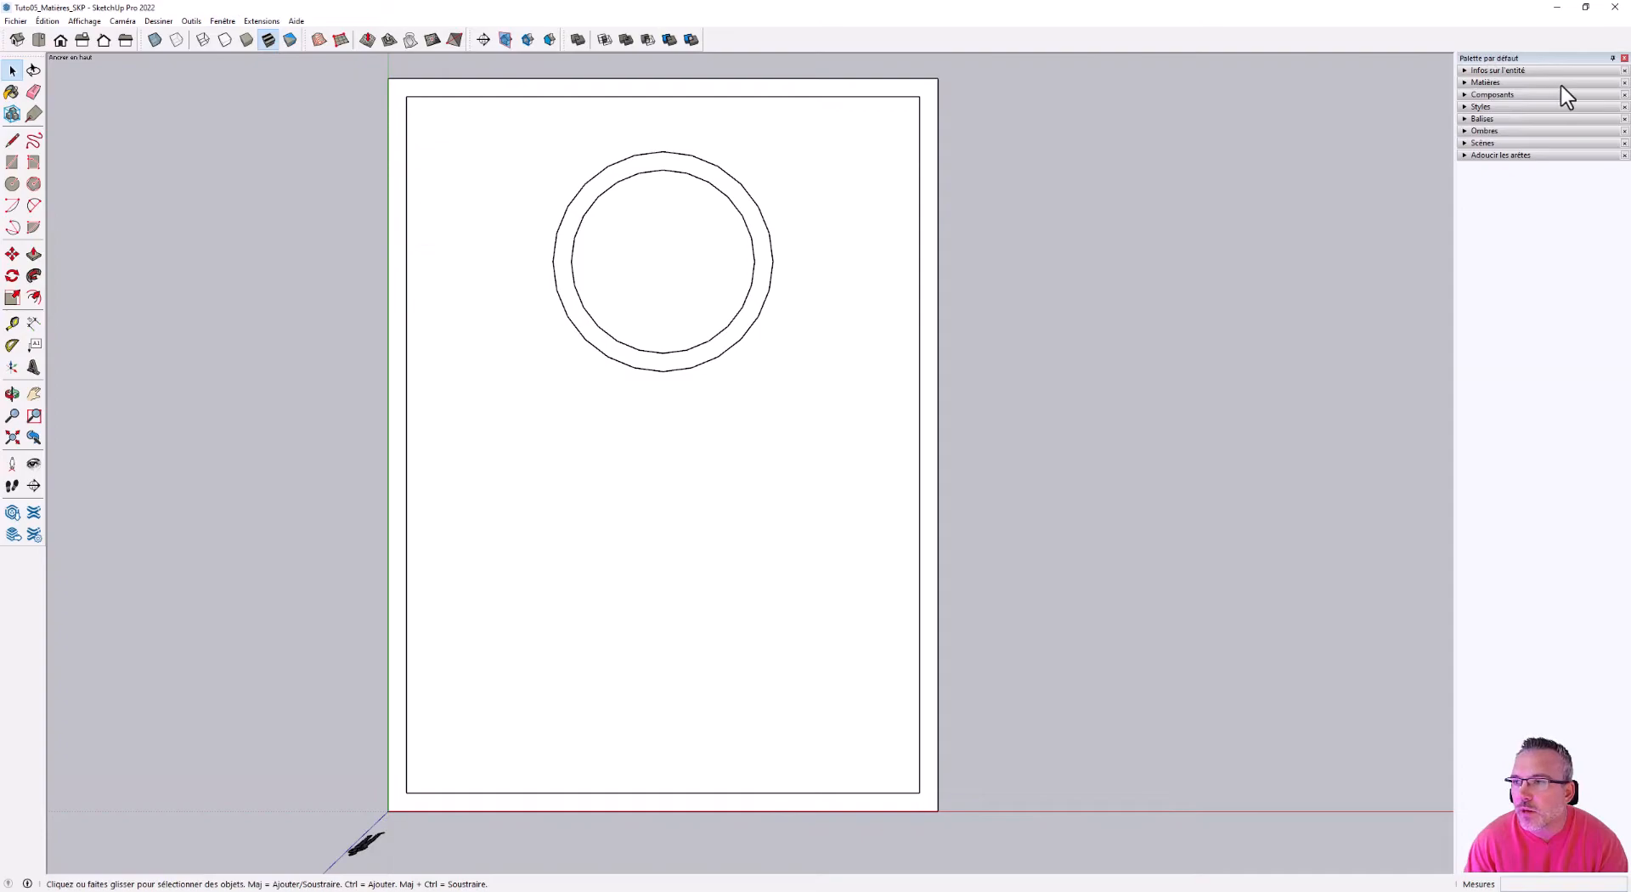
- Set the default tray to auto-hide and pin it open again
left_click(1613, 59)
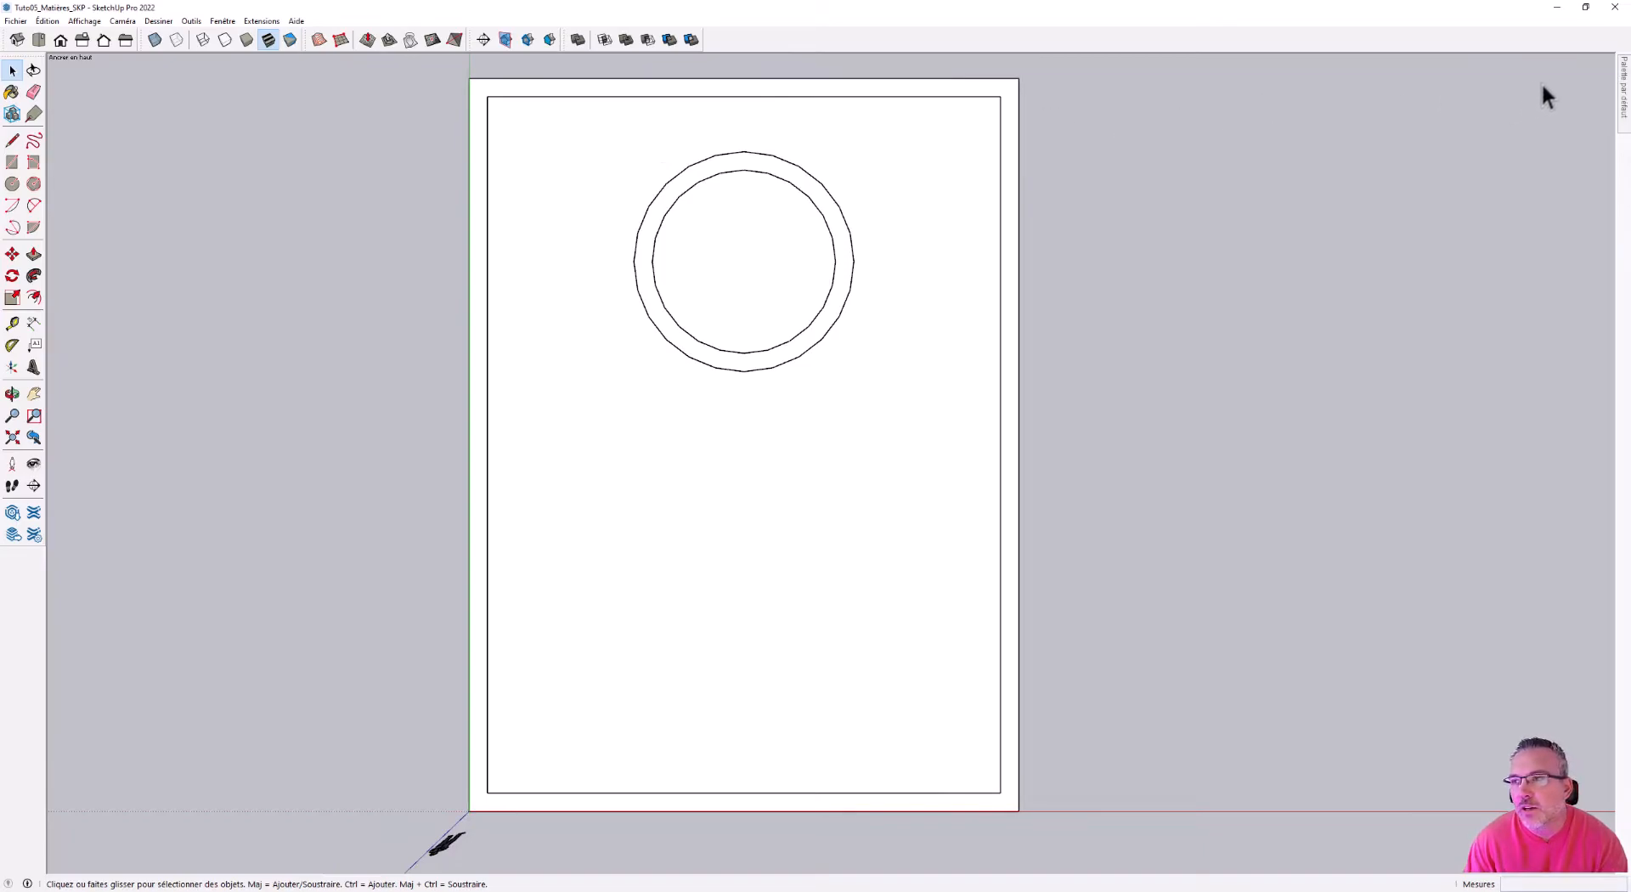
mouse_move(1623, 85)
left_click(1598, 58)
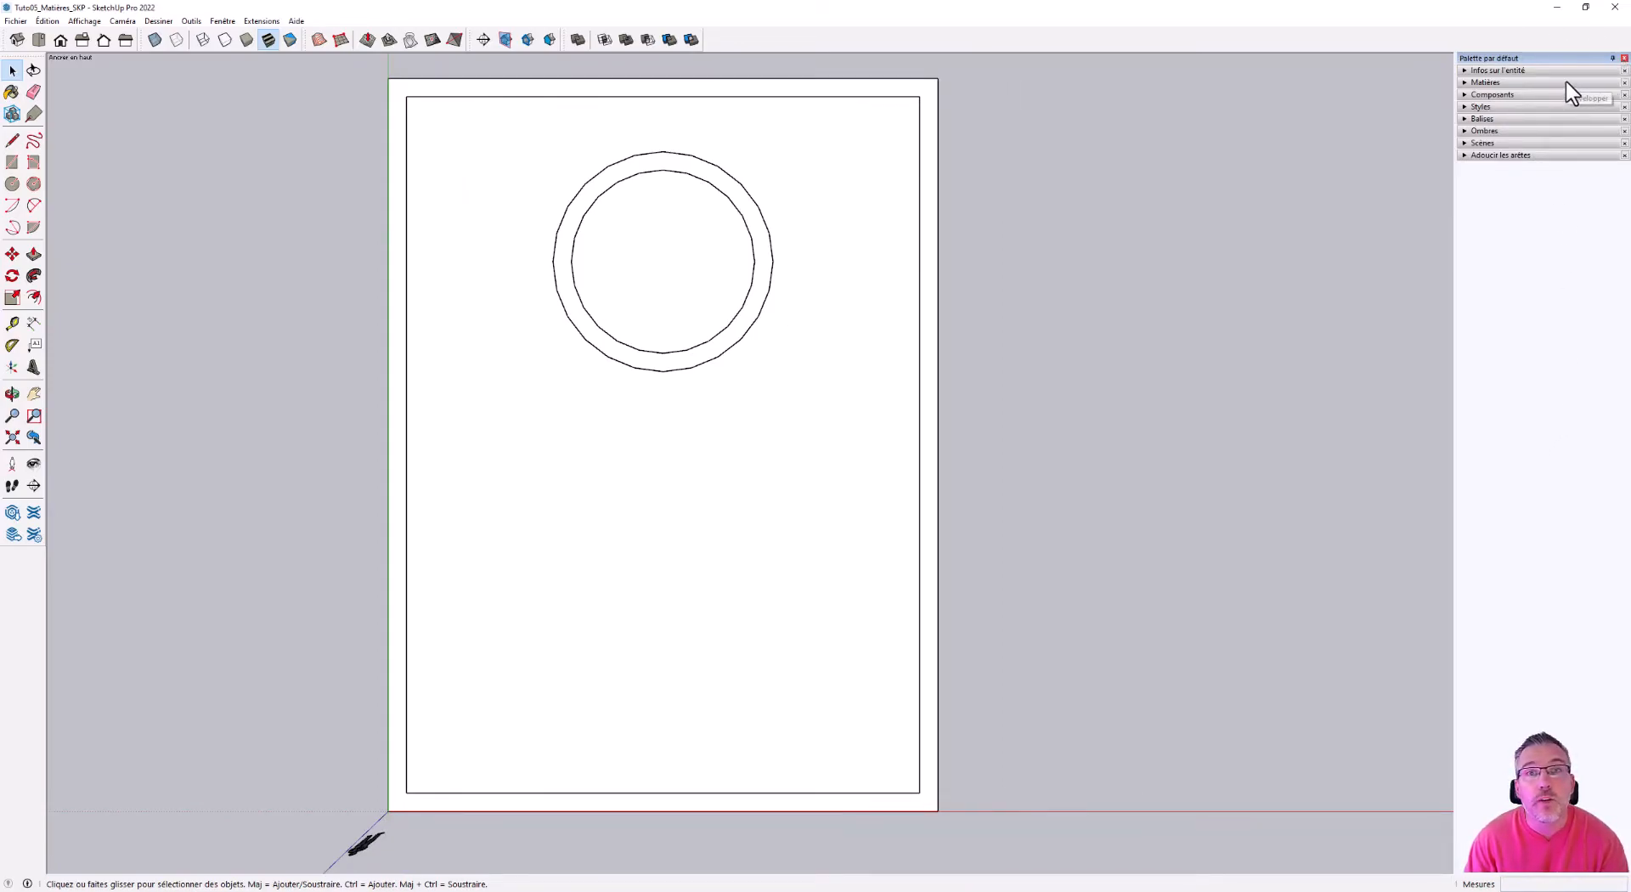
- Hide the default tray completely and restore it
left_click(224, 22)
mouse_move(226, 37)
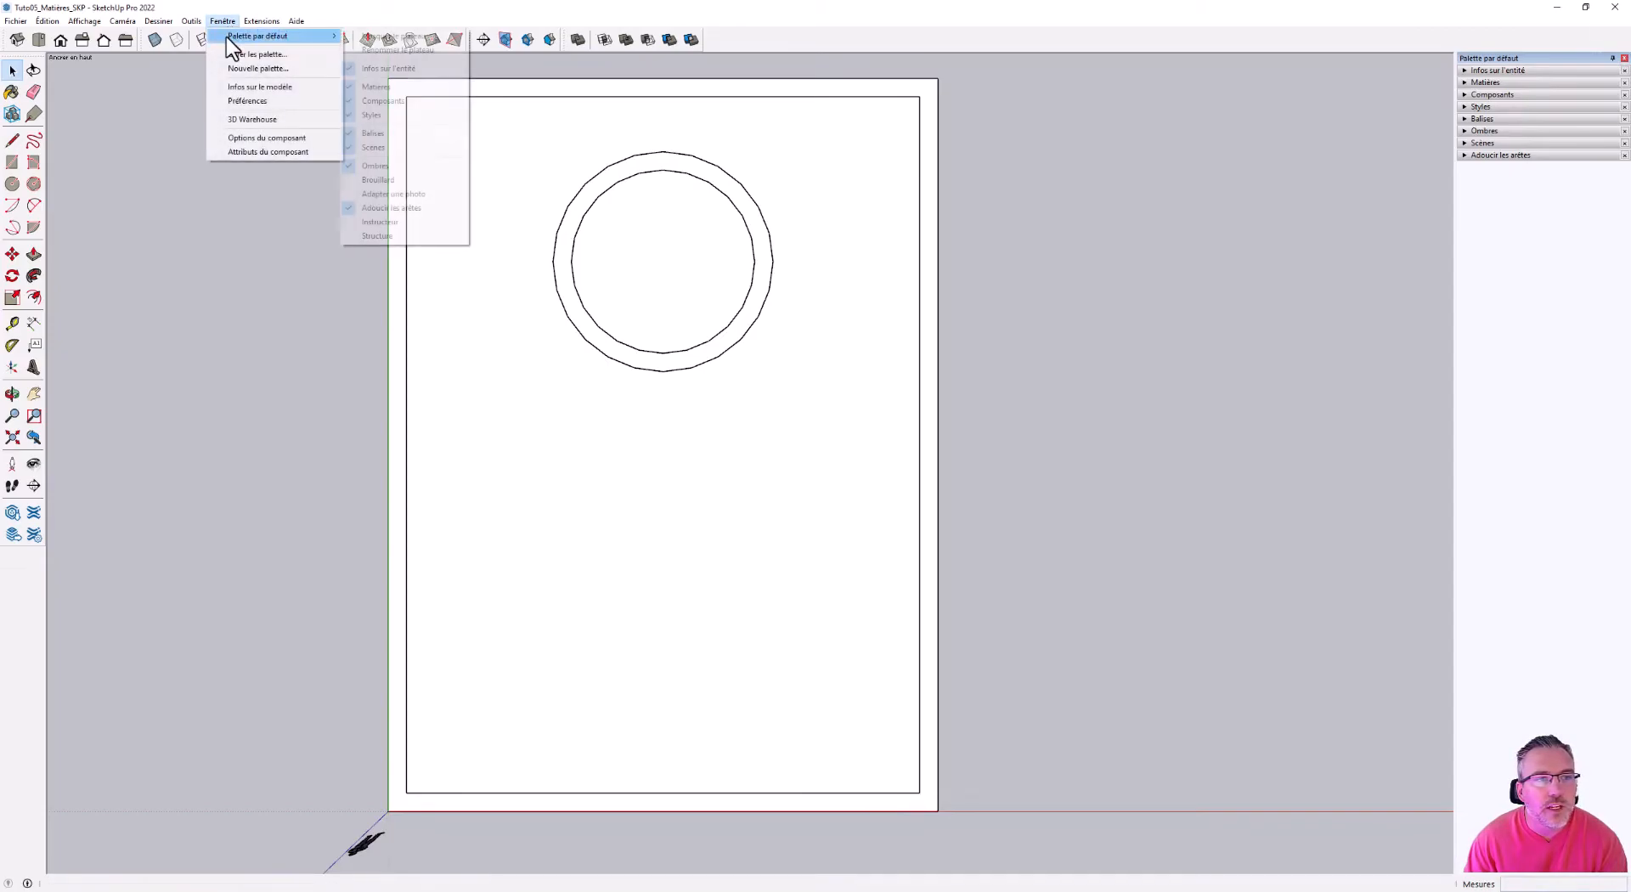
left_click(396, 37)
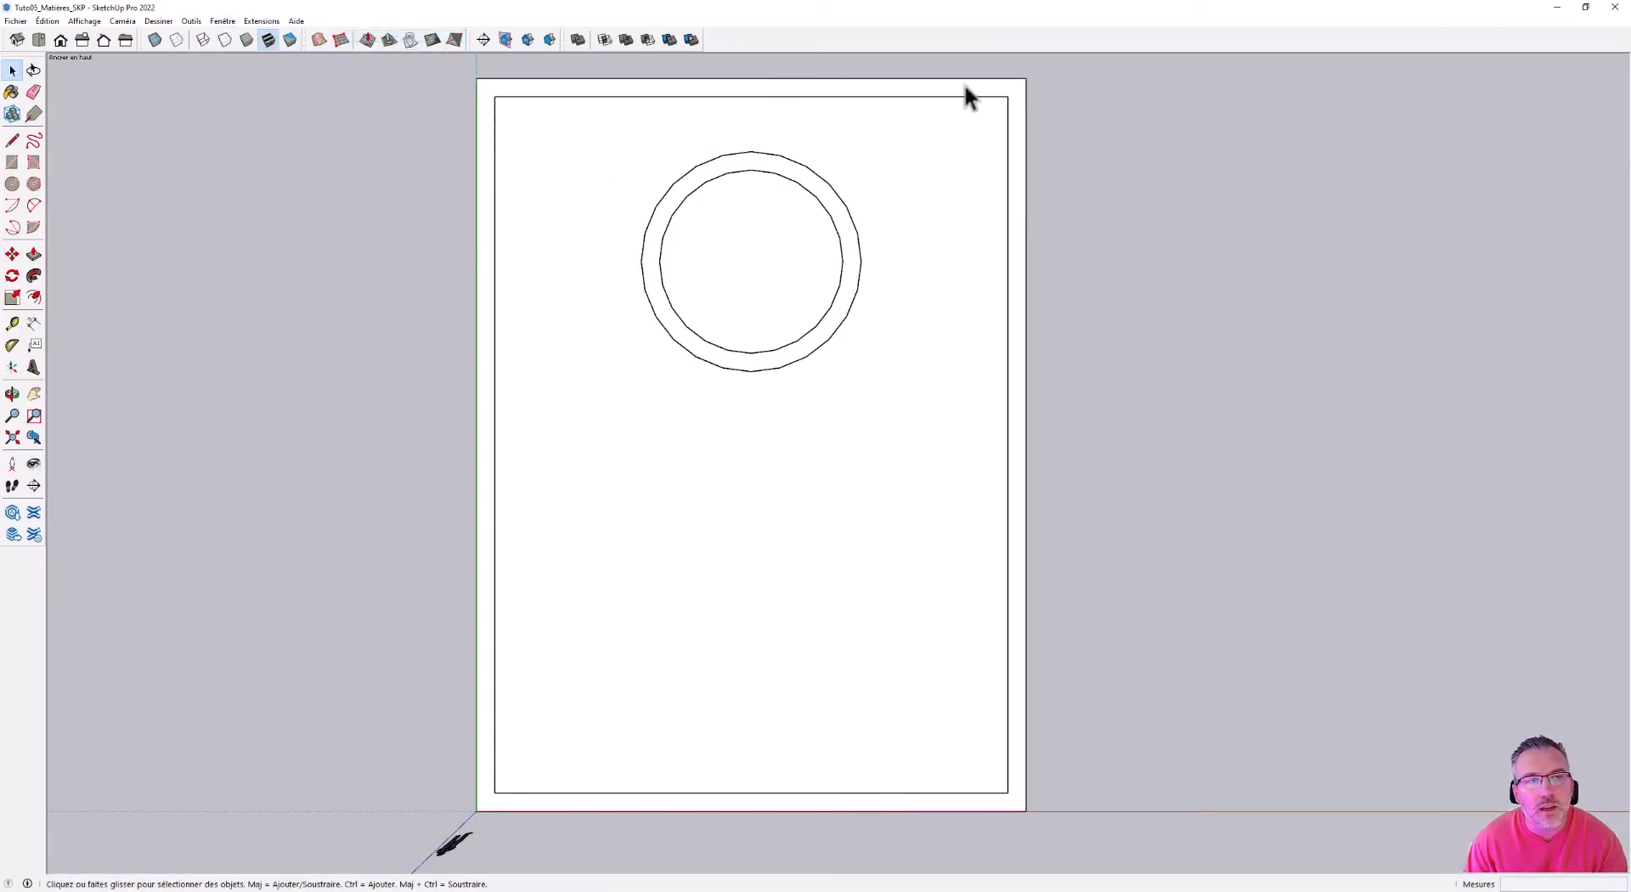
left_click(223, 21)
mouse_move(254, 35)
left_click(354, 36)
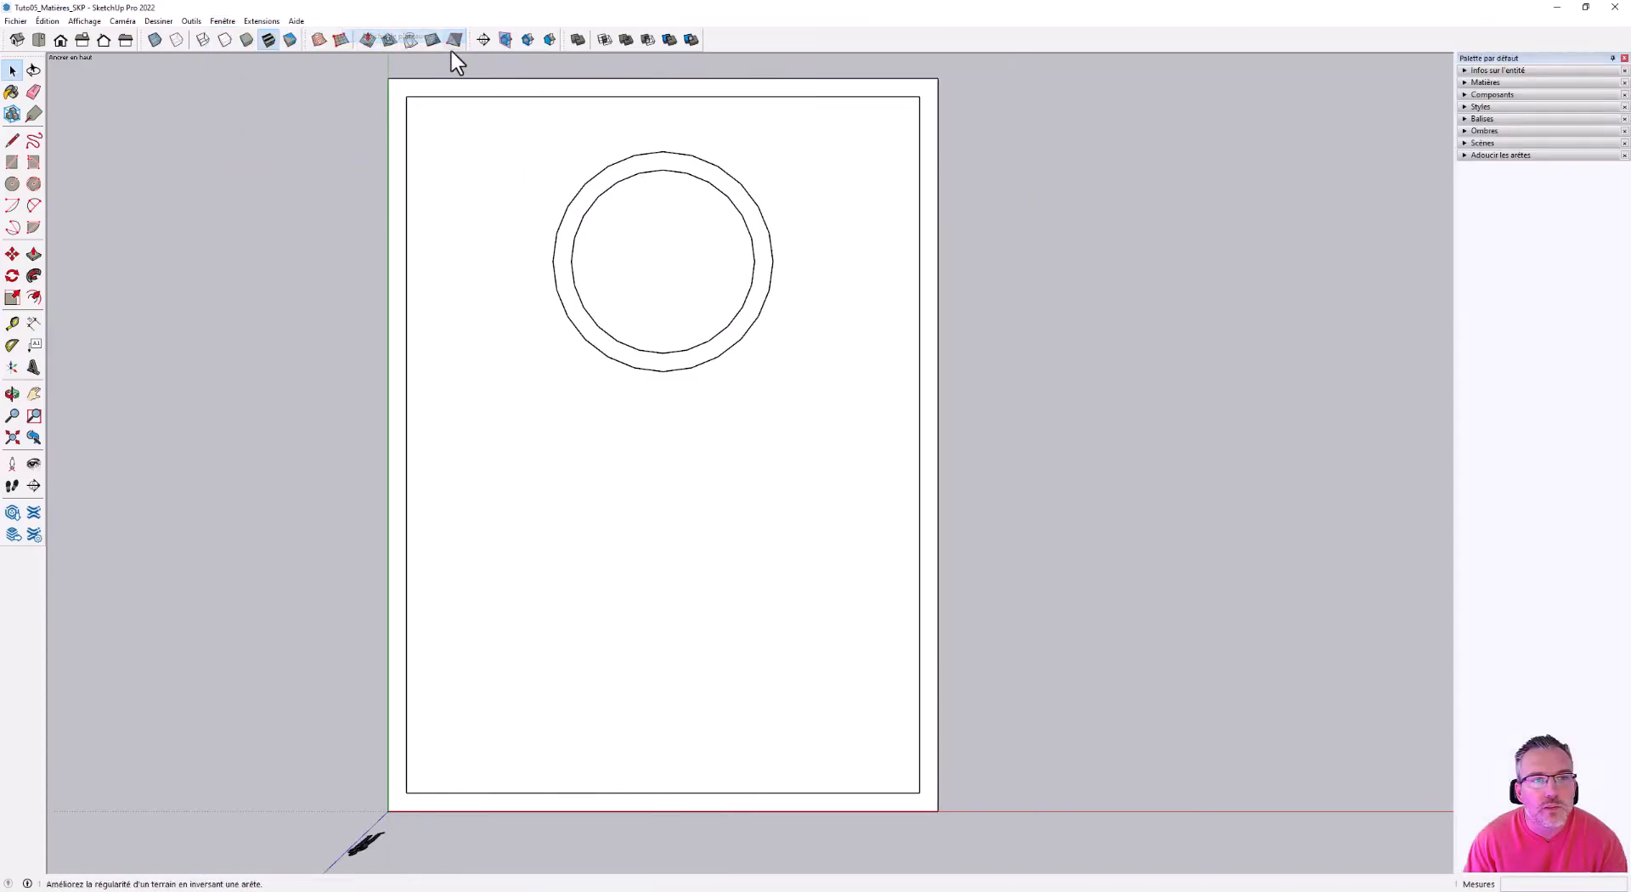
- Expand the Matières section and use the shaded-with-textures face style
left_click(1486, 83)
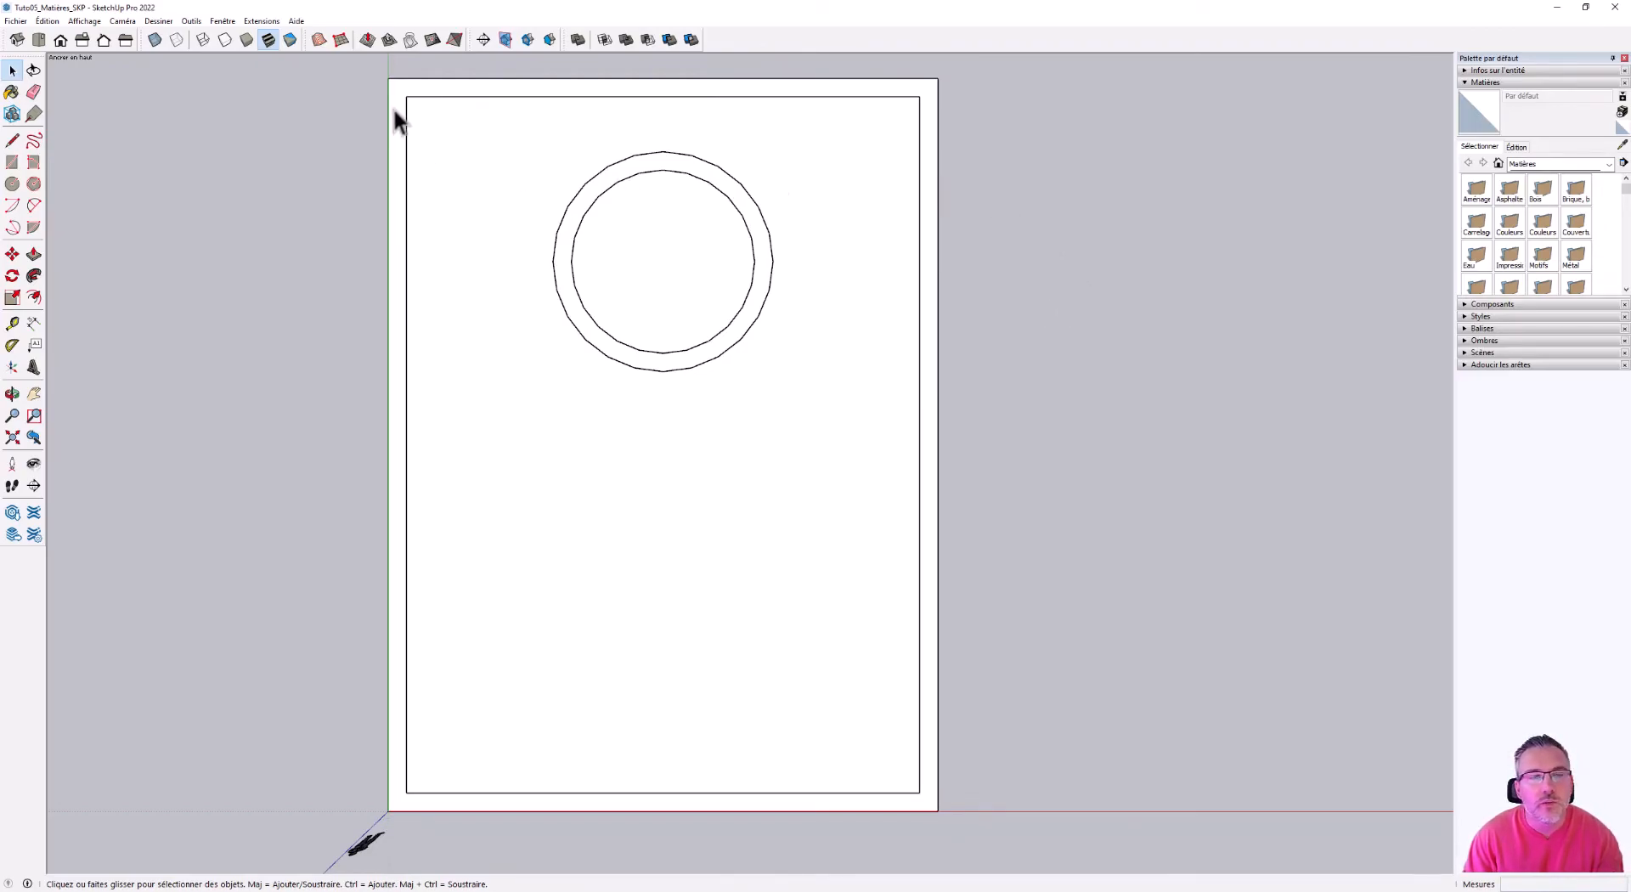
left_click(268, 39)
- Reverse the inner disc's face inside its nested group to show the back side
double_click(667, 261)
double_click(671, 262)
left_click(670, 262)
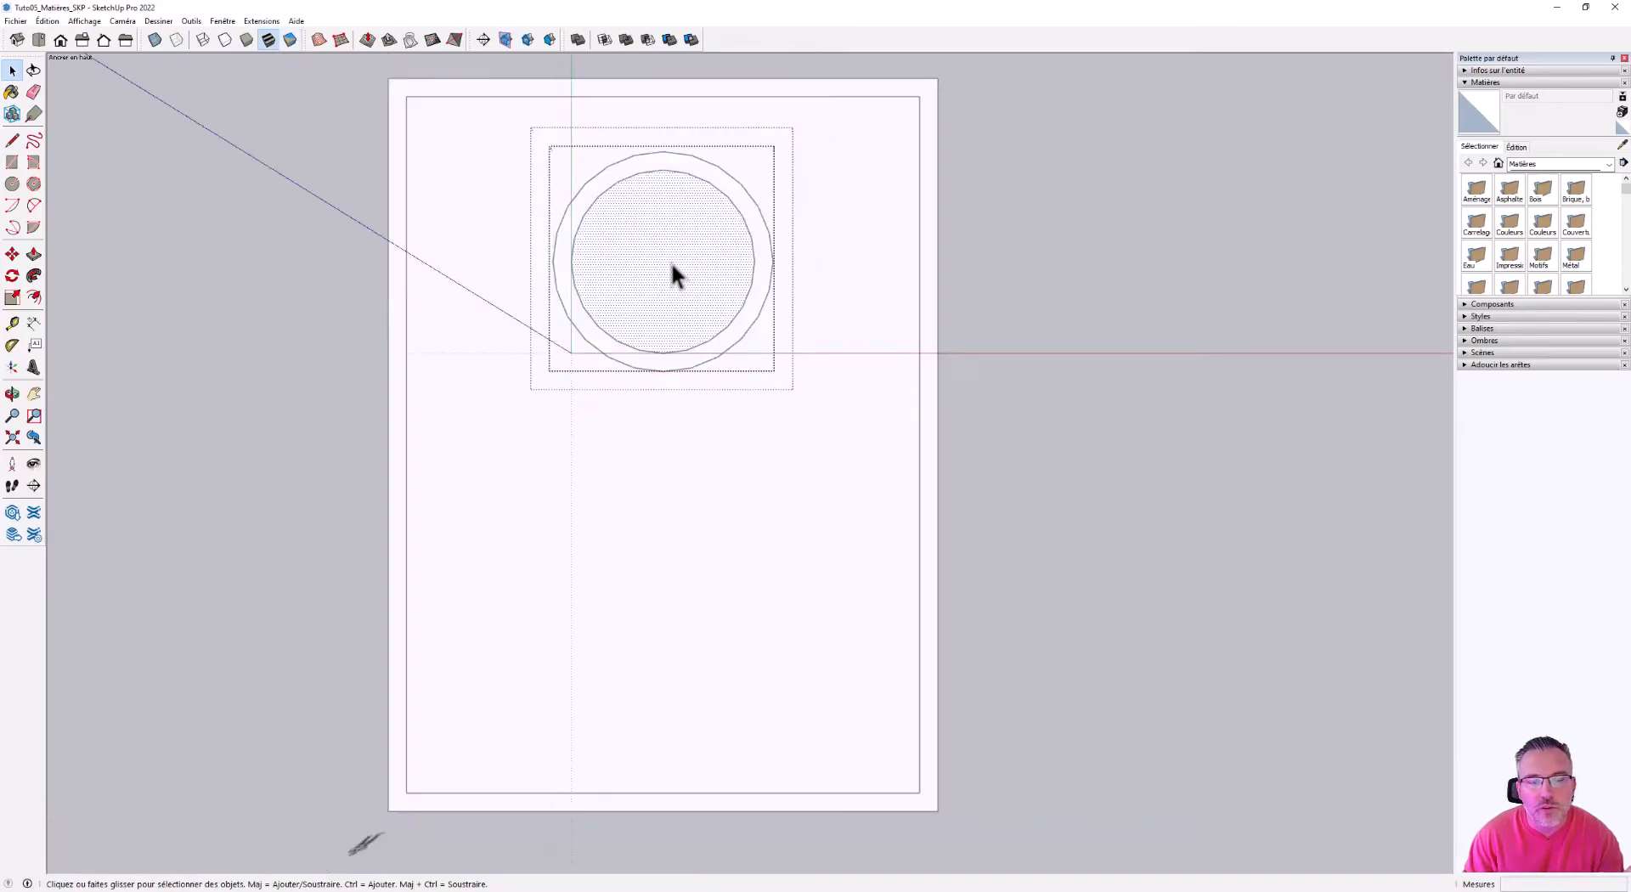
right_click(672, 266)
left_click(731, 417)
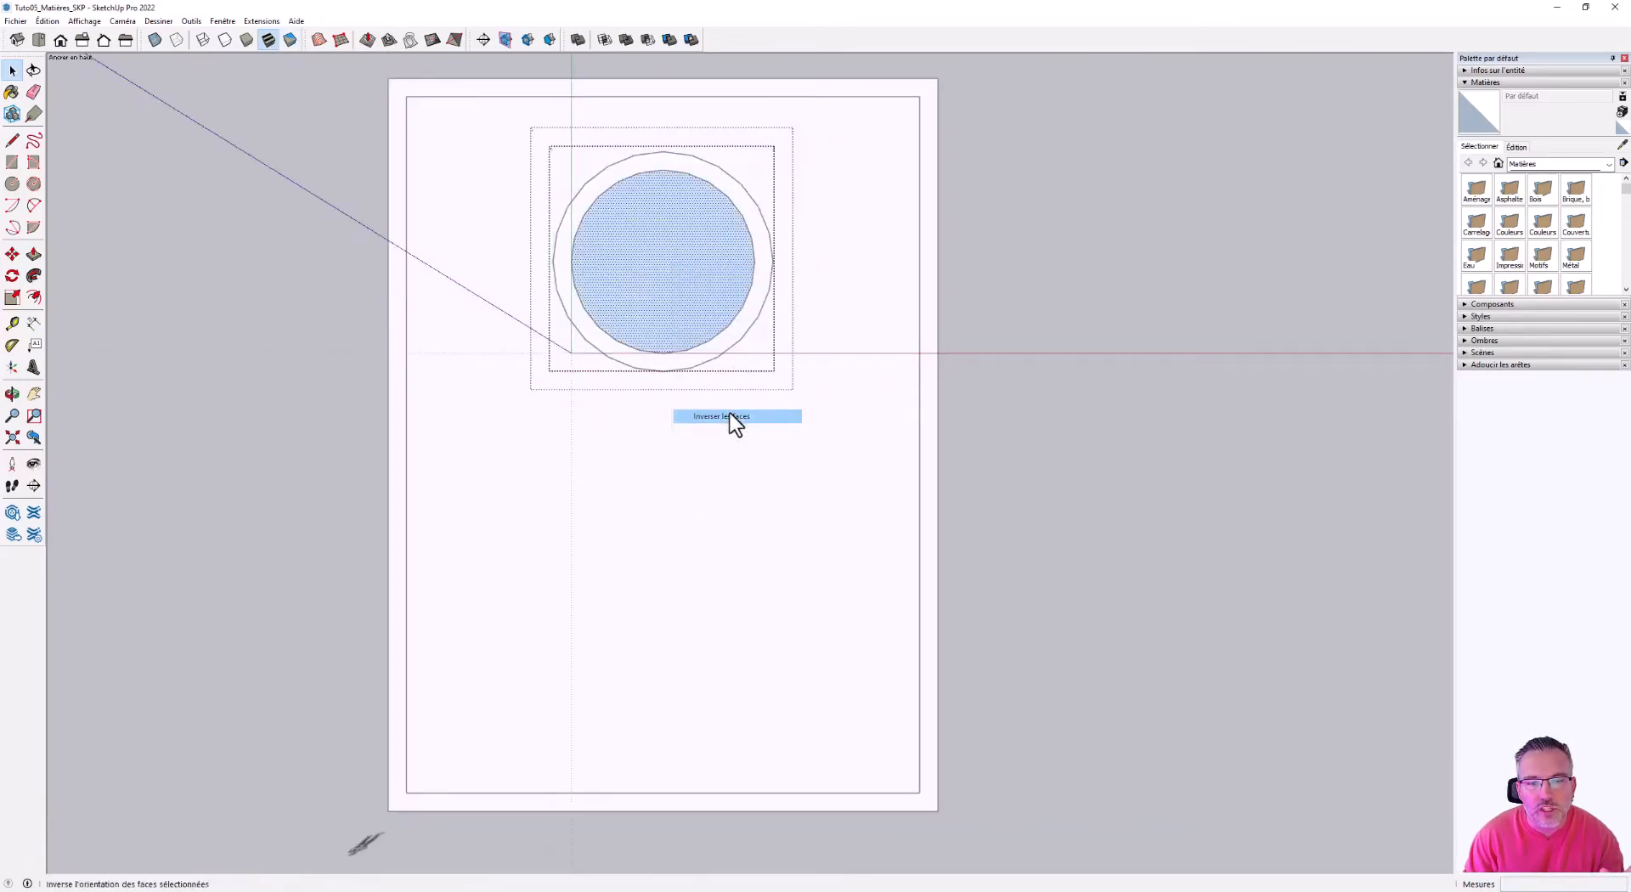
left_click(1097, 496)
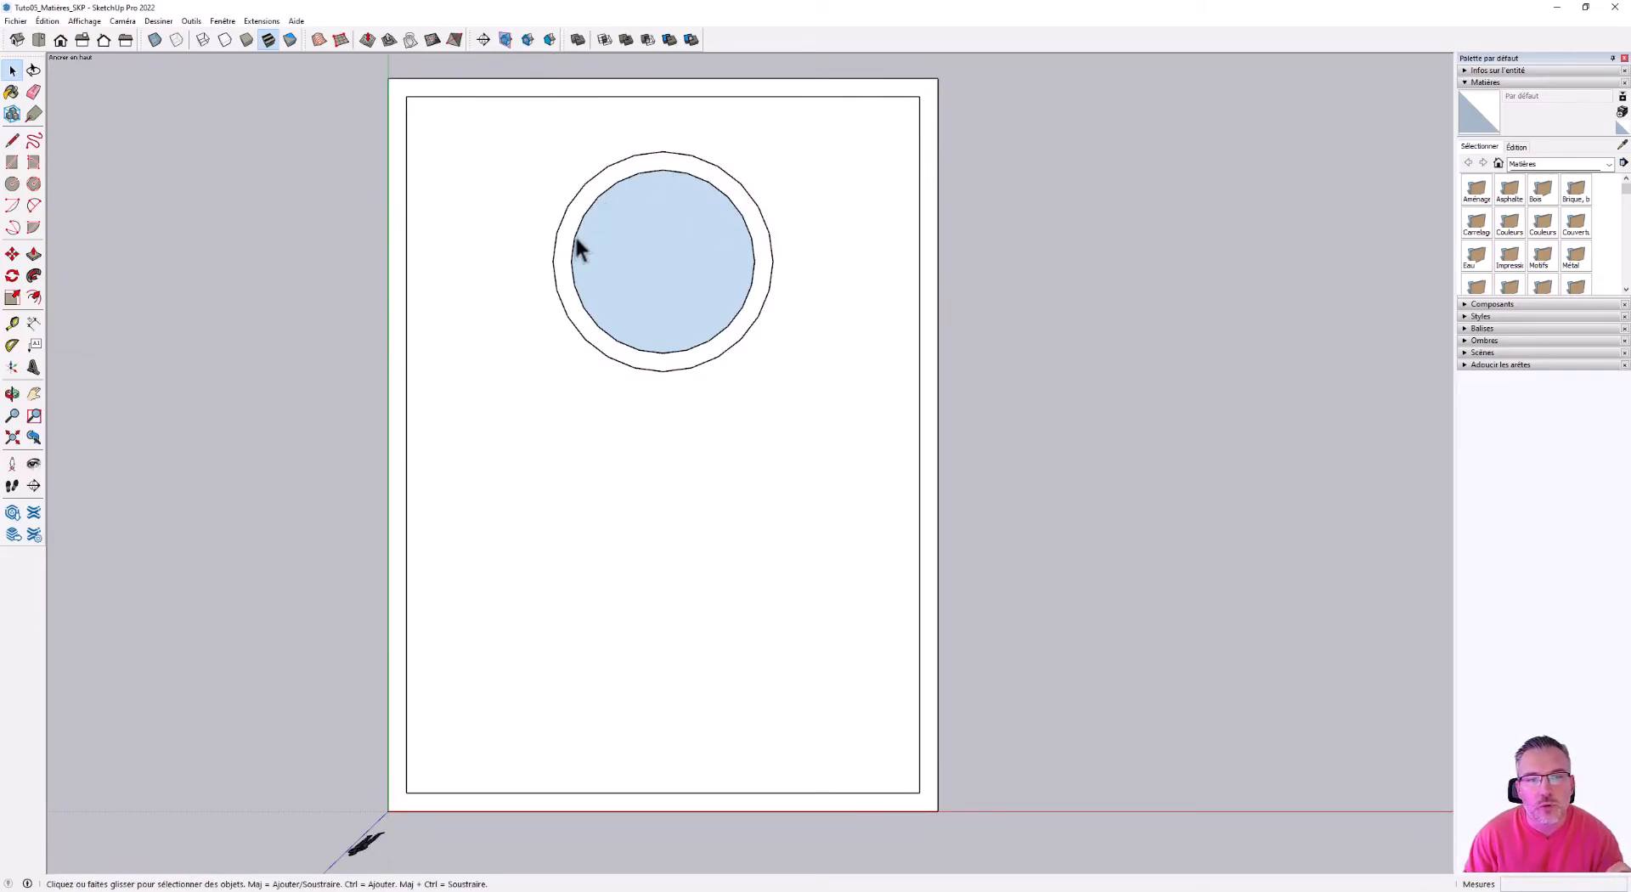
- Reverse the inner disc's face back to its front side within the nested group
triple_click(664, 250)
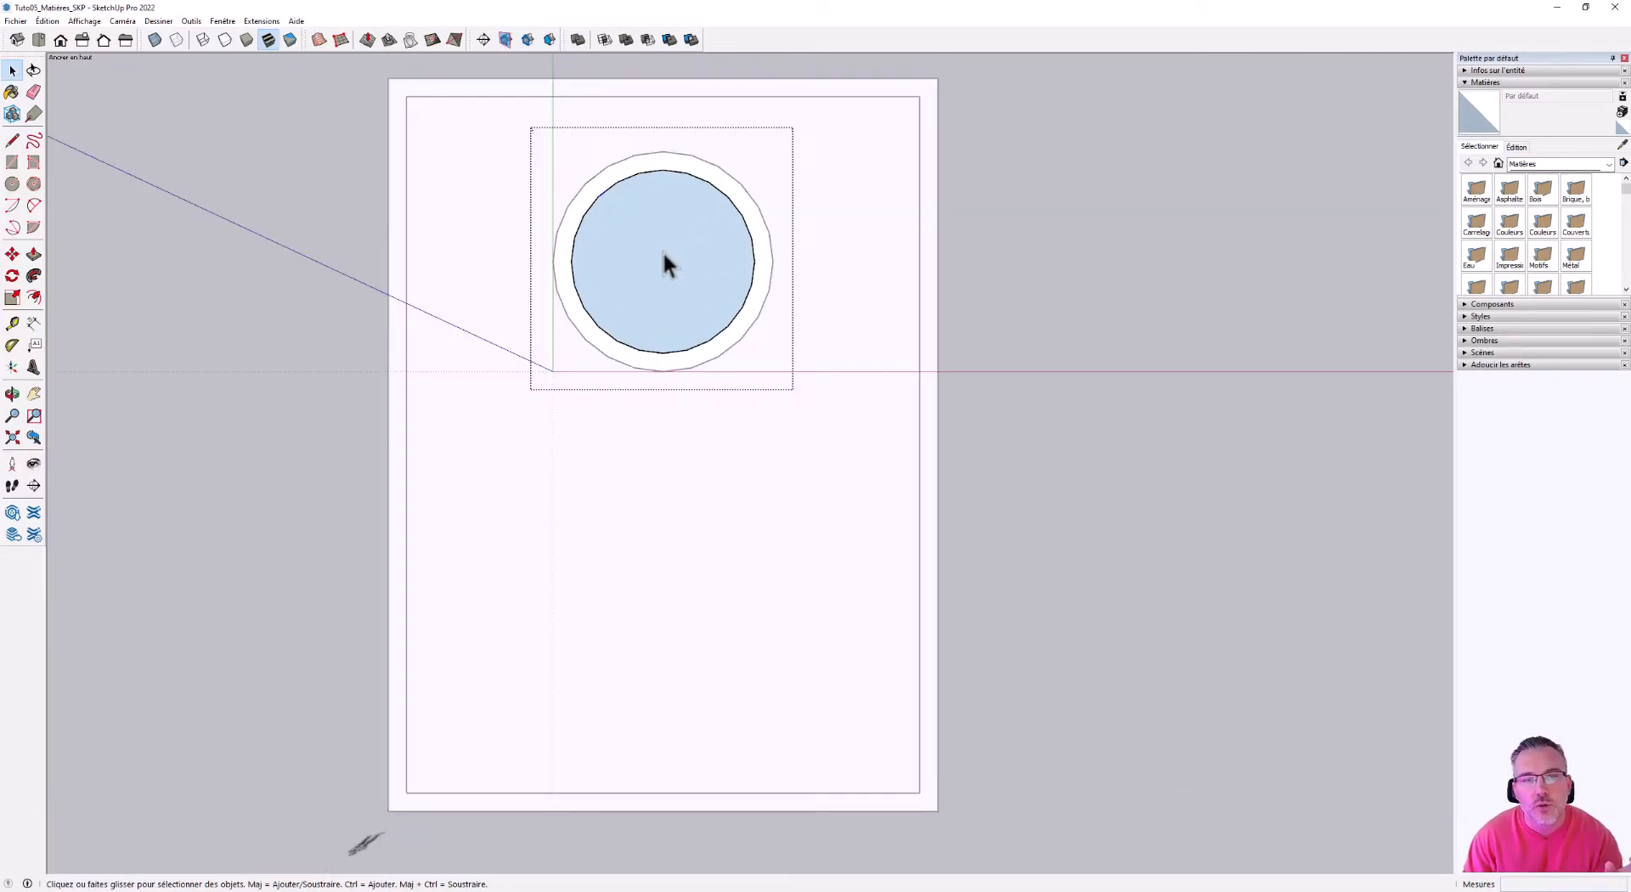
right_click(661, 251)
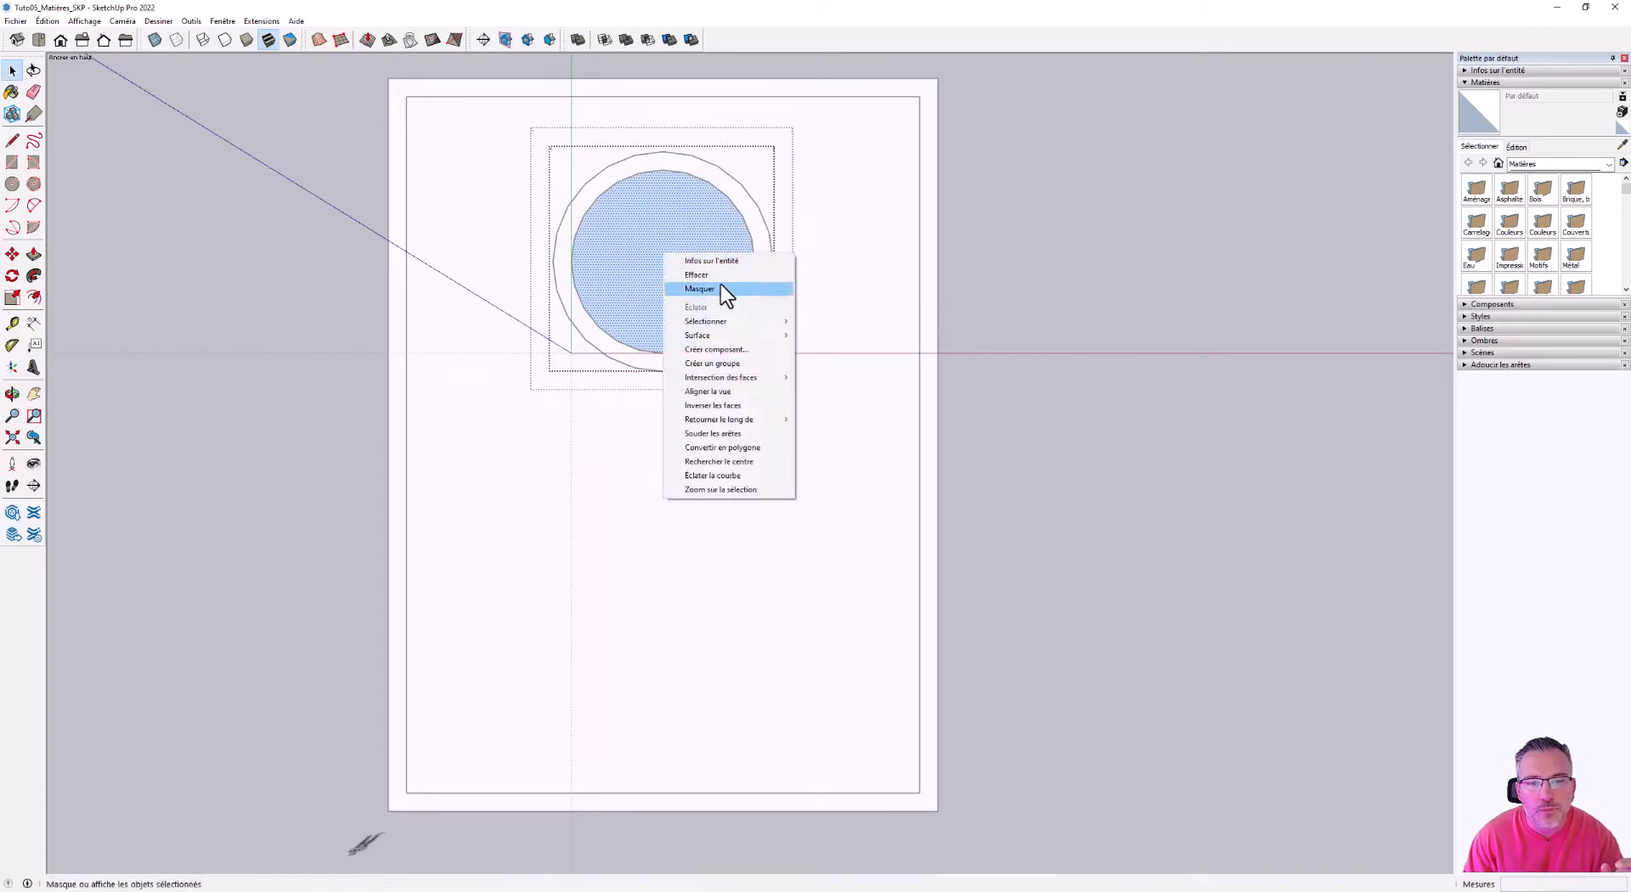
left_click(725, 407)
left_click(1030, 396)
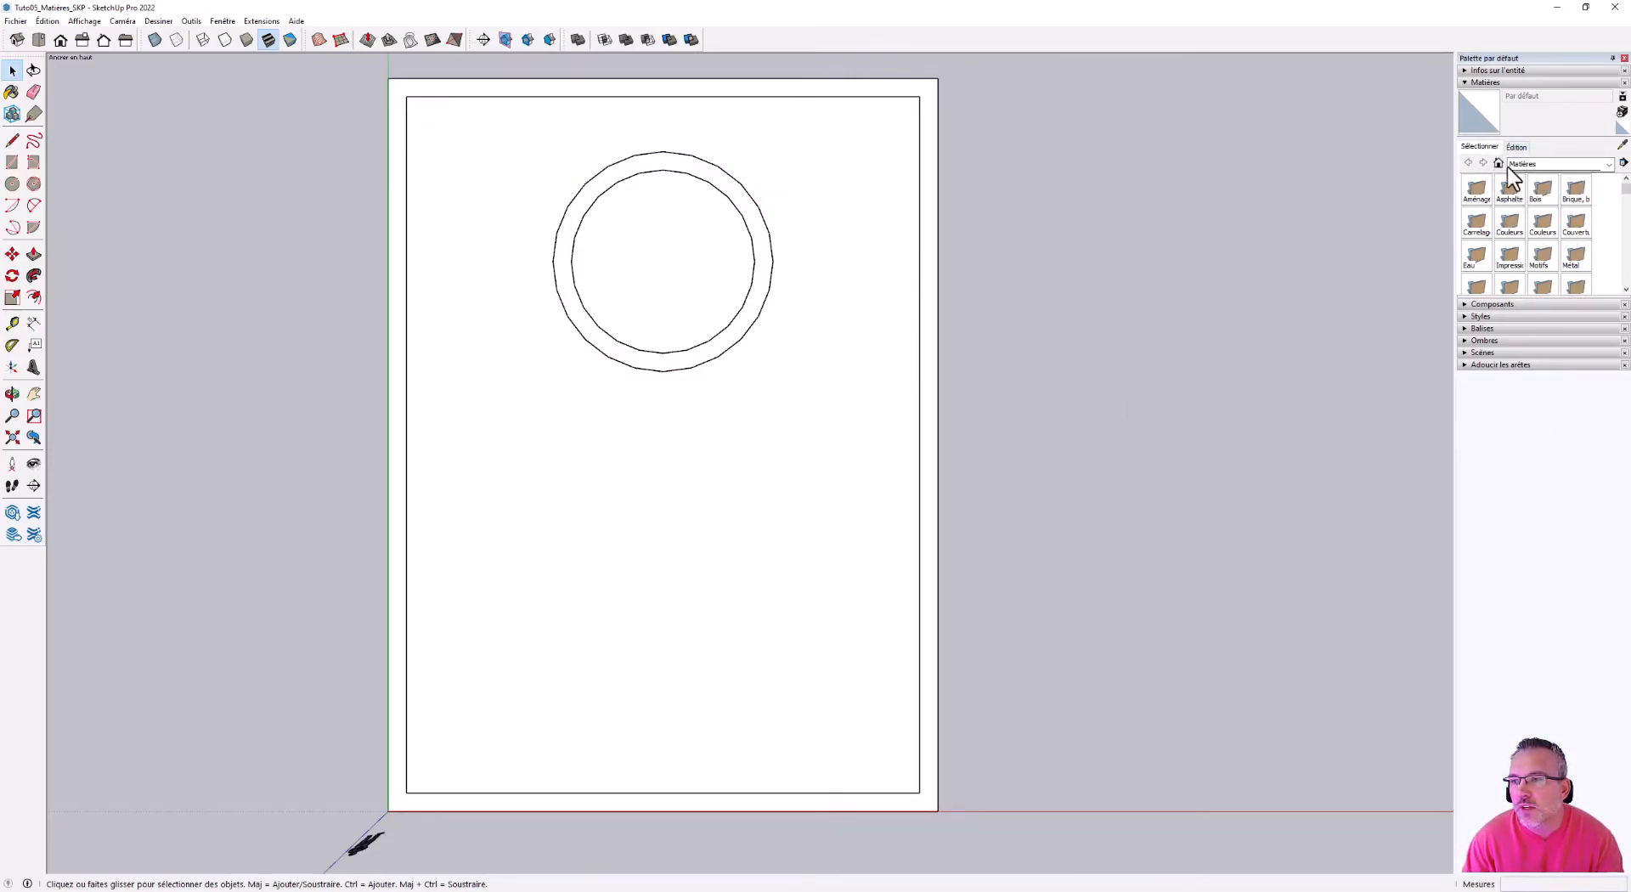
- Switch the material library to the Aménagement paysager collection and enlarge the area showing its thumbnails
left_click(1609, 165)
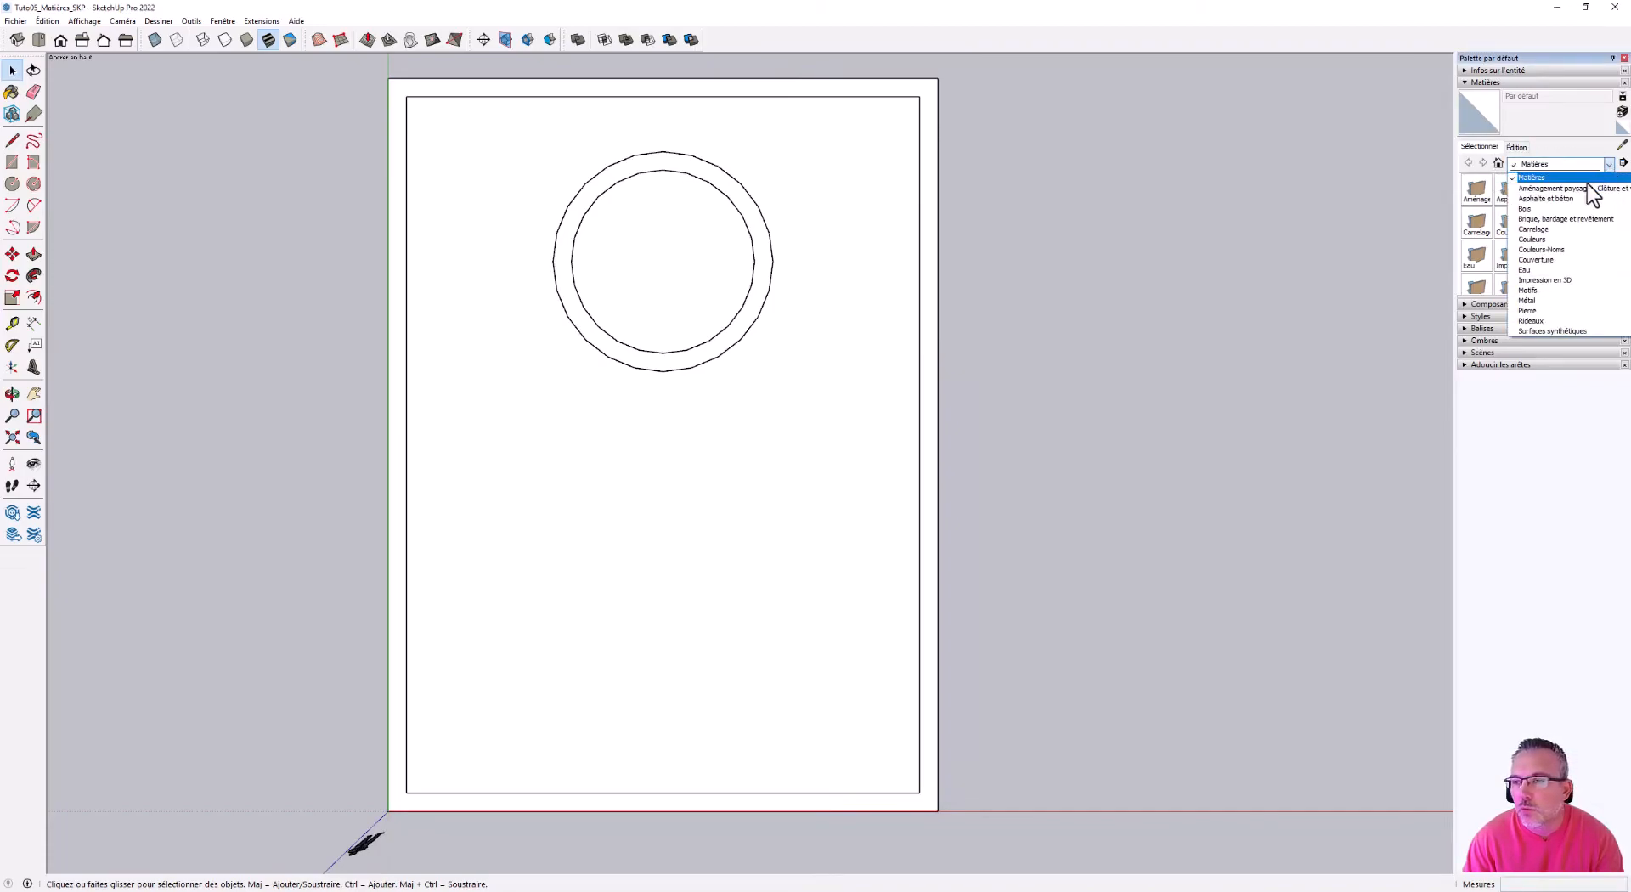
scroll(1568, 252, "down", 1)
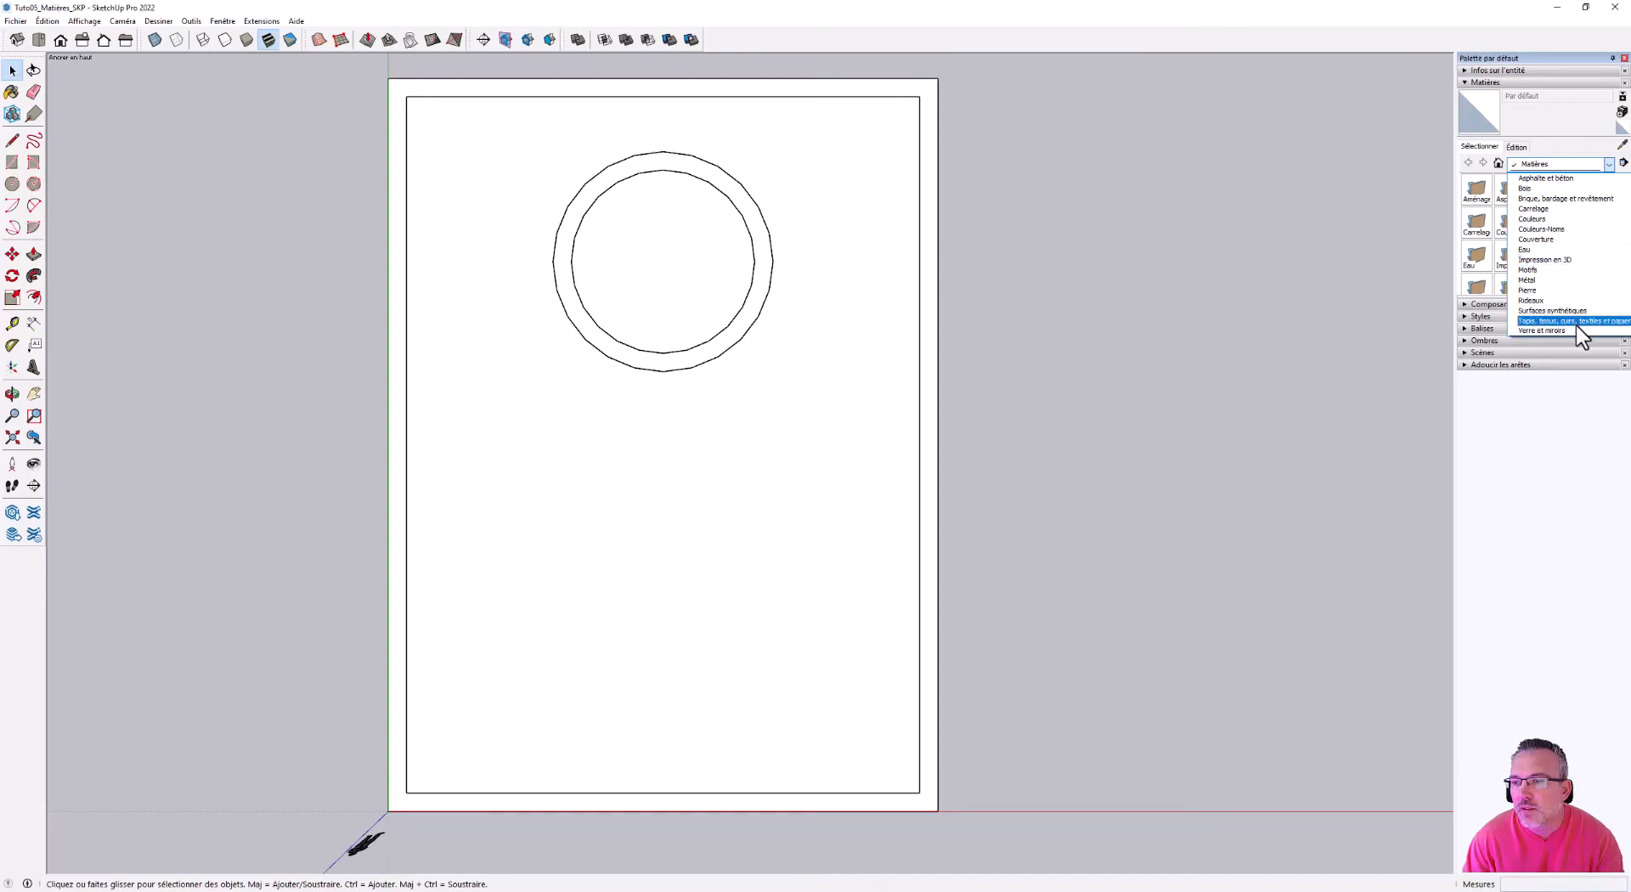
scroll(1568, 263, "up", 2)
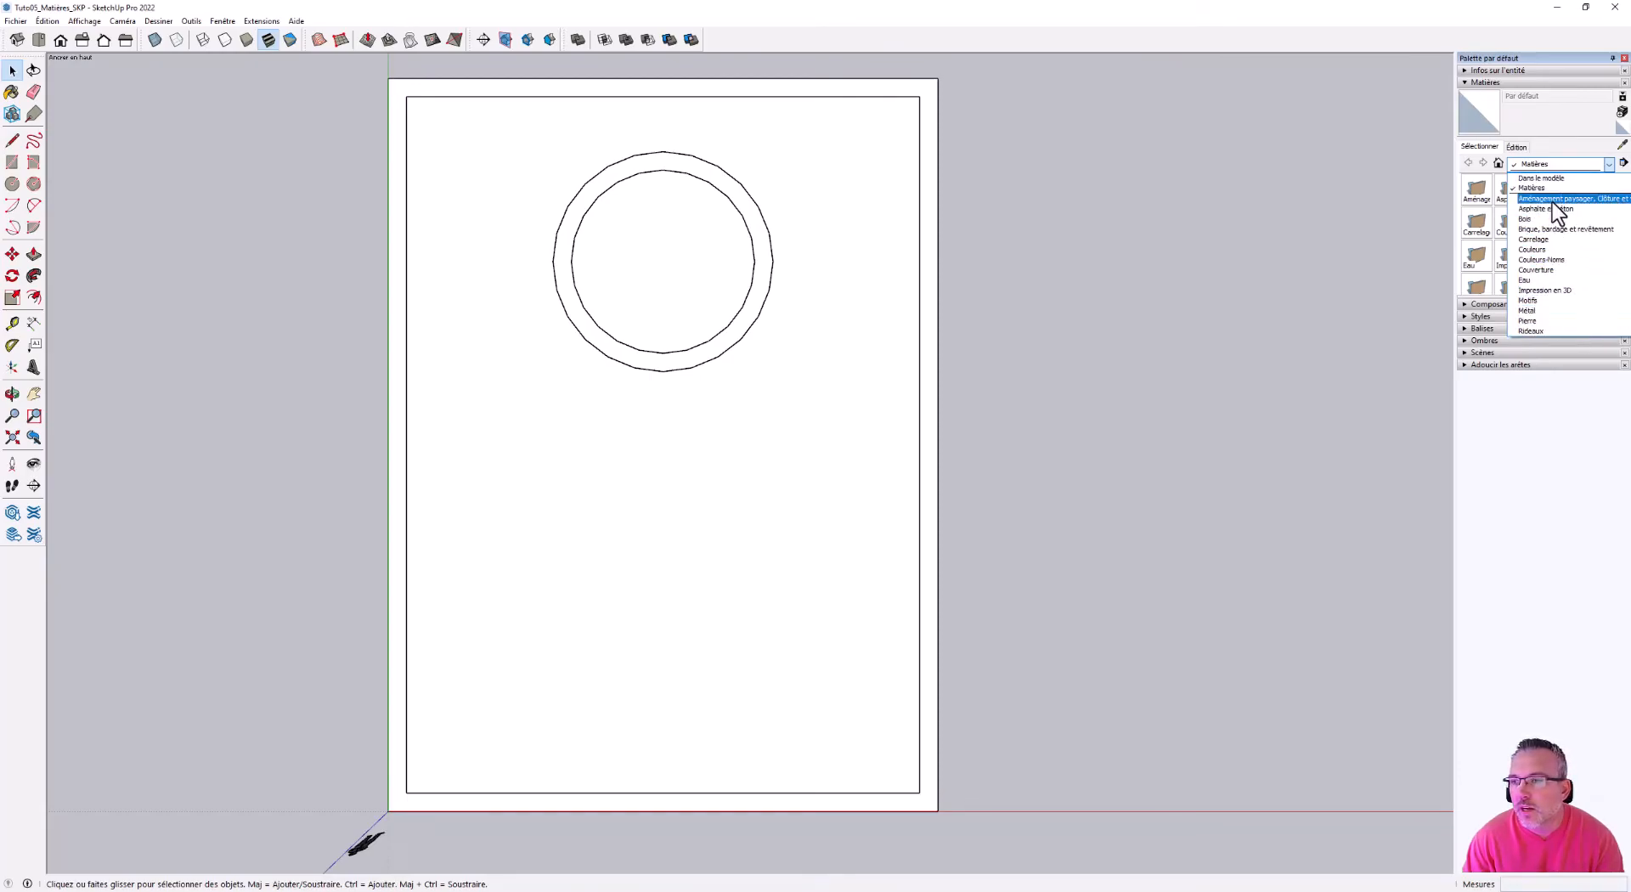
left_click(1554, 202)
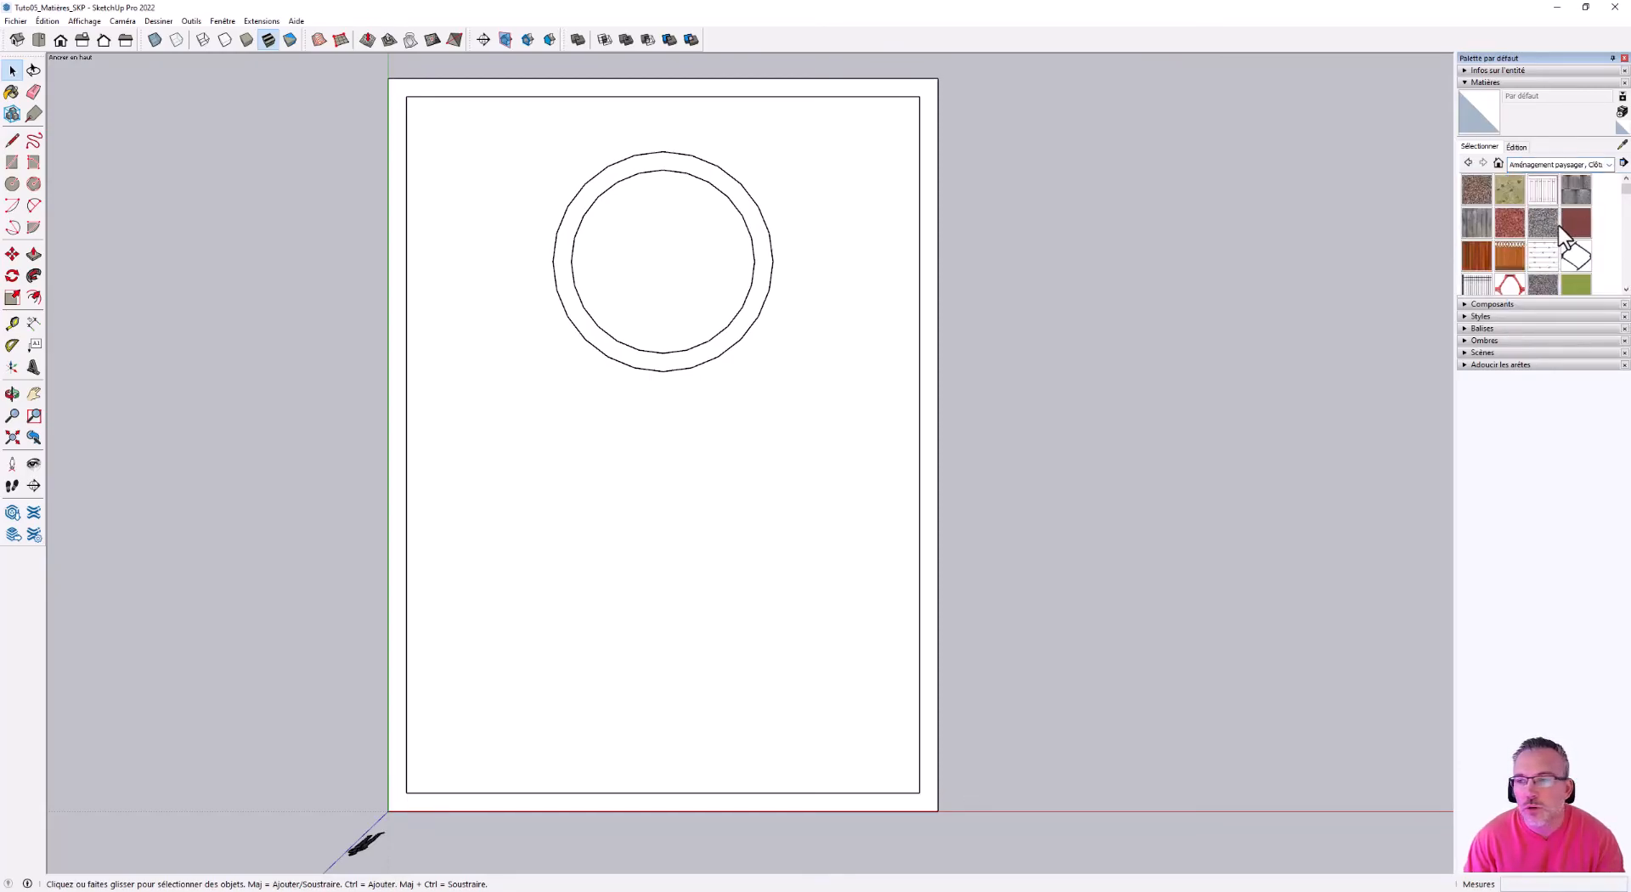
scroll(1569, 217, "down", 6)
scroll(1514, 255, "up", 3)
left_click_drag(1510, 296, 1541, 520)
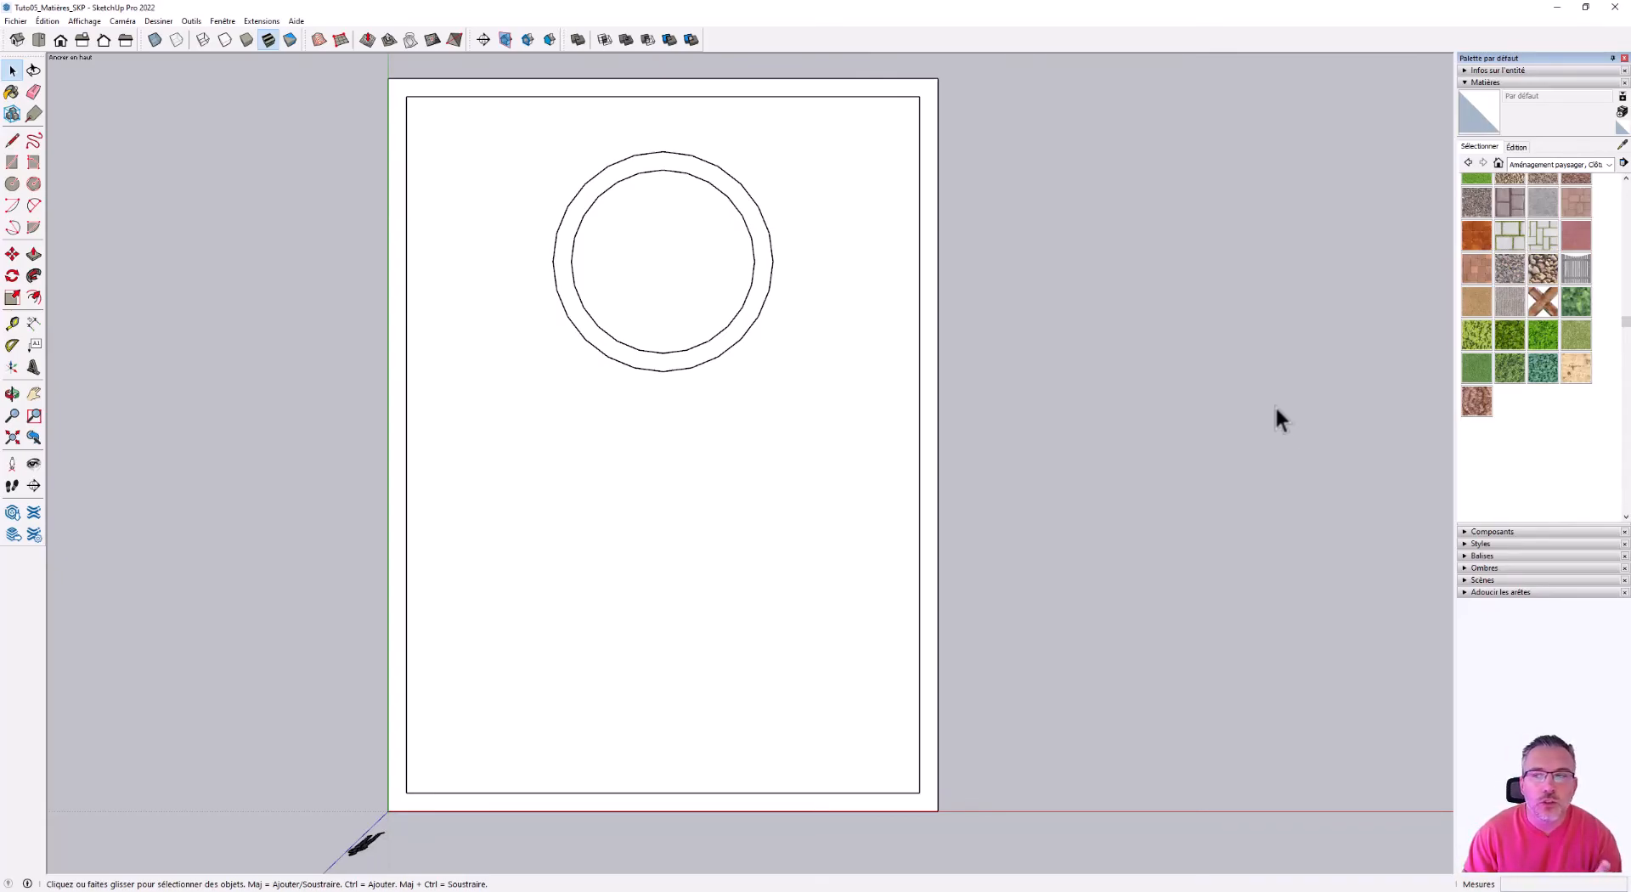
- Choose the Végétation Gazon material and return to the Select tool
scroll(1528, 287, "up", 2)
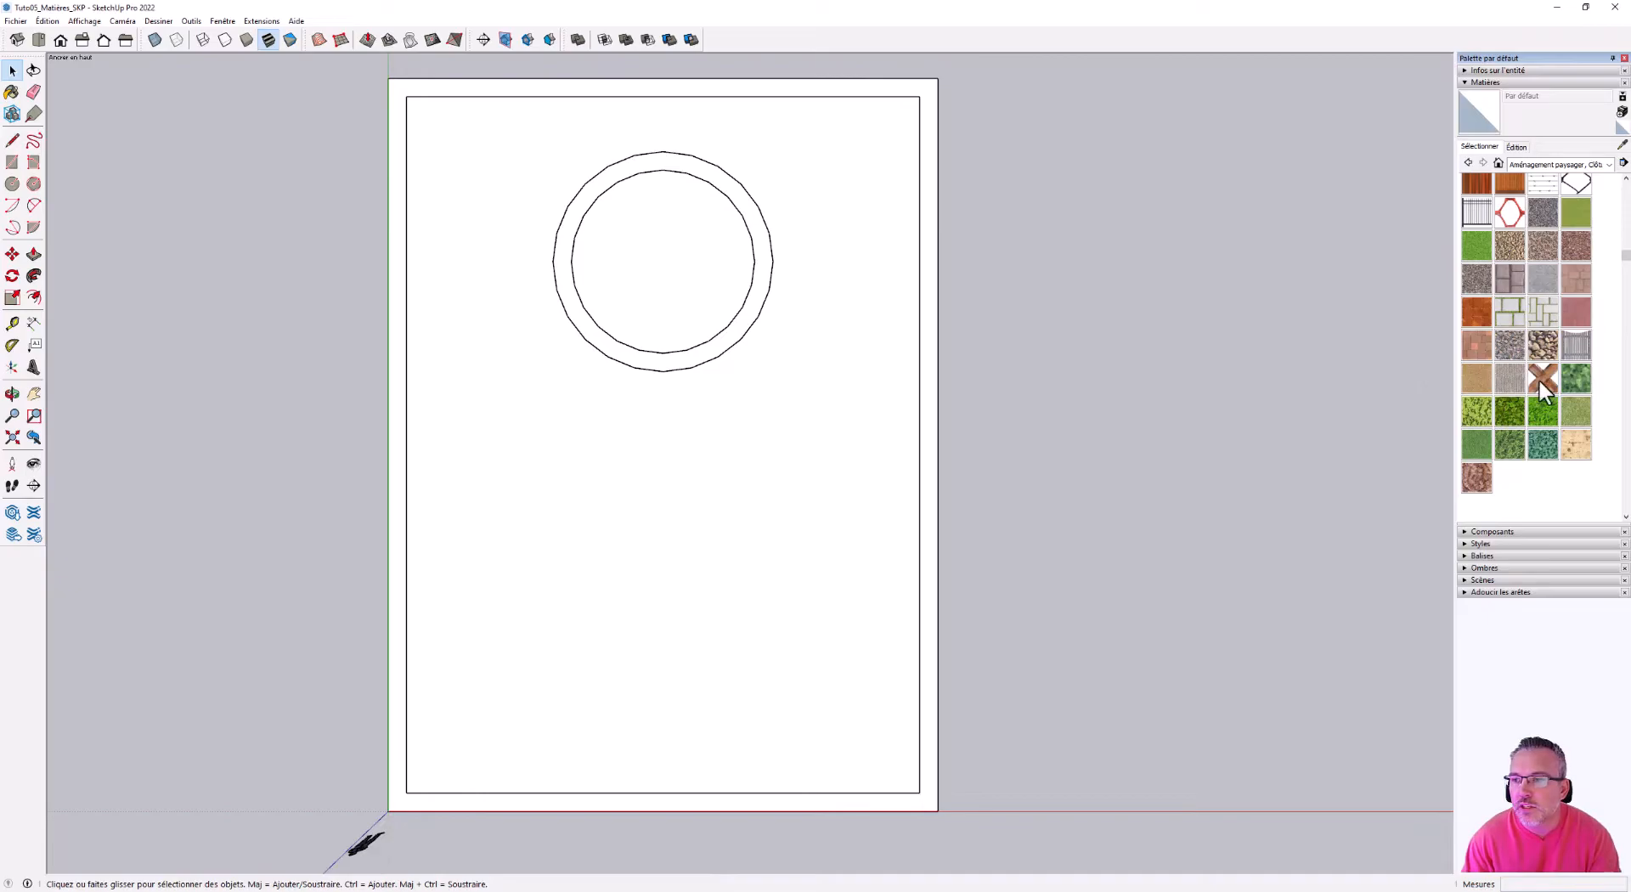
left_click(1577, 412)
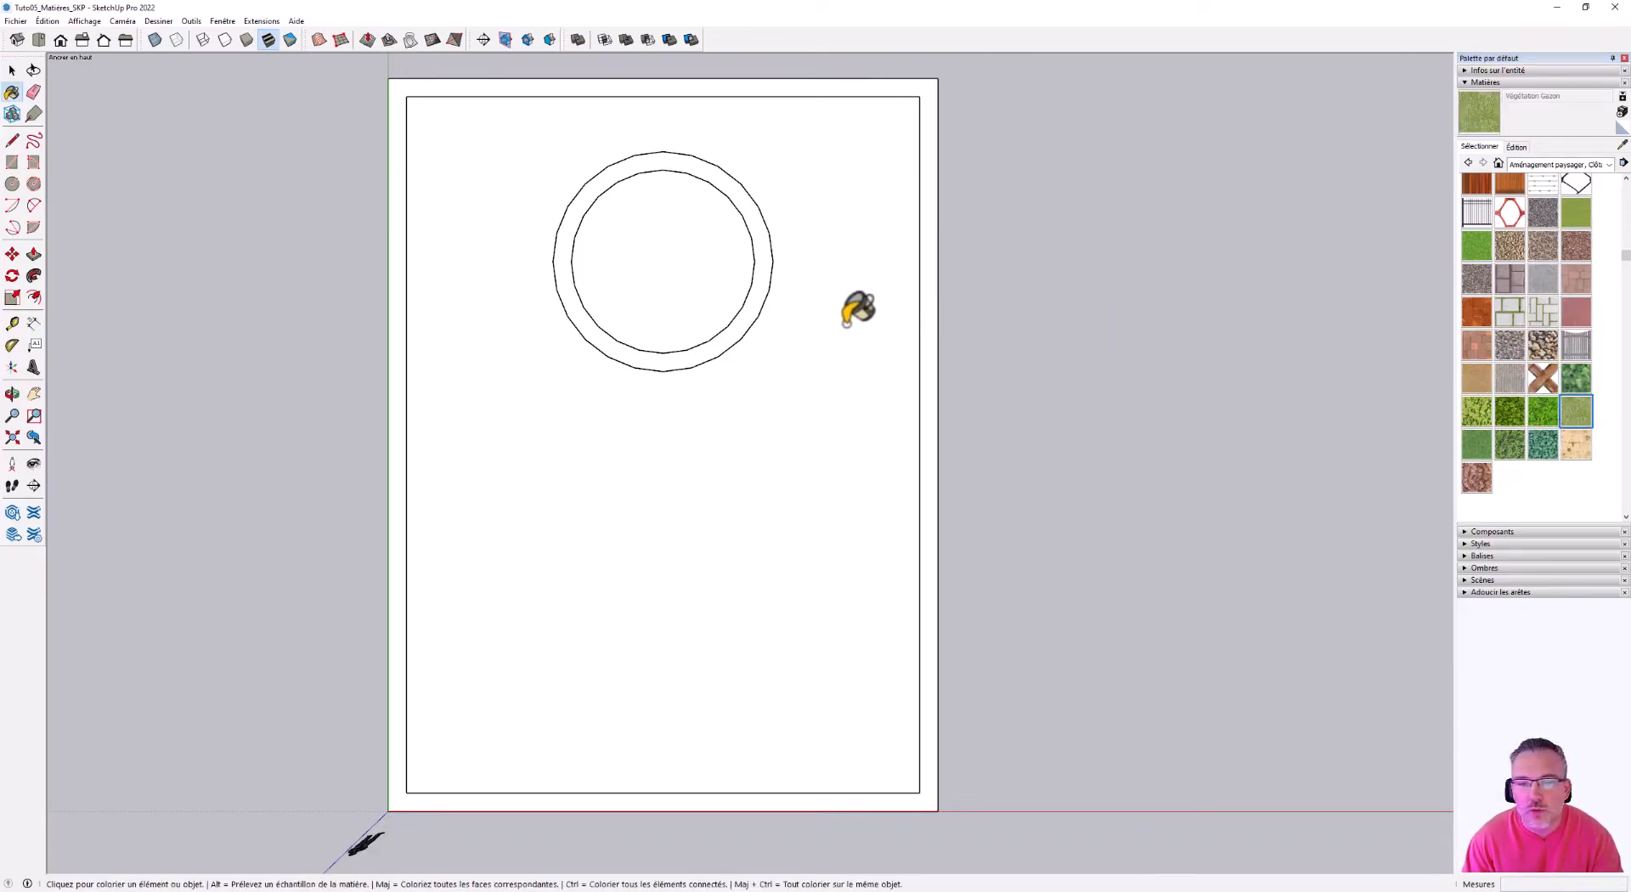
key("space")
- Paint the face around the circle, inside the inner rectangle's group, with the Gazon vert clair material
left_click(822, 322)
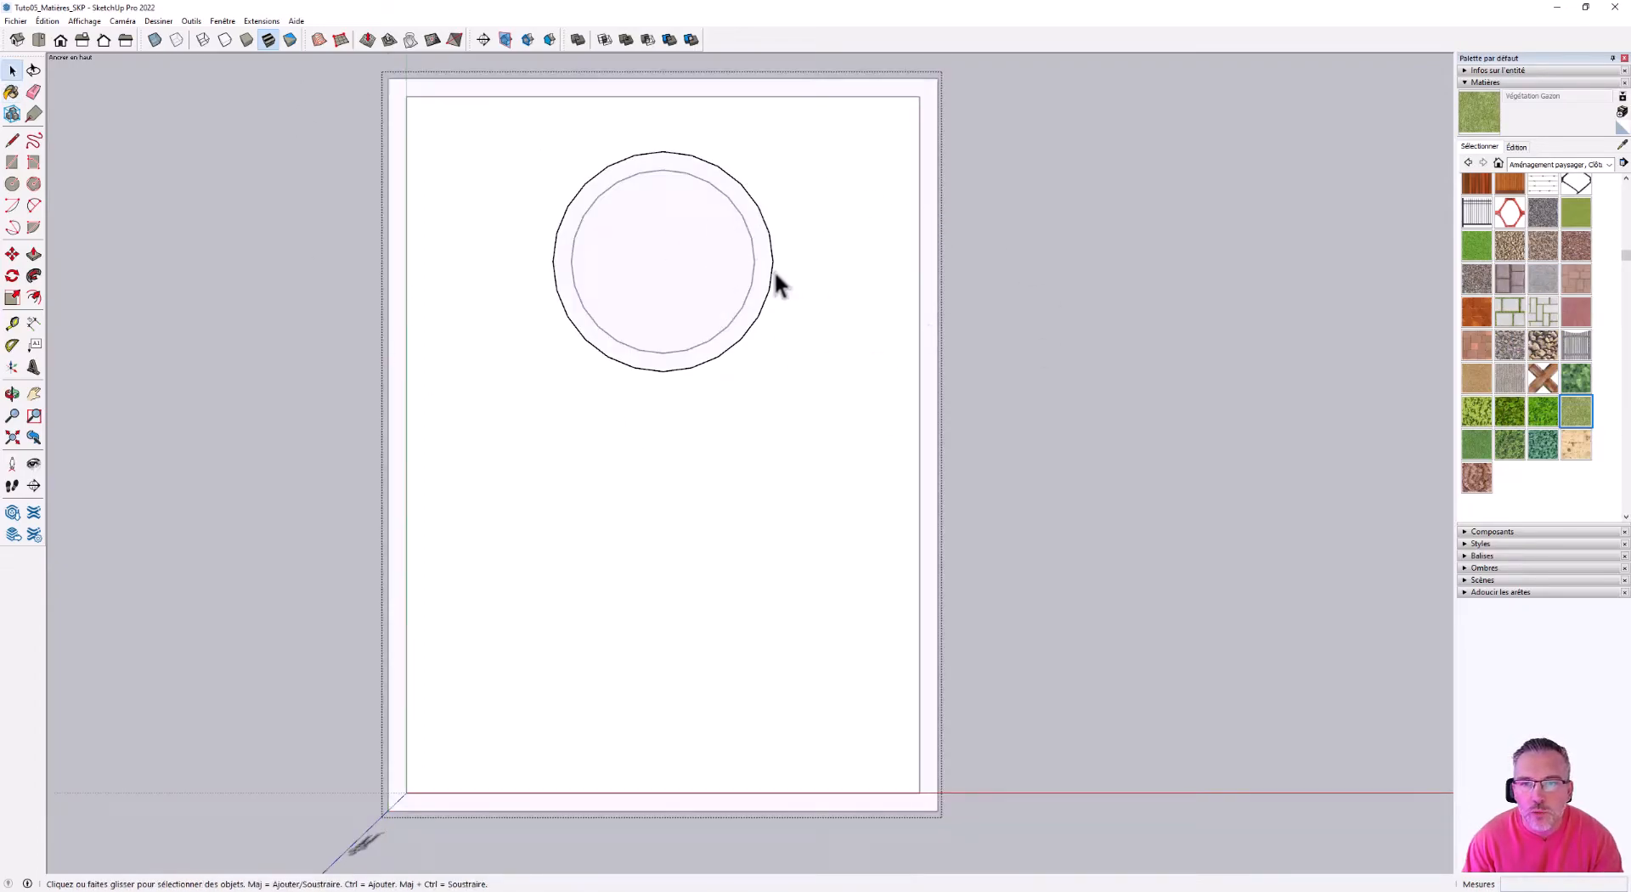
left_click(836, 217)
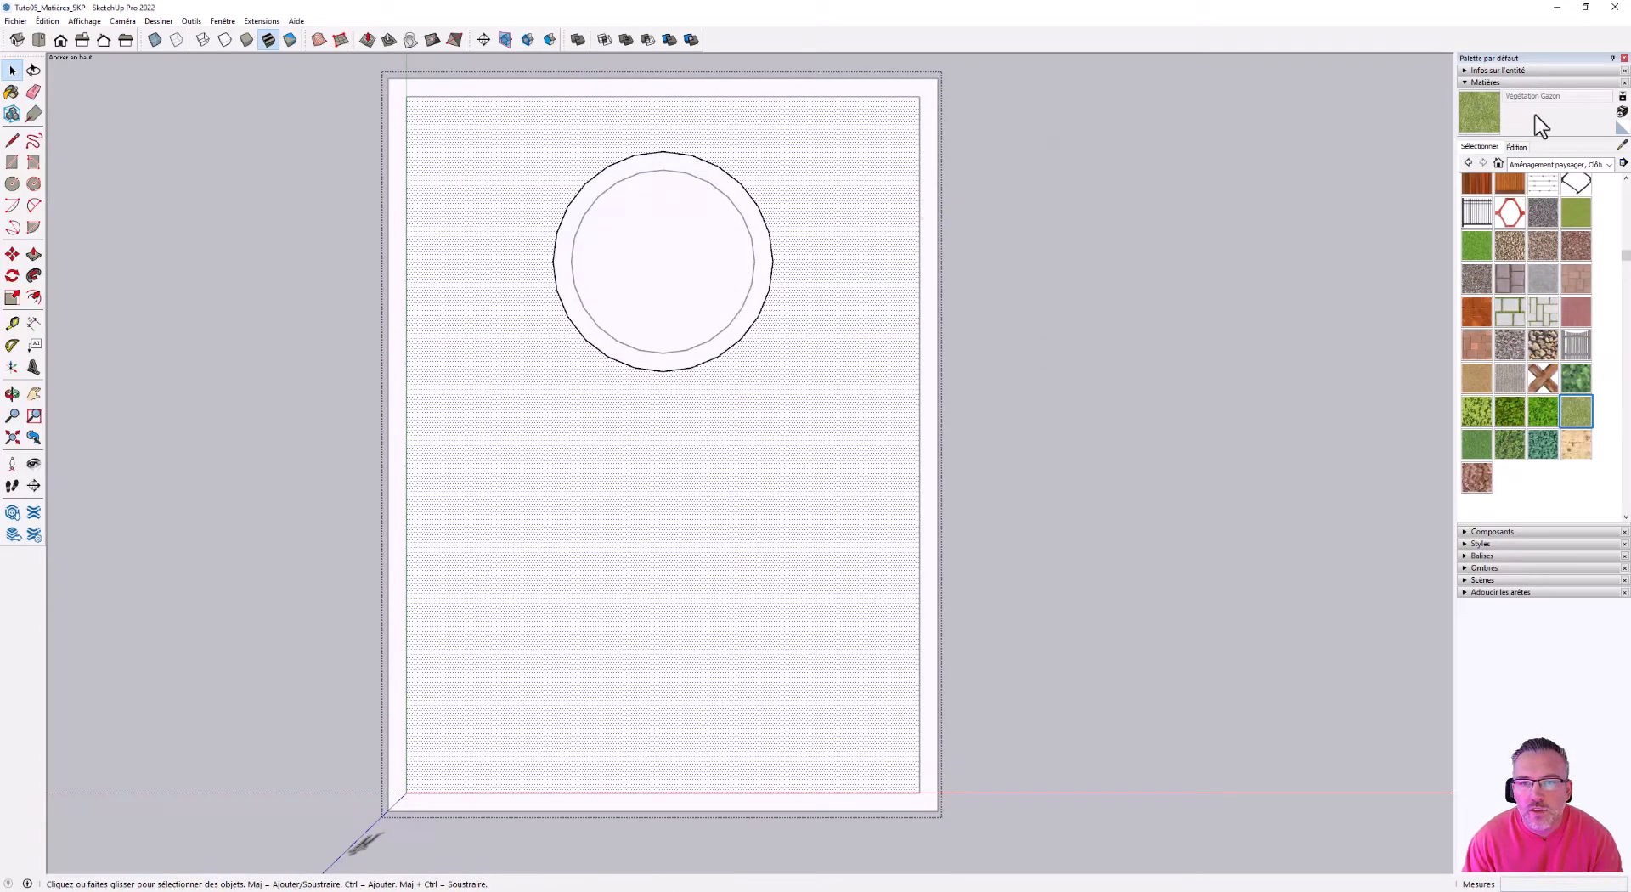
left_click(1486, 101)
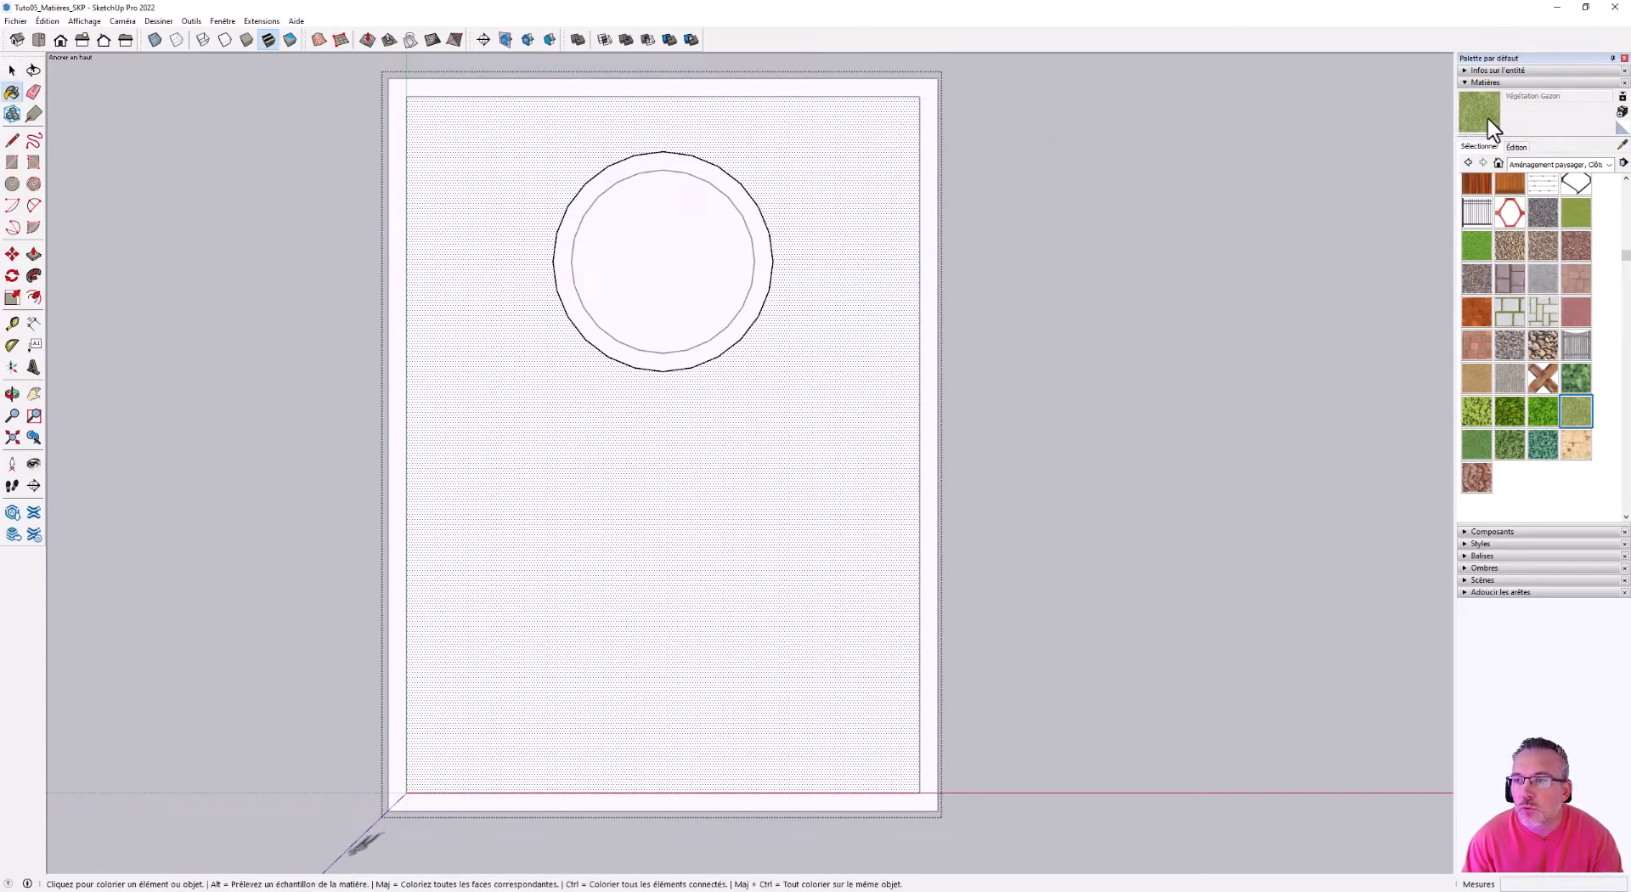
left_click(1543, 255)
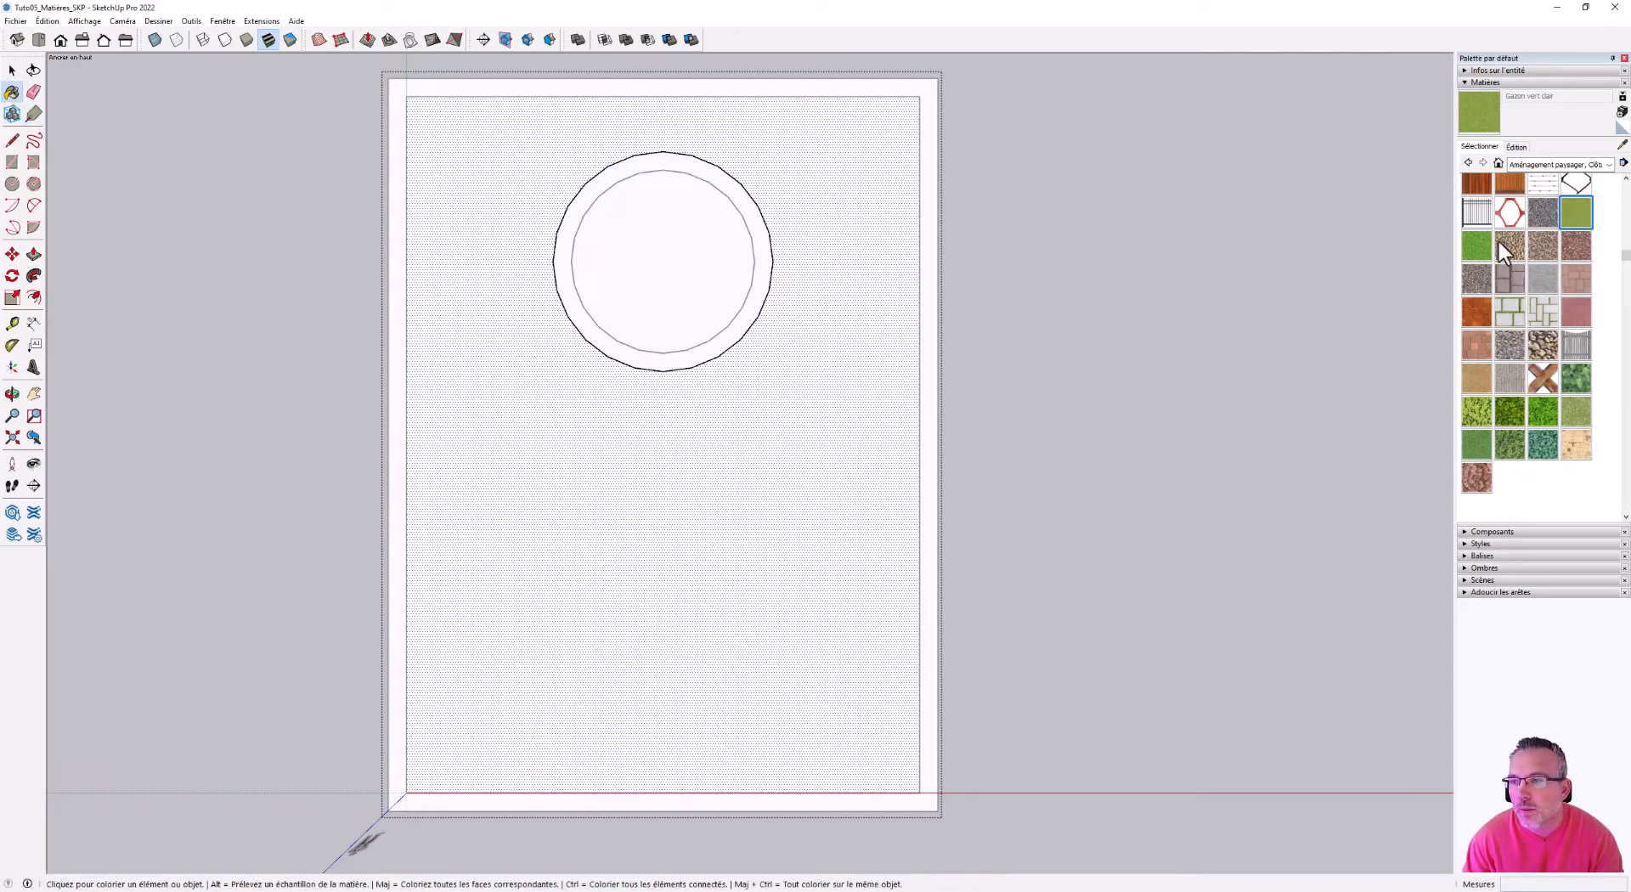
left_click(821, 241)
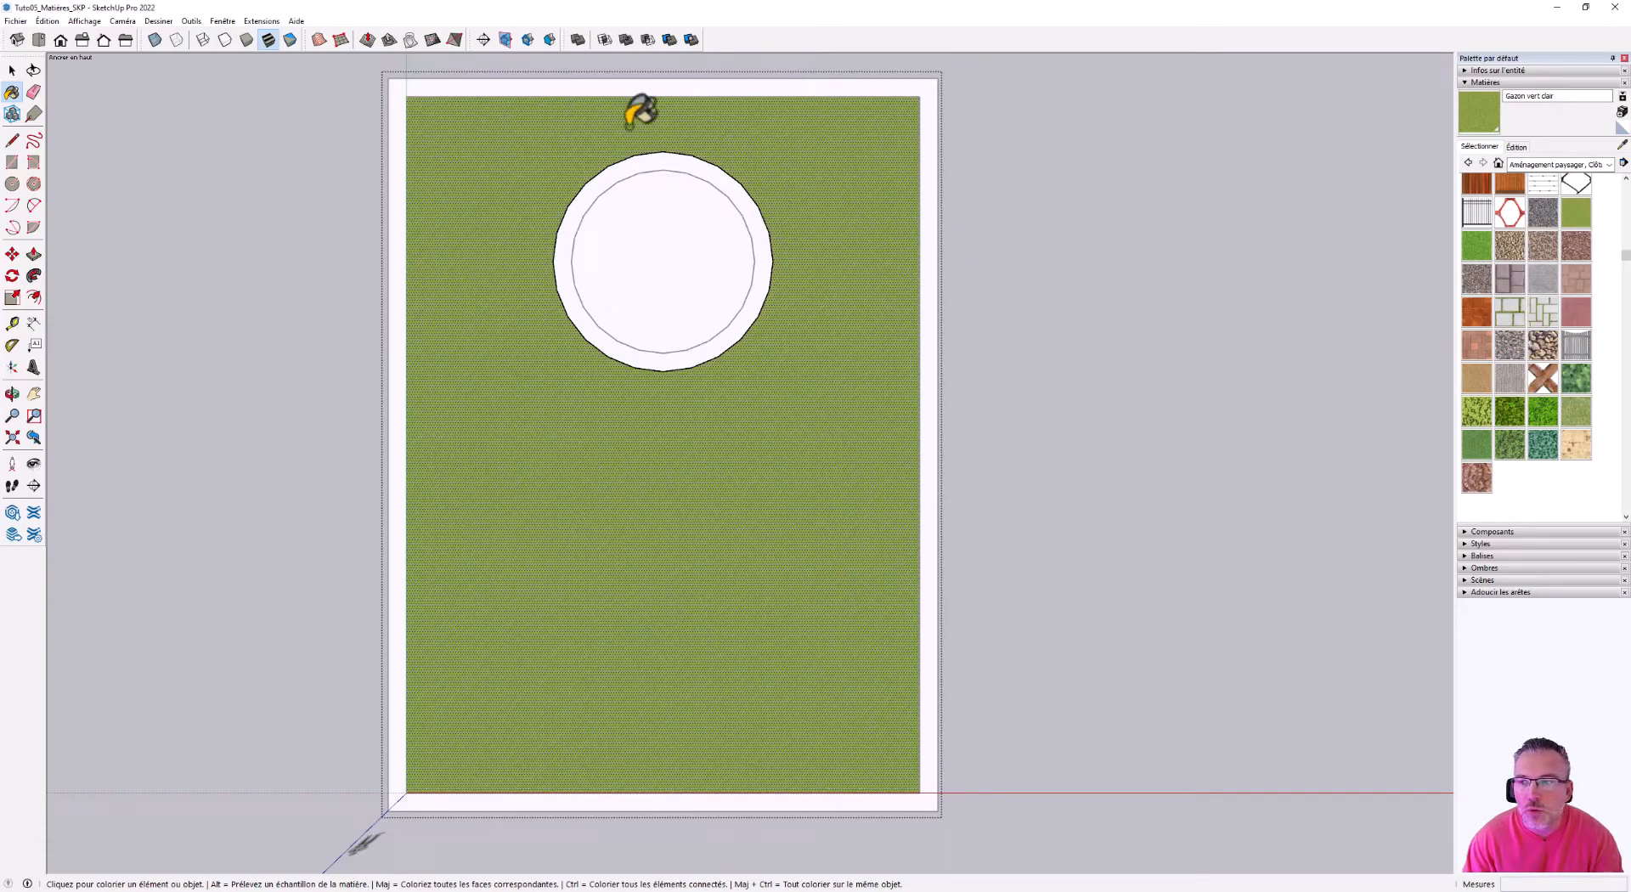
key("space")
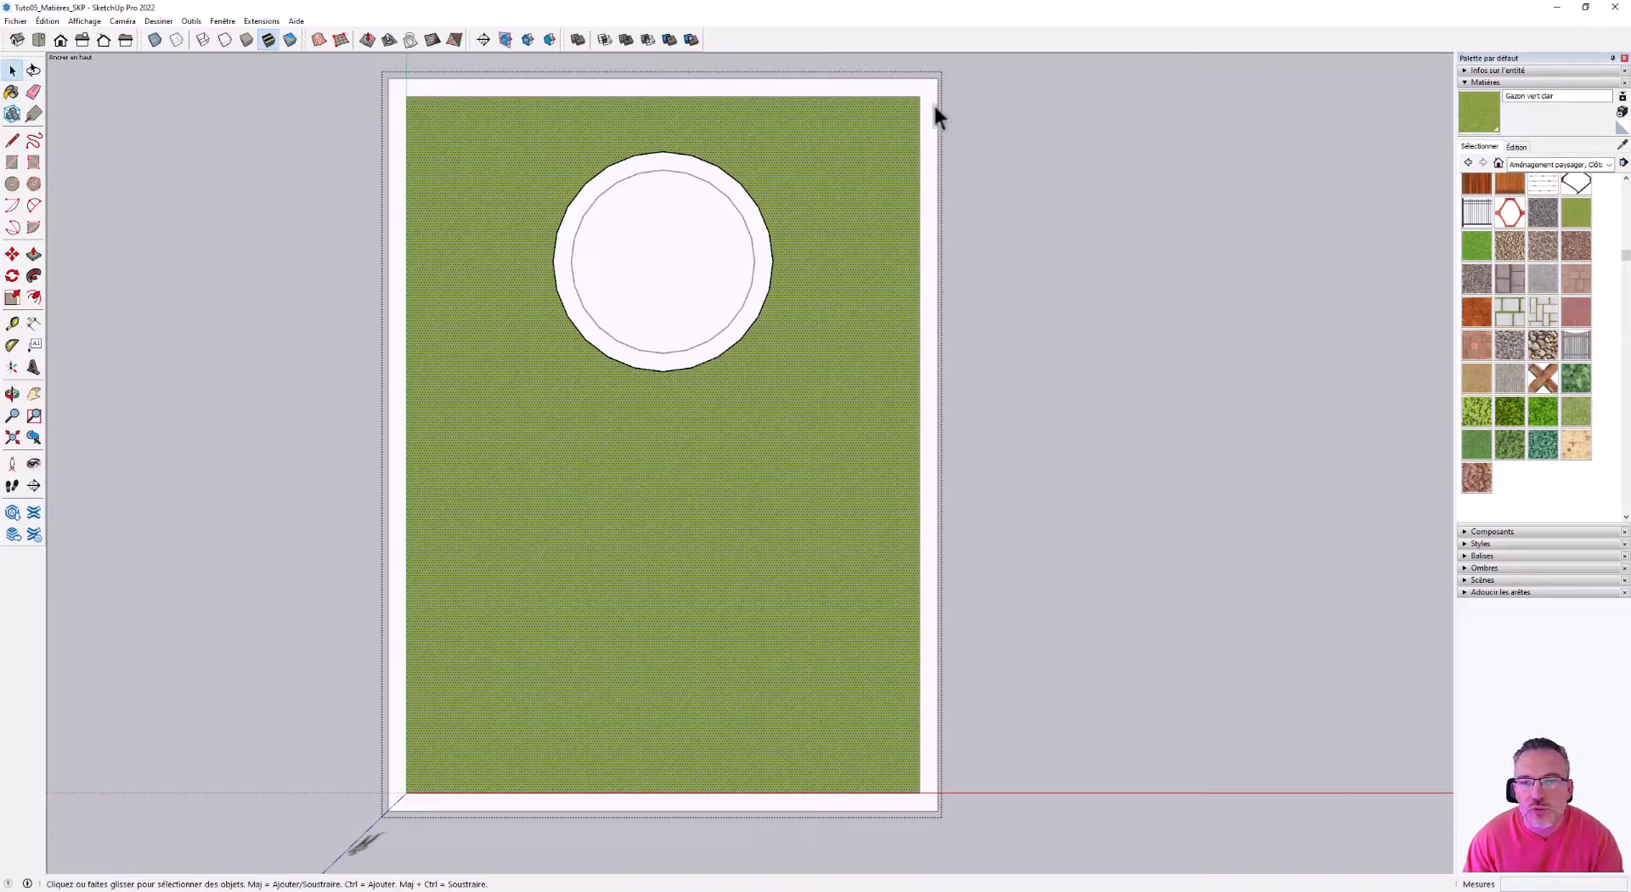
left_click(999, 457)
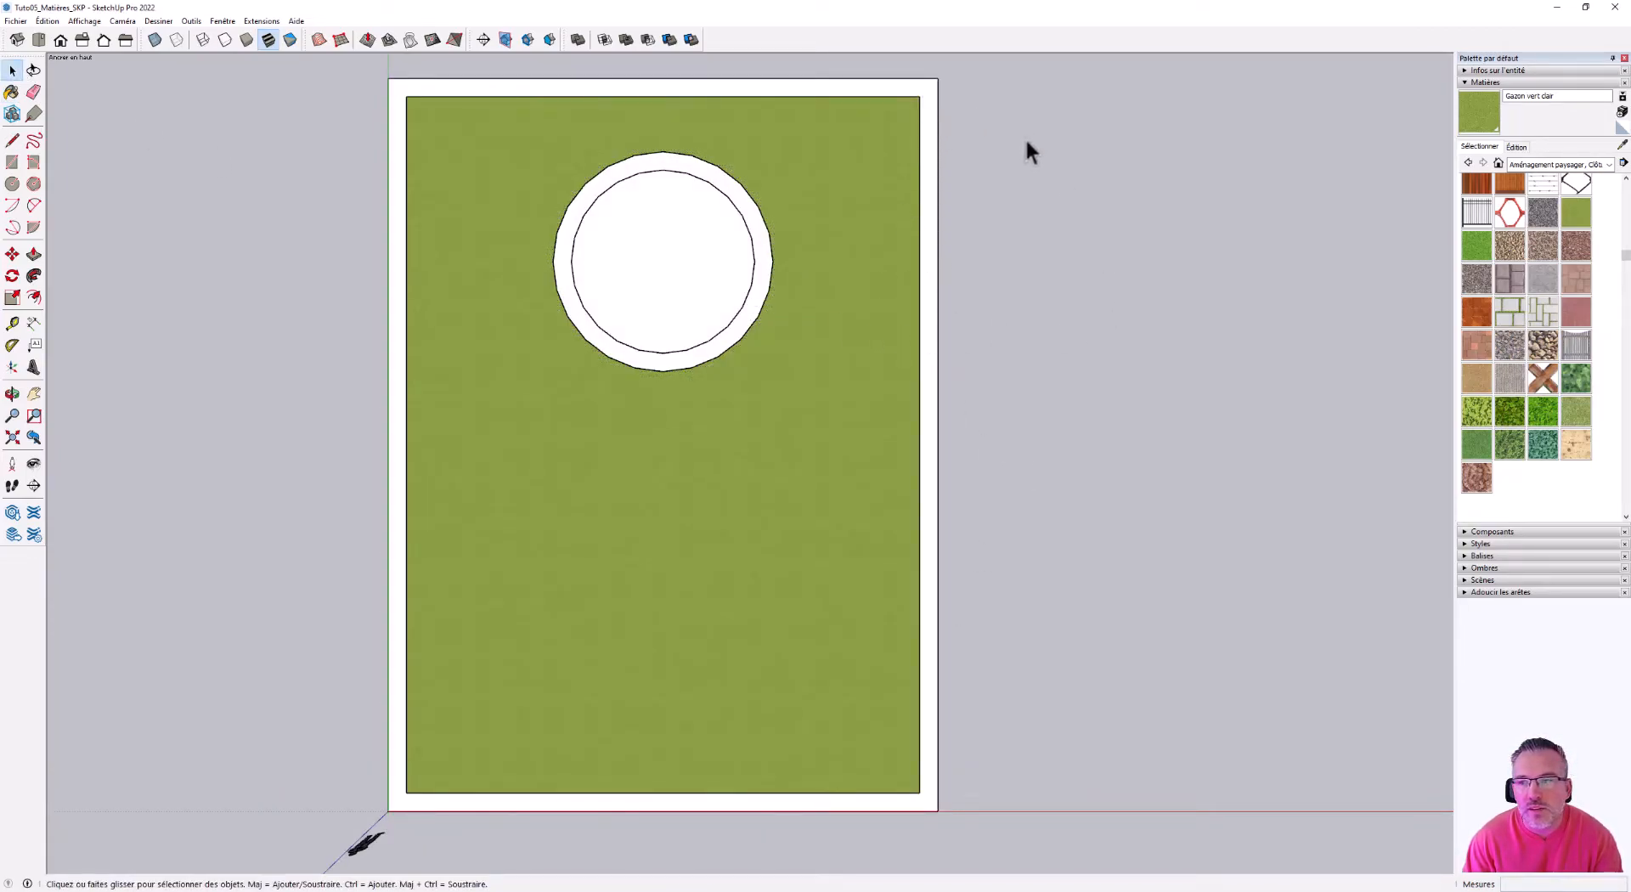
- Browse the material collections and switch the library to Brique, bardage et revêtement
left_click(1540, 166)
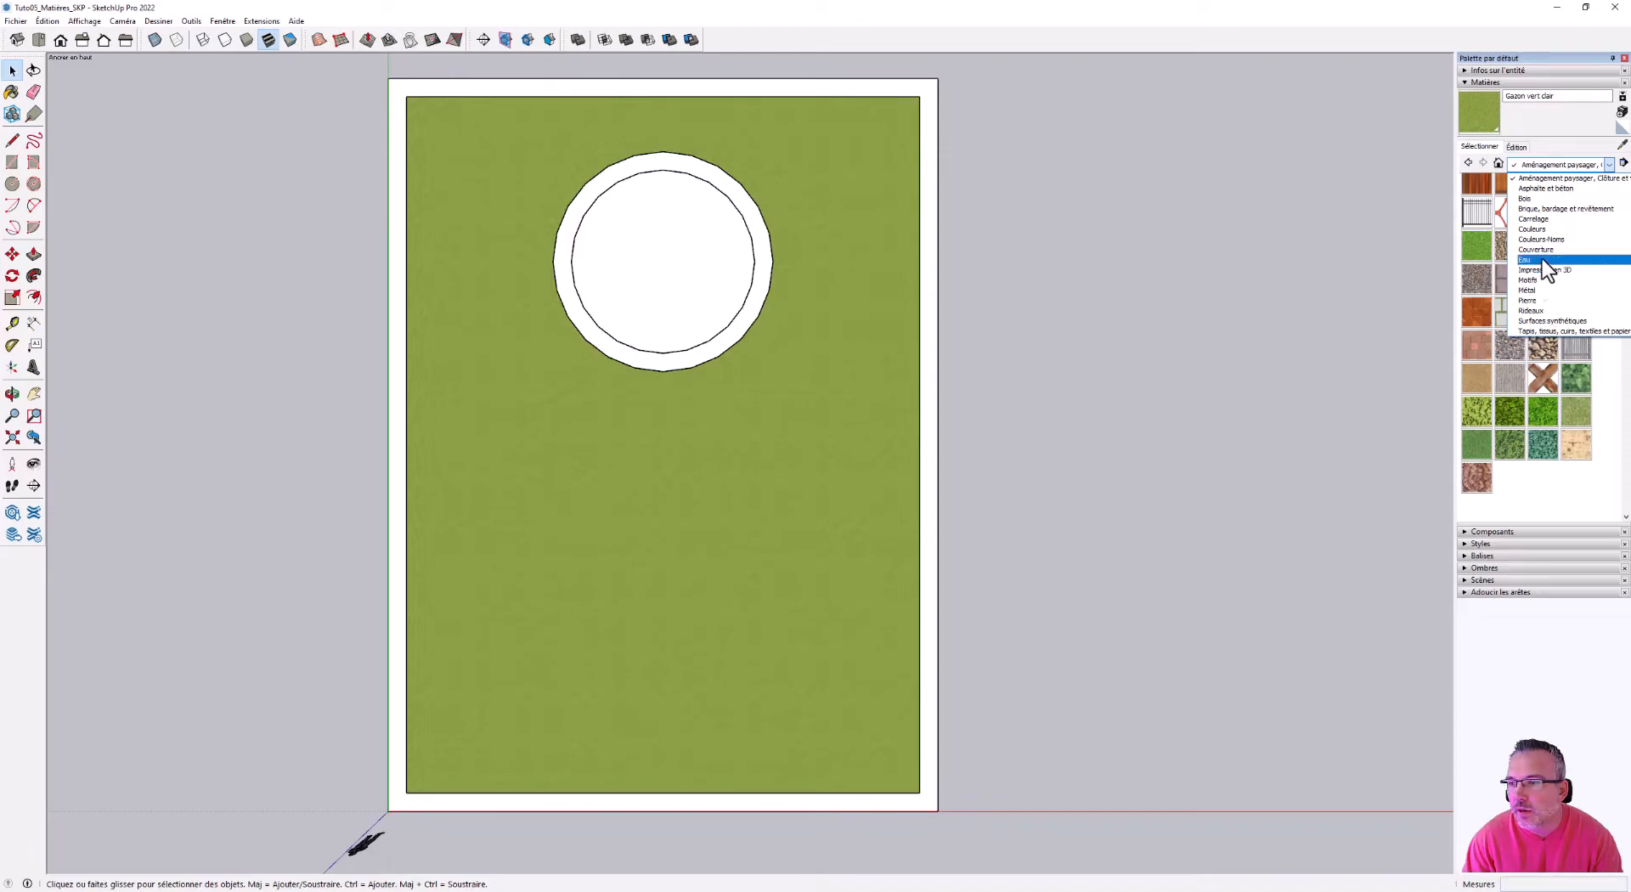
left_click(1545, 253)
left_click(1553, 165)
left_click(1558, 208)
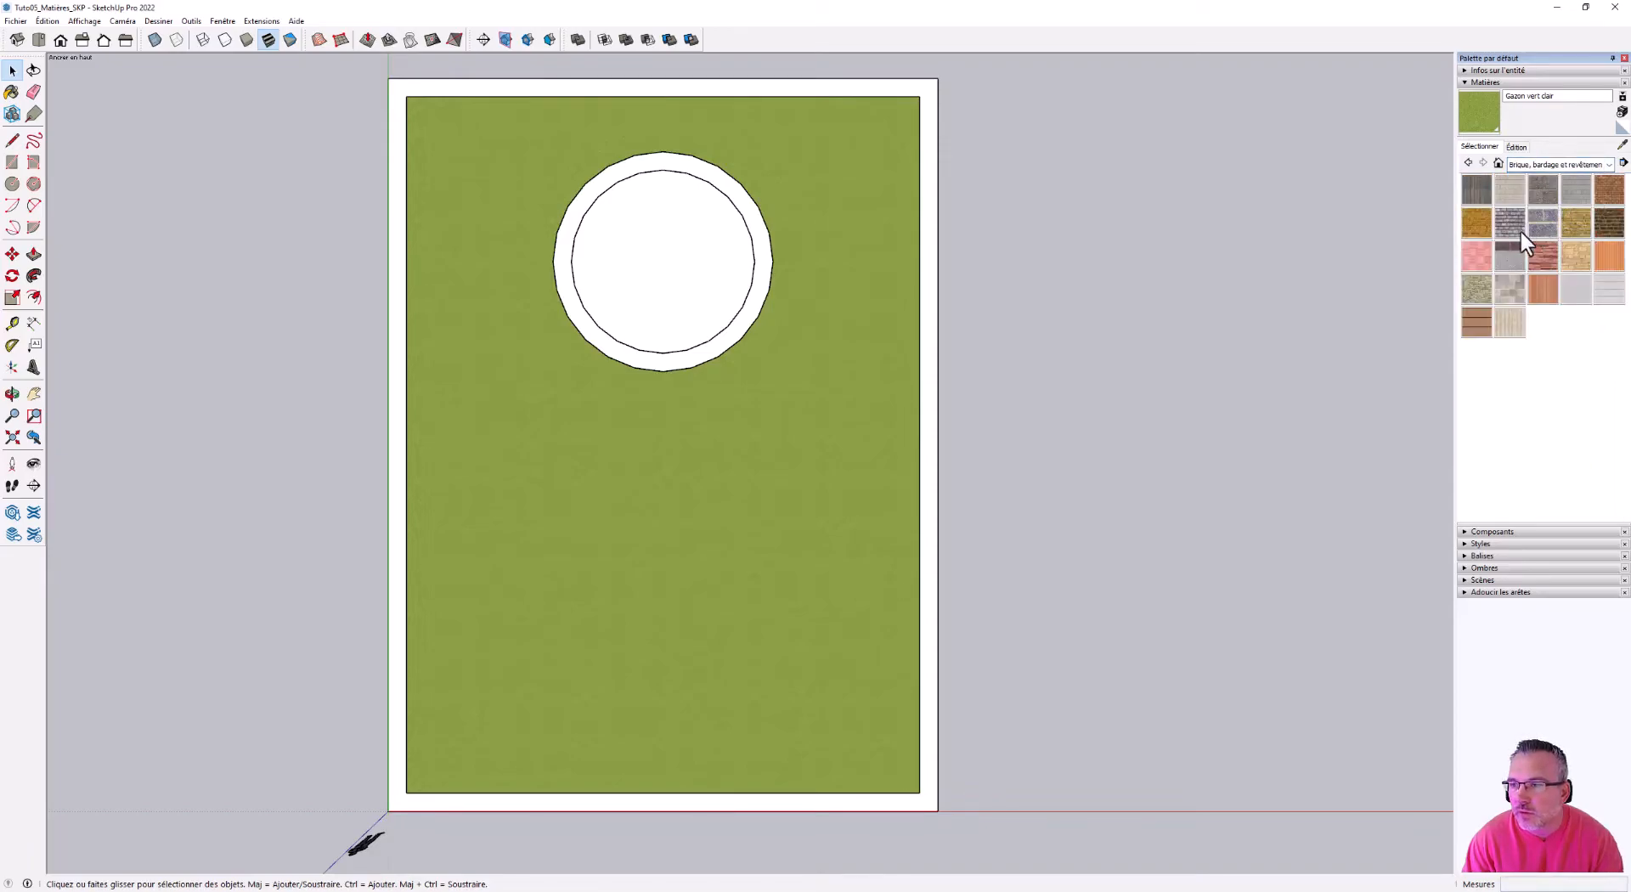
- Paint the inner disc's face, inside its nested group, with the Pierre brute disposée en rangs material
left_click(1486, 287)
key("space")
double_click(670, 233)
left_click(671, 232)
left_click(1484, 109)
left_click(659, 265)
key("space")
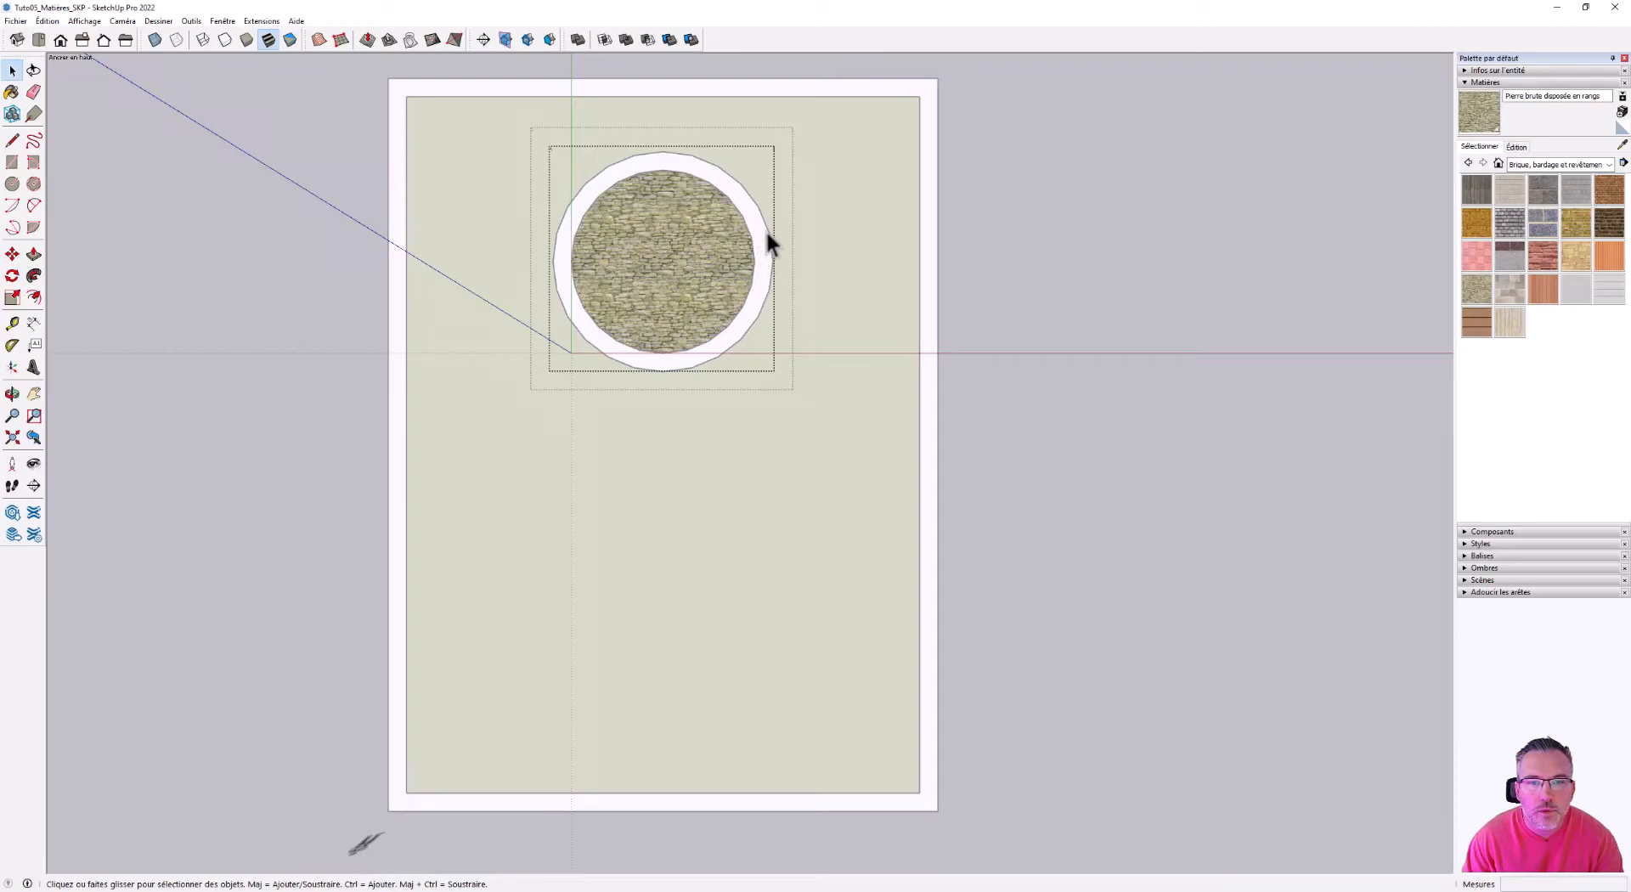
- Paint the circular ring in its own group with Pierre brute disposée en rangs and exit all groups
double_click(762, 223)
left_click(1479, 111)
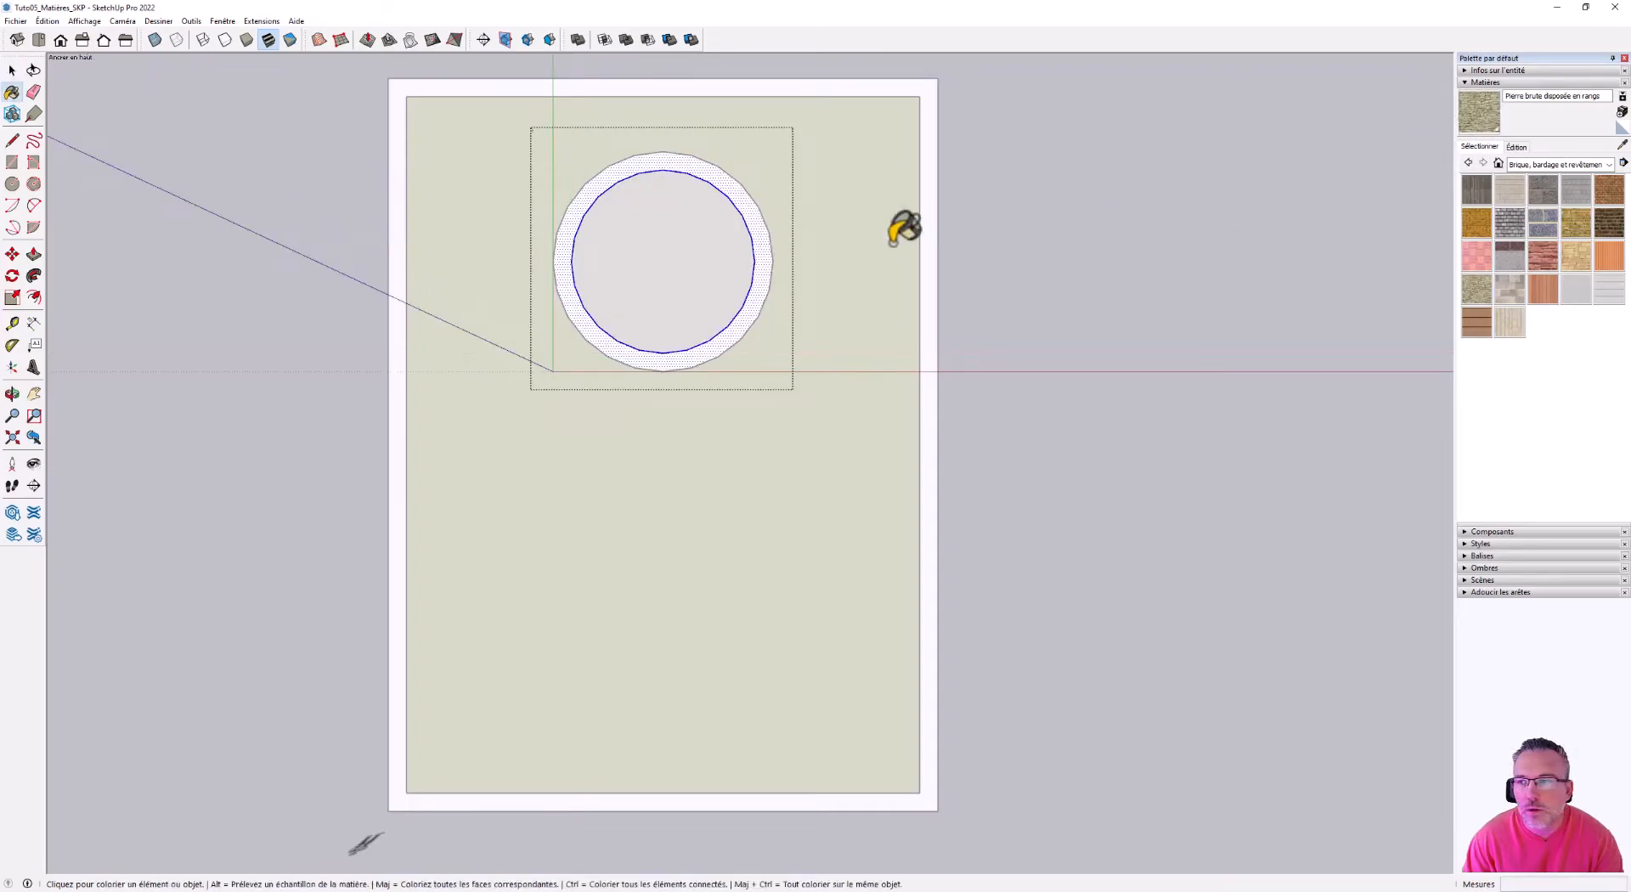
left_click(763, 242)
key("space")
left_click(1025, 278)
left_click(1028, 279)
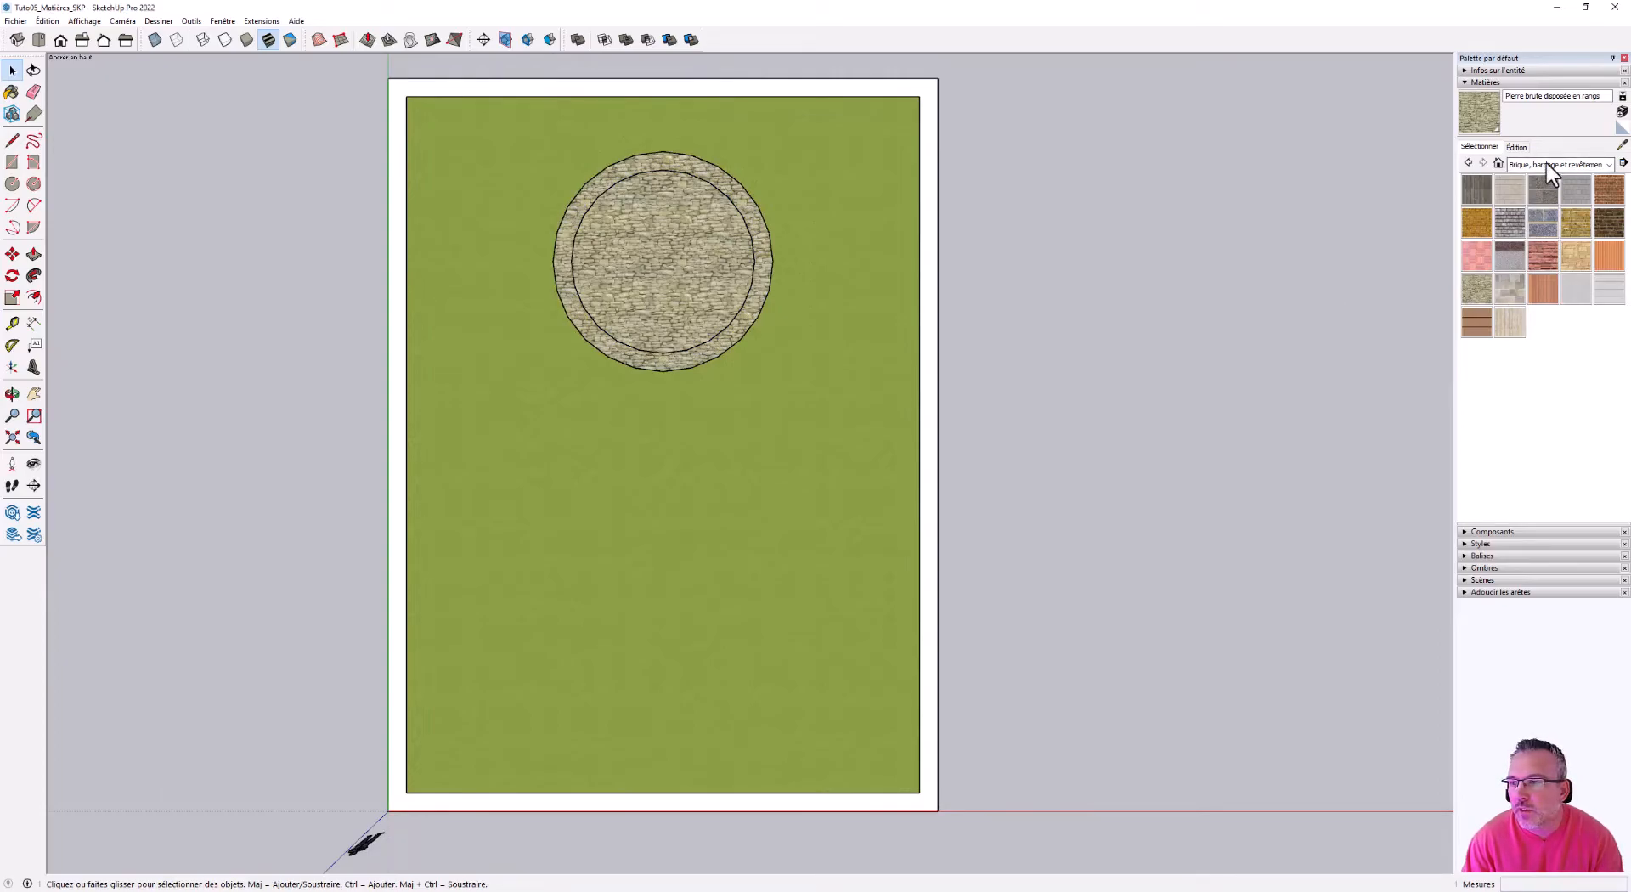
- Paint the rectangular border inside its group with Brique antique 01 and close the group
left_click(1608, 189)
key("space")
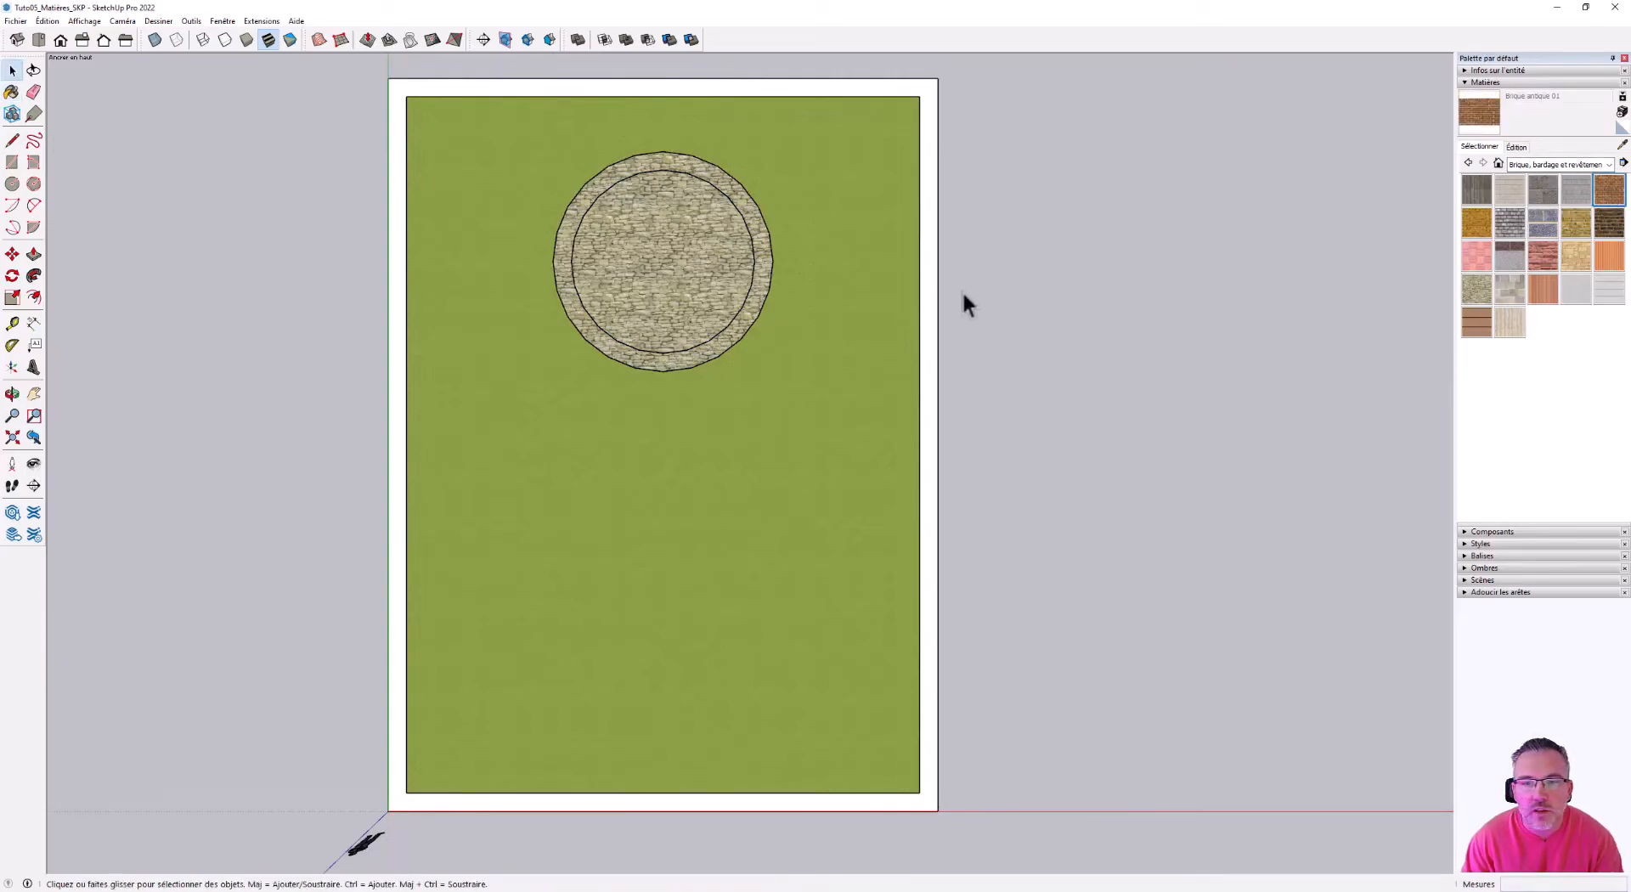
double_click(936, 268)
left_click(1477, 110)
left_click(930, 299)
left_click(12, 70)
left_click(1126, 452)
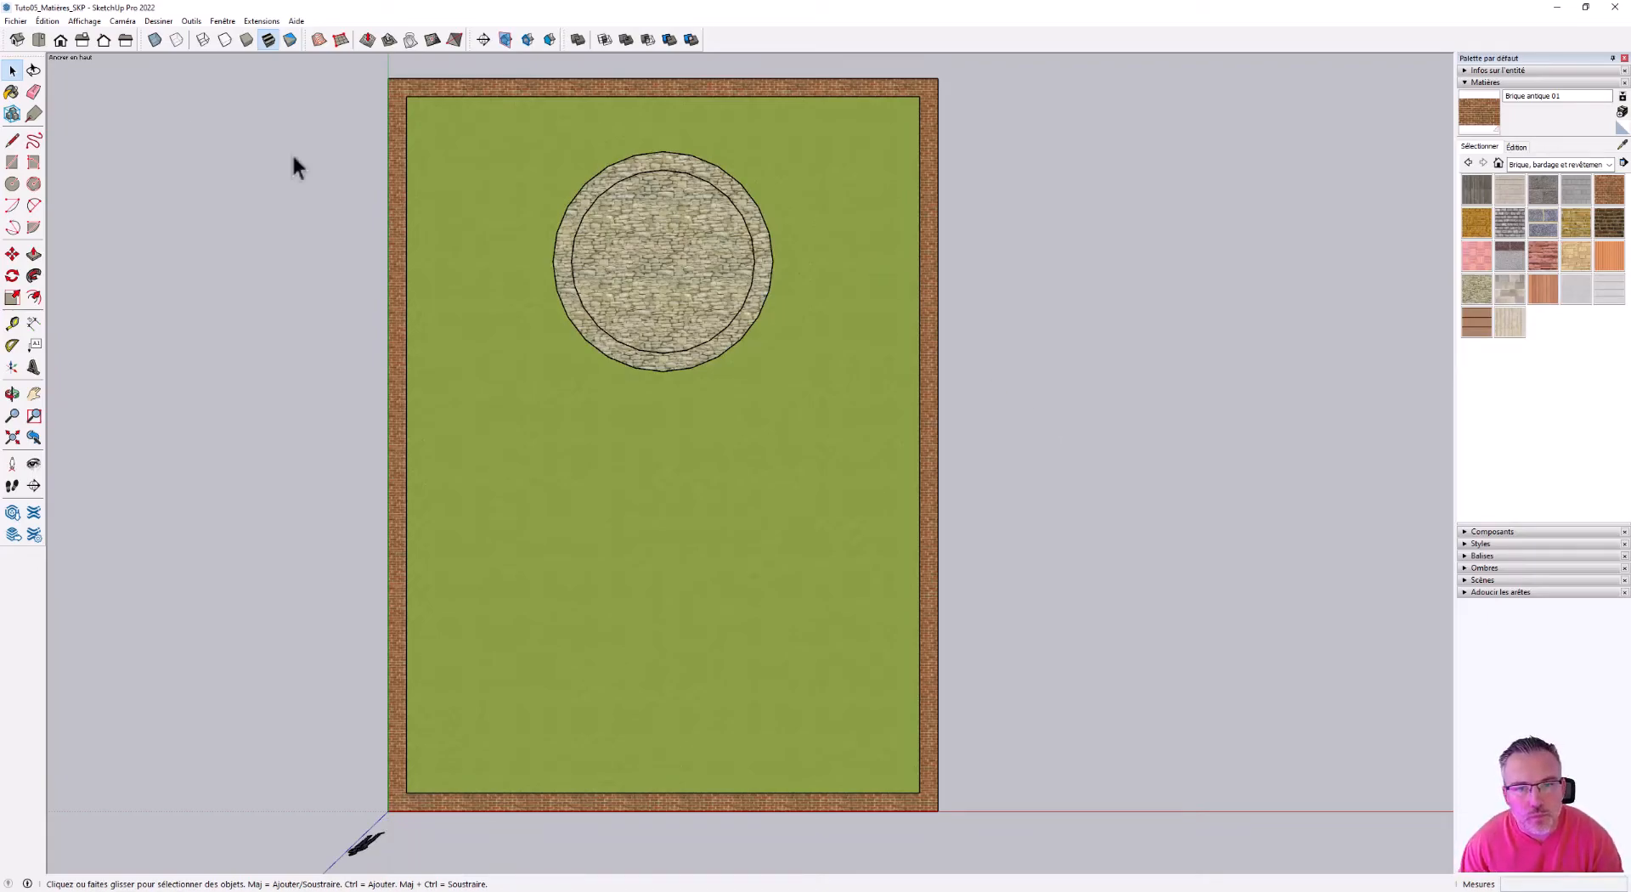
- Draw a large rectangle beside the layout with two smaller rectangles nested inside it
left_click(12, 161)
scroll(261, 489, "down", 5)
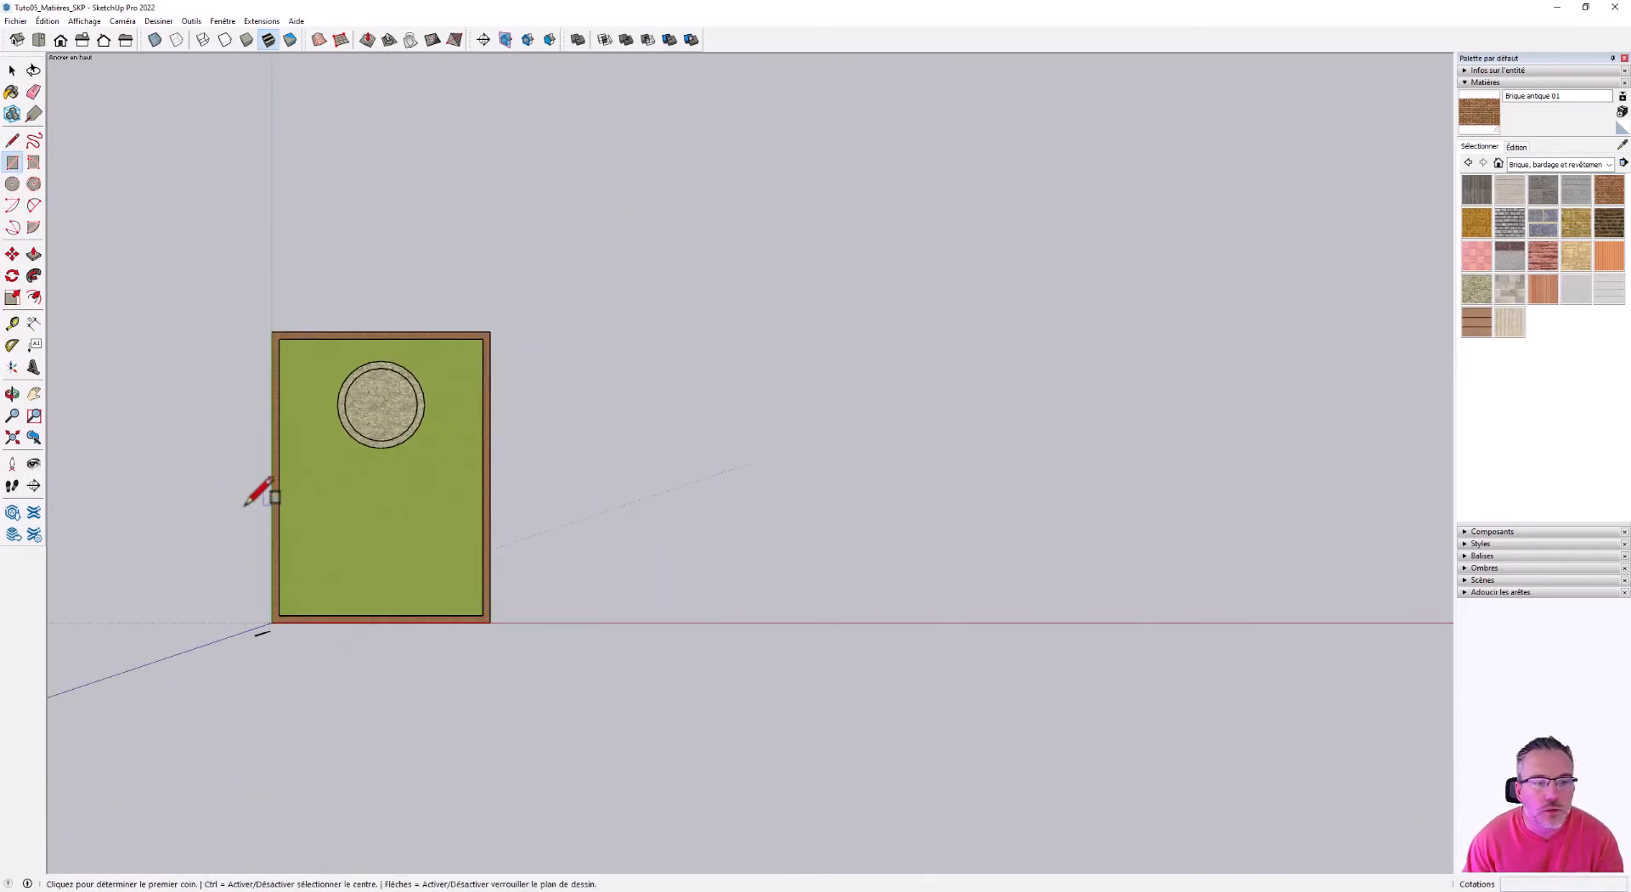
scroll(637, 340, "up", 3)
left_click(635, 318)
left_click(992, 650)
left_click(727, 377)
left_click(893, 491)
left_click(773, 405)
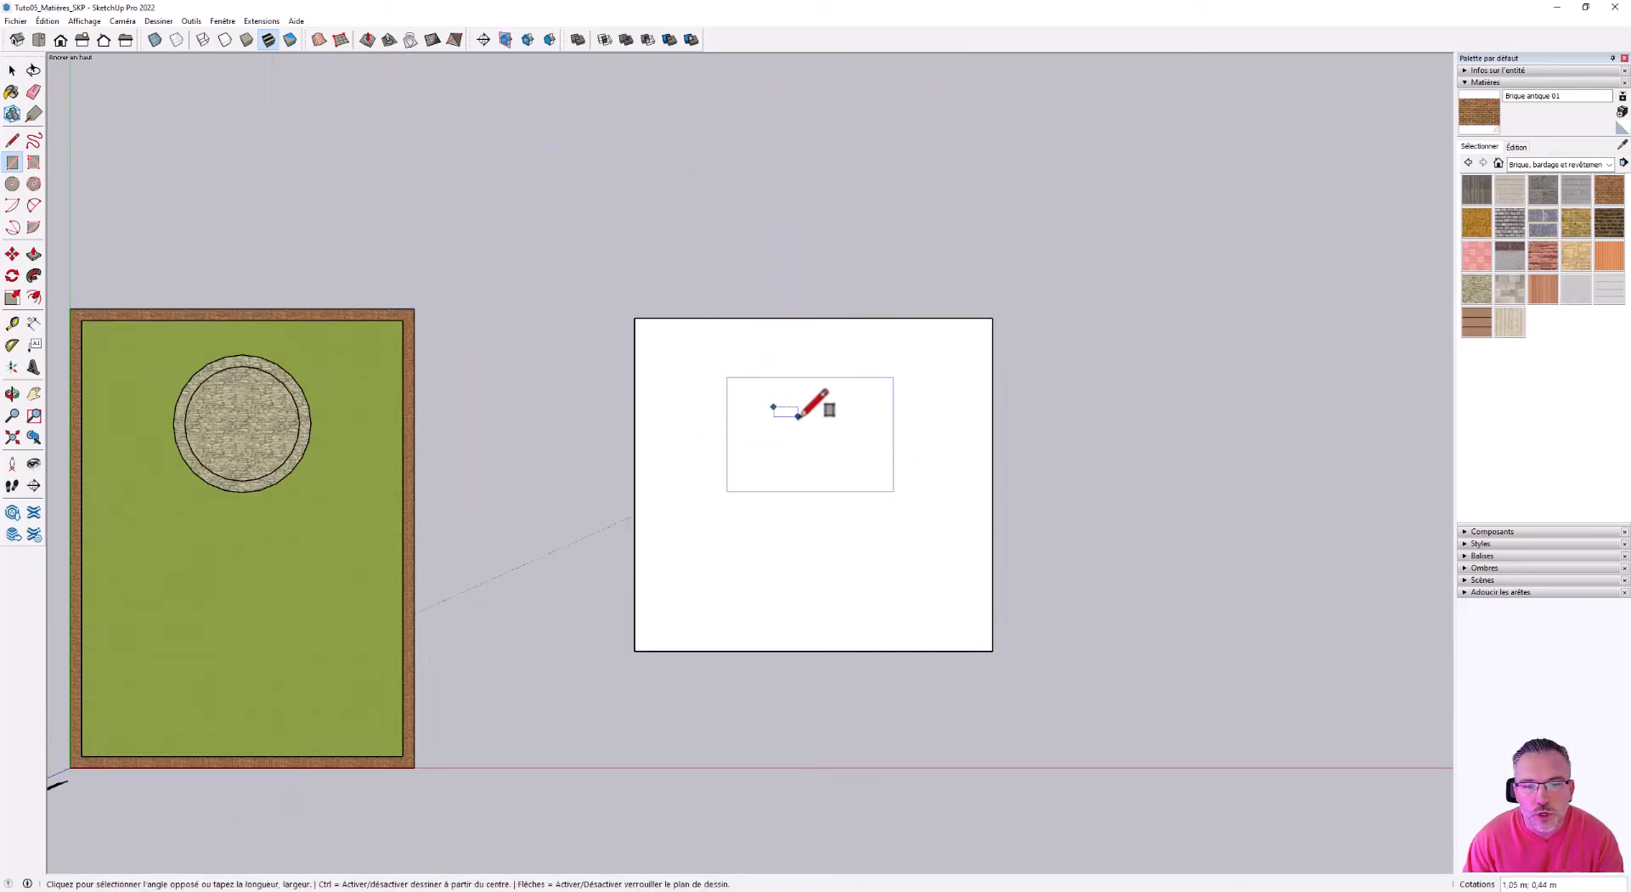
left_click(842, 460)
- Select the three nested rectangles and place a copy of them beside the originals
scroll(548, 380, "down", 3)
scroll(695, 390, "up", 2)
key("space")
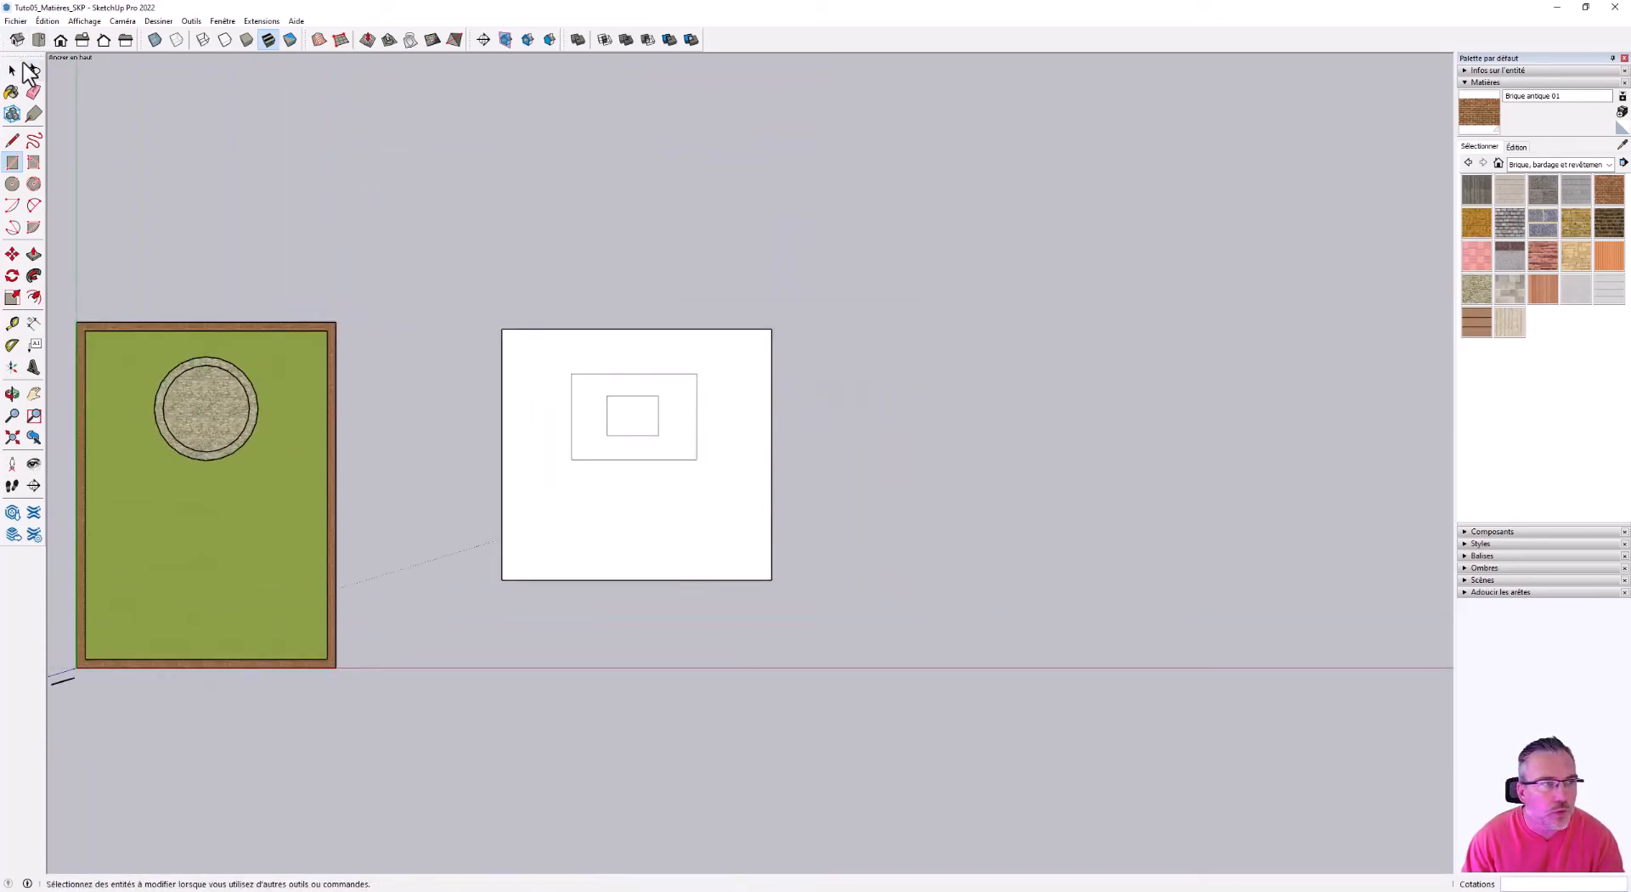
left_click_drag(438, 283, 437, 283)
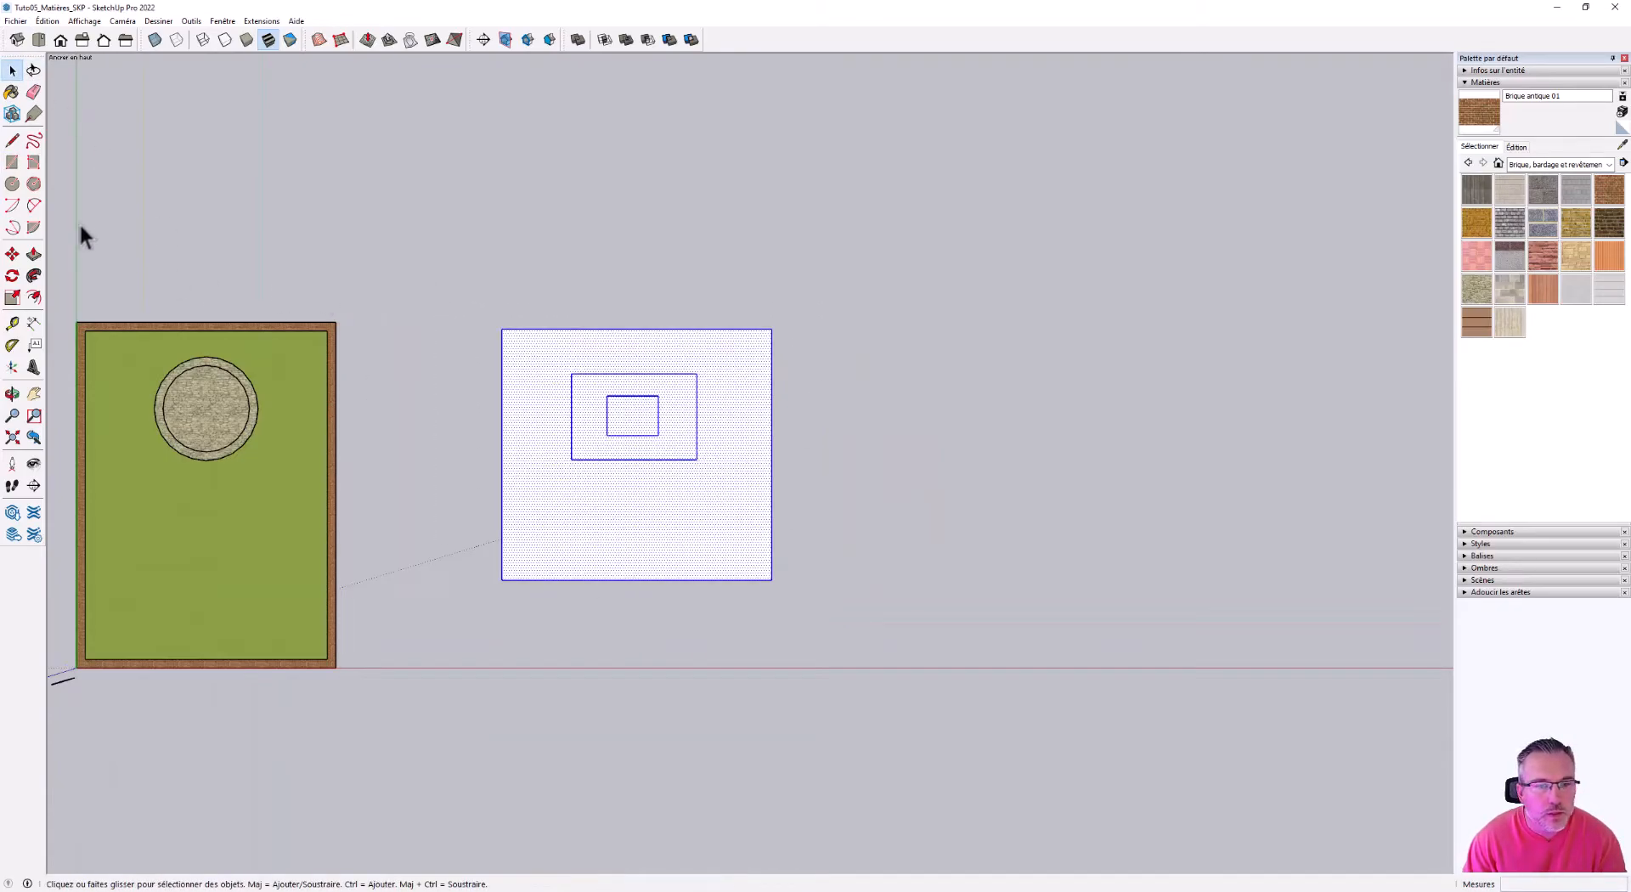
left_click(12, 254)
left_click(874, 645)
left_click(12, 71)
- Raise the original inner, middle and outer rectangles with Push/Pull into a three-tier stepped volume, pulling the middle one about 1.32 m
scroll(1012, 544, "up", 5)
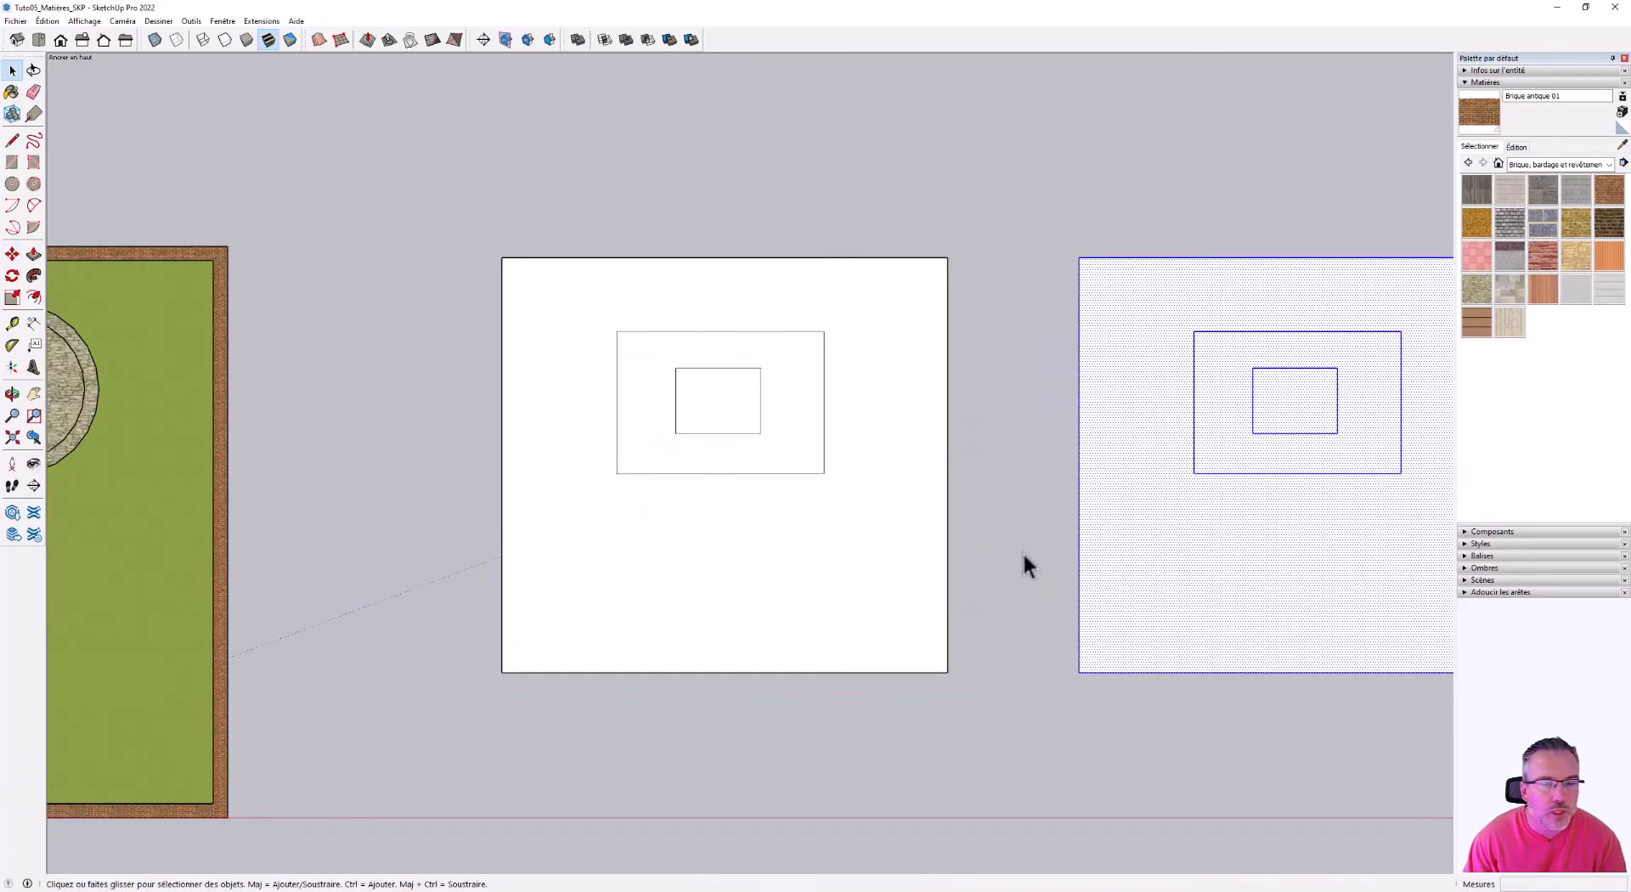
middle_click_drag(968, 538, 909, 340)
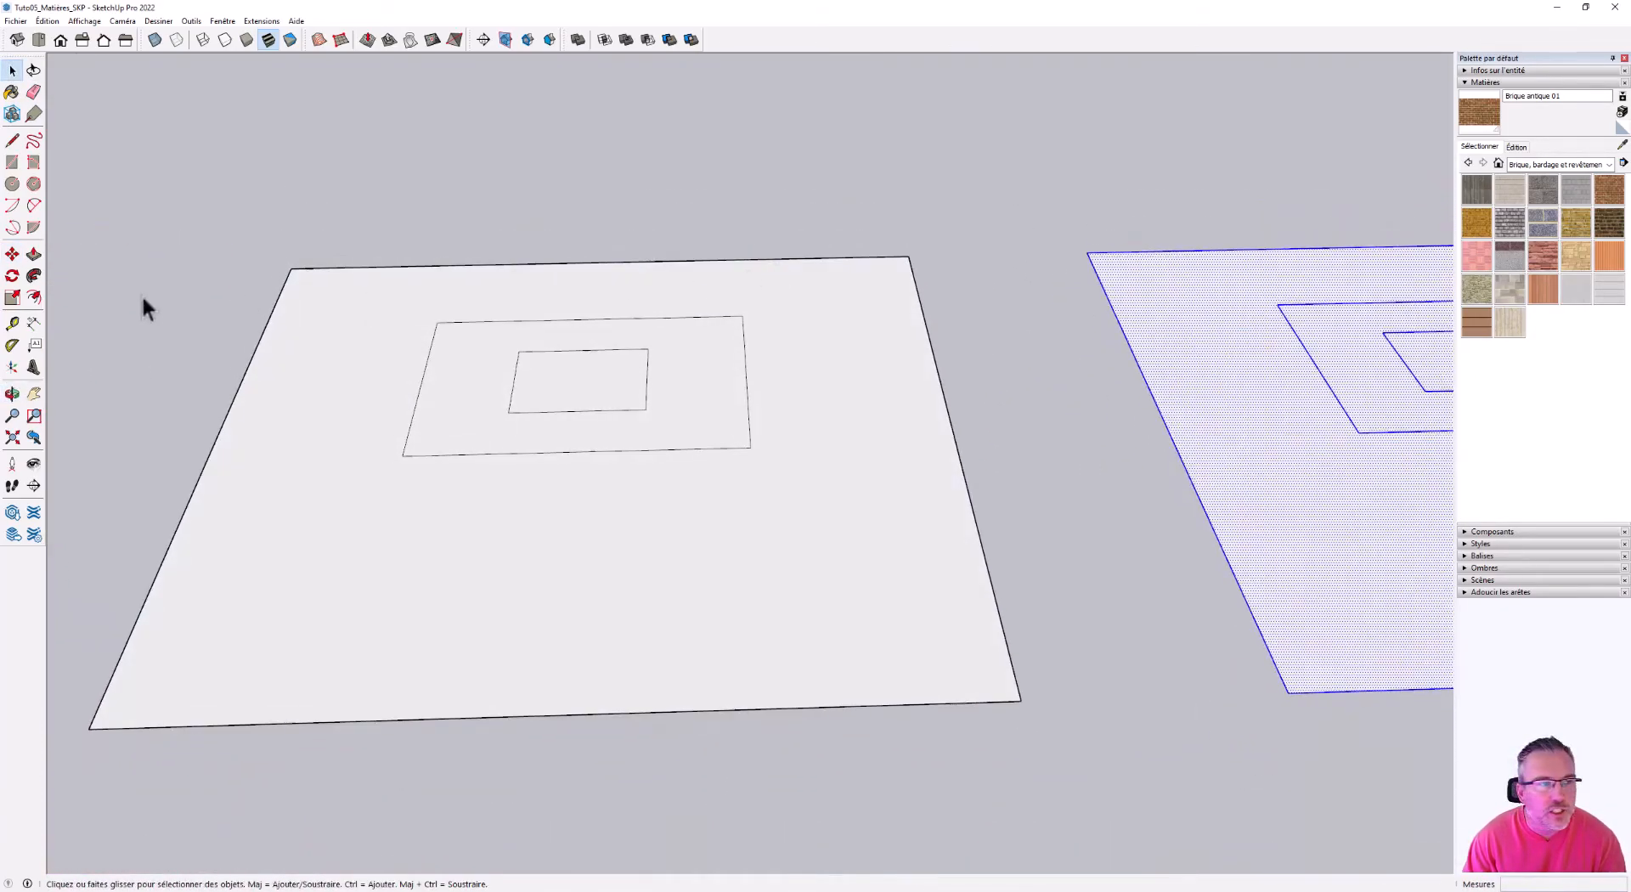
left_click(34, 257)
left_click(623, 398)
left_click(637, 327)
left_click(684, 406)
left_click(678, 357)
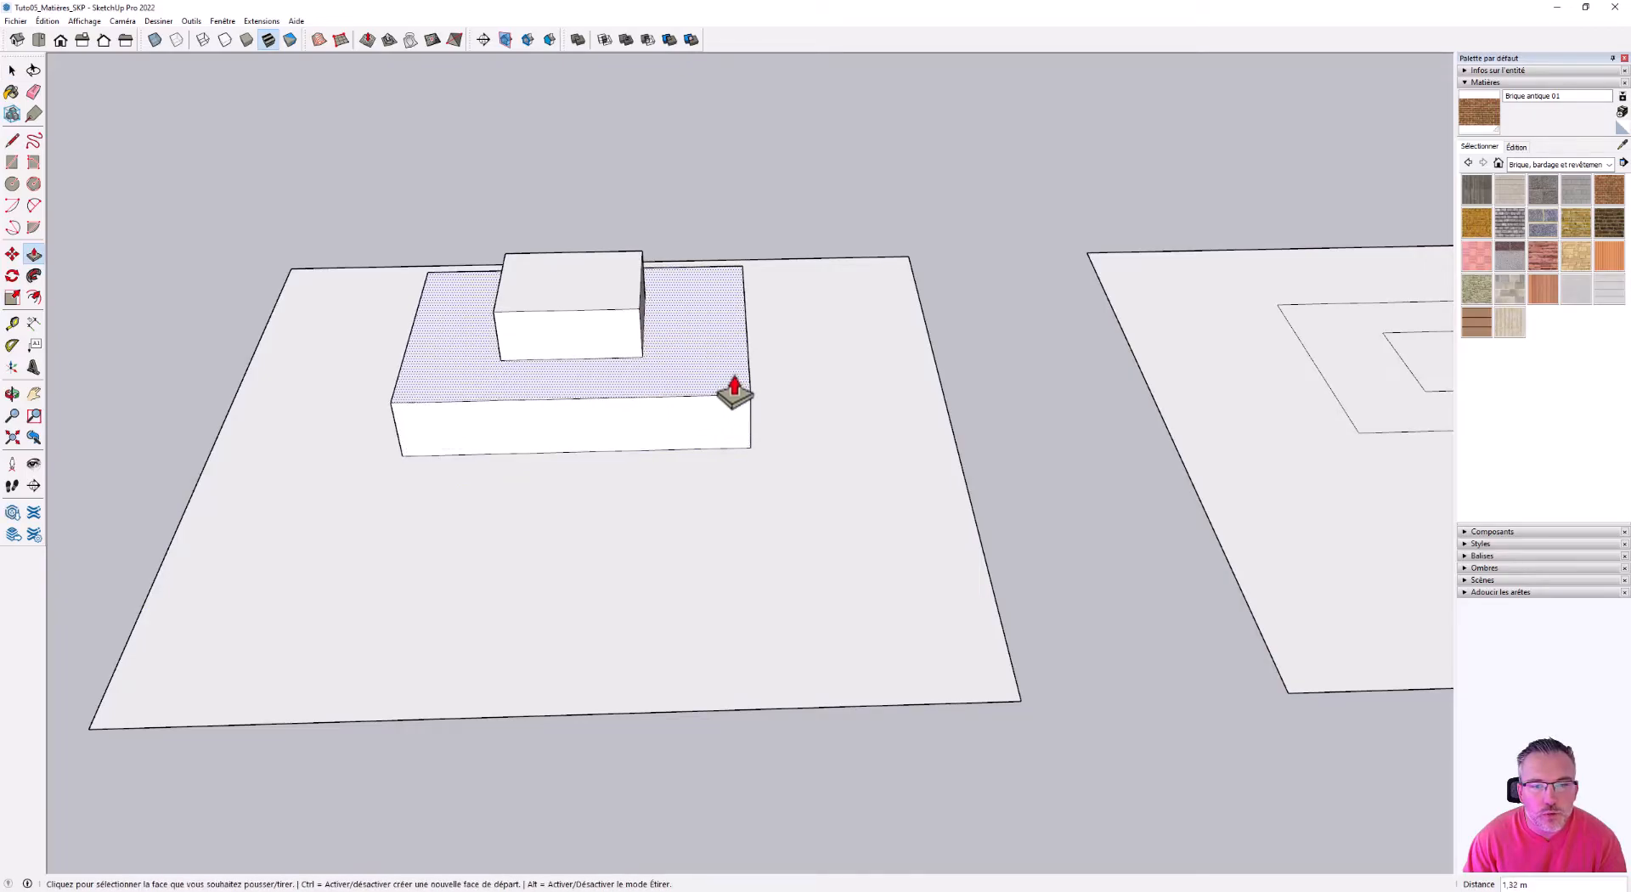
scroll(730, 388, "down", 3)
left_click(804, 479)
left_click(802, 457)
- Paint the flat copy with Brique antique 01 inside, Grès clair à effet pierre de taille in the middle and Pierre brute disposée en rangs outside
middle_click_drag(792, 419, 475, 411)
scroll(467, 411, "down", 3)
middle_click_drag(892, 518, 1130, 518)
scroll(688, 463, "up", 3)
left_click(1610, 190)
left_click(1058, 457)
left_click(1576, 257)
left_click(1133, 481)
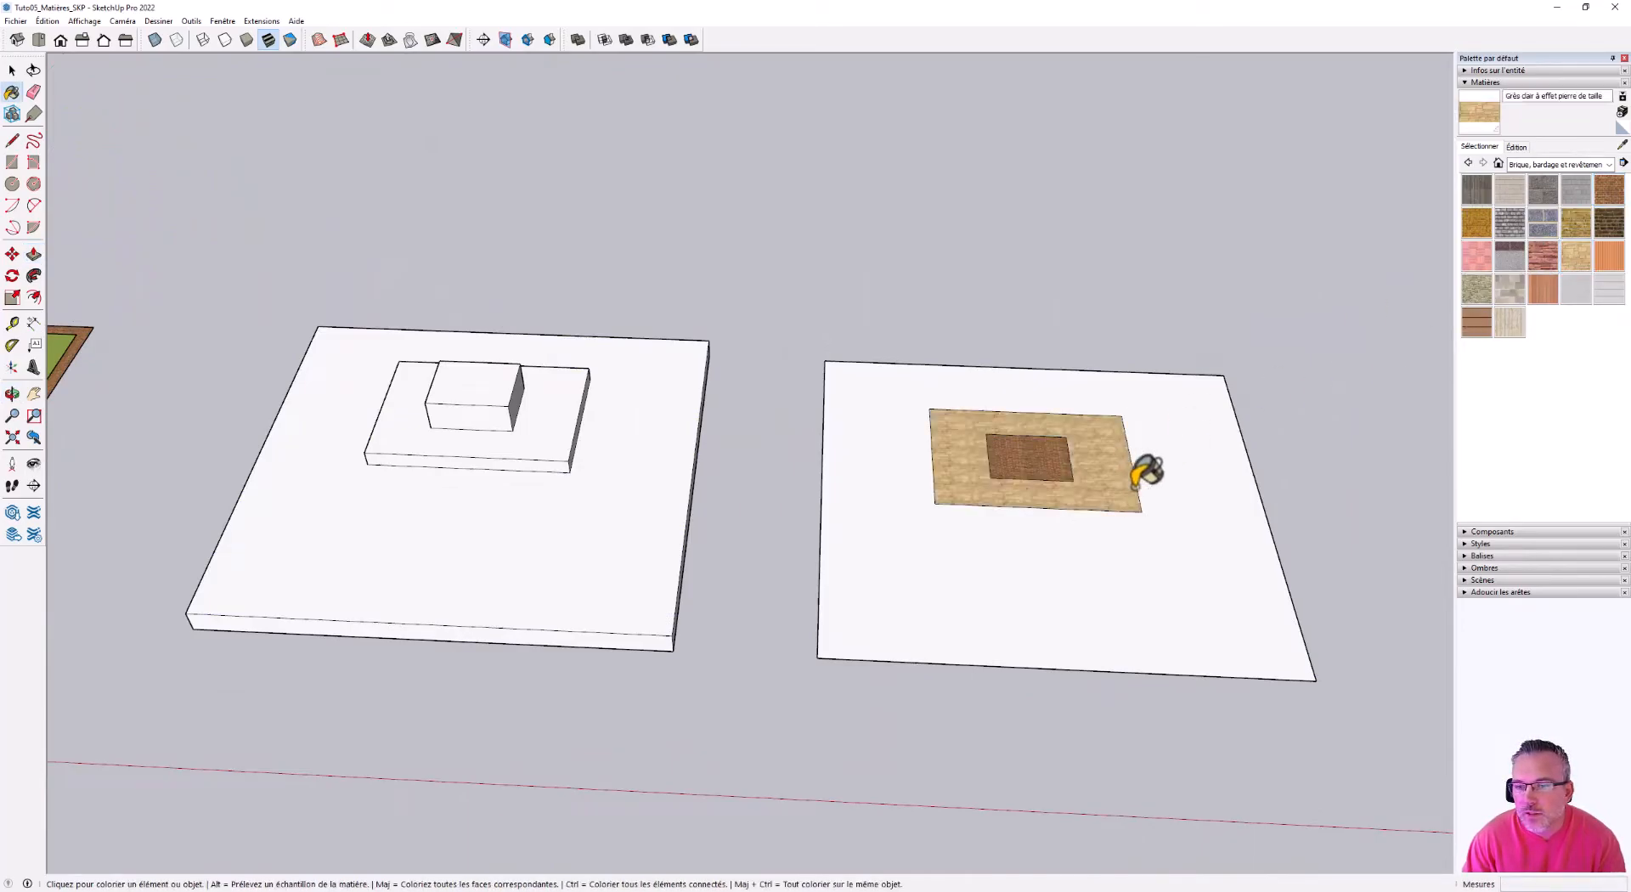
left_click(1484, 292)
left_click(1198, 521)
- Paint the top and side faces of the stepped volume's bottom slab with Pierre brute disposée en rangs
mouse_move(1198, 520)
middle_mouse_down()
mouse_move(1078, 564)
mouse_move(1114, 438)
mouse_move(874, 492)
mouse_move(619, 462)
mouse_move(534, 404)
middle_mouse_up()
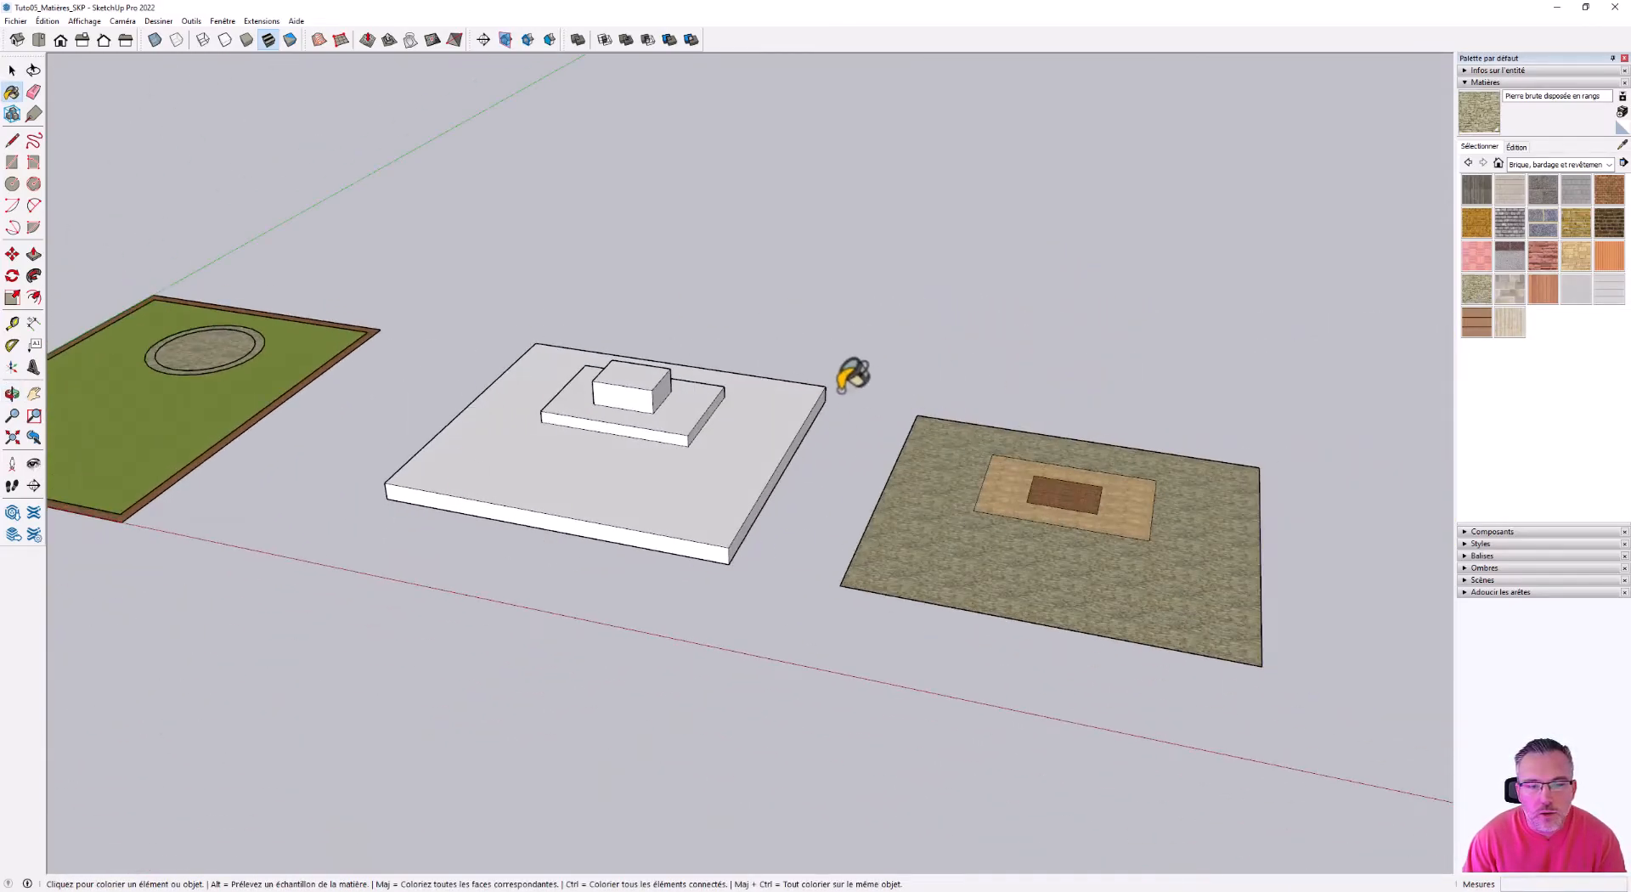
scroll(569, 579, "up", 2)
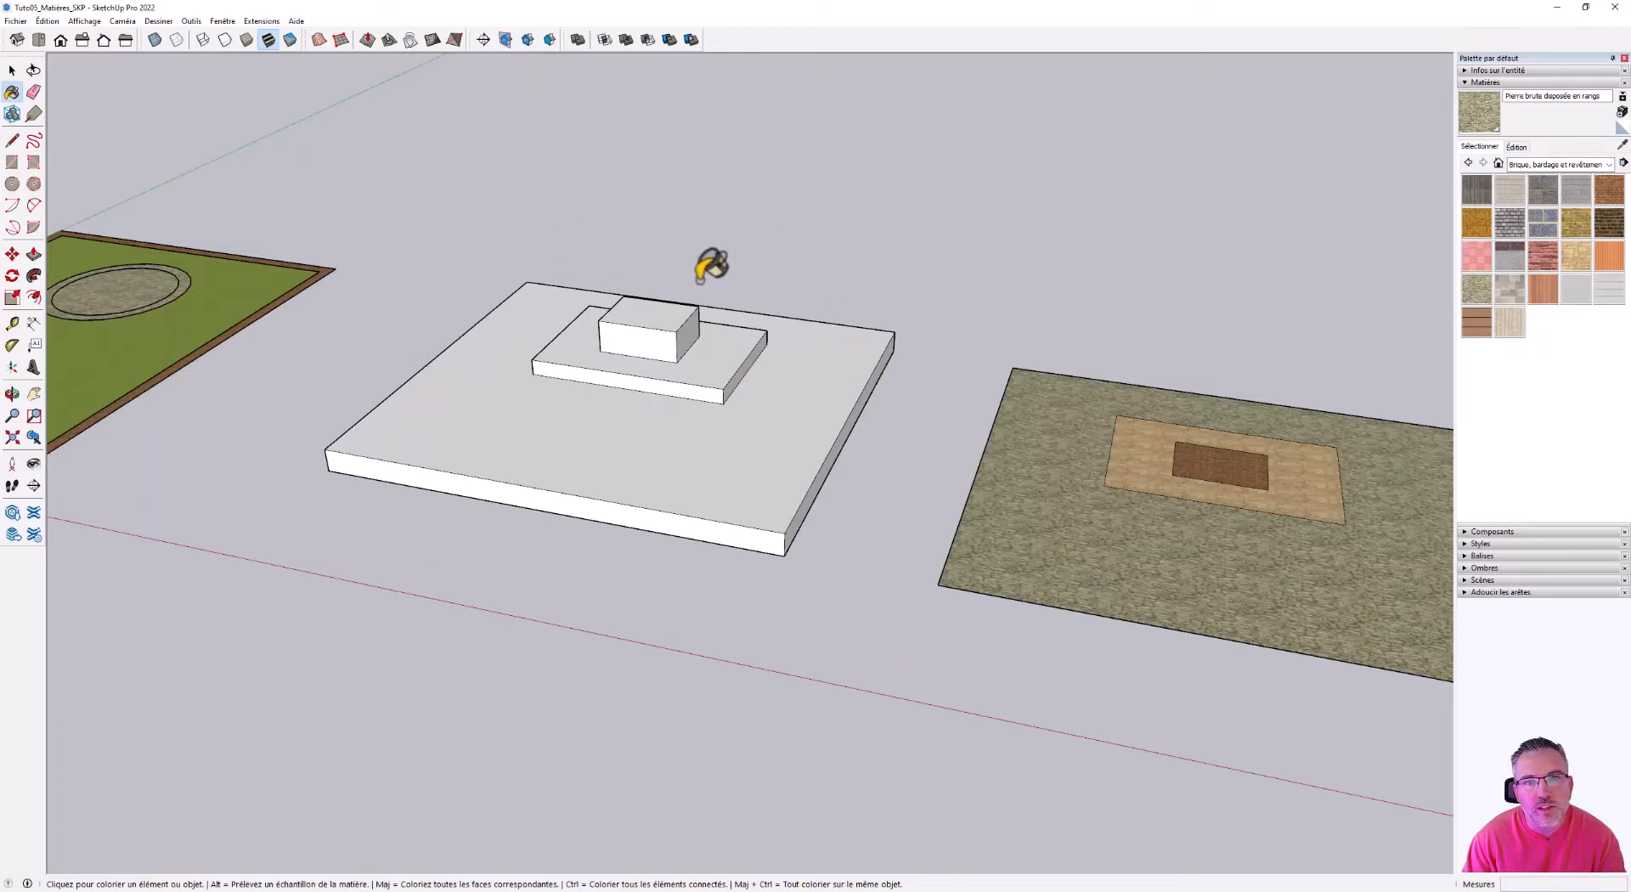
scroll(691, 339, "up", 4)
mouse_move(655, 339)
middle_mouse_down()
mouse_move(527, 295)
mouse_move(416, 187)
mouse_move(710, 171)
mouse_move(1012, 277)
mouse_move(1161, 306)
middle_mouse_up()
scroll(710, 521, "down", 6)
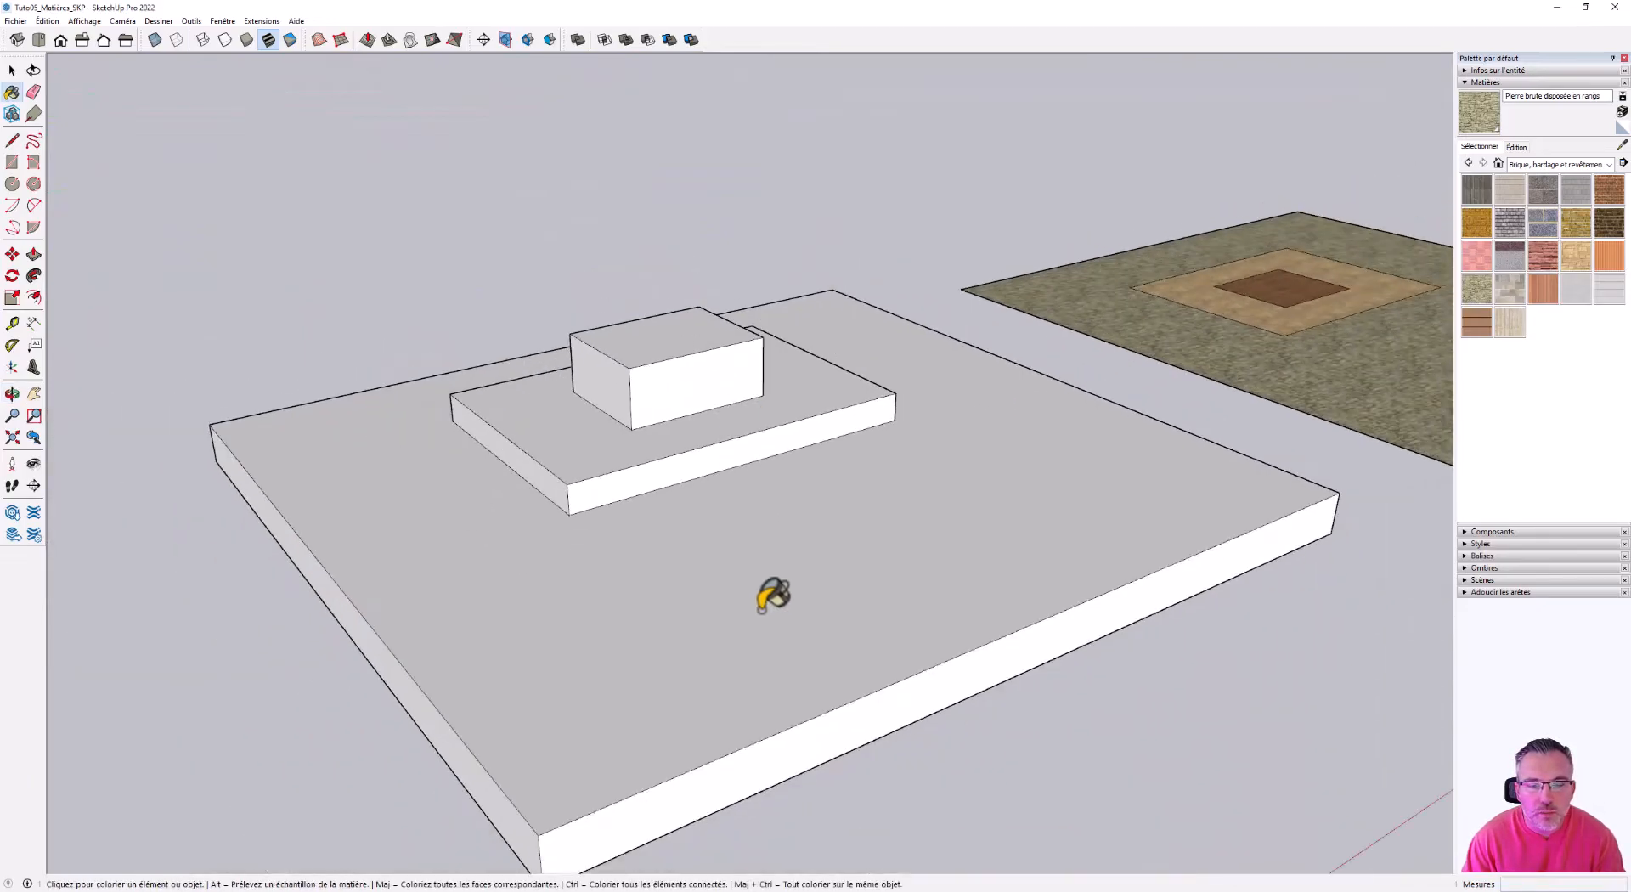
left_click(773, 603)
middle_click_drag(849, 747, 961, 630)
left_click(961, 630)
middle_click_drag(695, 680, 688, 452)
left_click(718, 622)
scroll(688, 453, "down", 3)
scroll(747, 455, "up", 3)
key("space")
- Select the stepped volume's connected geometry, clear the selection and inspect the painted slab from several sides
left_click(771, 508)
triple_click(772, 503)
middle_click_drag(816, 510, 542, 315)
middle_click_drag(578, 568, 727, 516)
scroll(875, 350, "up", 3)
left_click(850, 350)
mouse_move(849, 350)
middle_mouse_down()
mouse_move(968, 520)
mouse_move(776, 474)
middle_mouse_up()
scroll(772, 464, "down", 4)
scroll(749, 469, "up", 4)
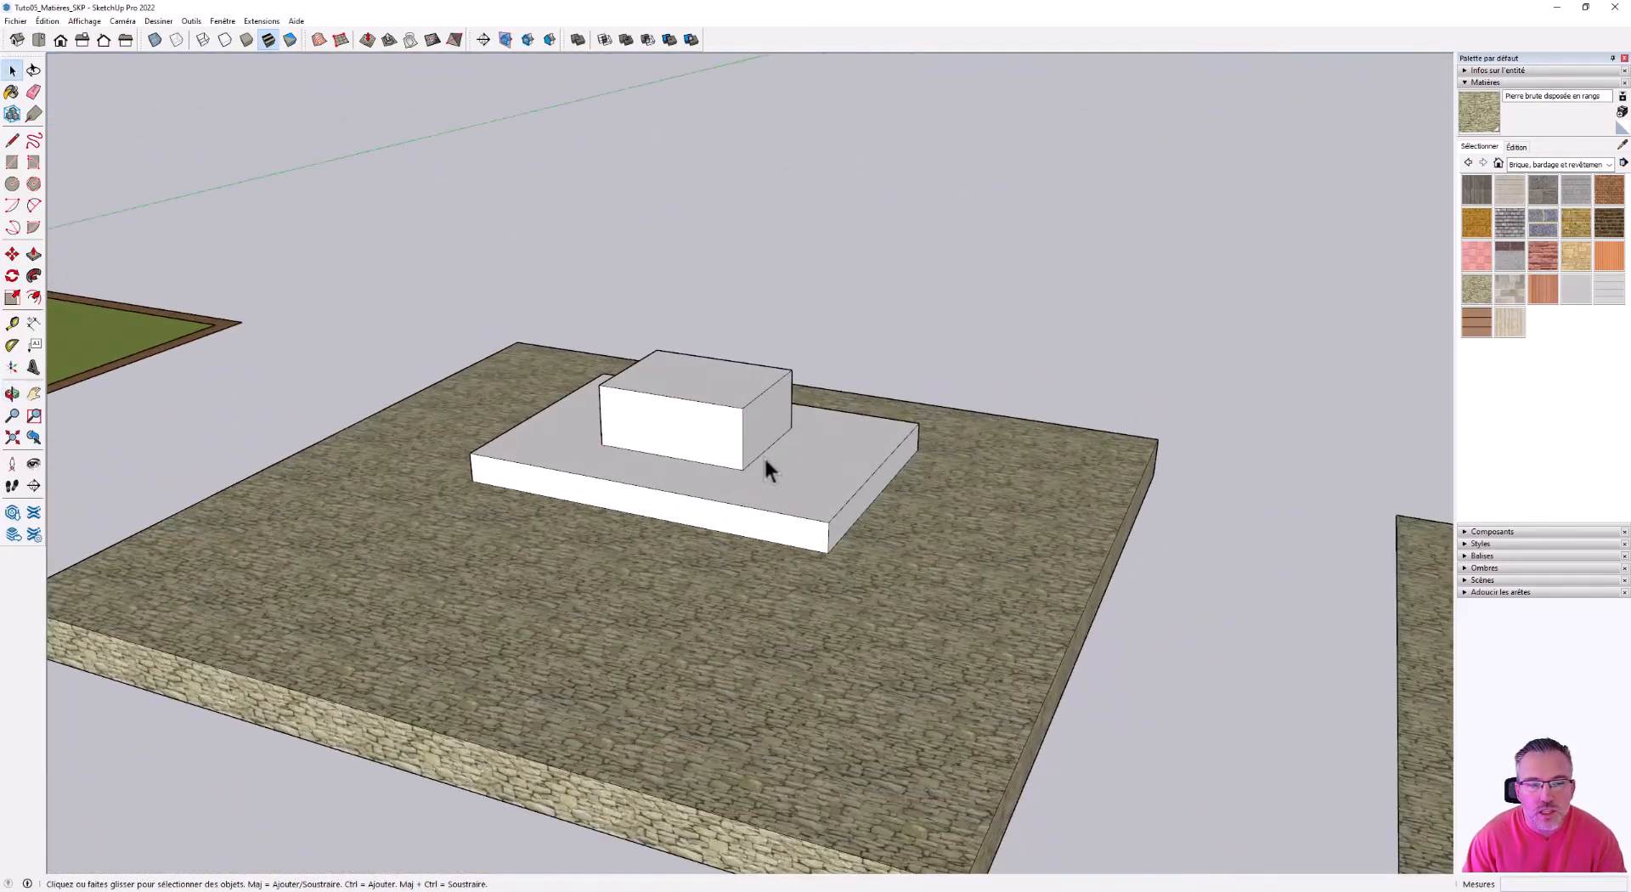
- Paint the top and side faces of the uppermost block with Brique antique 02
scroll(813, 467, "down", 2)
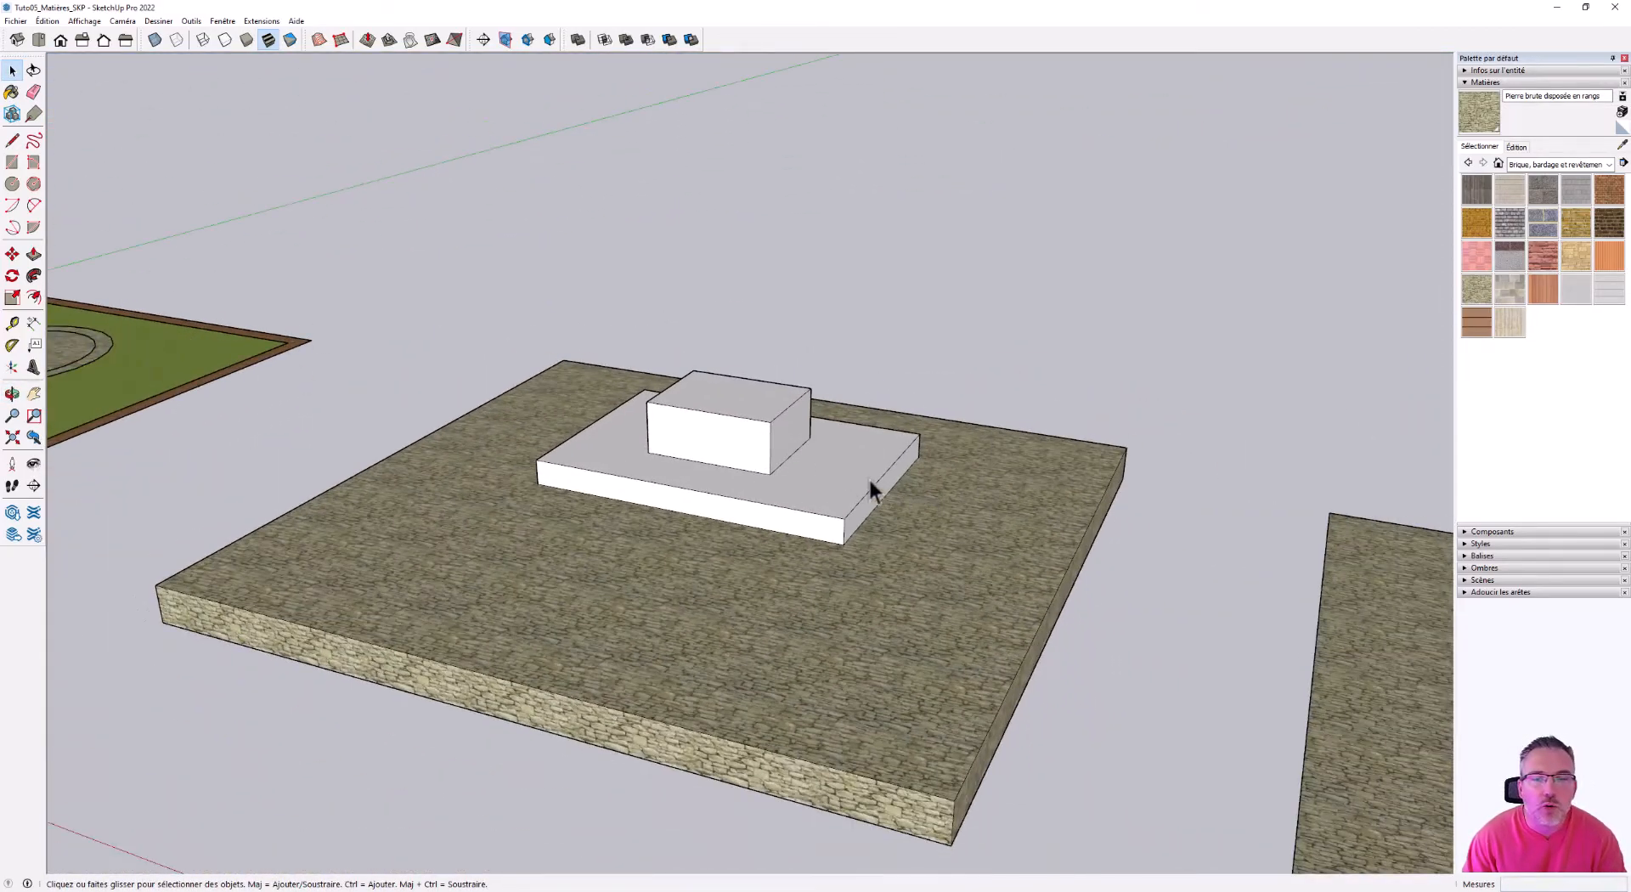
scroll(871, 486, "up", 2)
scroll(736, 441, "up", 3)
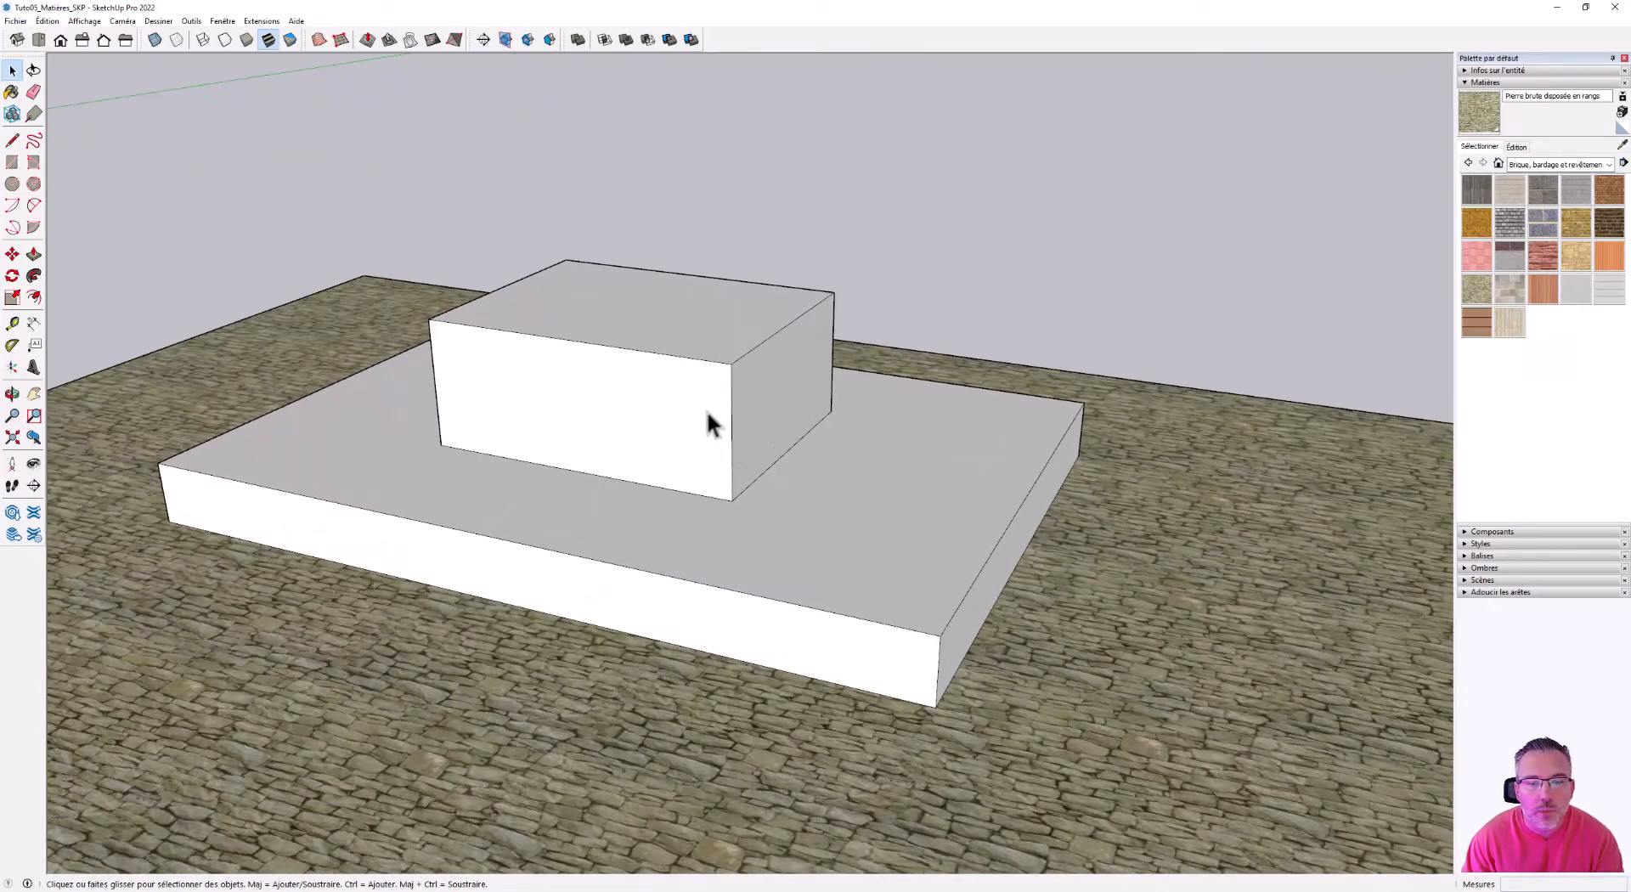
left_click(1485, 220)
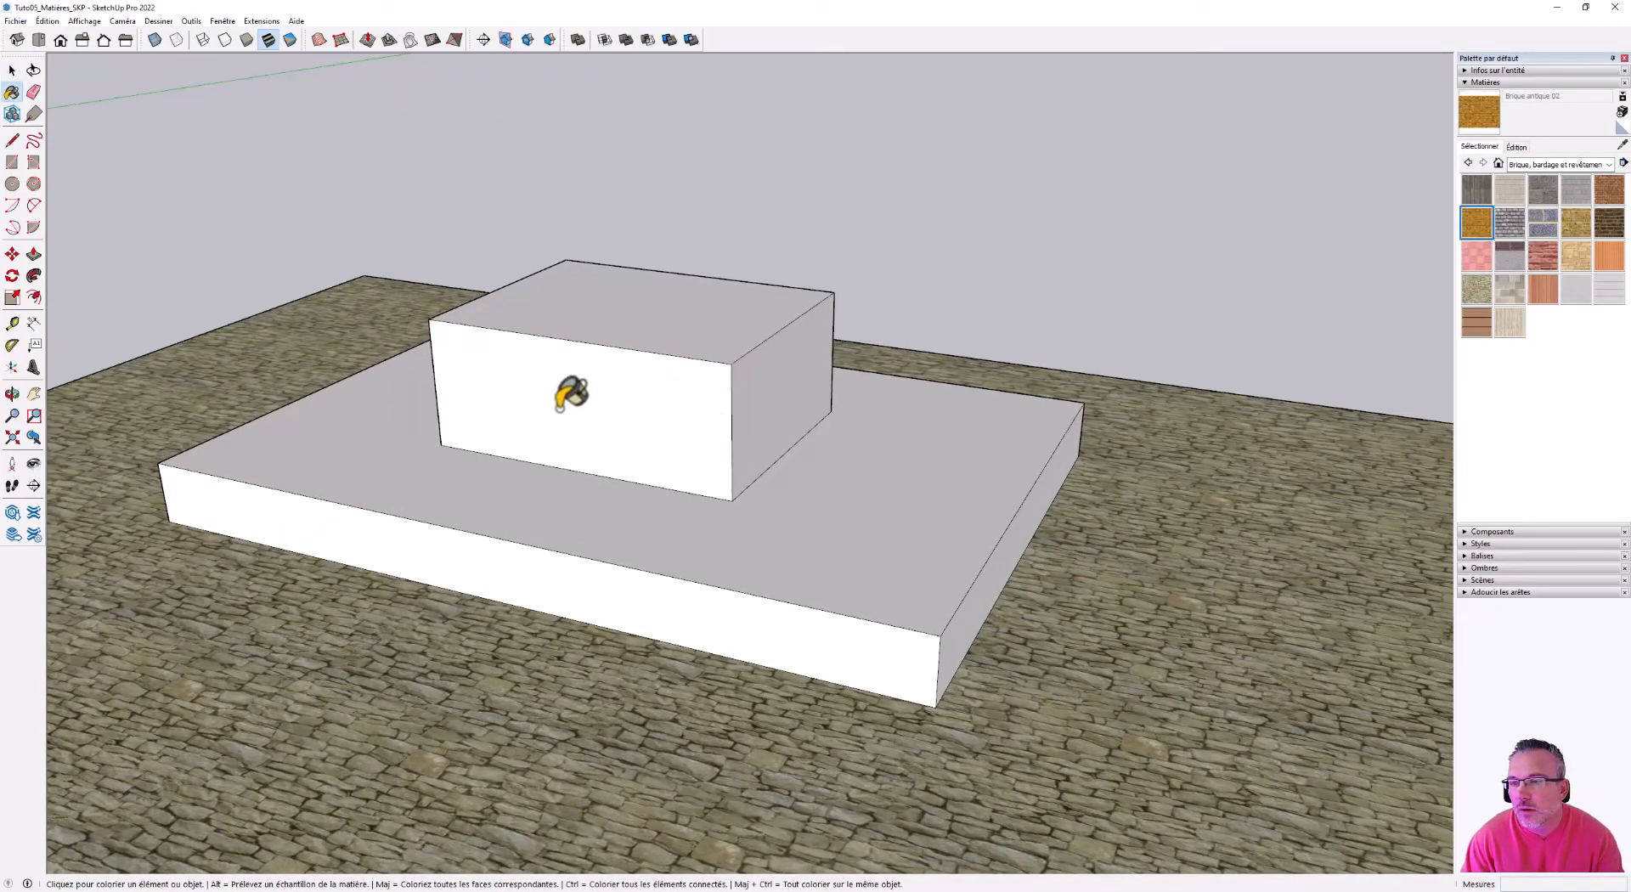
left_click(594, 386)
left_click(680, 320)
left_click(756, 374)
mouse_move(748, 383)
middle_mouse_down()
mouse_move(713, 415)
mouse_move(320, 412)
mouse_move(815, 407)
mouse_move(535, 247)
middle_mouse_up()
left_click(888, 291)
mouse_move(887, 292)
middle_mouse_down()
mouse_move(273, 339)
mouse_move(1103, 485)
mouse_move(765, 375)
mouse_move(811, 334)
mouse_move(995, 355)
middle_mouse_up()
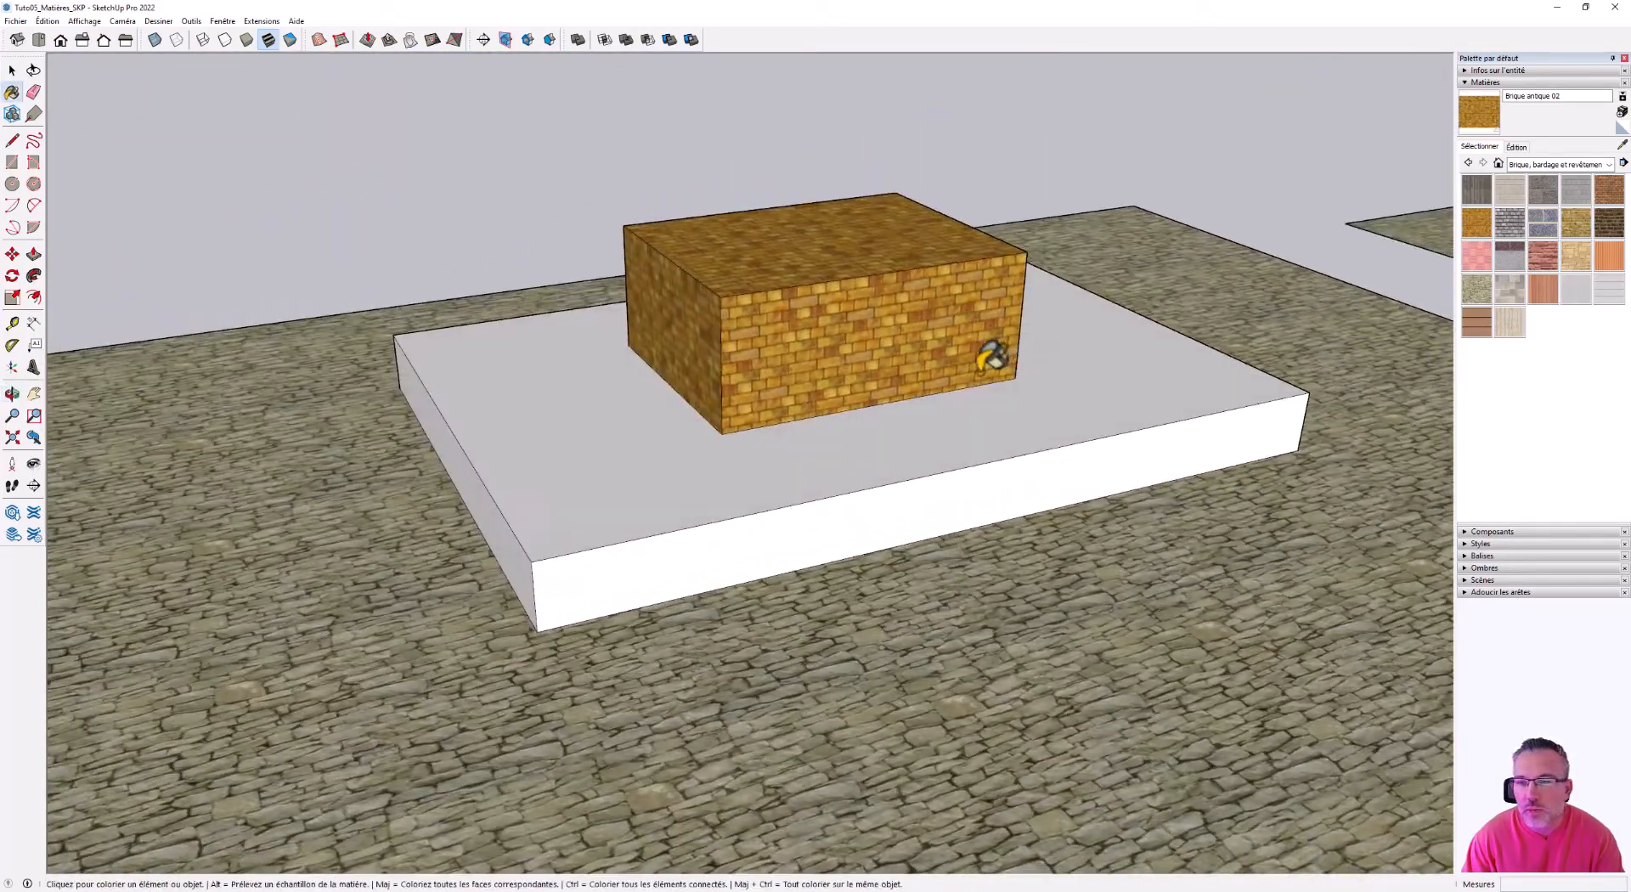
- Examine the brick and stone textures on the stepped volume's faces and compare it with the neighbouring flat surfaces
scroll(716, 363, "down", 6)
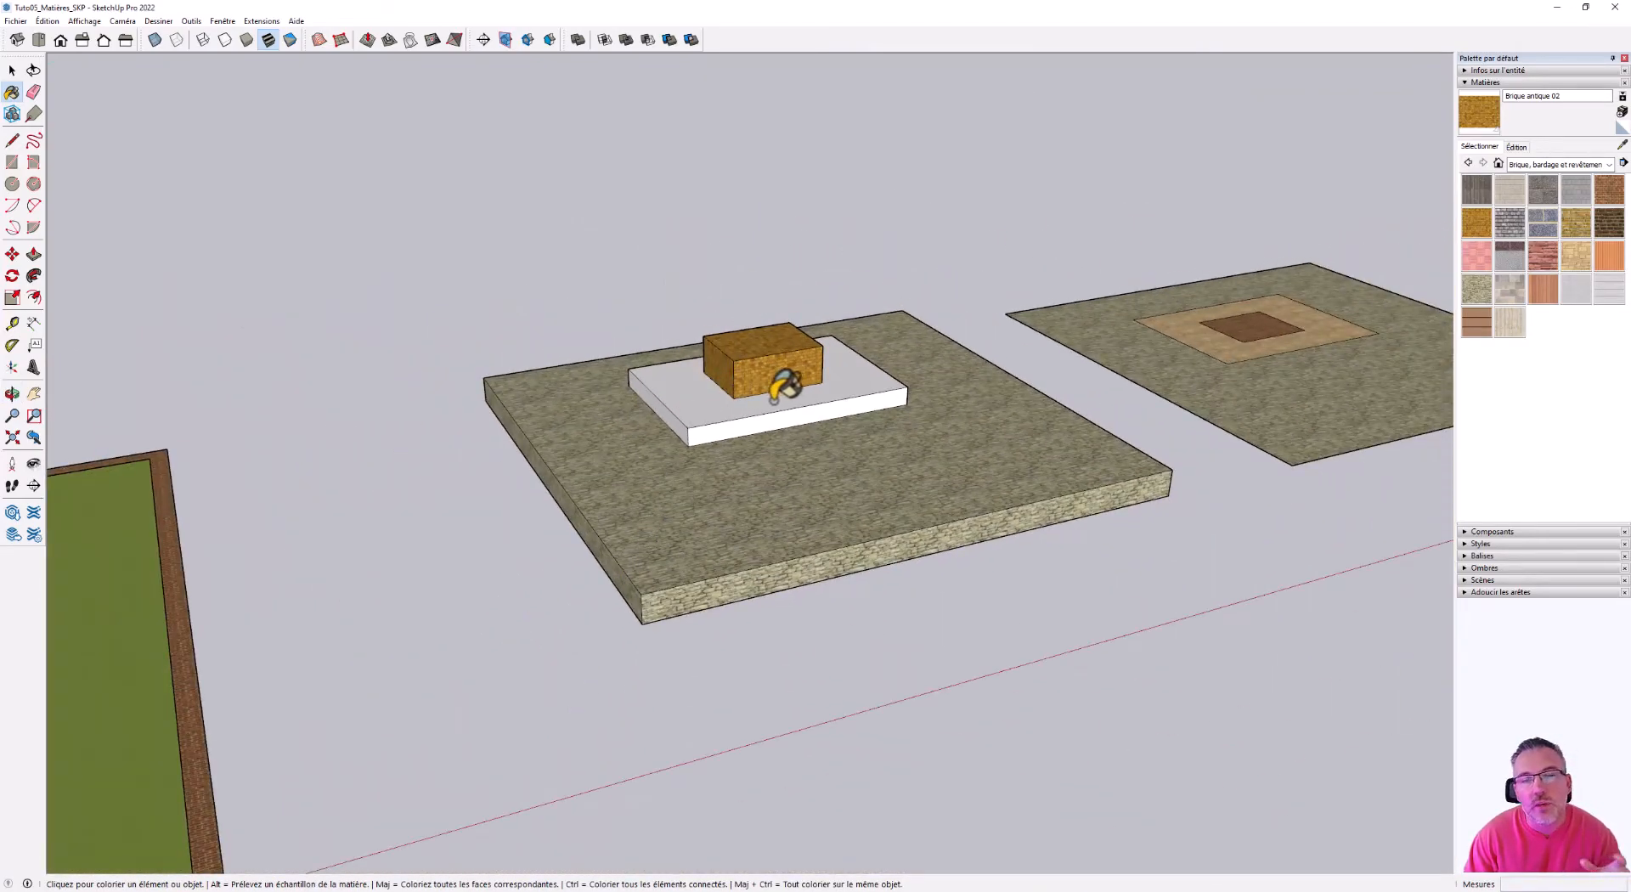
scroll(829, 369, "up", 3)
scroll(841, 365, "up", 2)
mouse_move(705, 350)
middle_mouse_down()
mouse_move(747, 273)
mouse_move(612, 319)
mouse_move(666, 375)
middle_mouse_up()
scroll(663, 321, "up", 2)
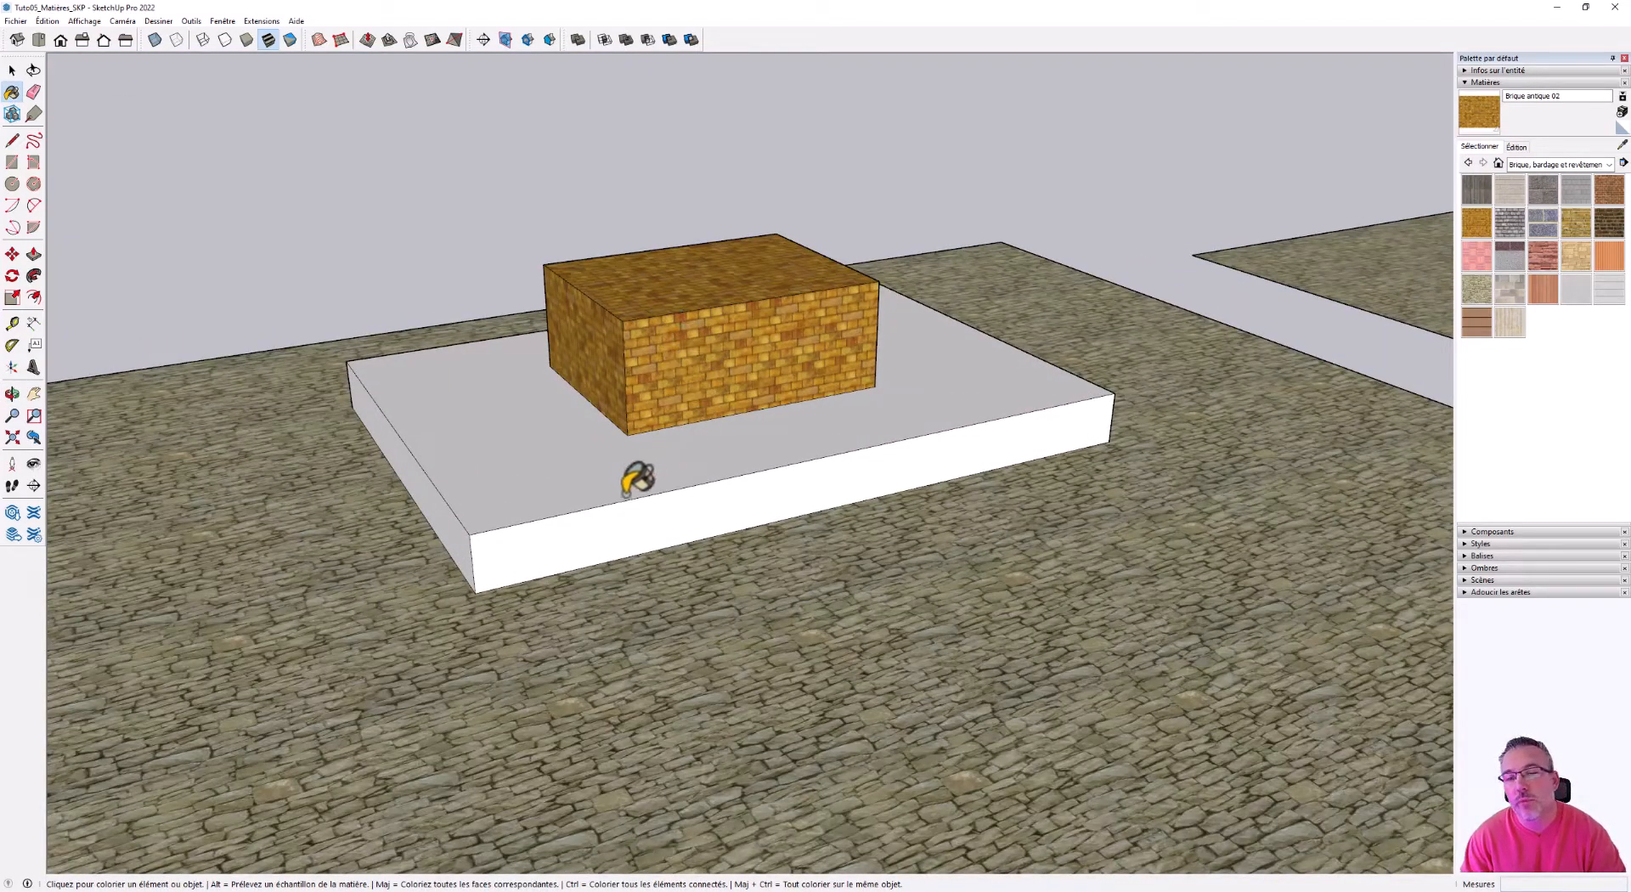
scroll(597, 507, "up", 3)
middle_click_drag(599, 507, 736, 448)
scroll(734, 447, "down", 2)
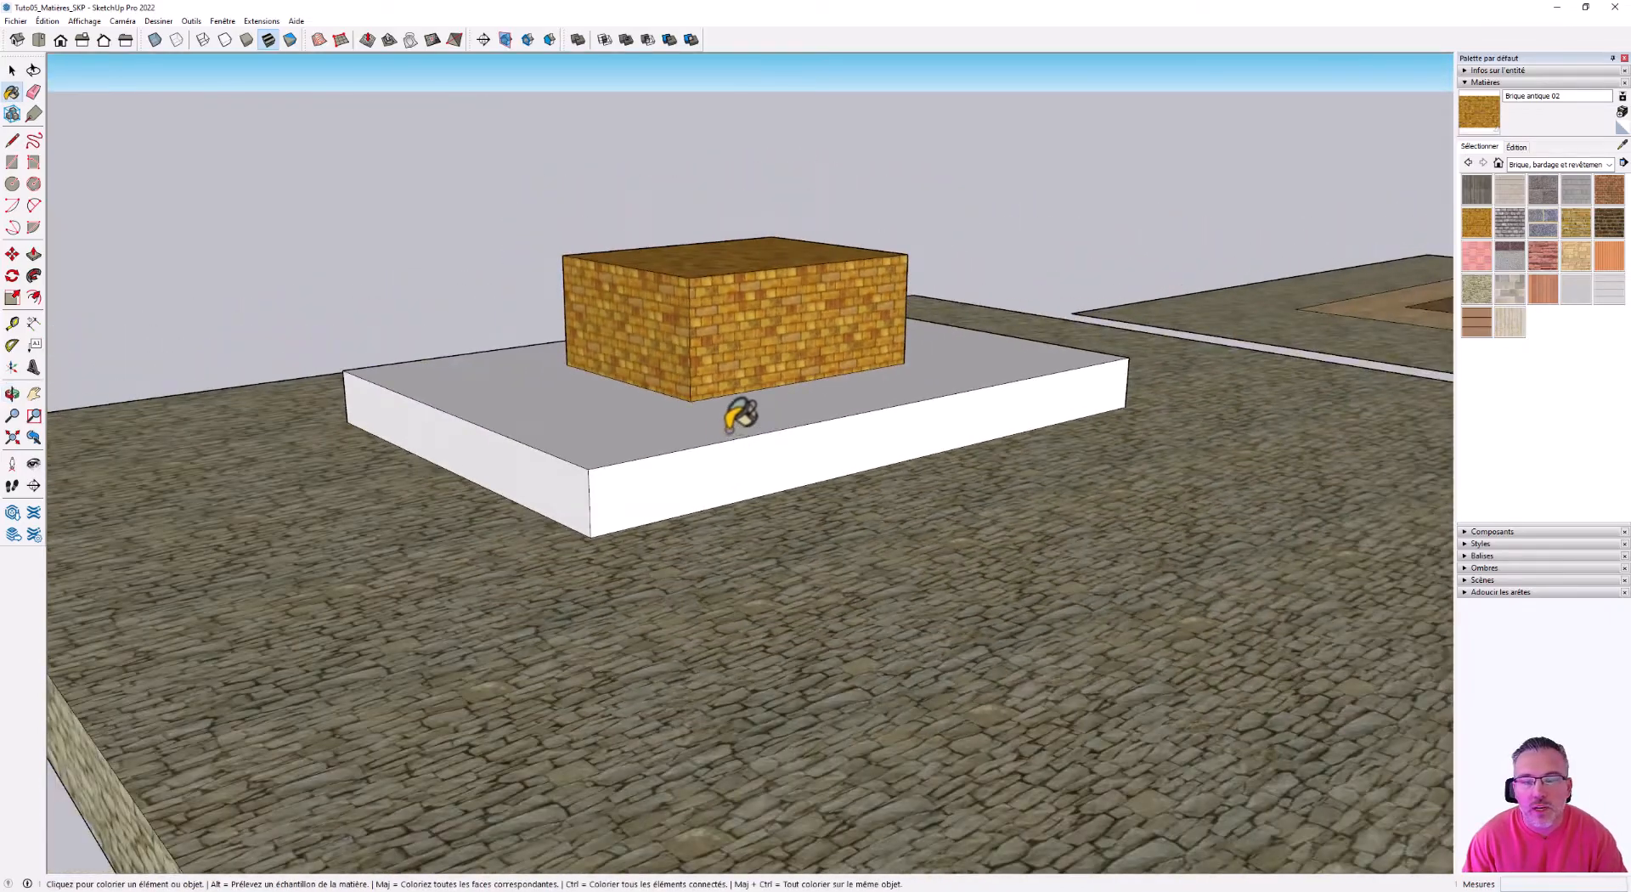
scroll(676, 425, "down", 6)
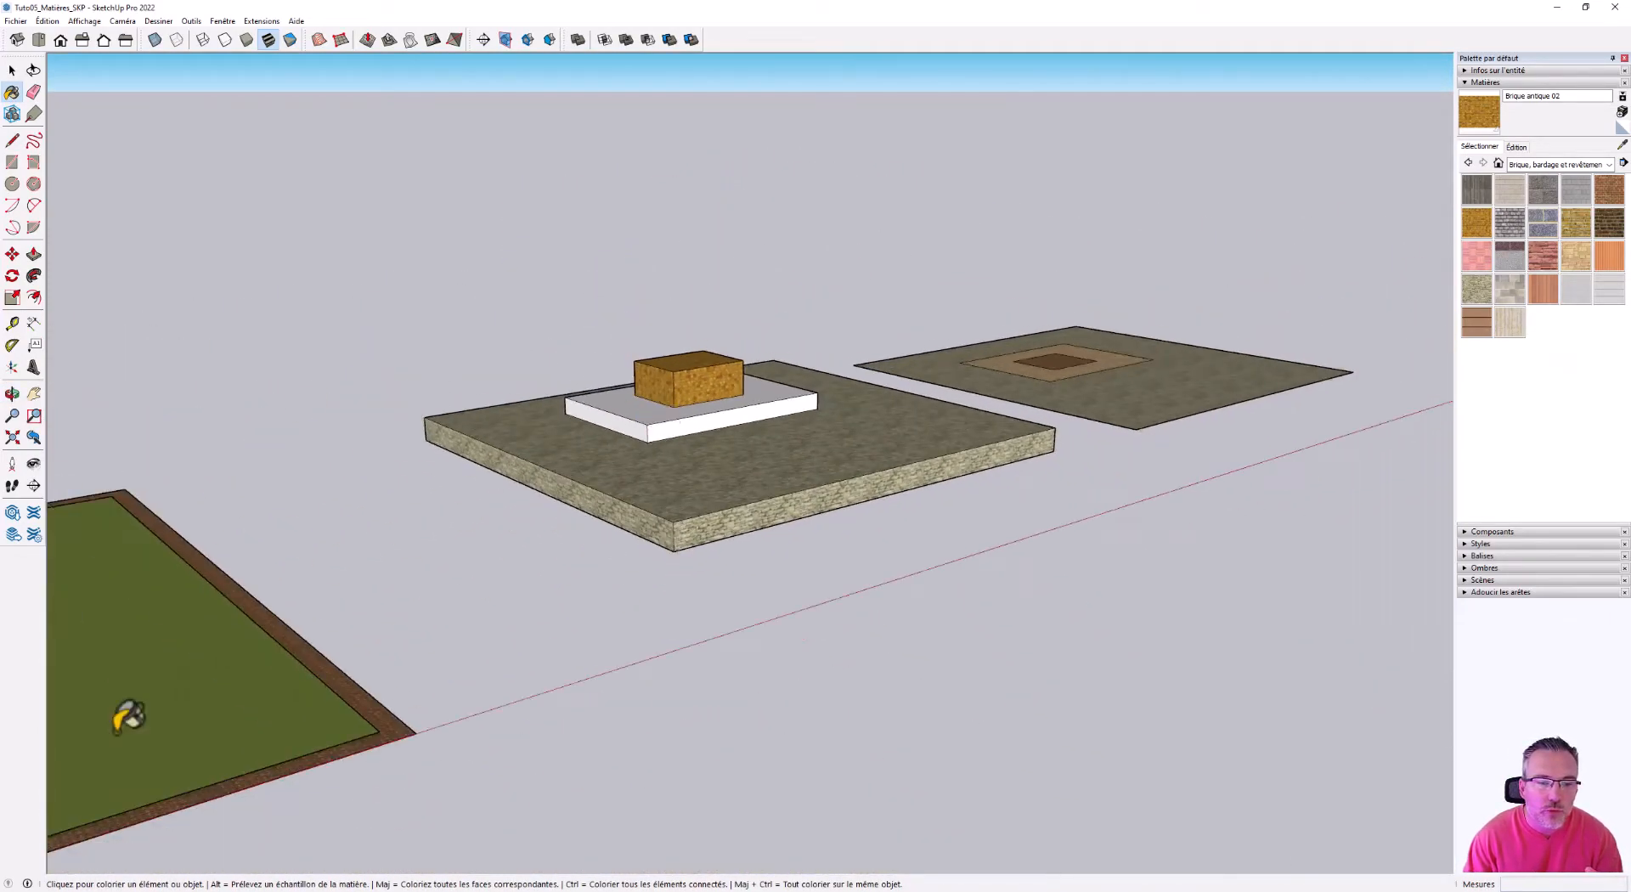
scroll(701, 507, "down", 3)
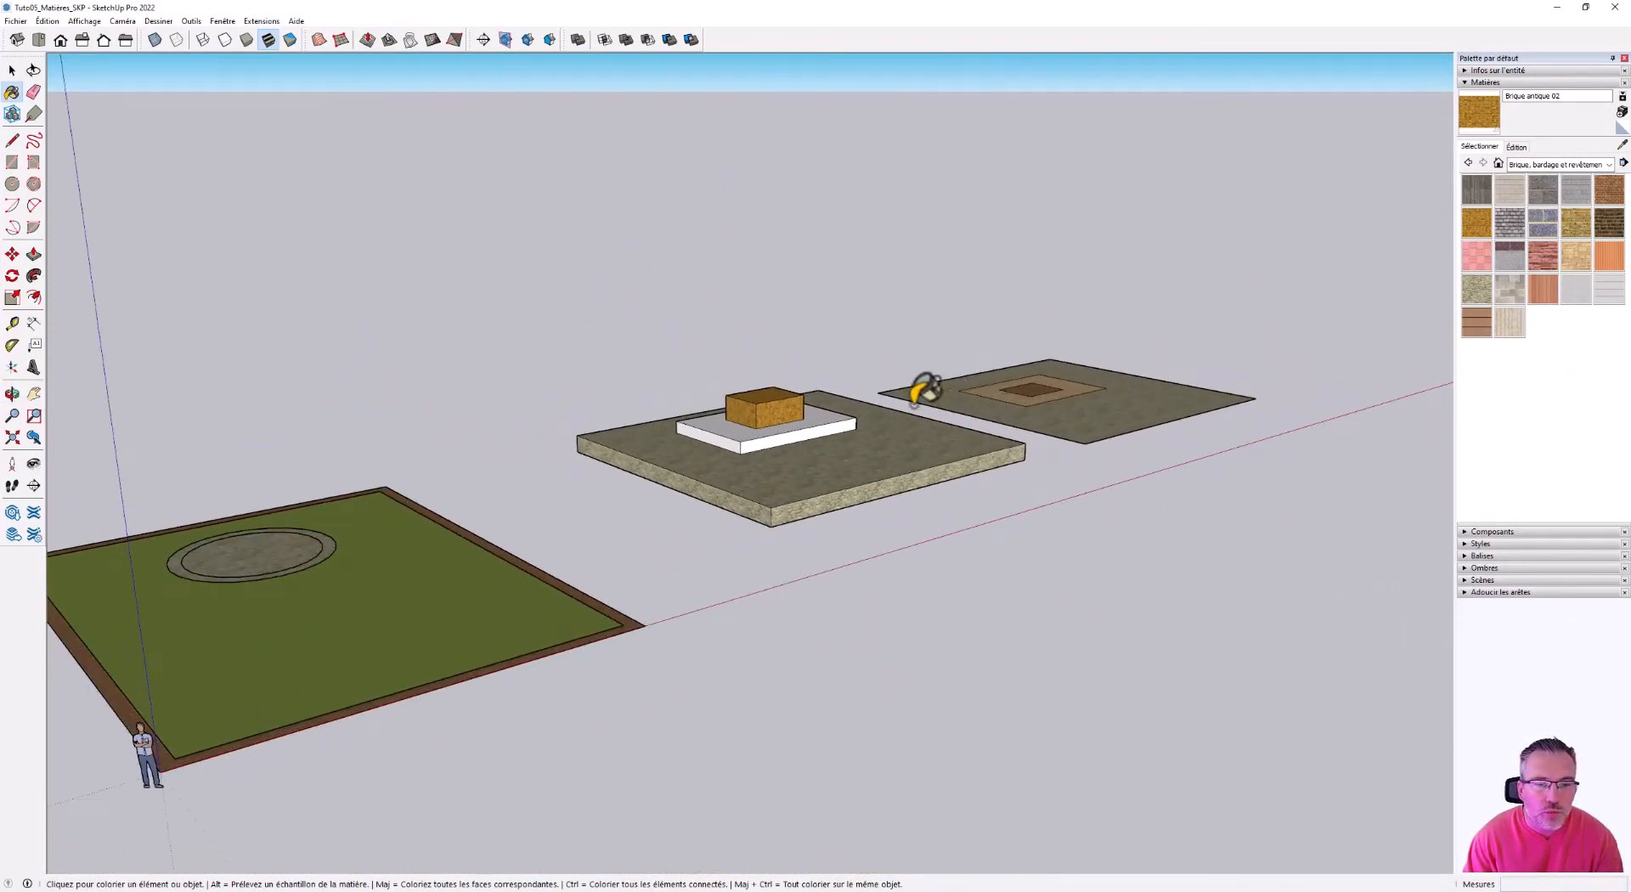
scroll(837, 425, "up", 8)
scroll(848, 391, "down", 1)
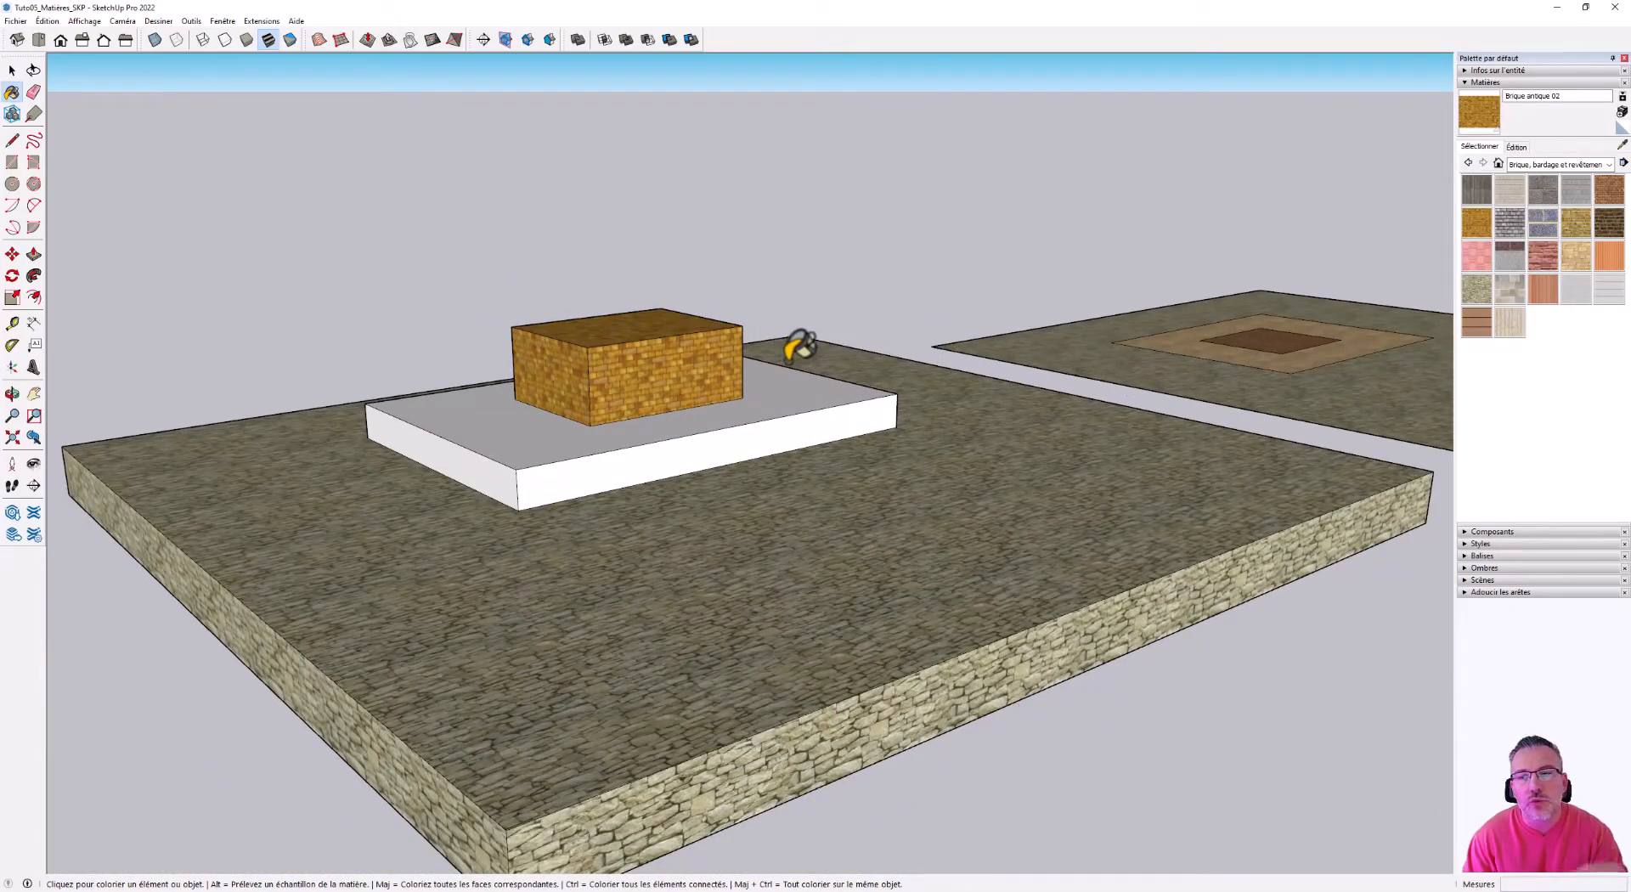
scroll(557, 367, "up", 4)
mouse_move(555, 368)
middle_mouse_down()
mouse_move(641, 339)
mouse_move(600, 349)
middle_mouse_up()
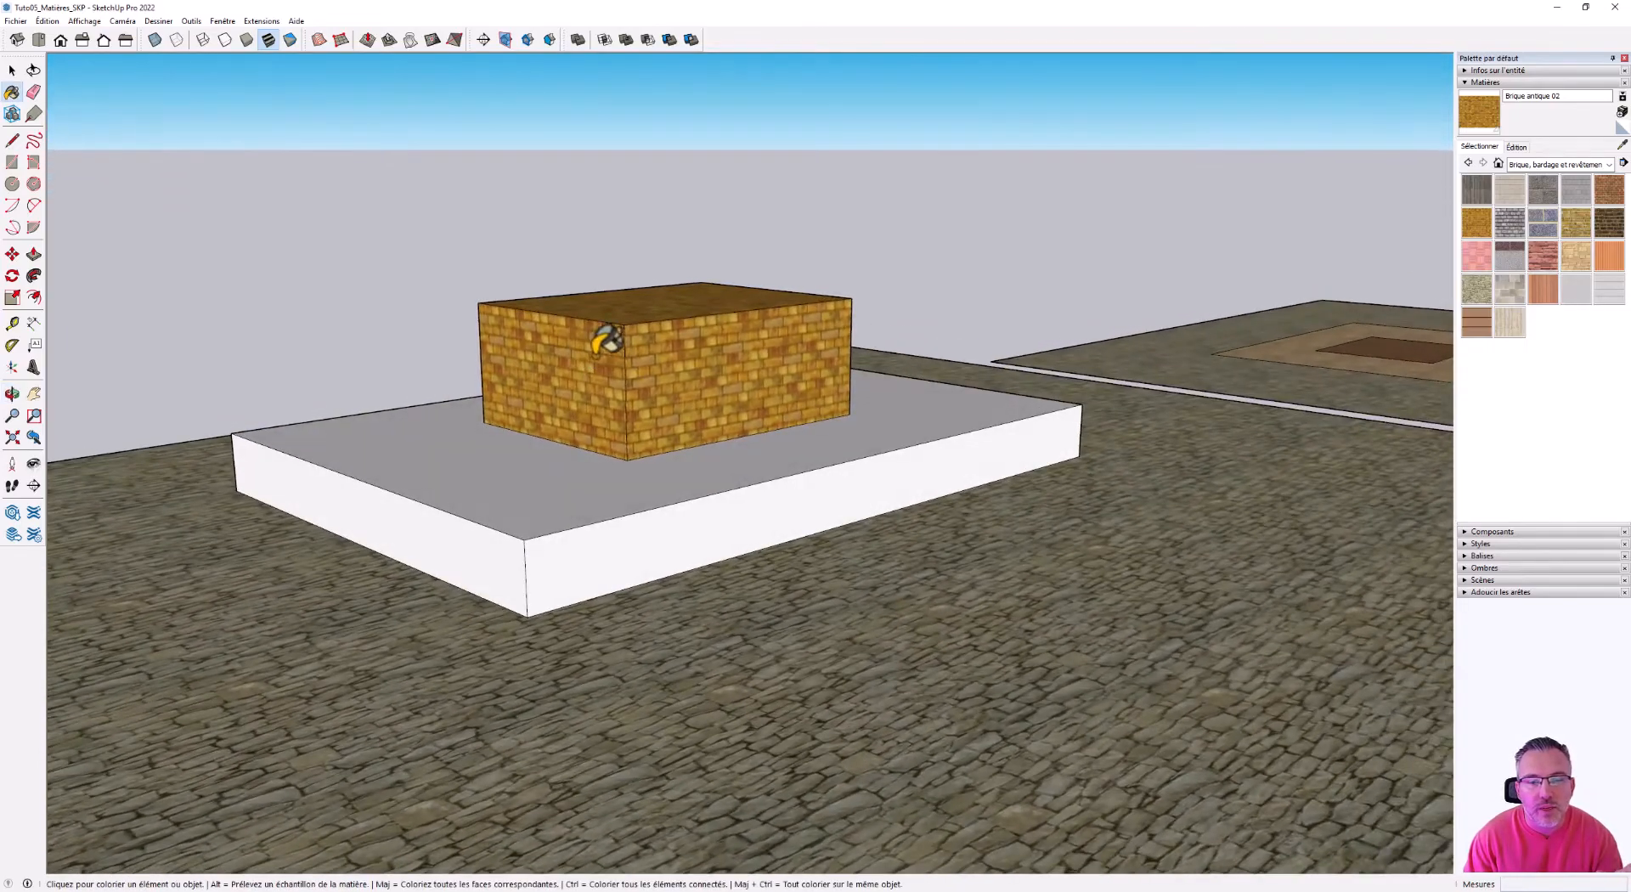
scroll(1104, 463, "down", 3)
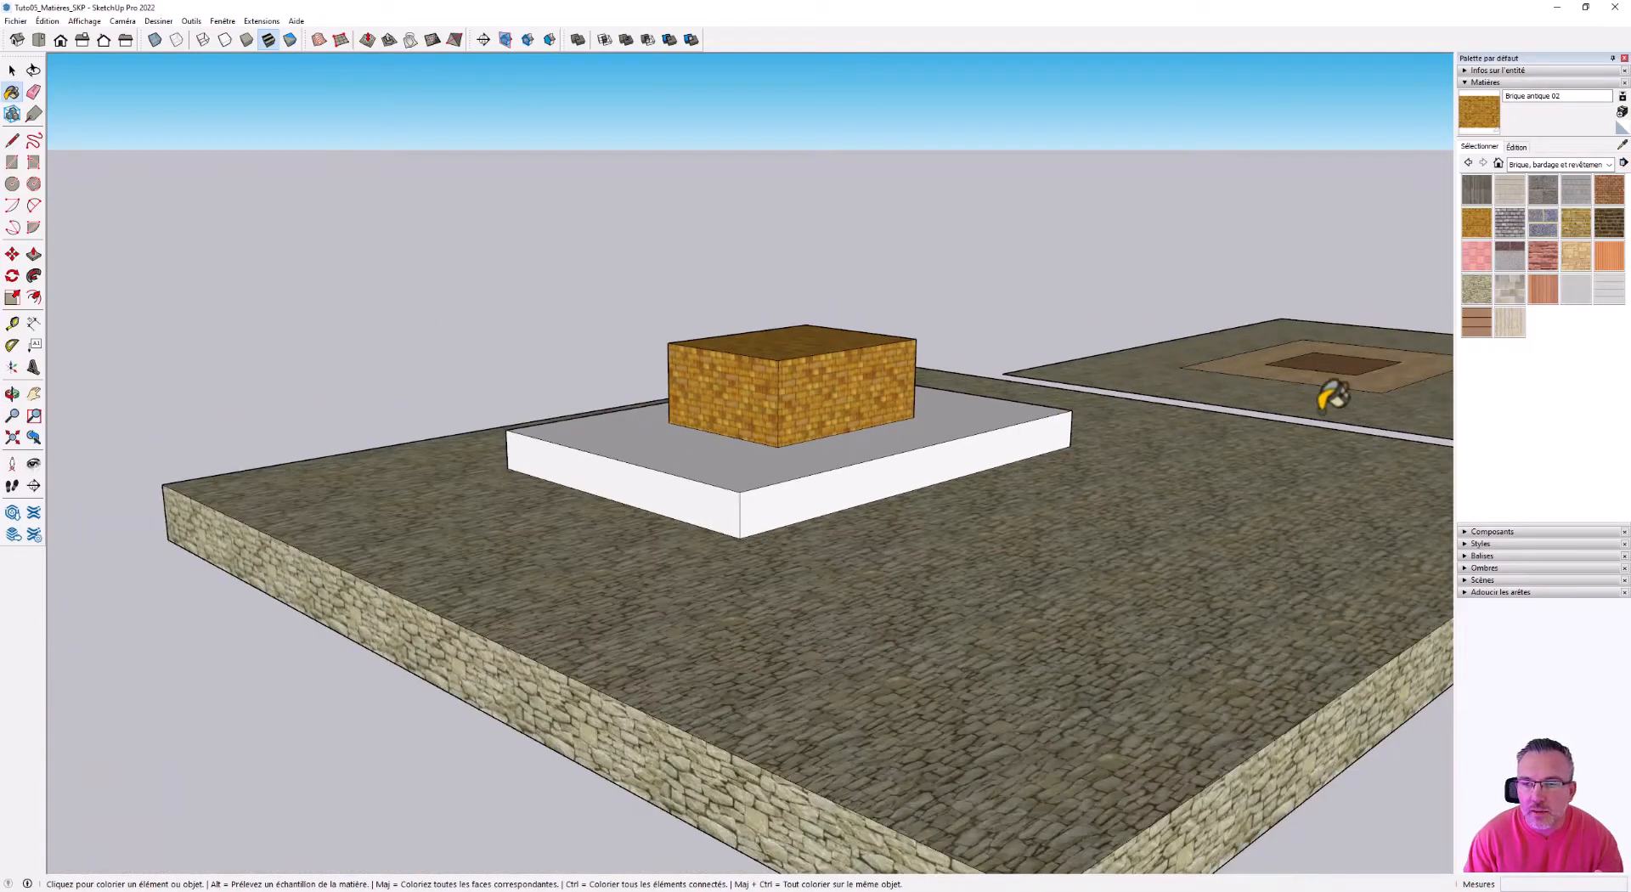
scroll(808, 474, "up", 3)
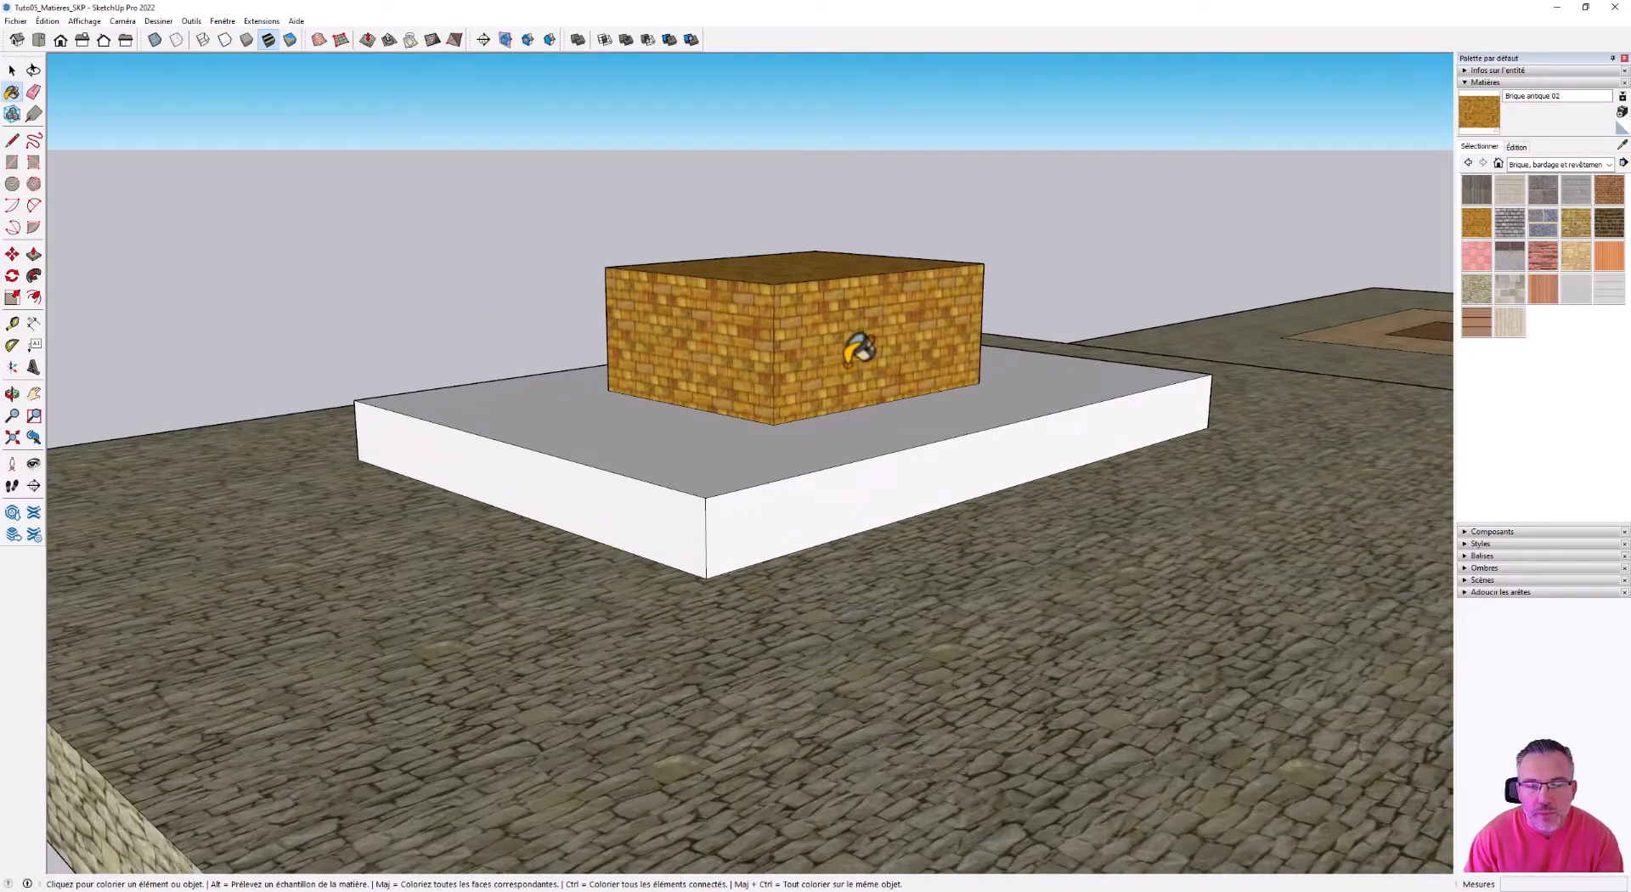
- Paint the top and side faces of the stepped volume's middle tier with Revêtement de type moderne
scroll(854, 346, "up", 2)
left_click(1543, 285)
left_click(1007, 429)
left_click(888, 514)
left_click(459, 554)
mouse_move(875, 523)
middle_mouse_down()
mouse_move(741, 546)
mouse_move(425, 557)
middle_mouse_up()
scroll(504, 504, "down", 3)
left_click(507, 495)
middle_click_drag(532, 466, 659, 395)
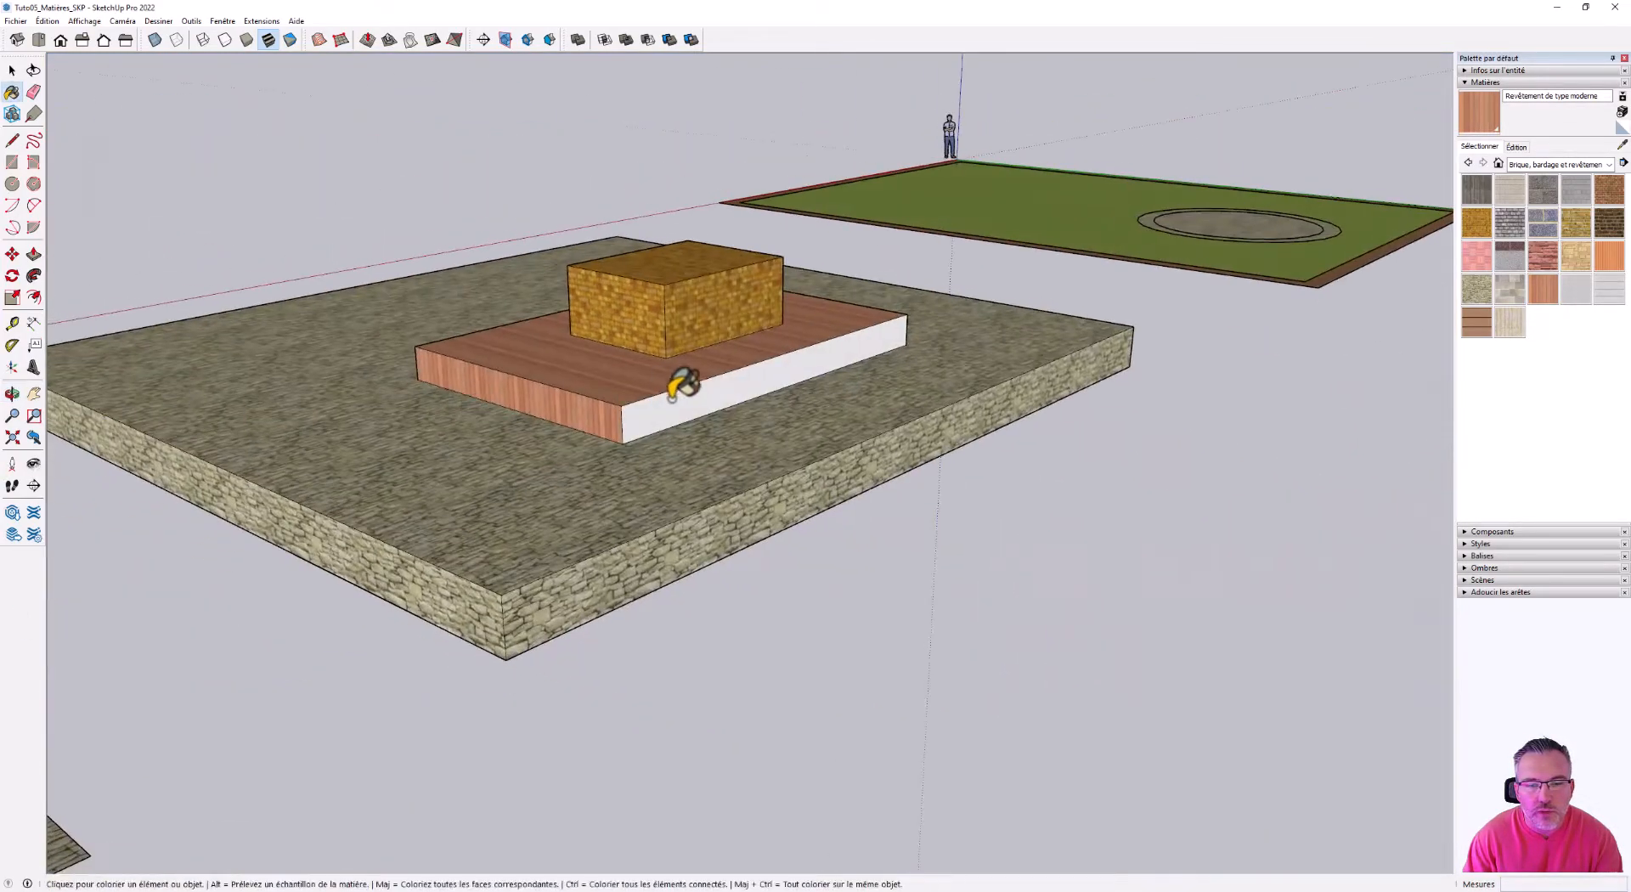
- Extrude the pre-painted flat layout with Push/Pull, raising the brown centre block, the beige middle tier and the stone base
middle_click_drag(250, 418, 663, 340)
scroll(415, 333, "down", 4)
middle_click_drag(544, 394, 573, 493)
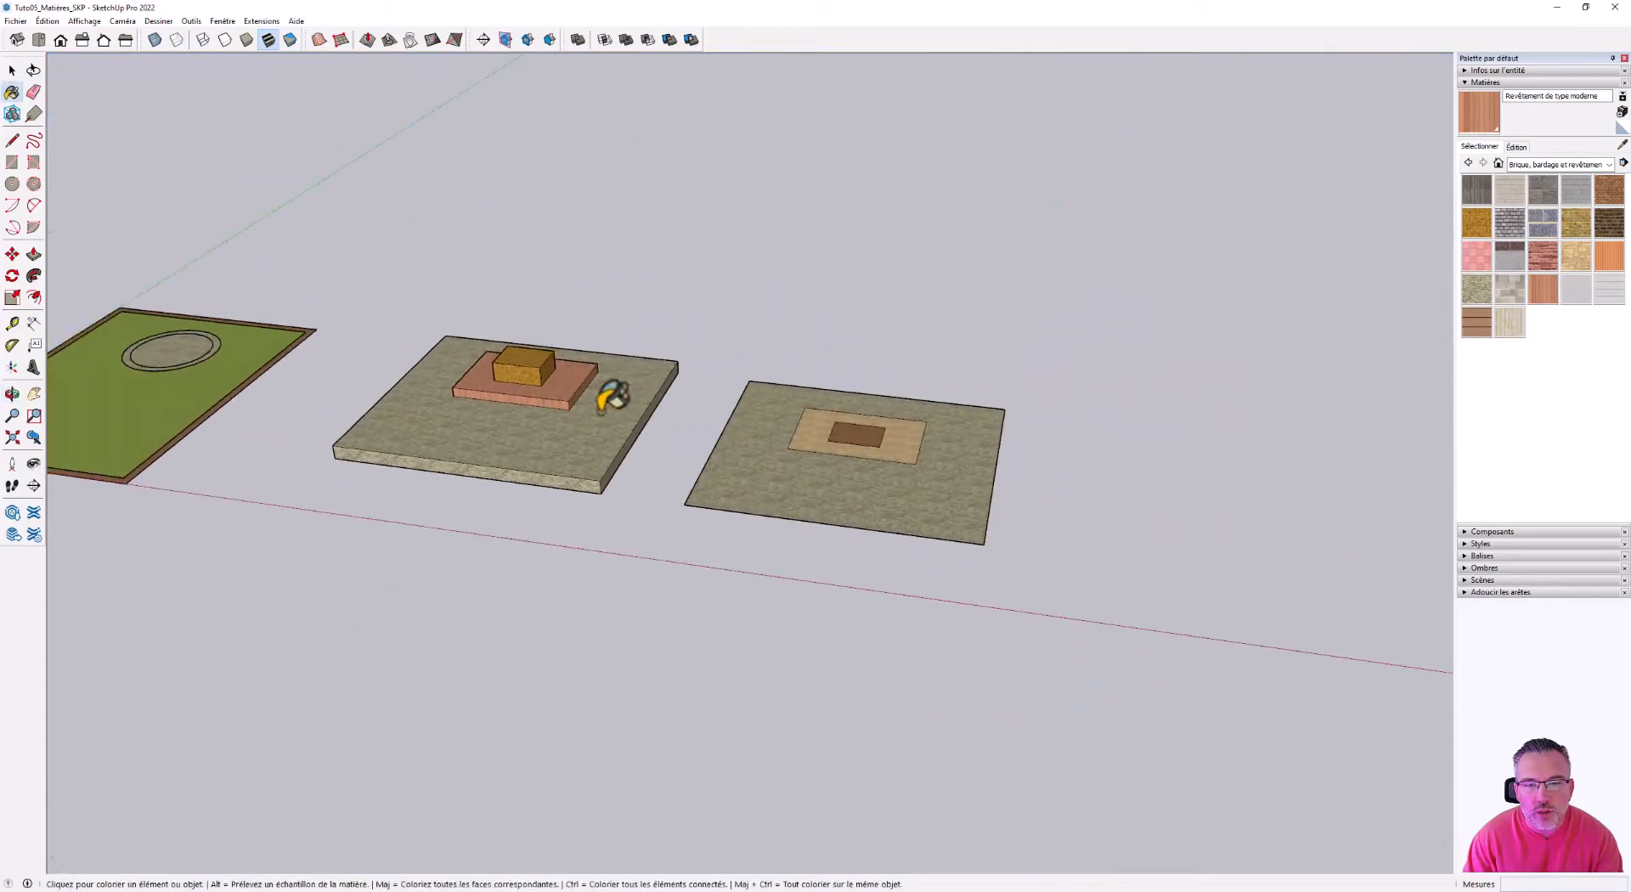
scroll(901, 438, "up", 4)
scroll(806, 438, "up", 5)
key("p")
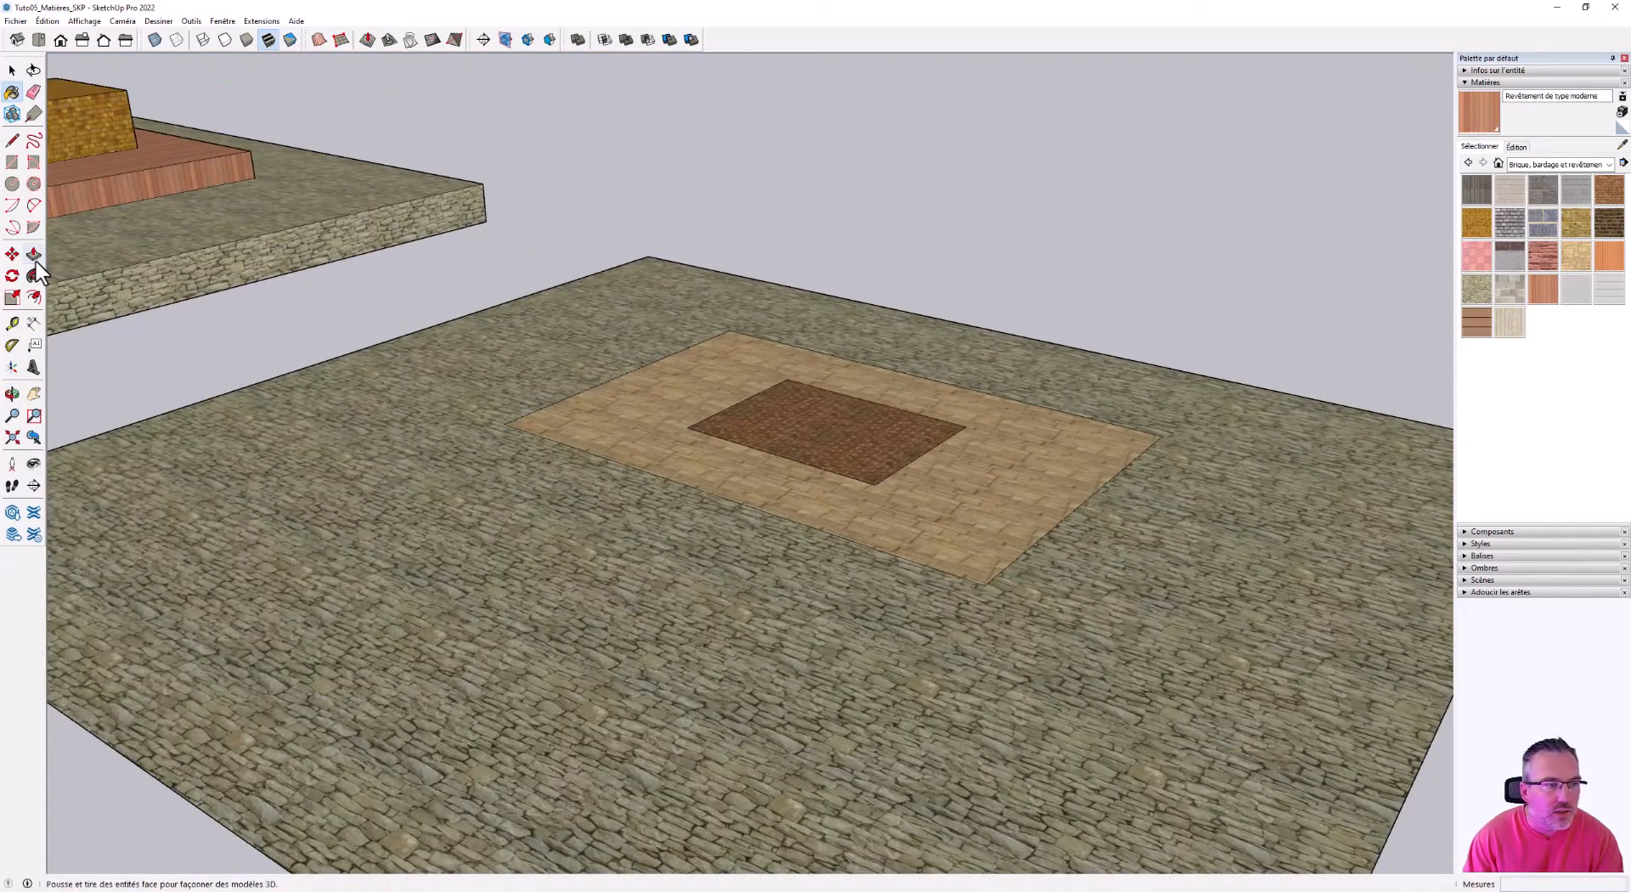
left_click_drag(865, 467, 867, 284)
left_click_drag(969, 520, 979, 438)
scroll(978, 438, "down", 3)
left_click_drag(997, 567, 1016, 523)
middle_click_drag(952, 503, 705, 491)
middle_click_drag(637, 481, 1093, 527)
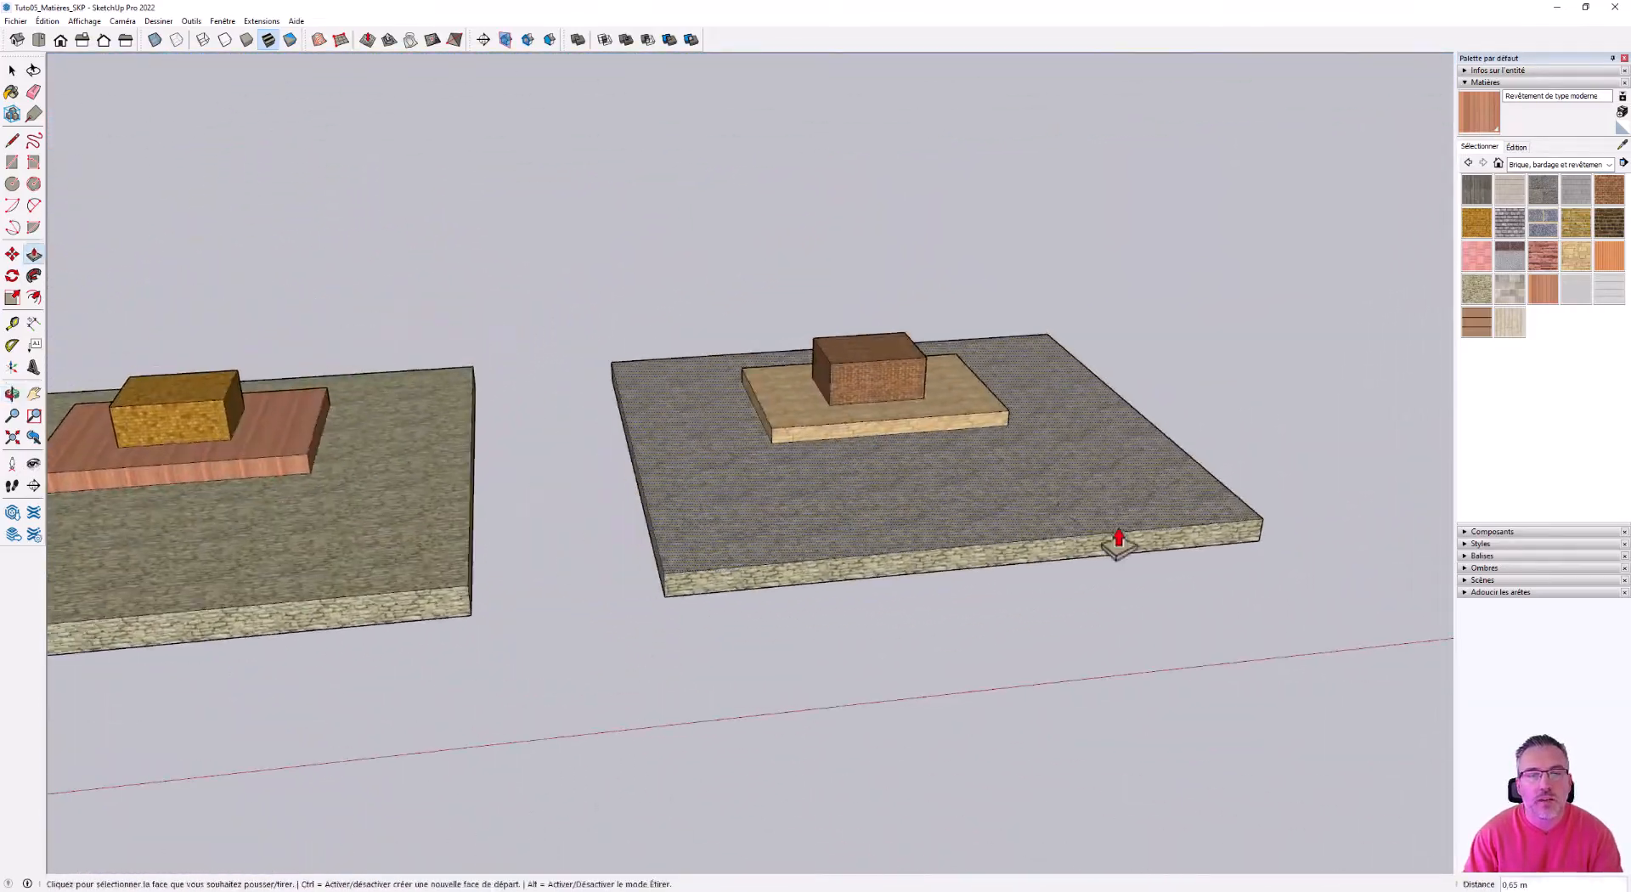
scroll(921, 495, "down", 5)
middle_click_drag(921, 495, 782, 612)
- Delete both stepped test volumes, leaving only the garden layout
left_click(12, 71)
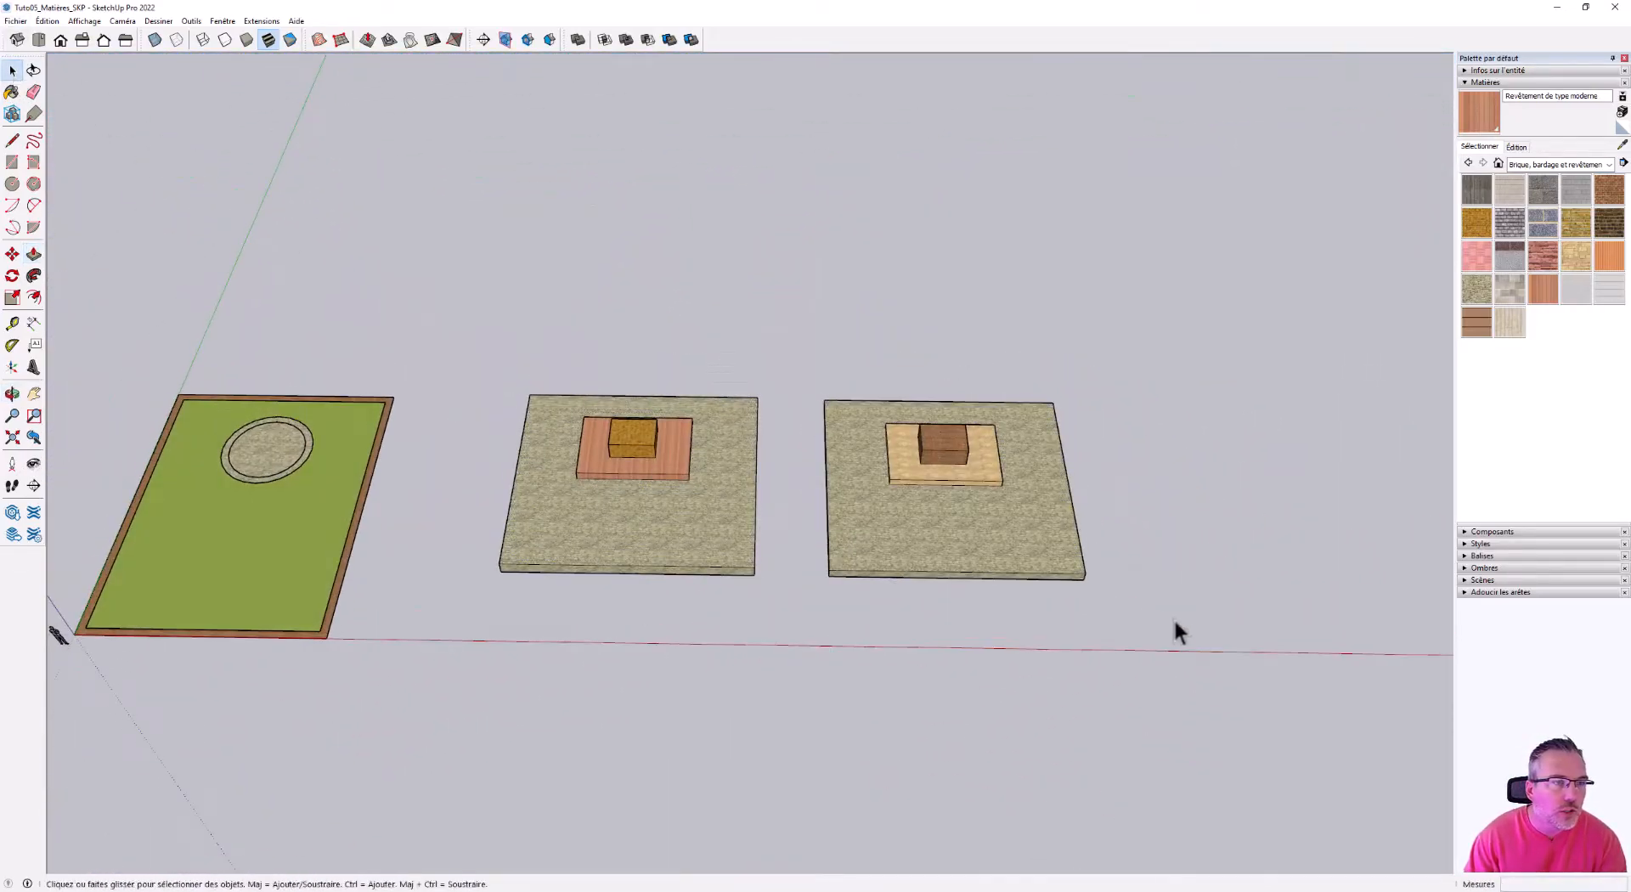
left_click_drag(469, 304, 471, 308)
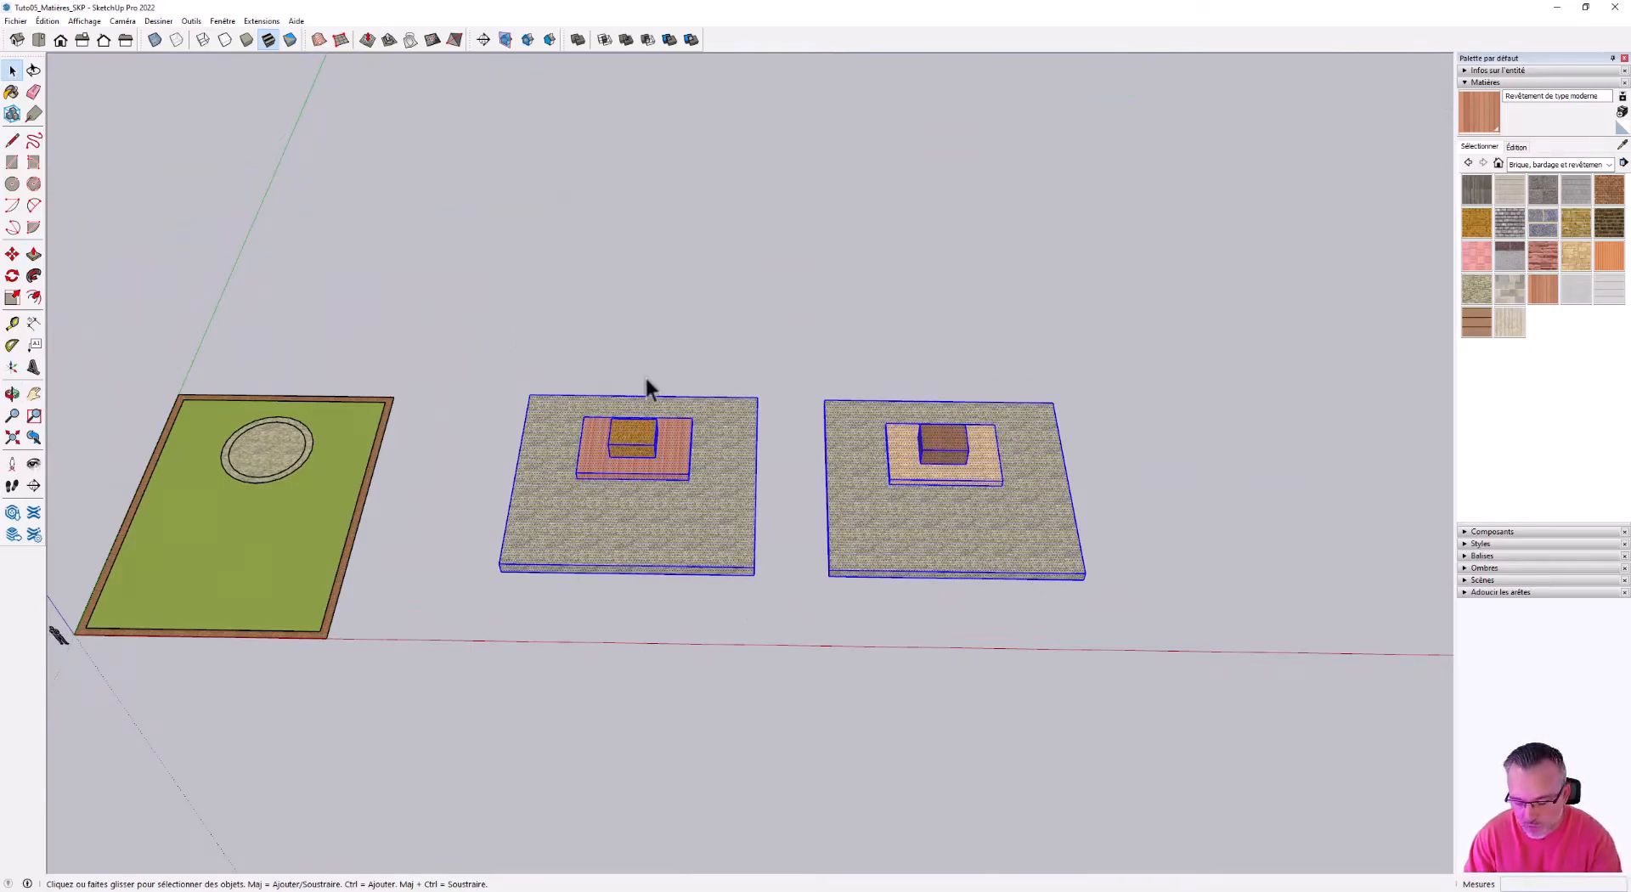
key("Delete")
scroll(881, 495, "down", 1)
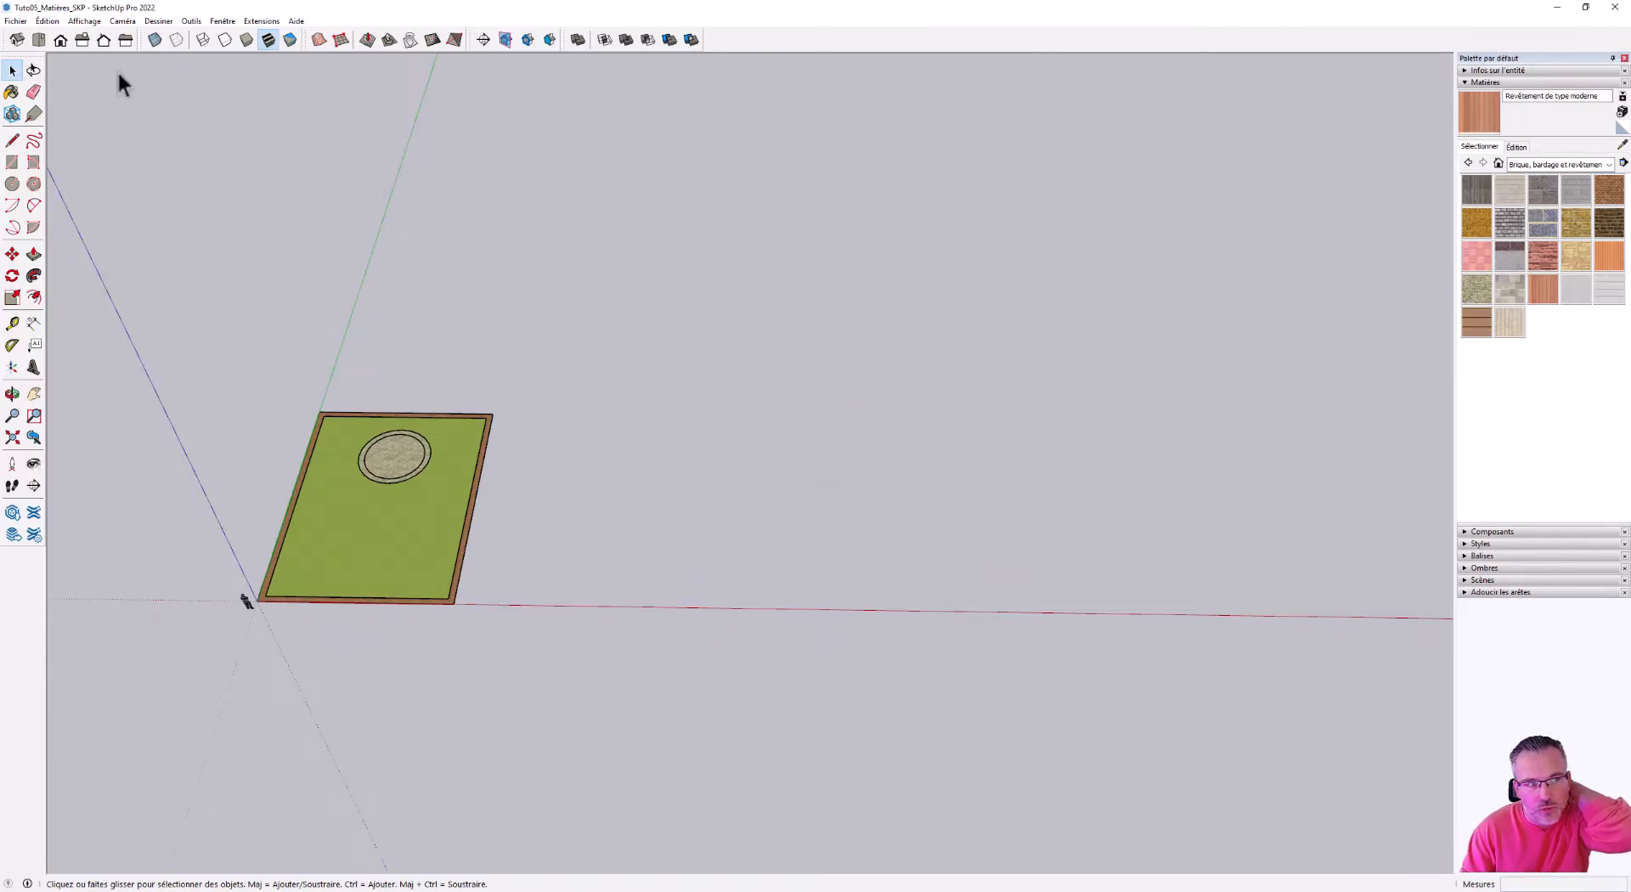
- Examine the garden layout from above and in perspective around the circular stone basin
left_click(39, 39)
scroll(889, 446, "up", 3)
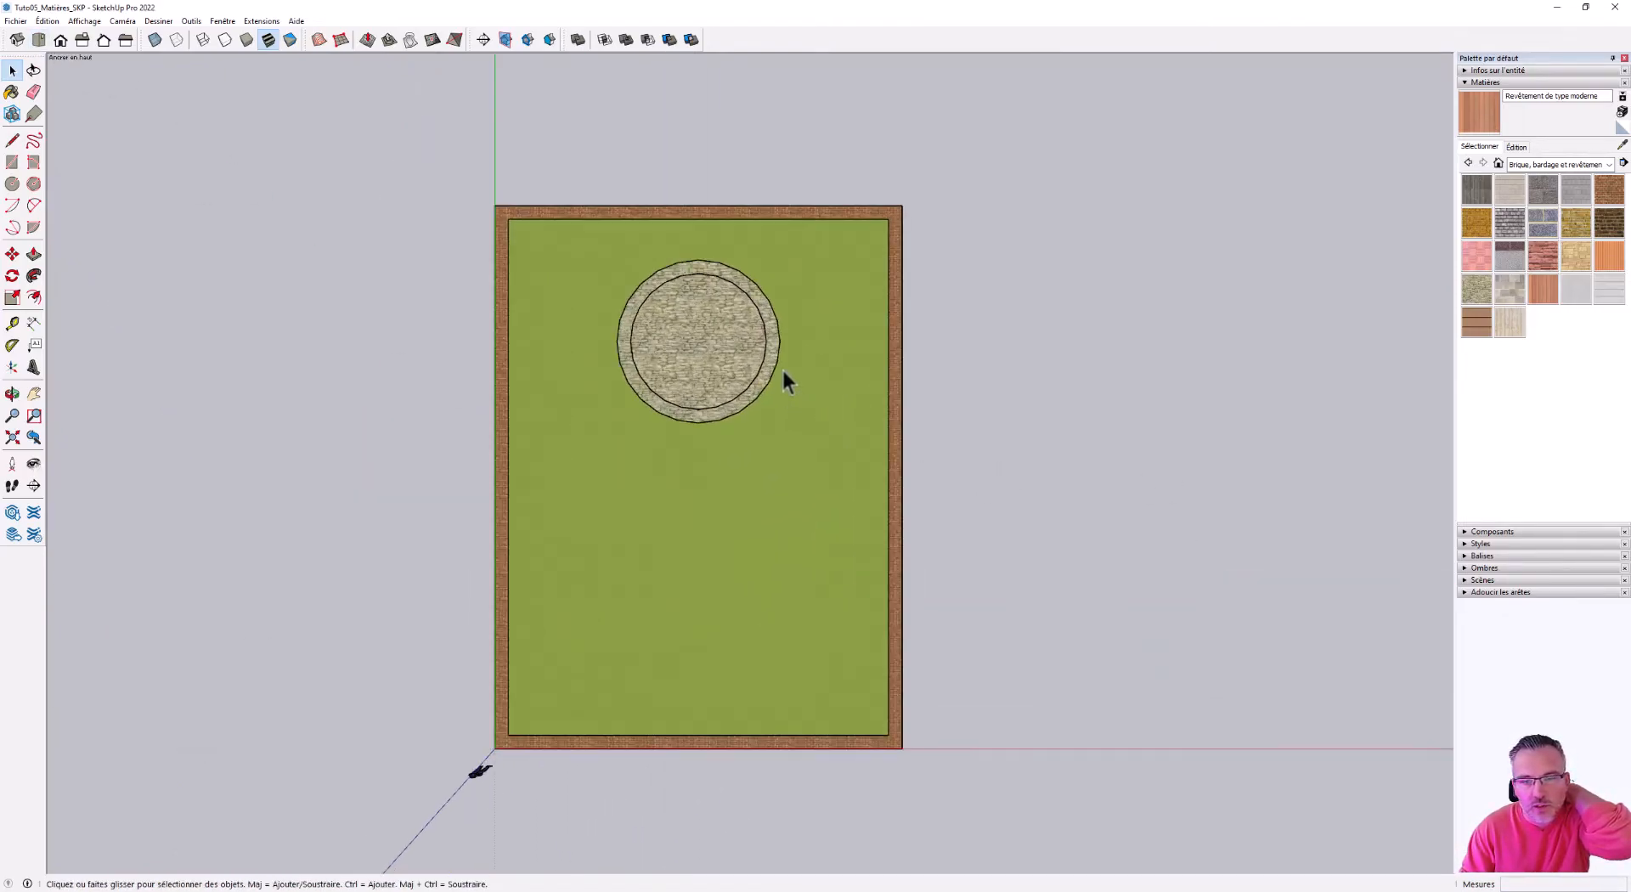
scroll(666, 331, "up", 4)
scroll(1005, 546, "down", 2)
middle_click_drag(1005, 546, 834, 90)
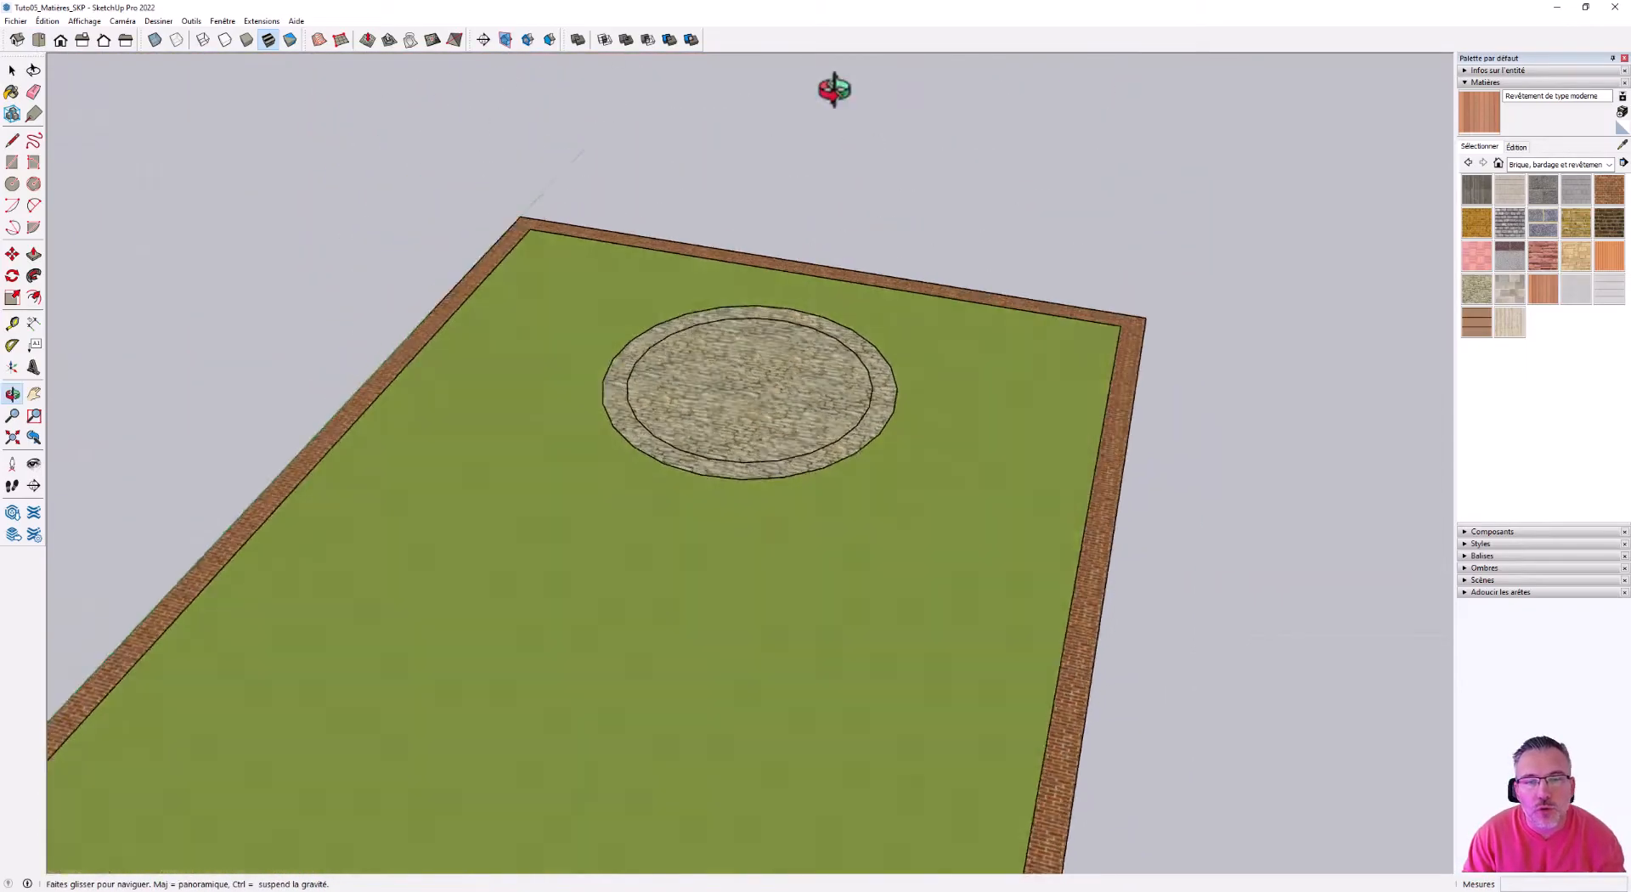
scroll(794, 273, "down", 3)
scroll(815, 317, "up", 4)
scroll(802, 332, "down", 2)
left_click_drag(802, 332, 783, 233)
key("space")
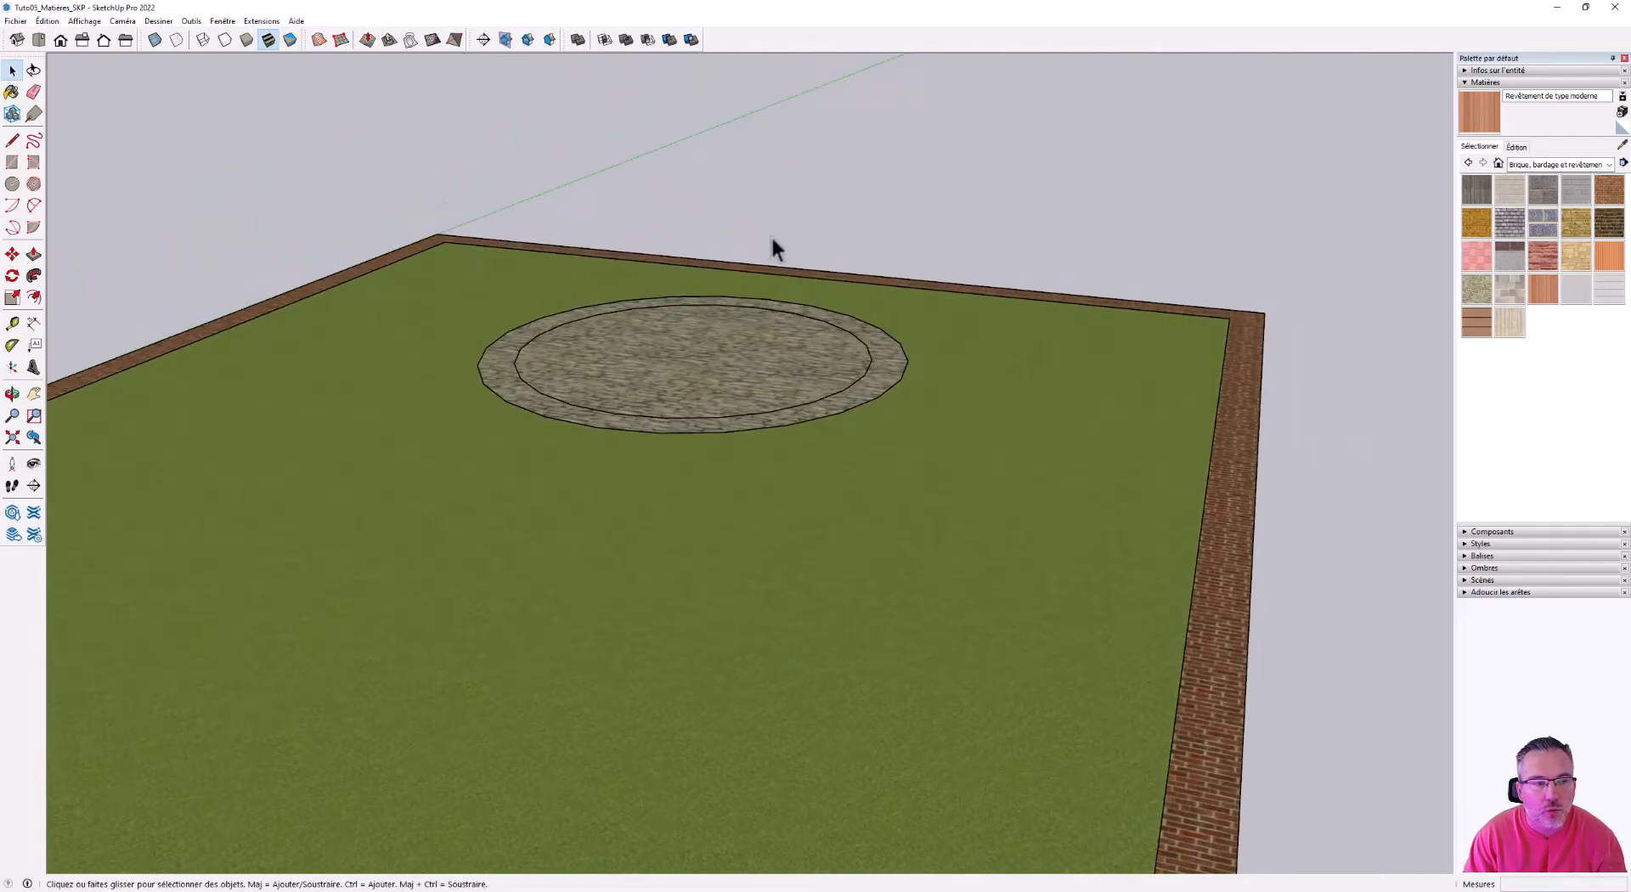
scroll(733, 289, "up", 2)
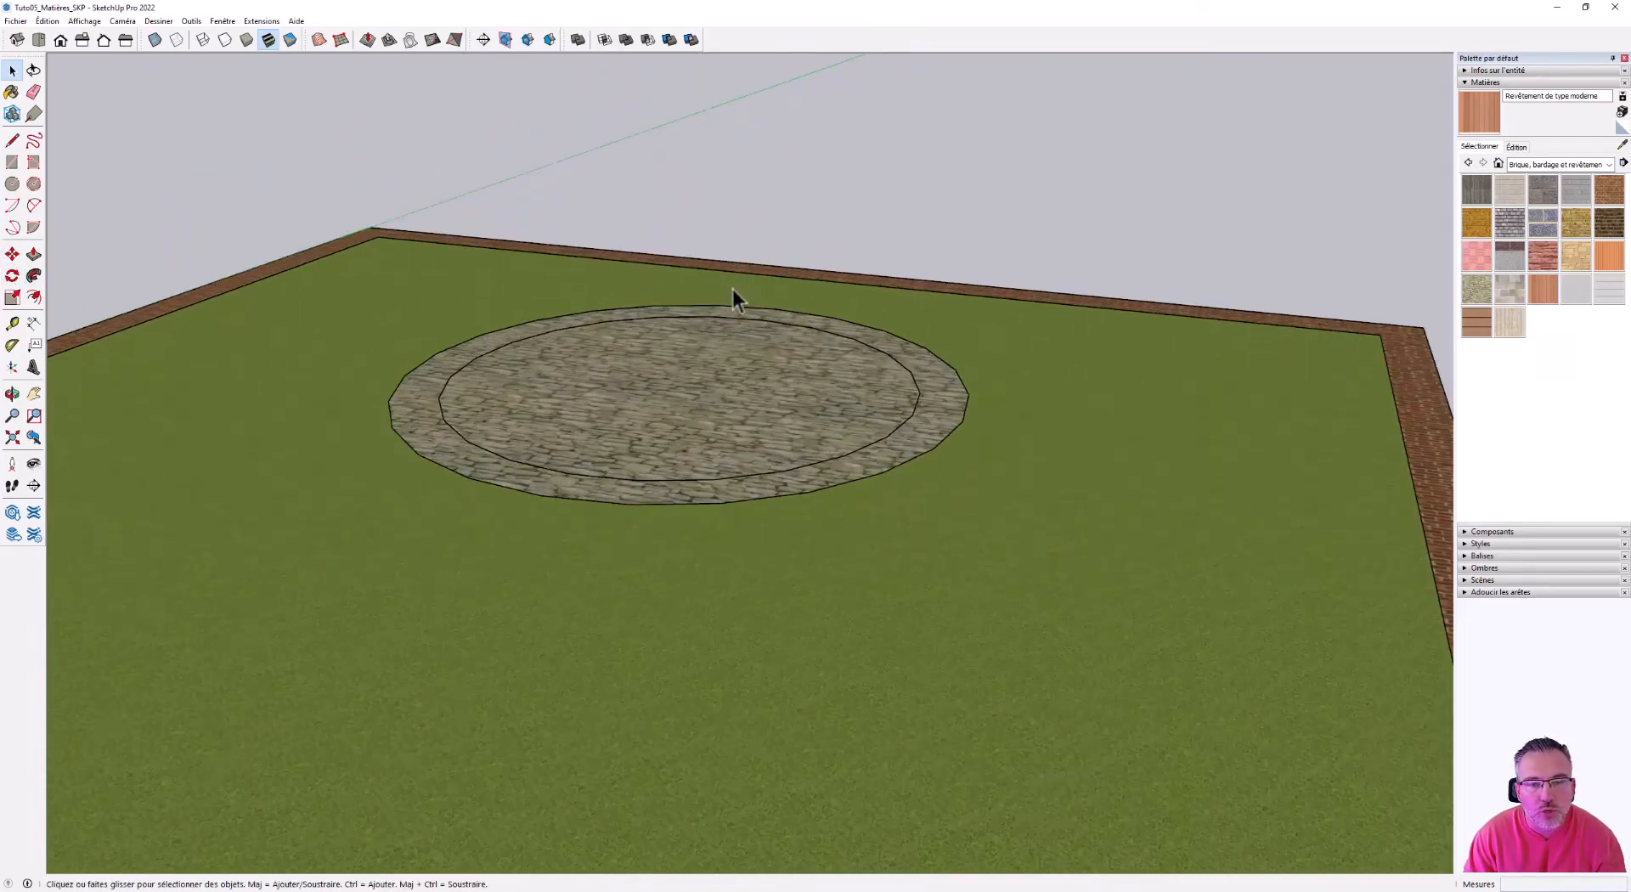
- Open the nested group of the basin's stone ring and extrude its face upward into a low rim
double_click(469, 355)
left_click(33, 253)
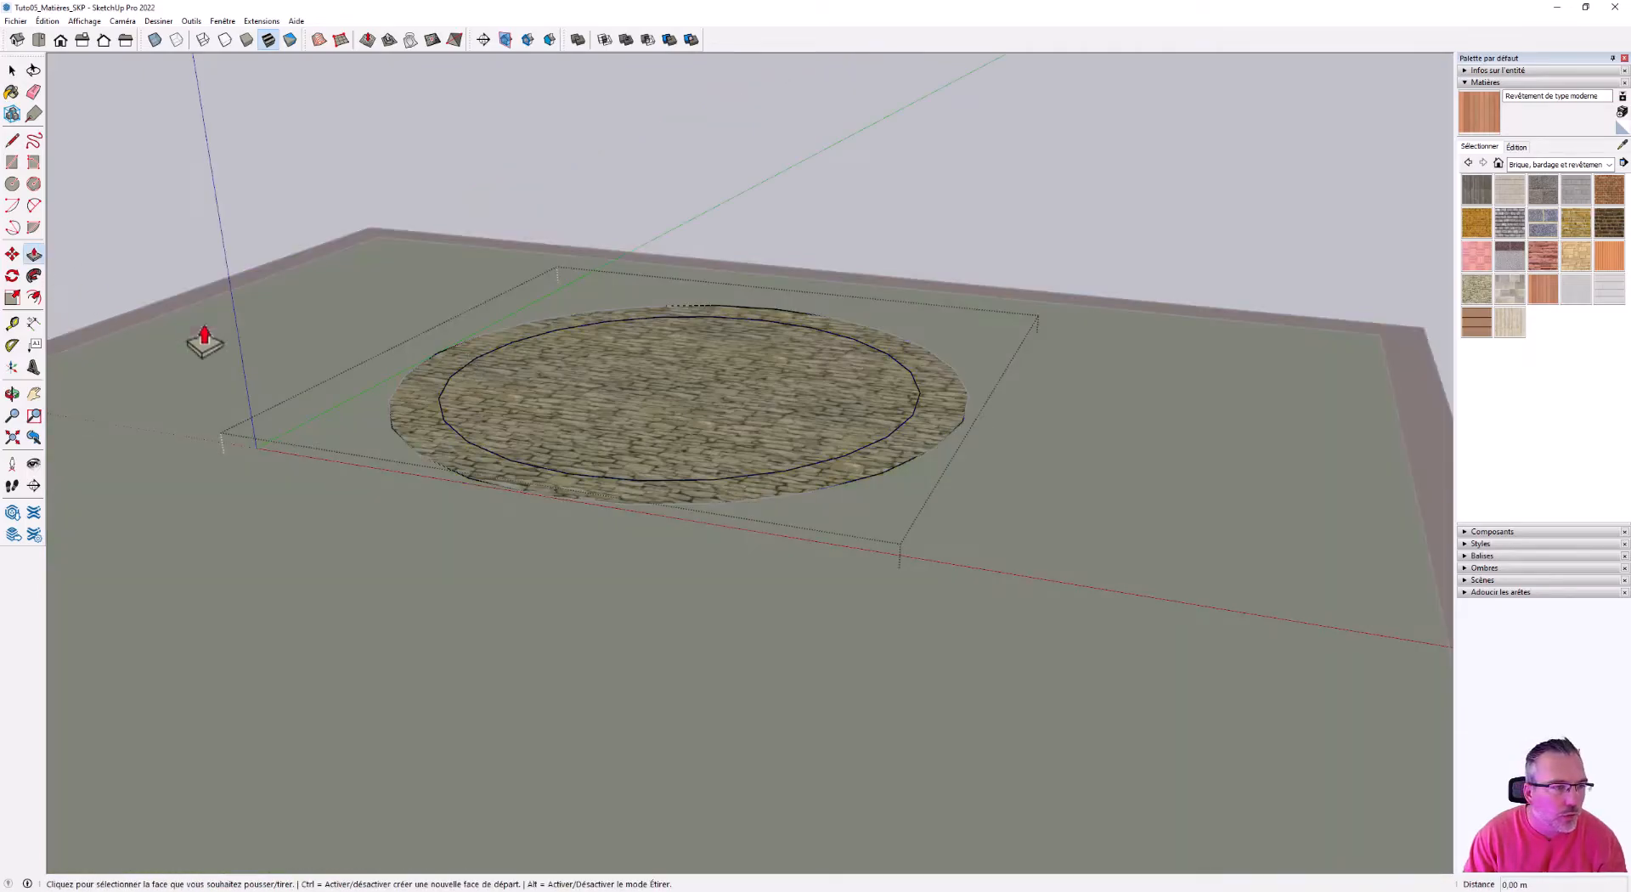
key("space")
double_click(419, 404)
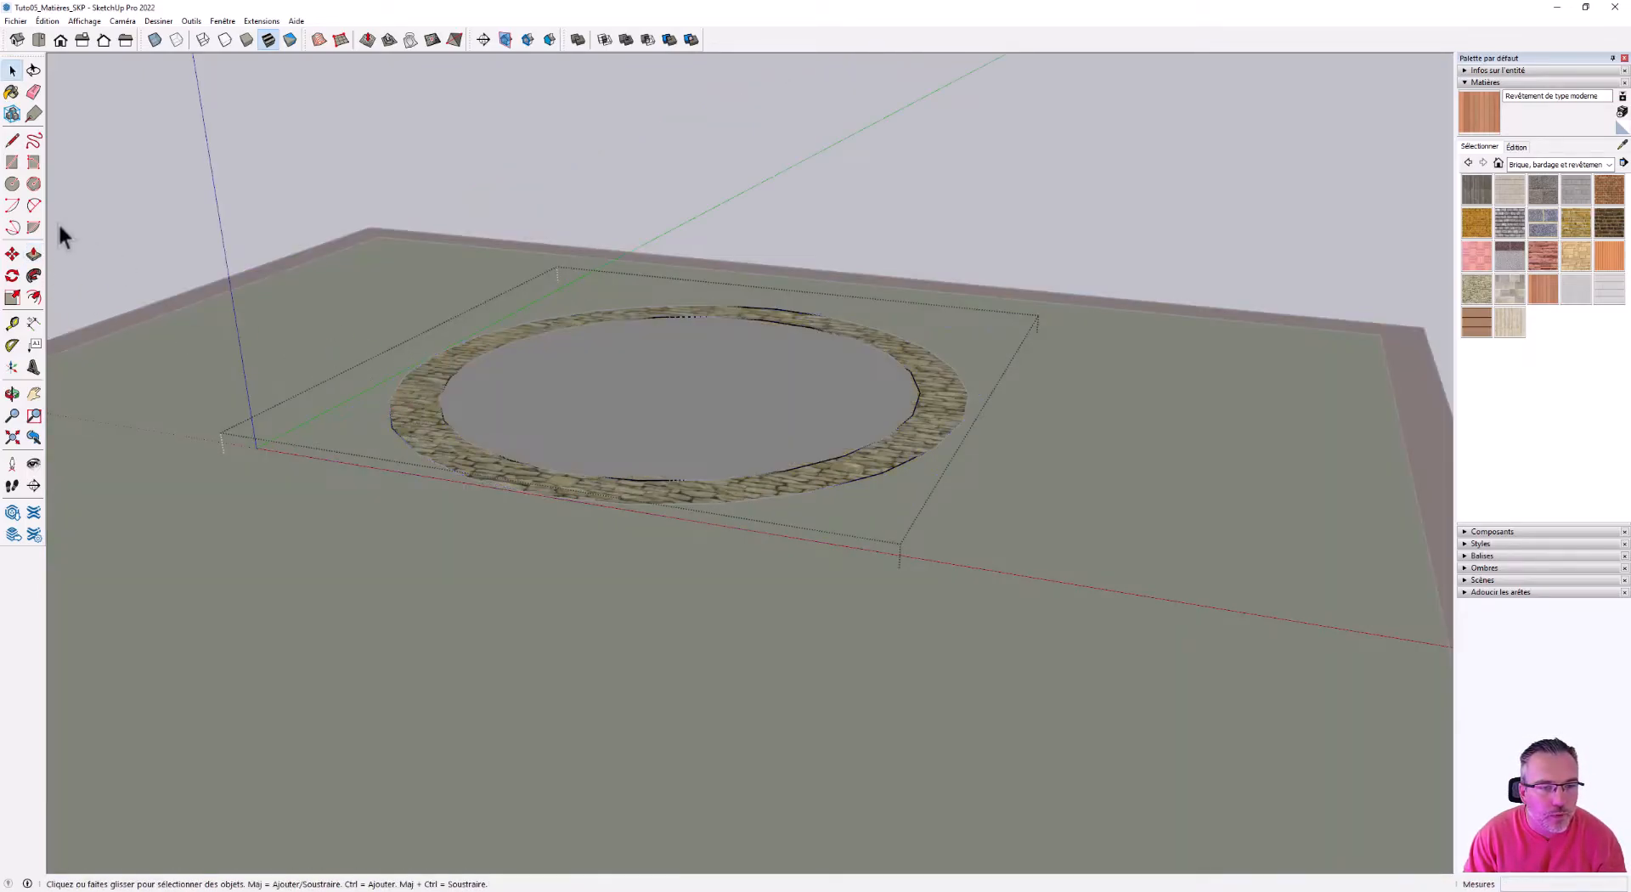
left_click(34, 254)
left_click(408, 400)
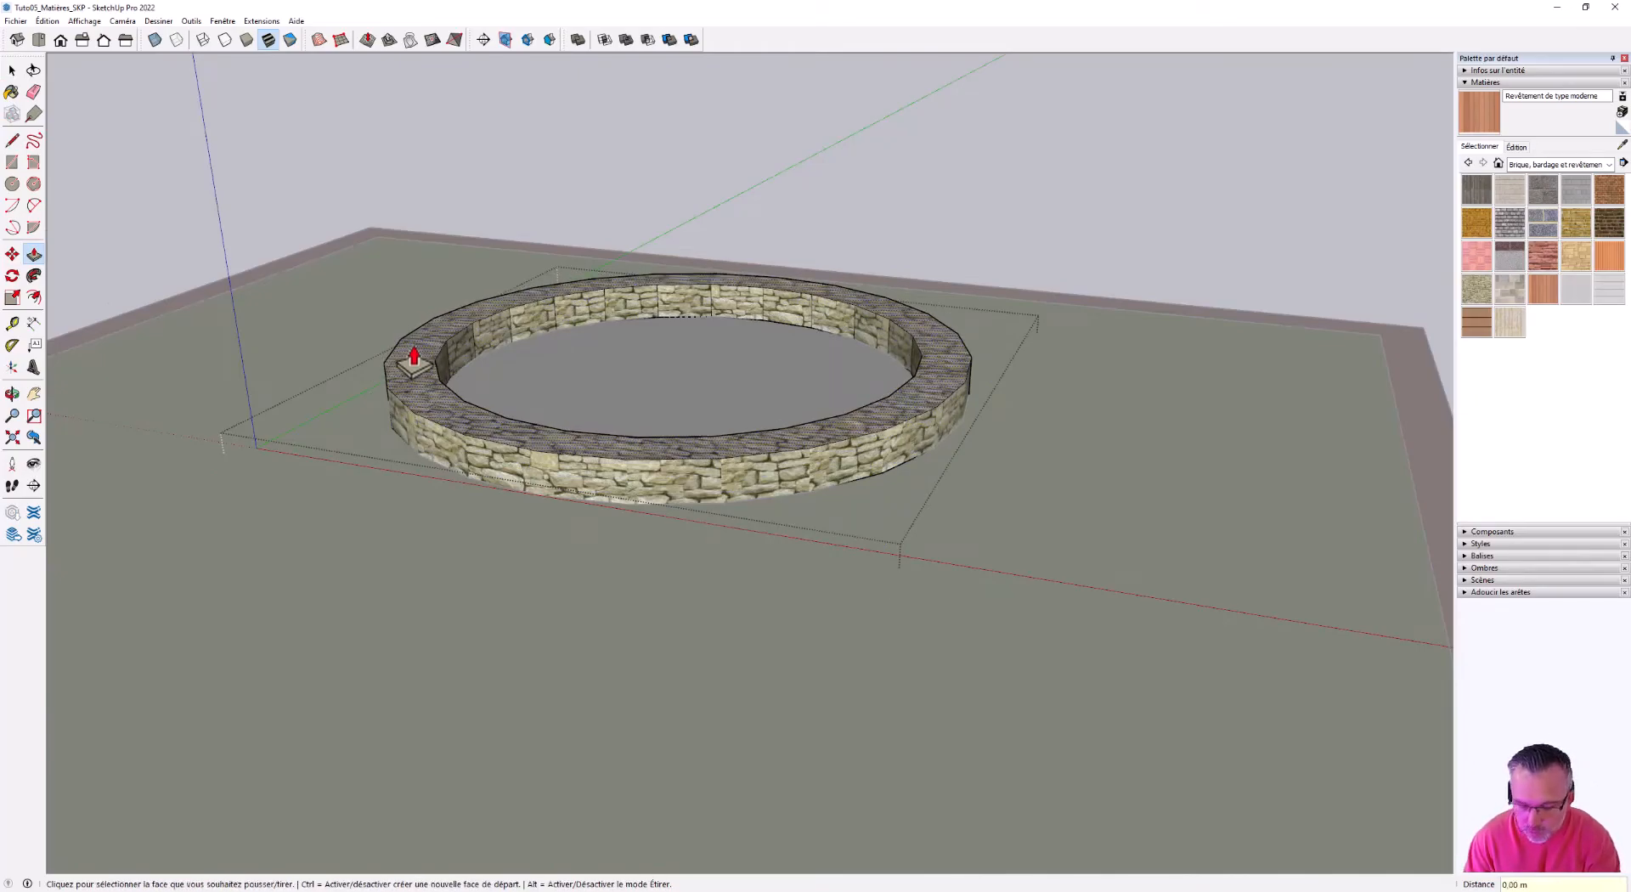
key("Return")
- Copy the basin's circular stone floor vertically to just below the top of the rim
left_click(13, 72)
middle_click_drag(901, 298, 994, 333)
scroll(852, 271, "down", 3)
middle_click_drag(851, 272, 650, 369)
scroll(849, 328, "up", 6)
left_click(884, 136)
left_click(690, 435)
middle_click_drag(1054, 314, 101, 375)
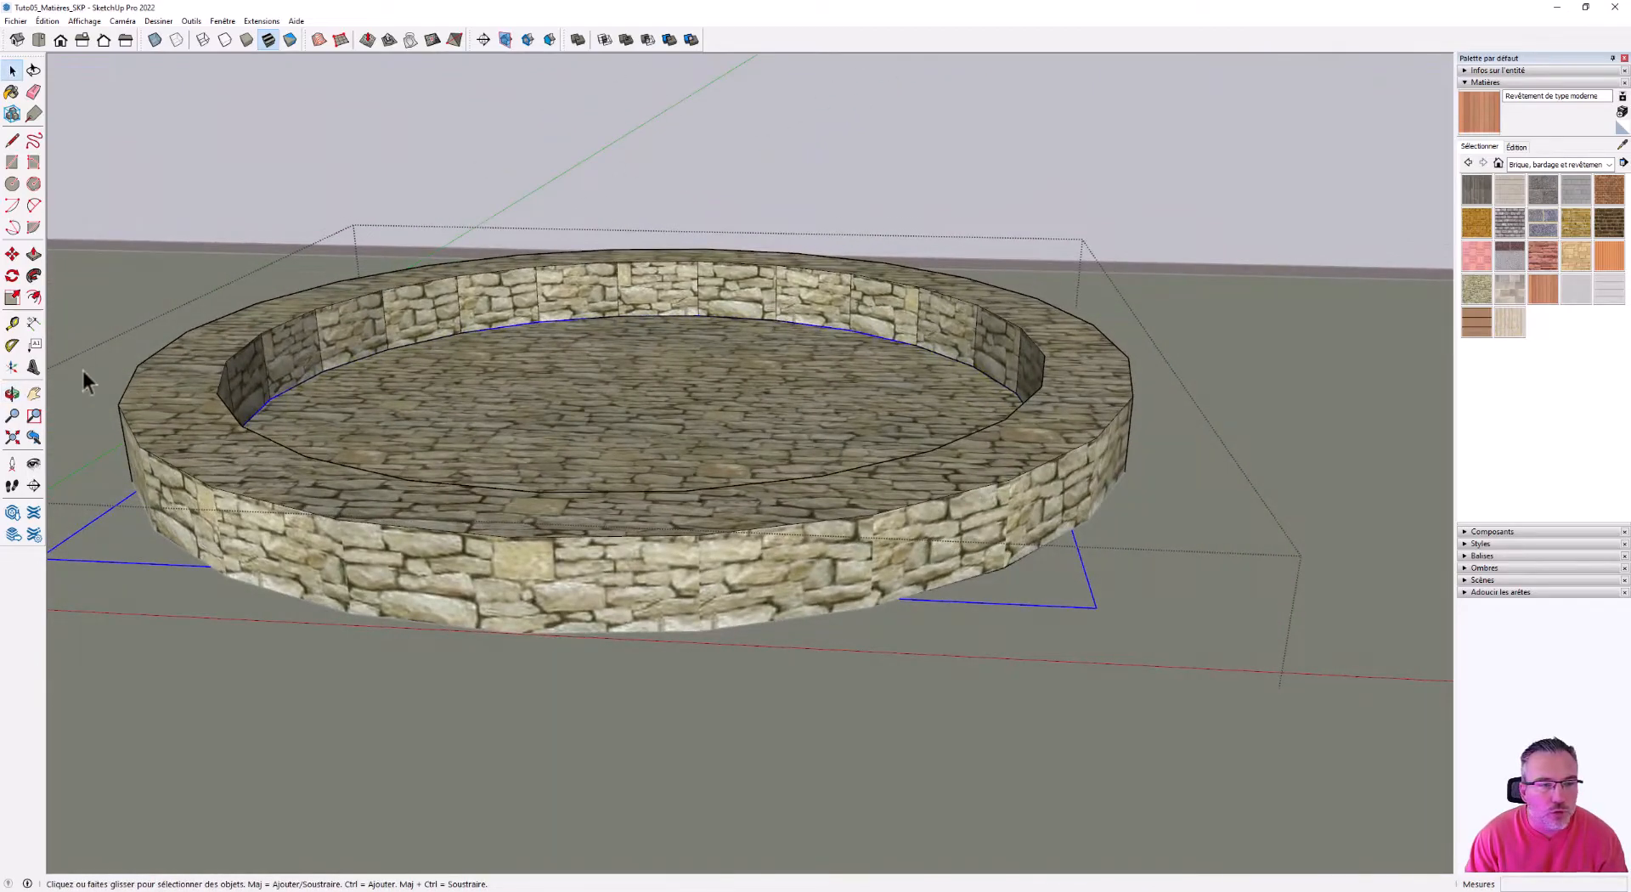
left_click(13, 255)
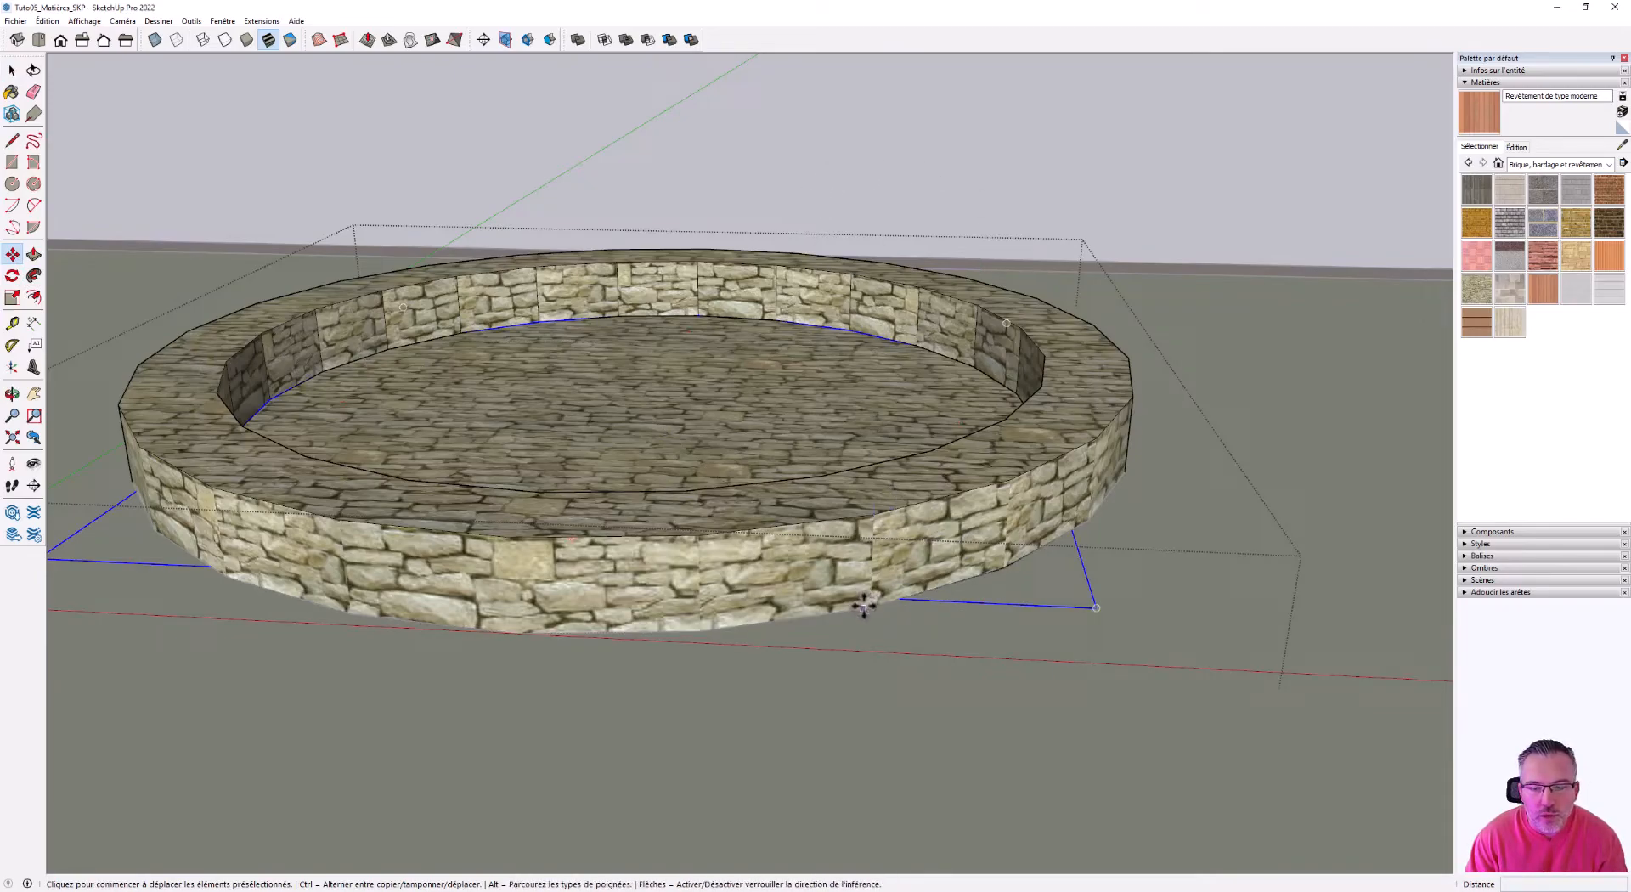
key("ctrl")
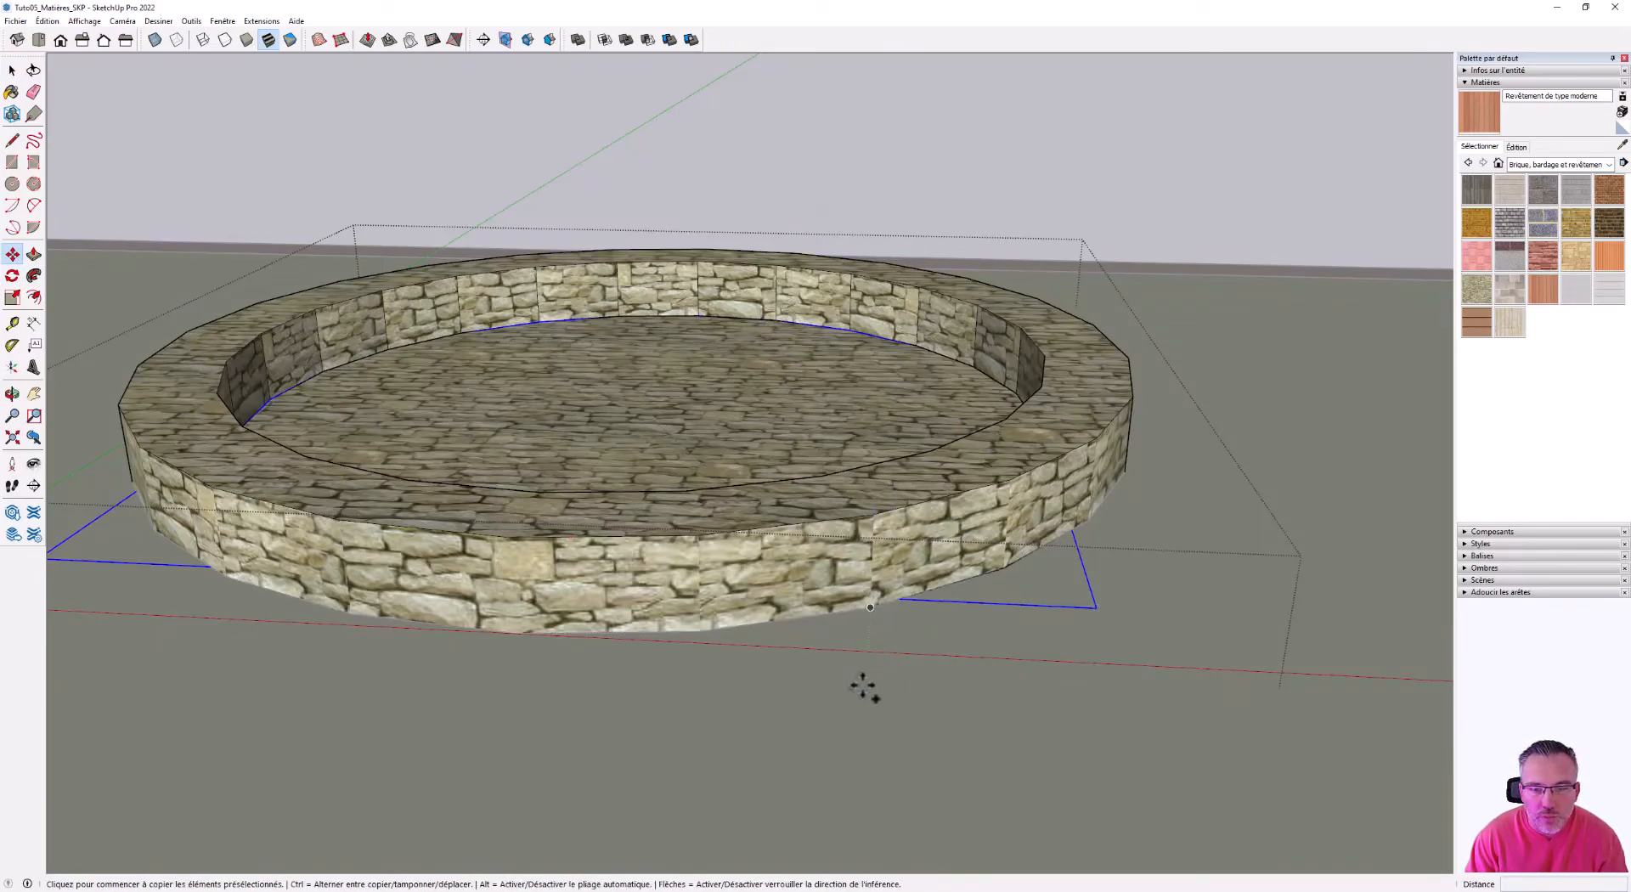
left_click(870, 607)
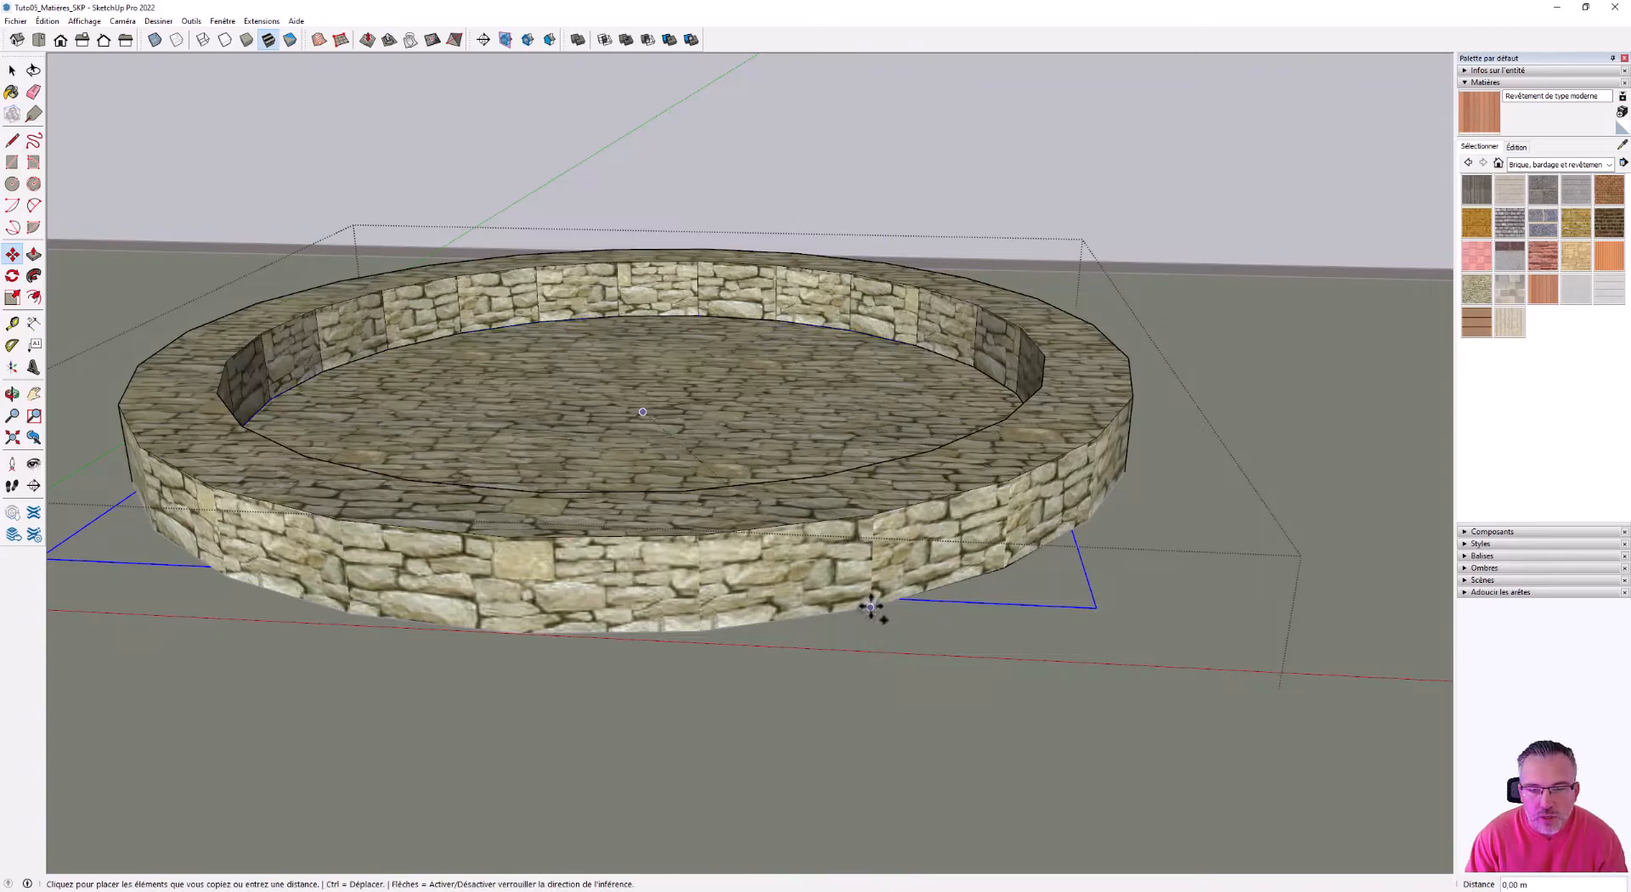
left_click(875, 523)
- Paint the raised copy of the basin floor with the Eau material Piscine couleur claire
middle_click_drag(811, 421, 794, 473)
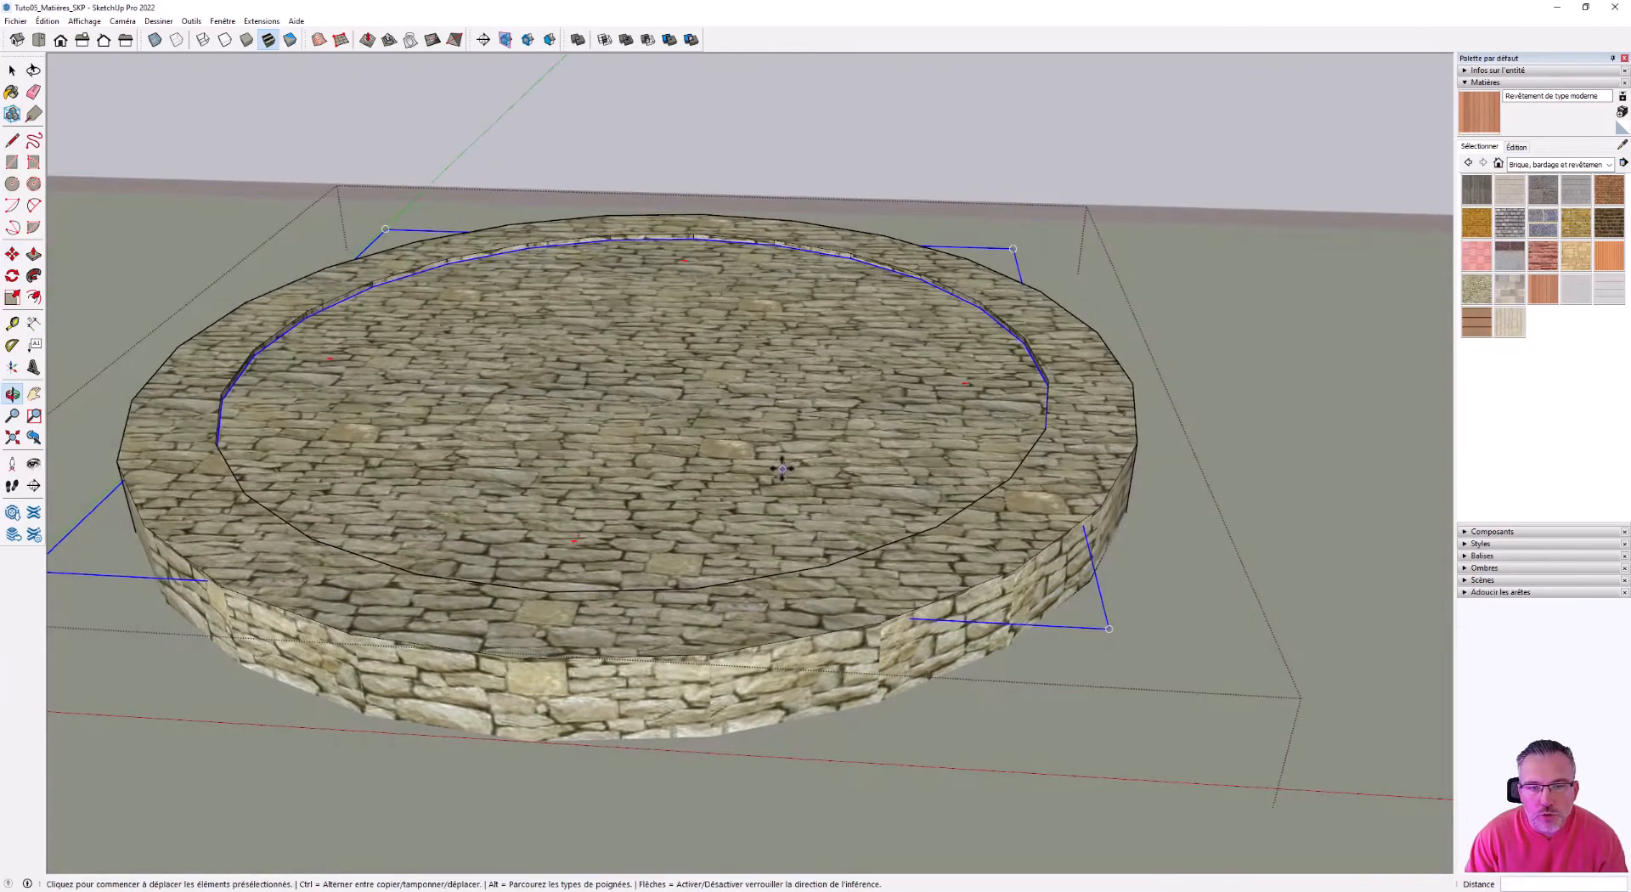
scroll(731, 460, "up", 10)
middle_click_drag(758, 552, 841, 215)
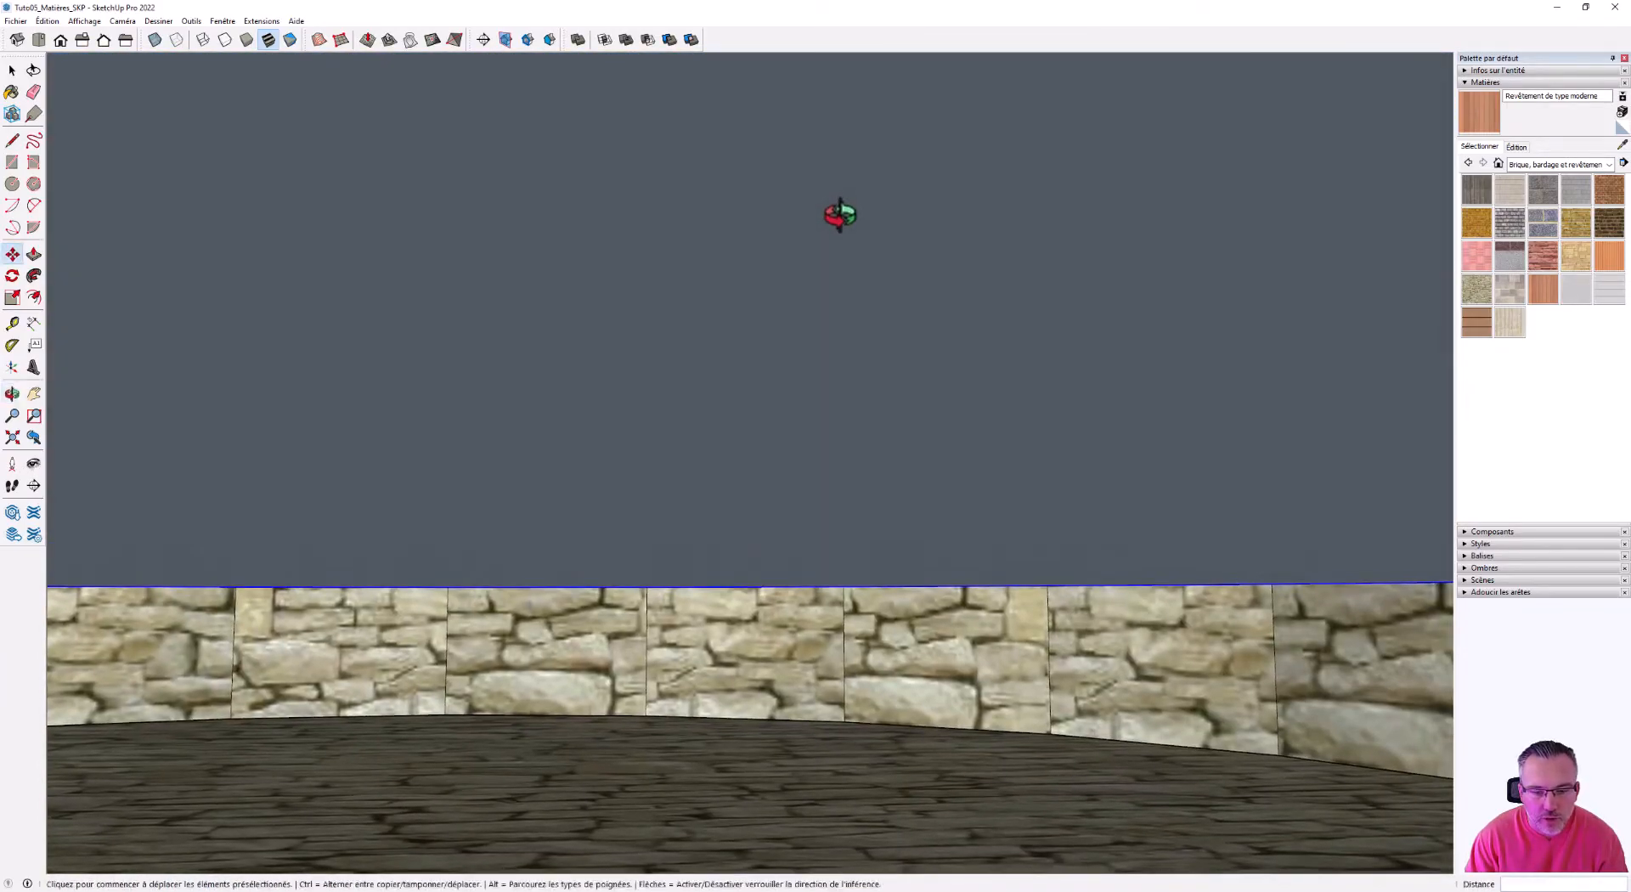
middle_click_drag(701, 809, 646, 651)
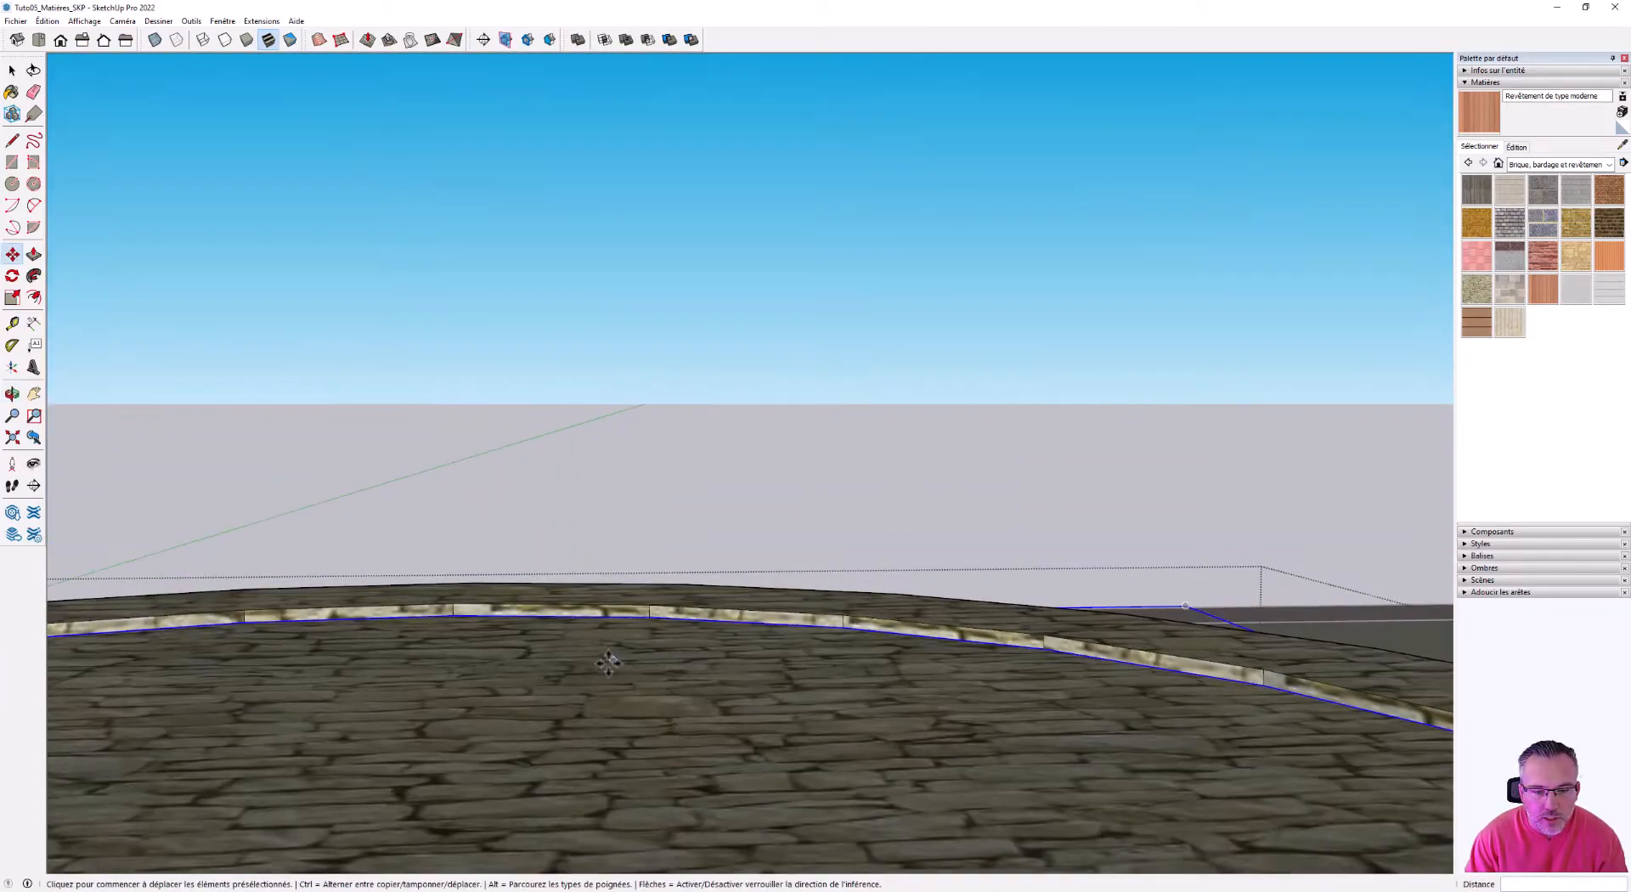
key("space")
double_click(660, 656)
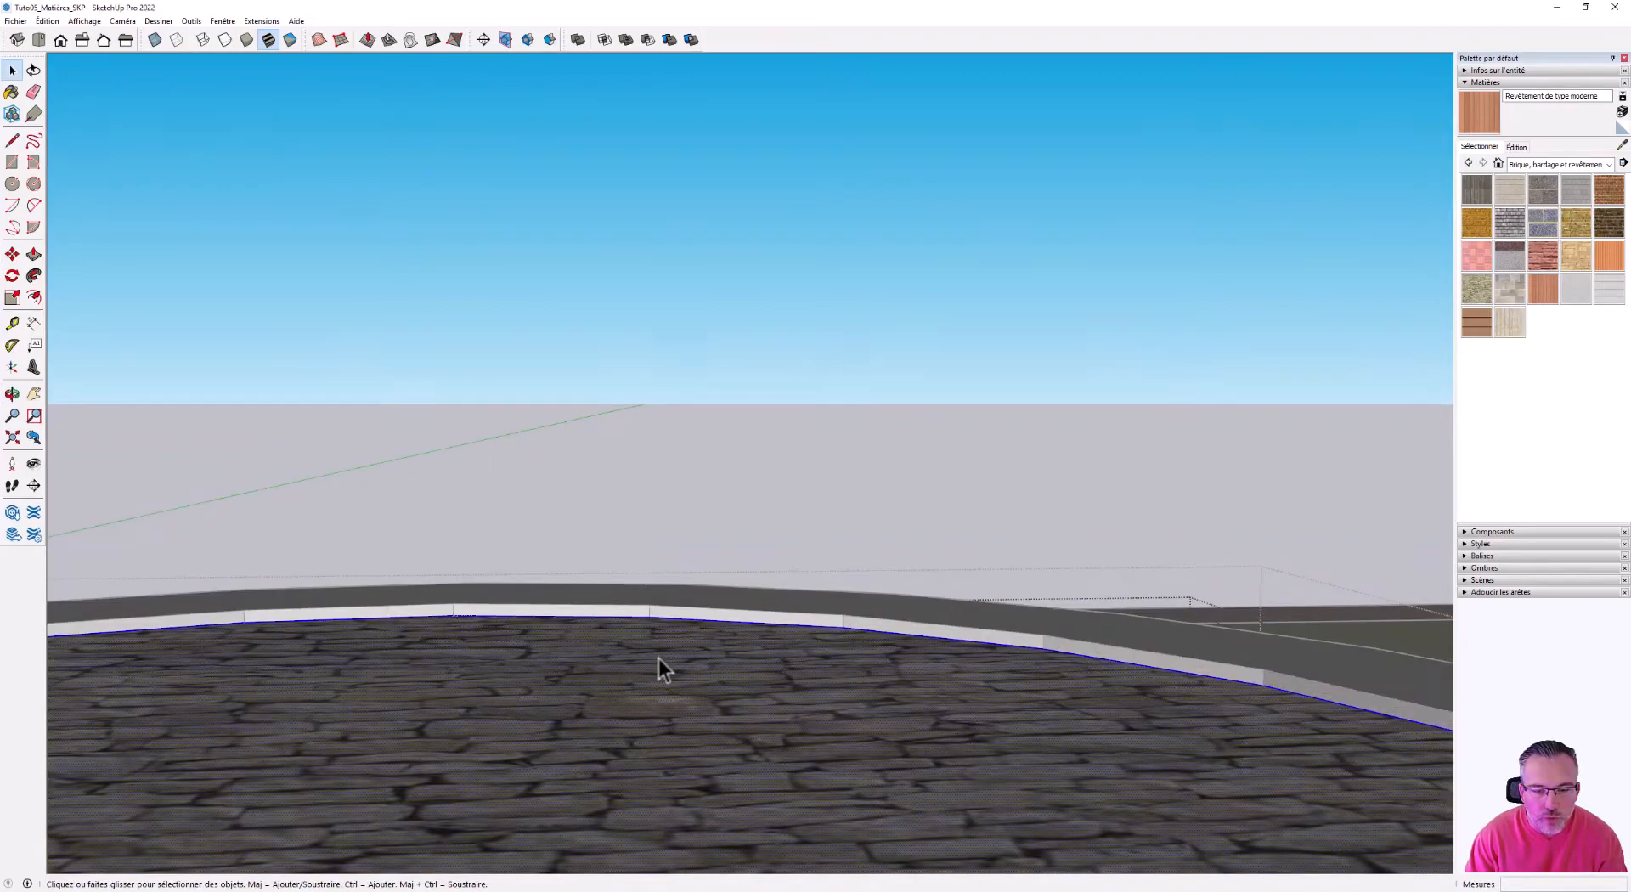
left_click(1530, 168)
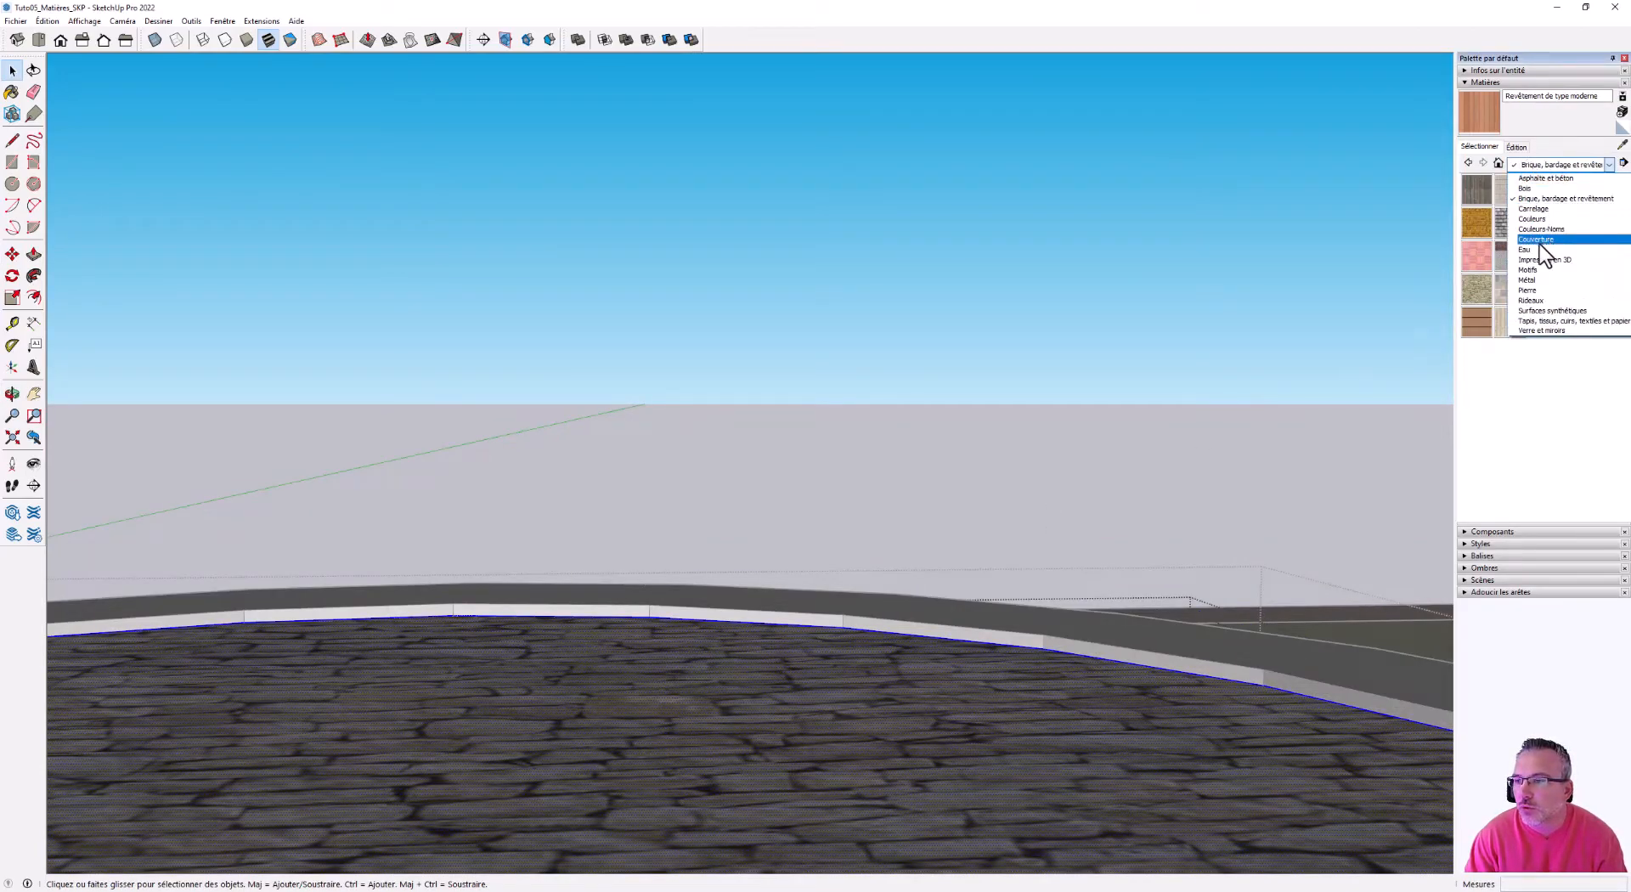
left_click(1537, 245)
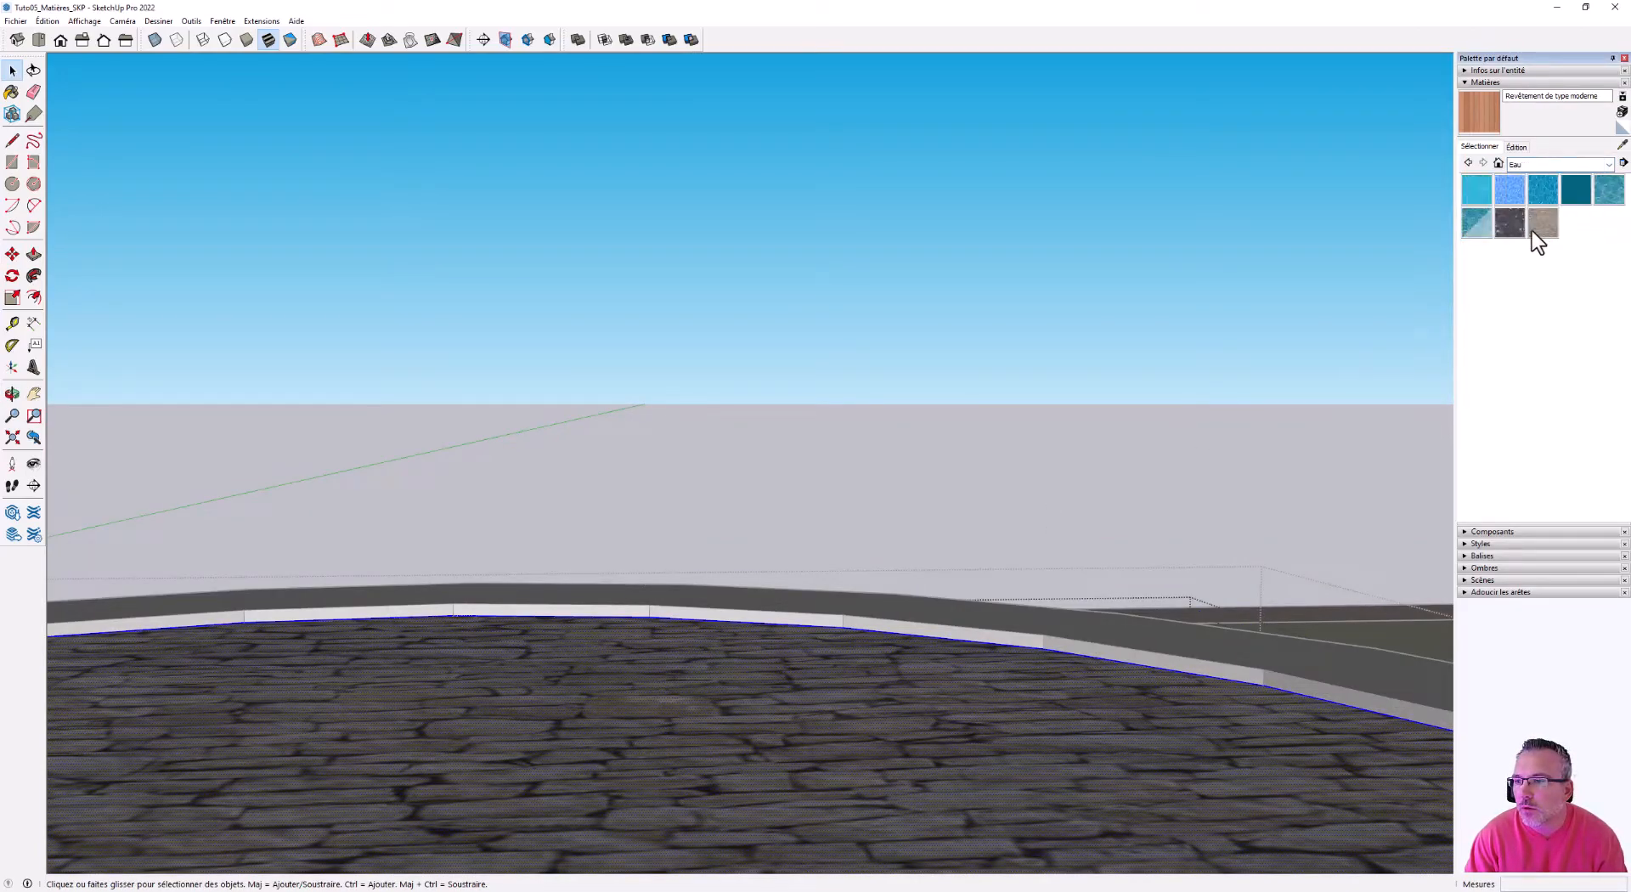
left_click(1479, 223)
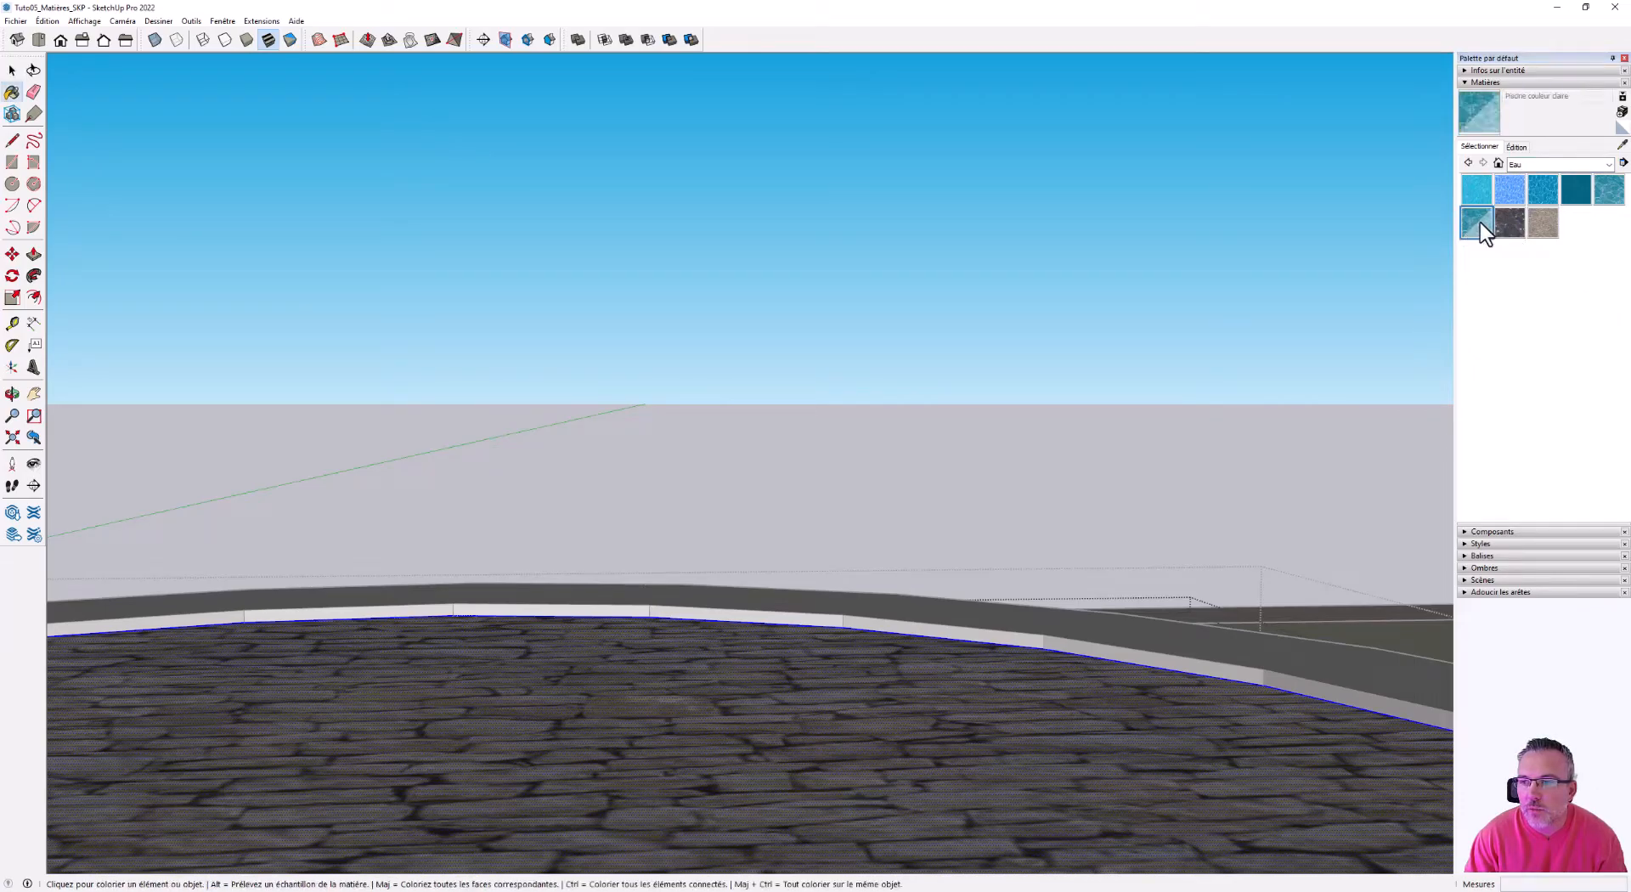
left_click(685, 650)
scroll(717, 544, "down", 1)
middle_click_drag(714, 578, 537, 716)
left_click(12, 70)
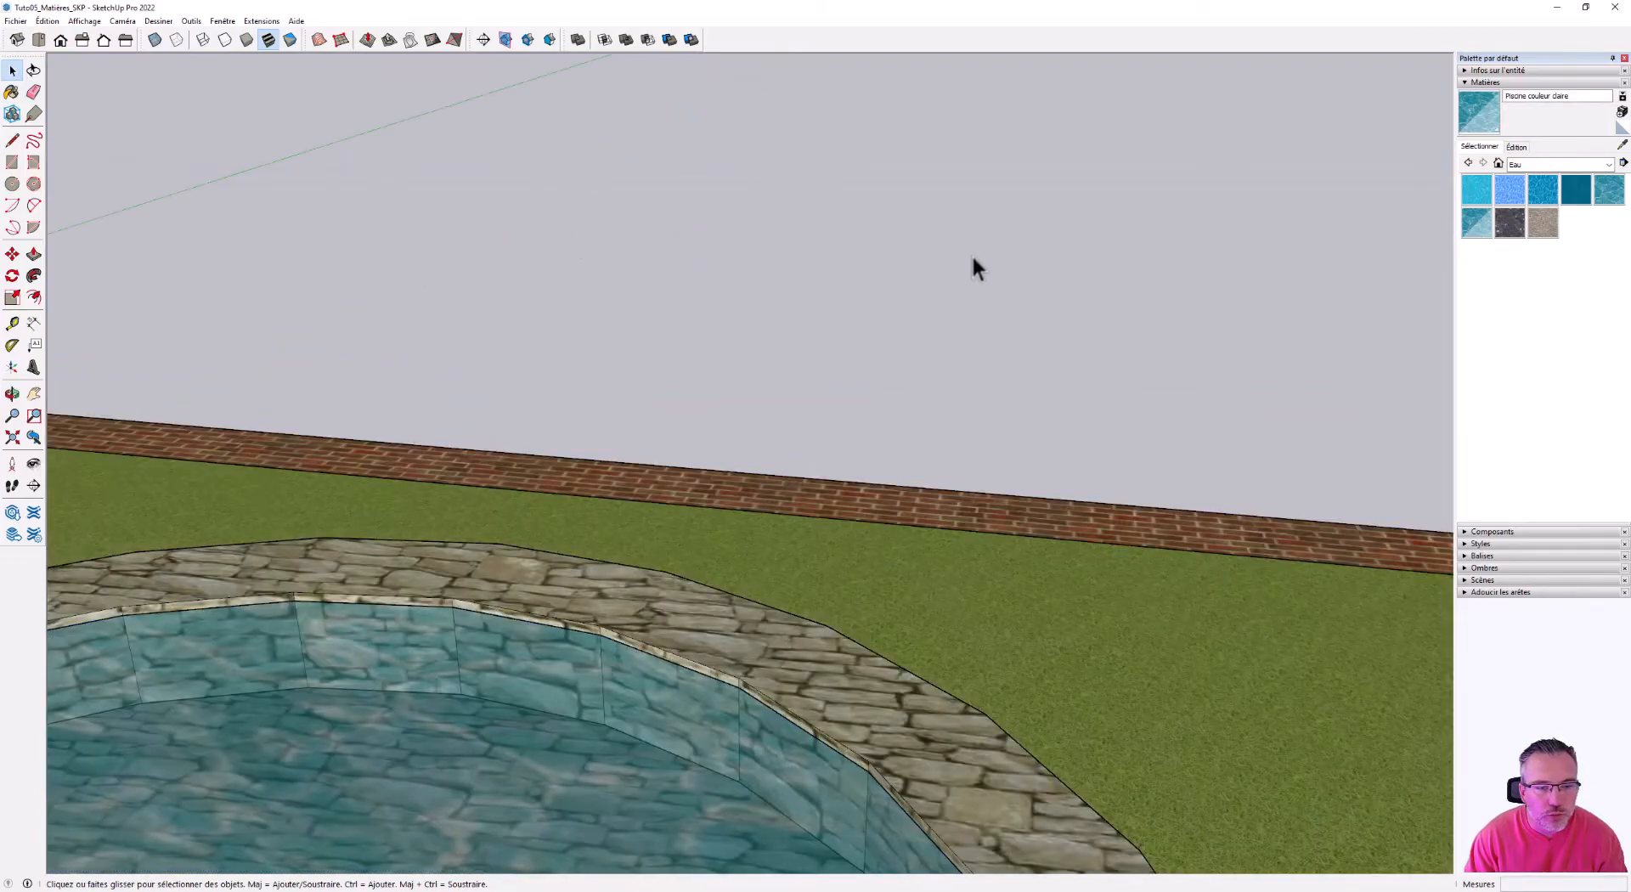
- Examine the pool, its stone rim and the surrounding lawn from several angles
scroll(972, 289, "down", 5)
middle_click_drag(972, 323, 508, 374)
middle_click_drag(936, 519, 919, 447)
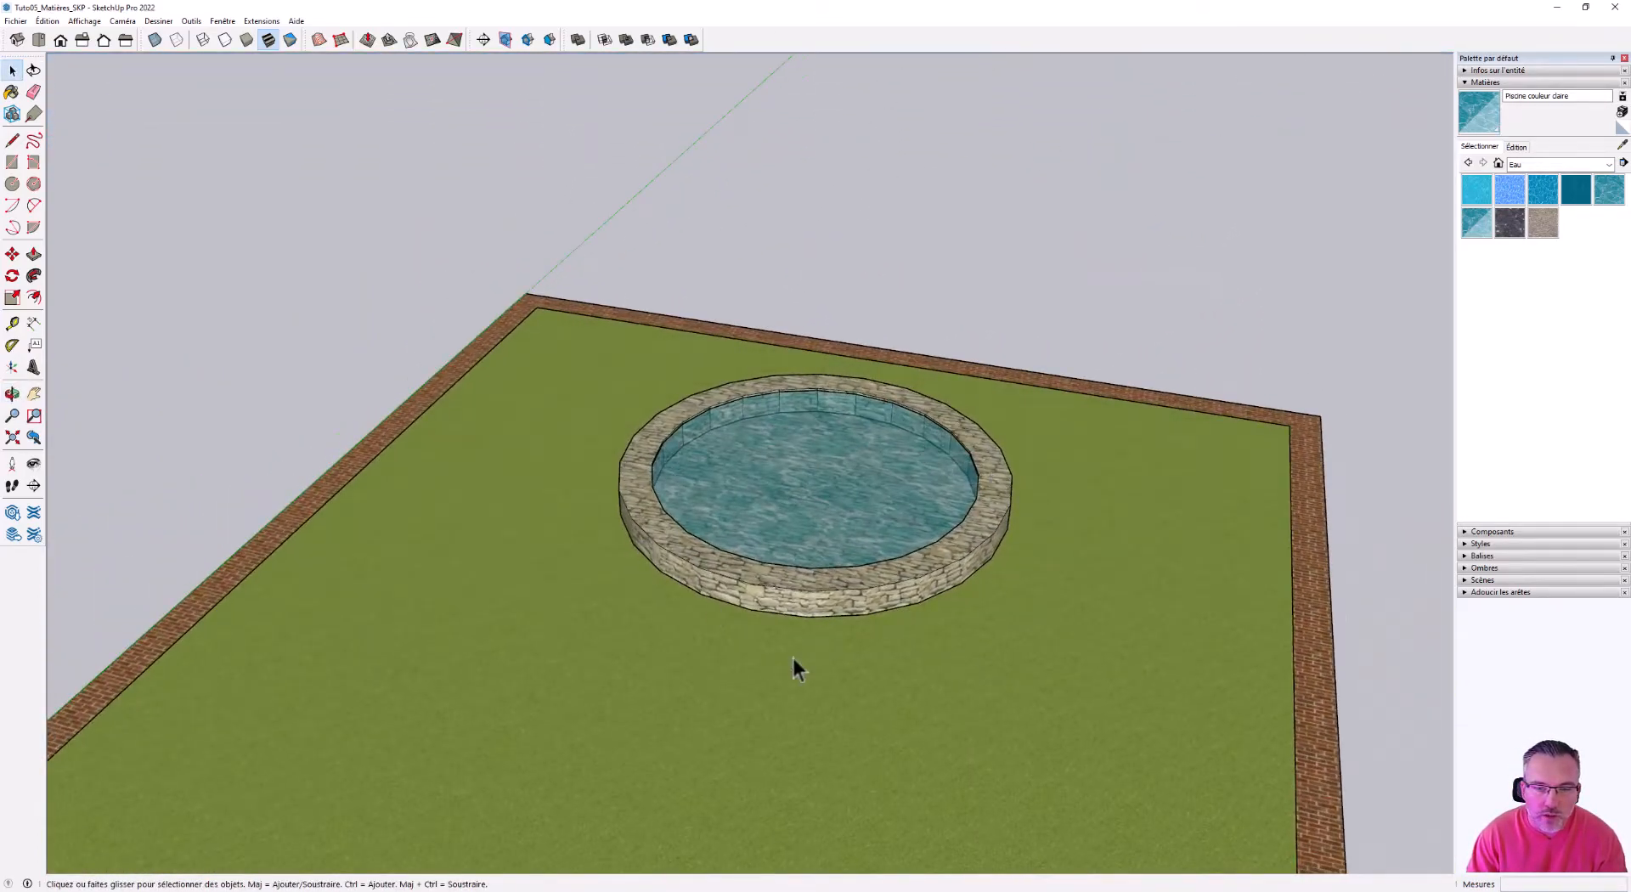
middle_click_drag(711, 524, 811, 589)
middle_click_drag(1009, 484, 863, 429)
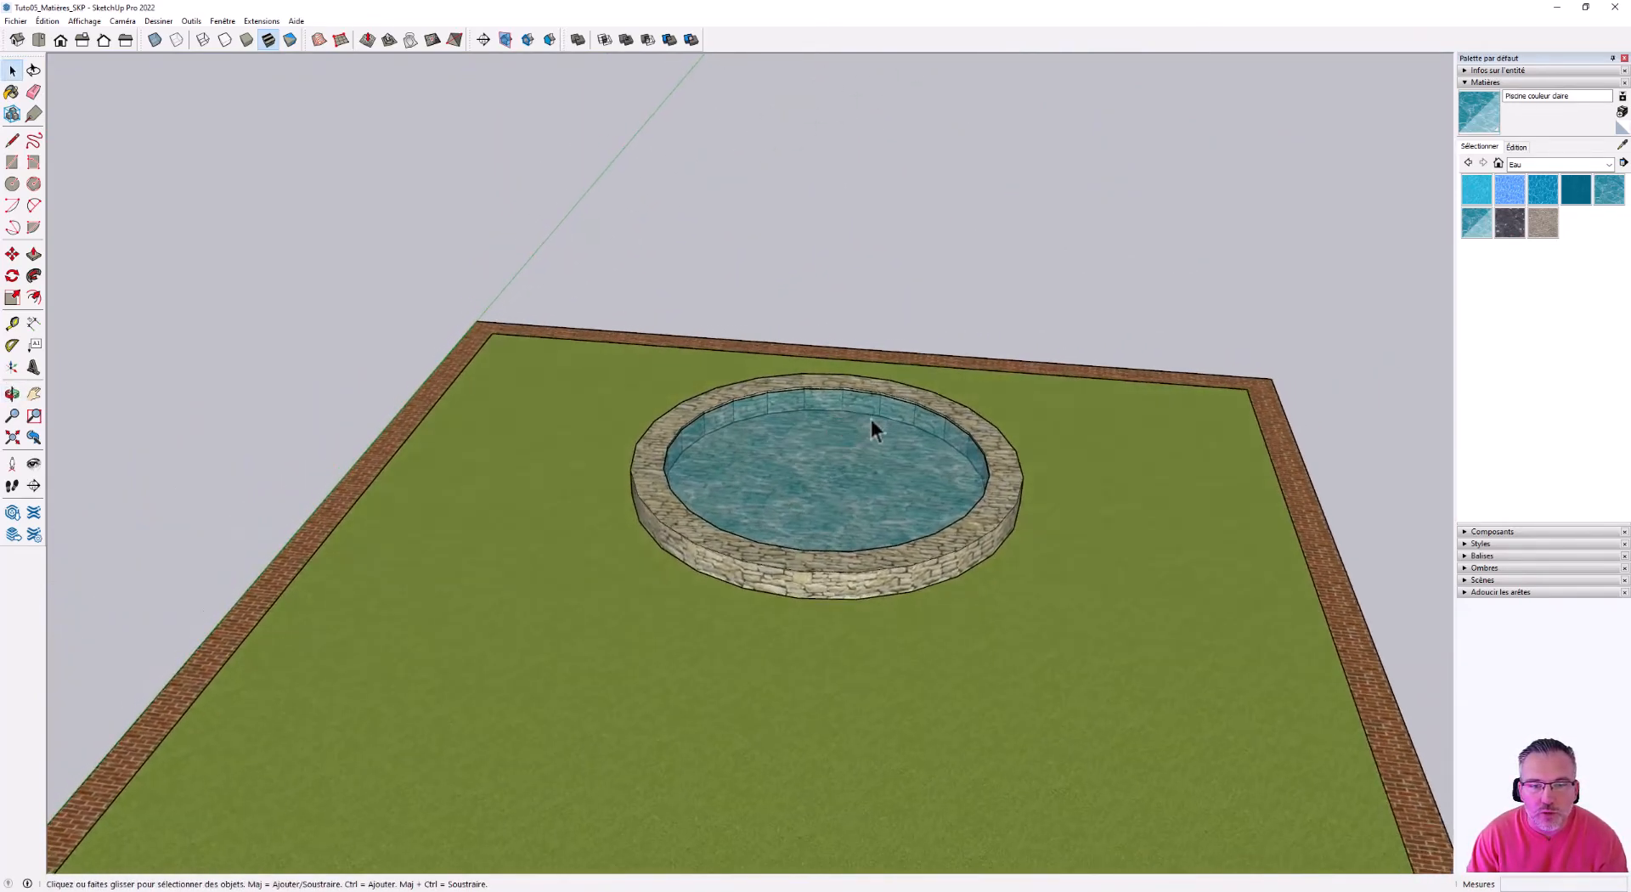
scroll(696, 340, "down", 4)
scroll(605, 364, "up", 5)
- Extrude the brick border around the lawn upward 3 m to form the enclosure walls
middle_click_drag(610, 367, 842, 299)
scroll(583, 428, "up", 5)
middle_click_drag(579, 425, 531, 343)
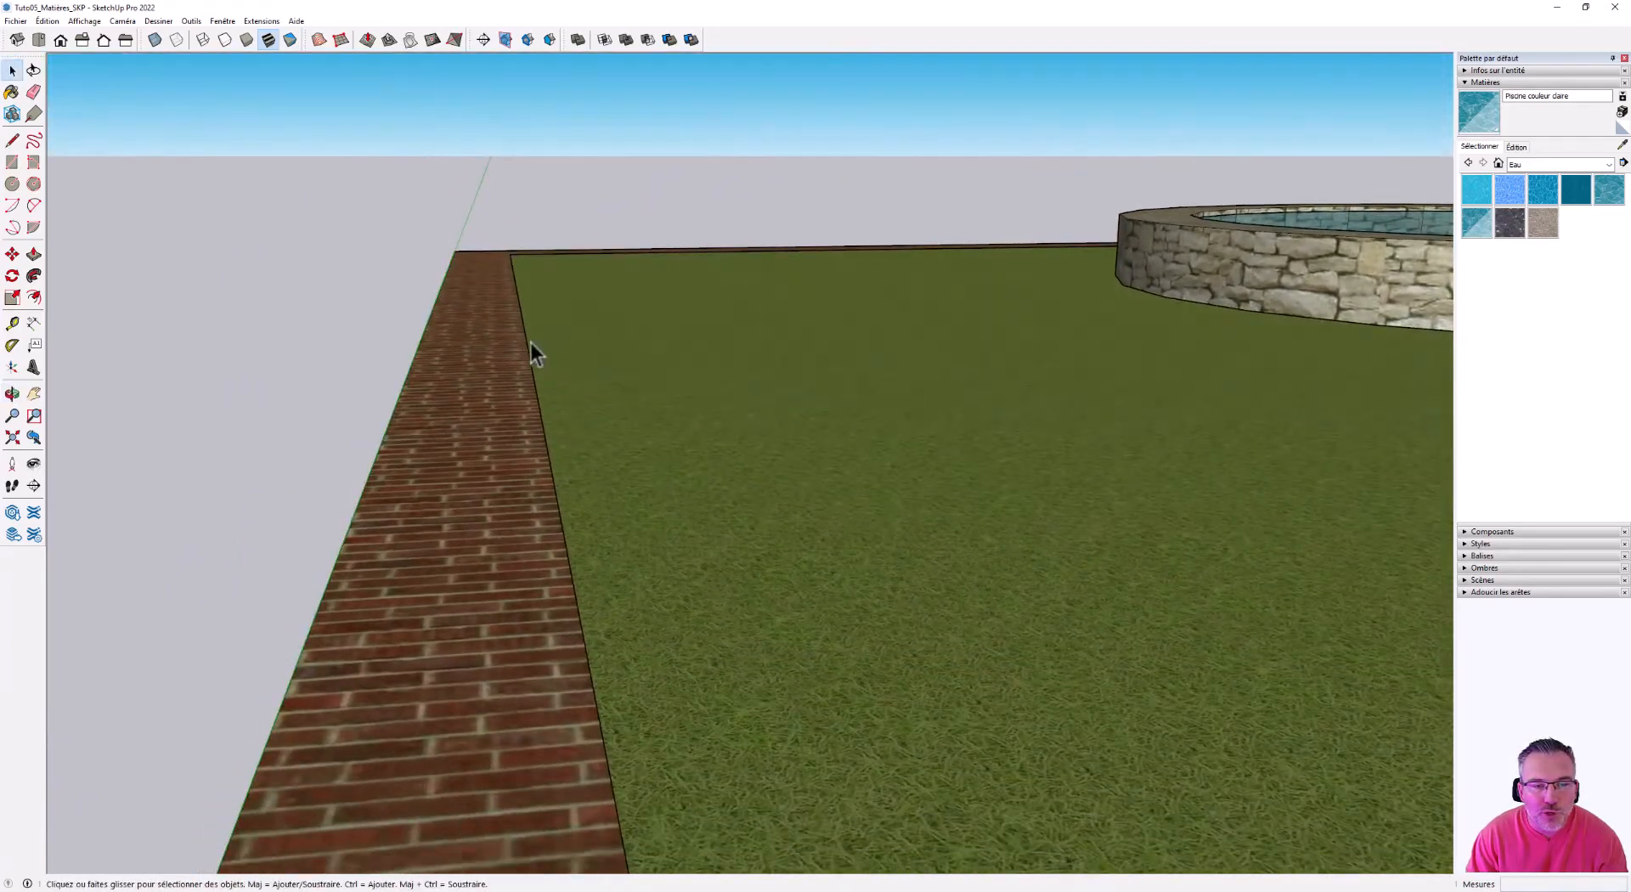
scroll(510, 339, "up", 1)
left_click(33, 254)
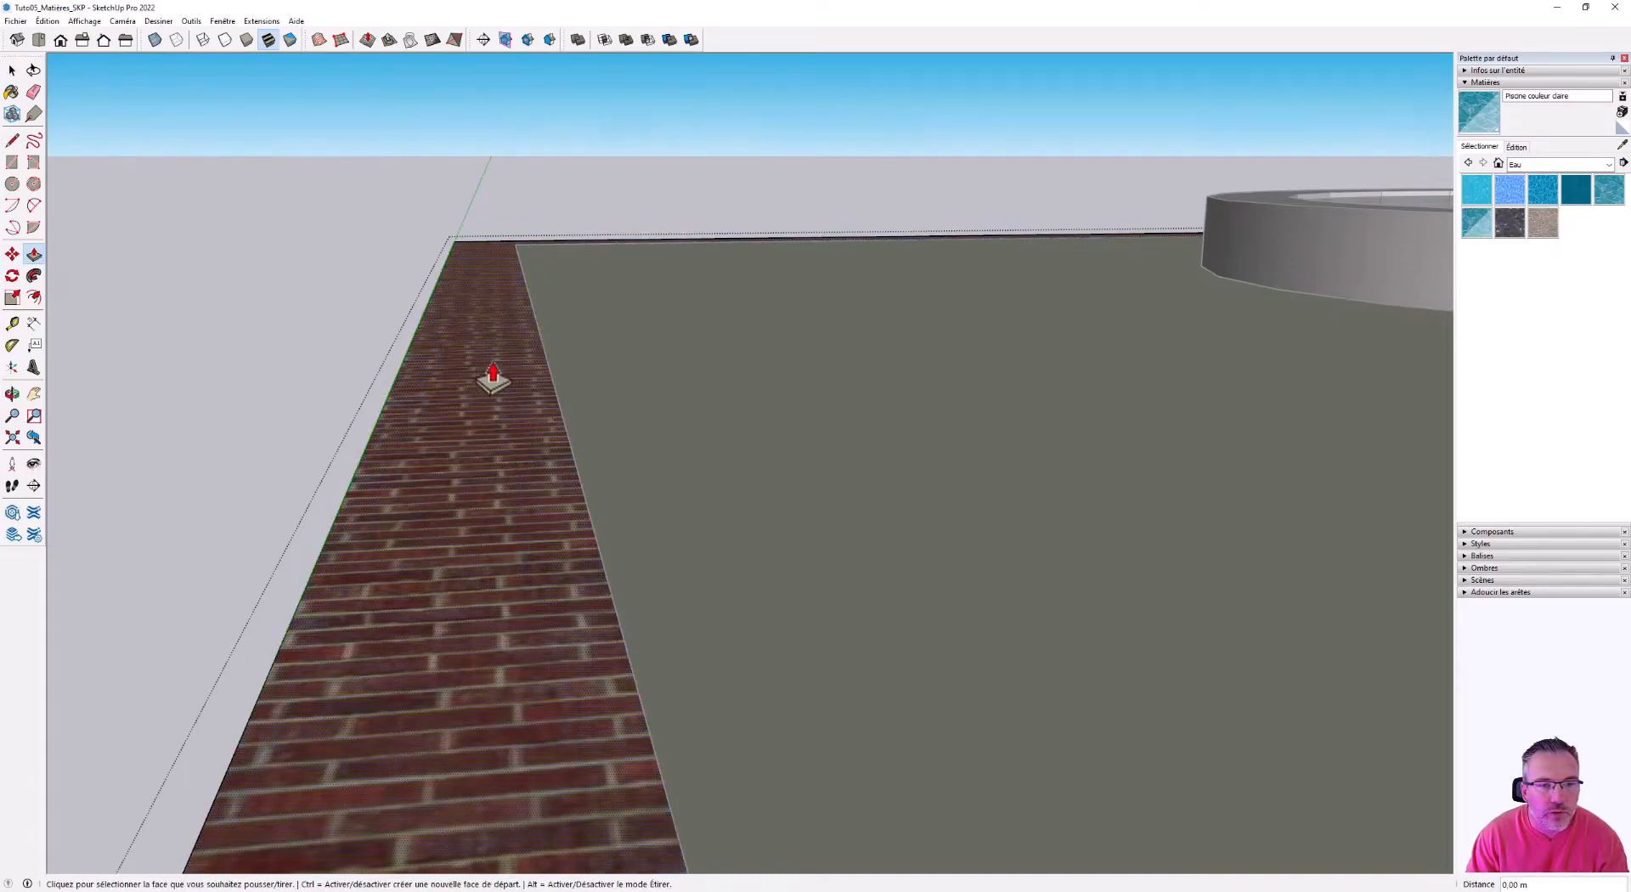
left_click(487, 333)
middle_click_drag(416, 233, 295, 262)
scroll(373, 252, "down", 3)
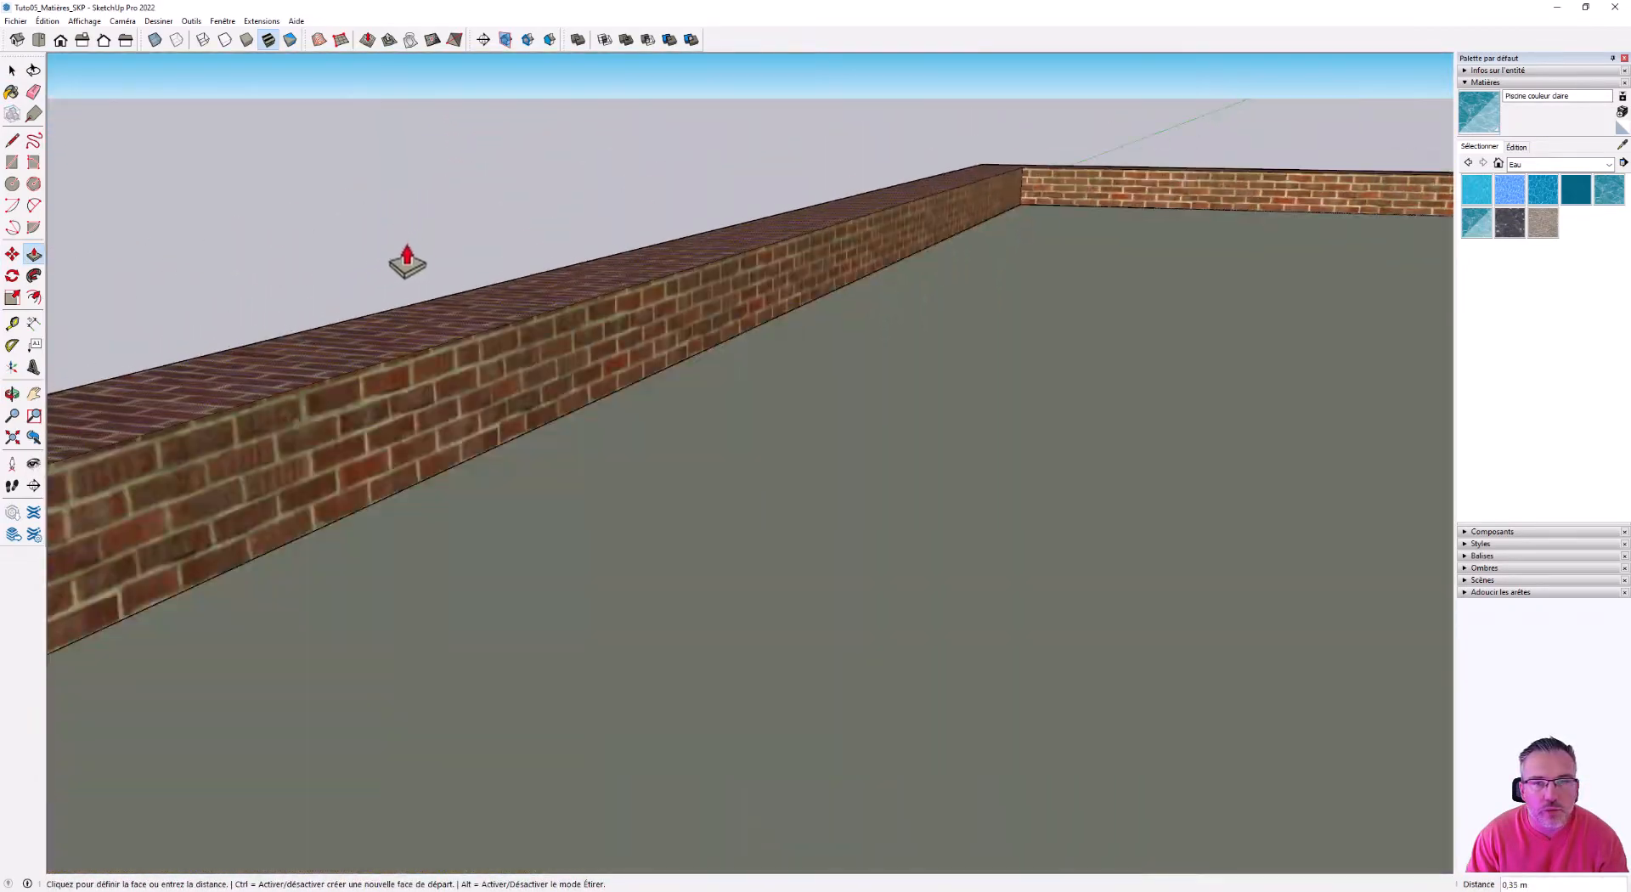
scroll(425, 204, "down", 2)
key("Return")
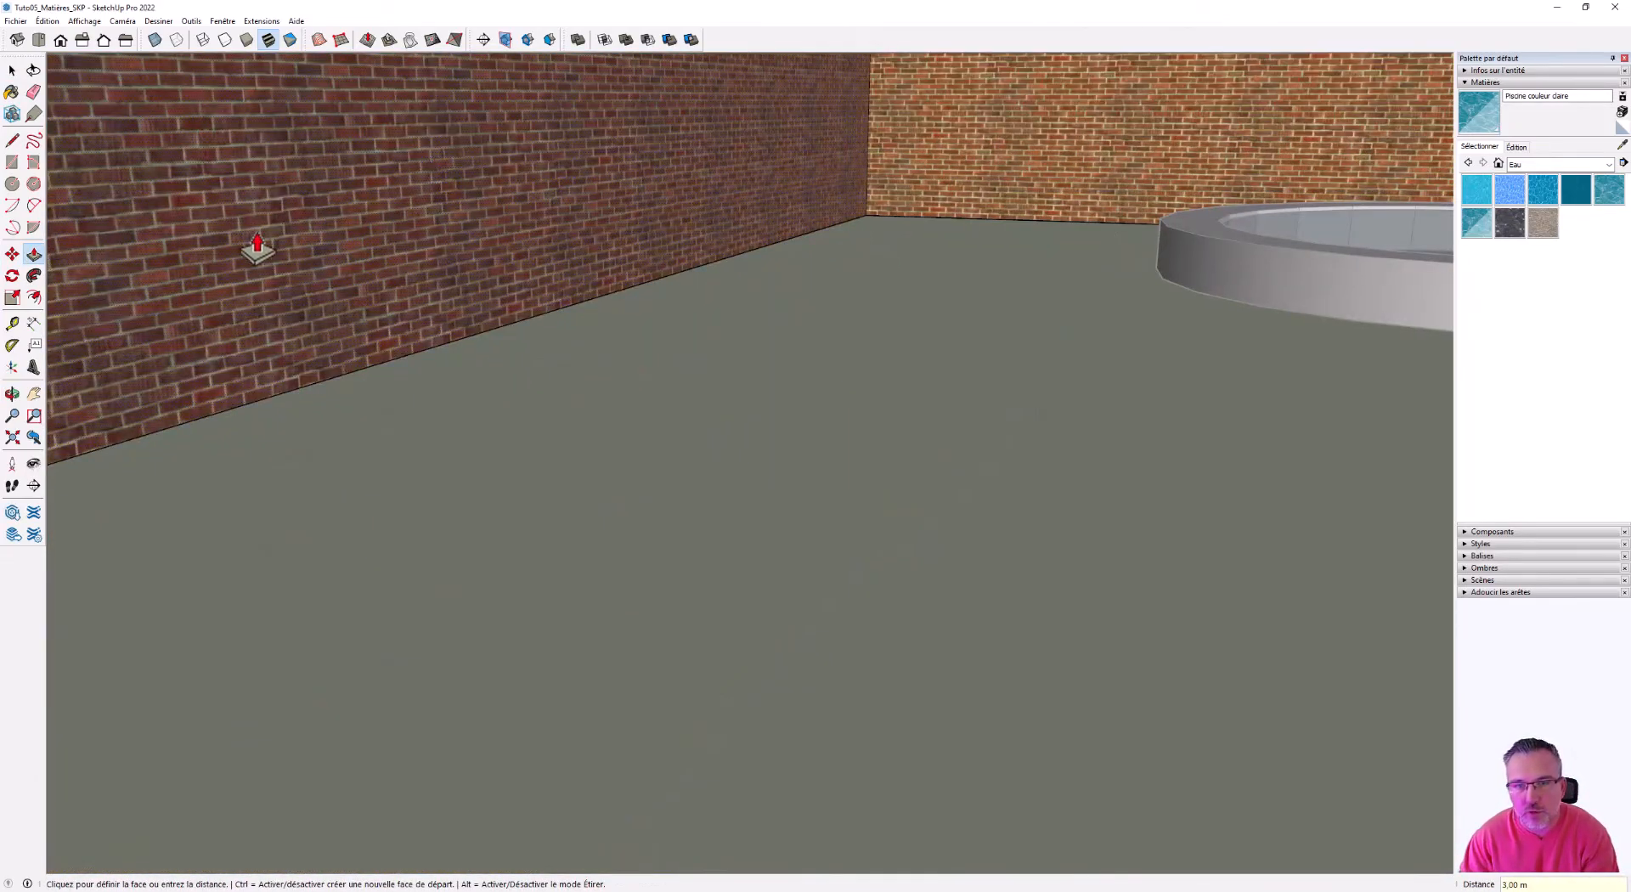
scroll(1031, 338, "down", 2)
scroll(722, 495, "down", 3)
scroll(734, 491, "down", 8)
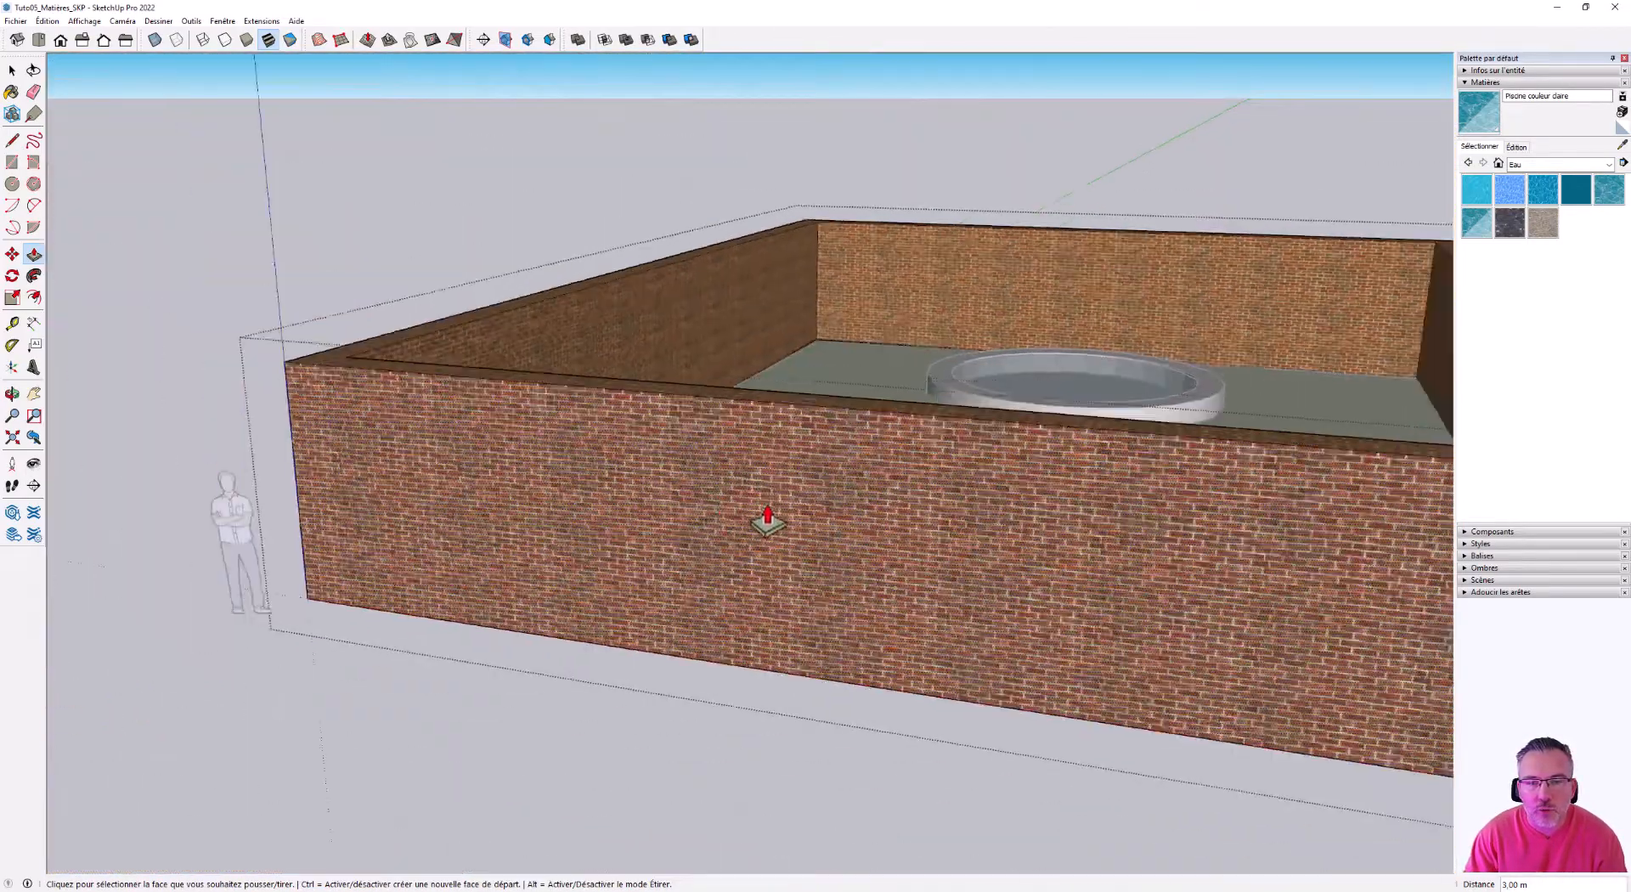
- Push the inner face of the short brick wall farthest from the pool outward by its full 0.50 m thickness
middle_click_drag(767, 519, 368, 558)
scroll(368, 554, "up", 3)
left_click(490, 463)
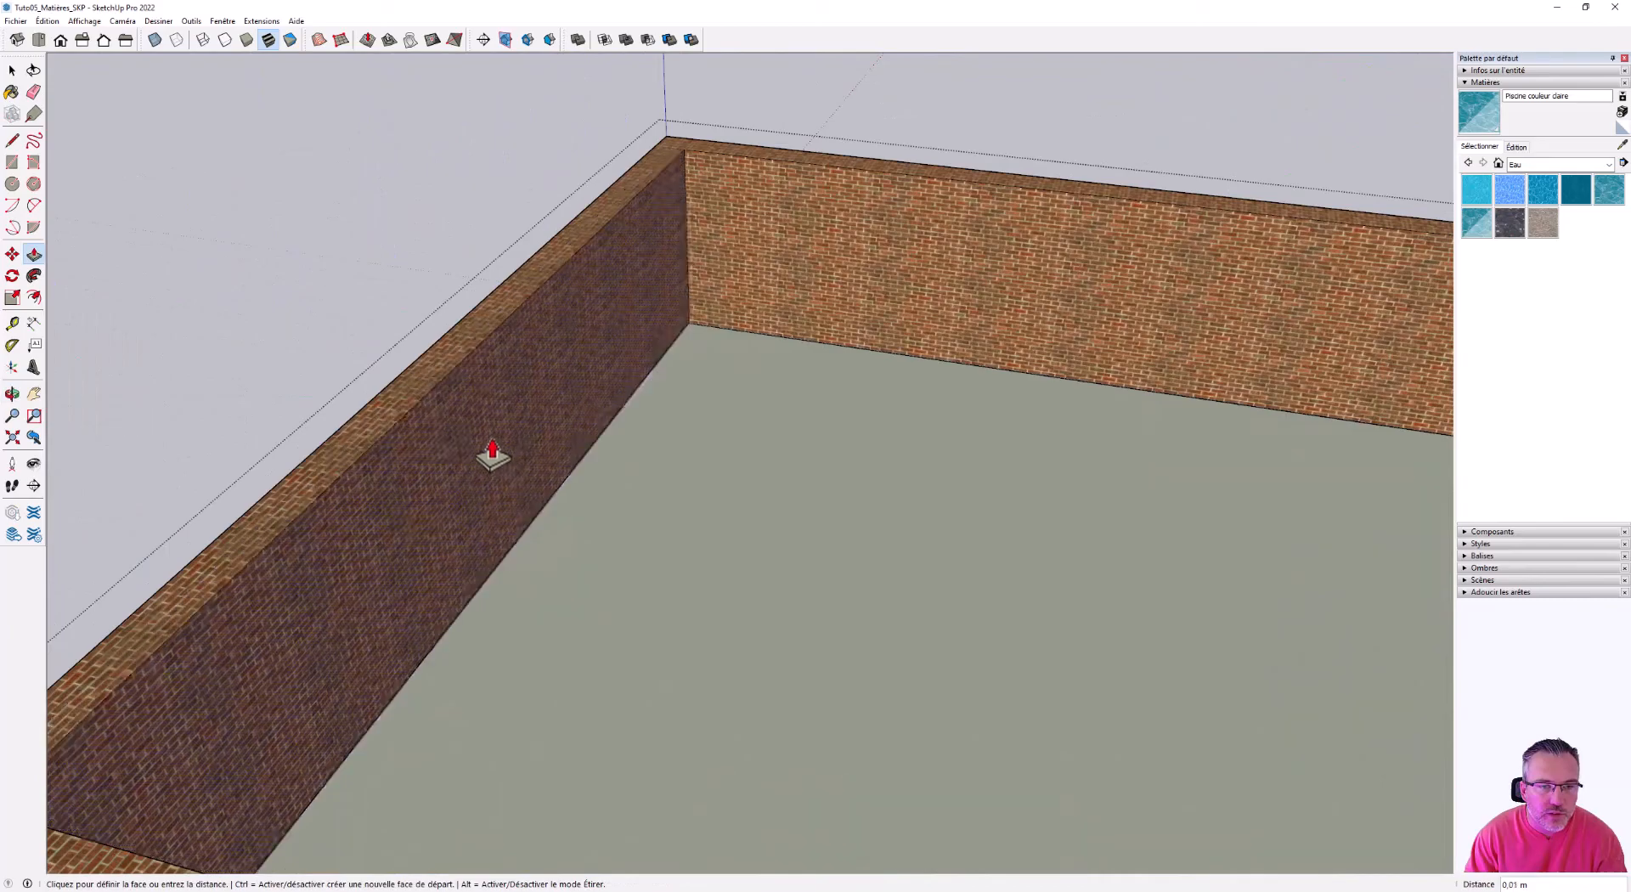
left_click(428, 412)
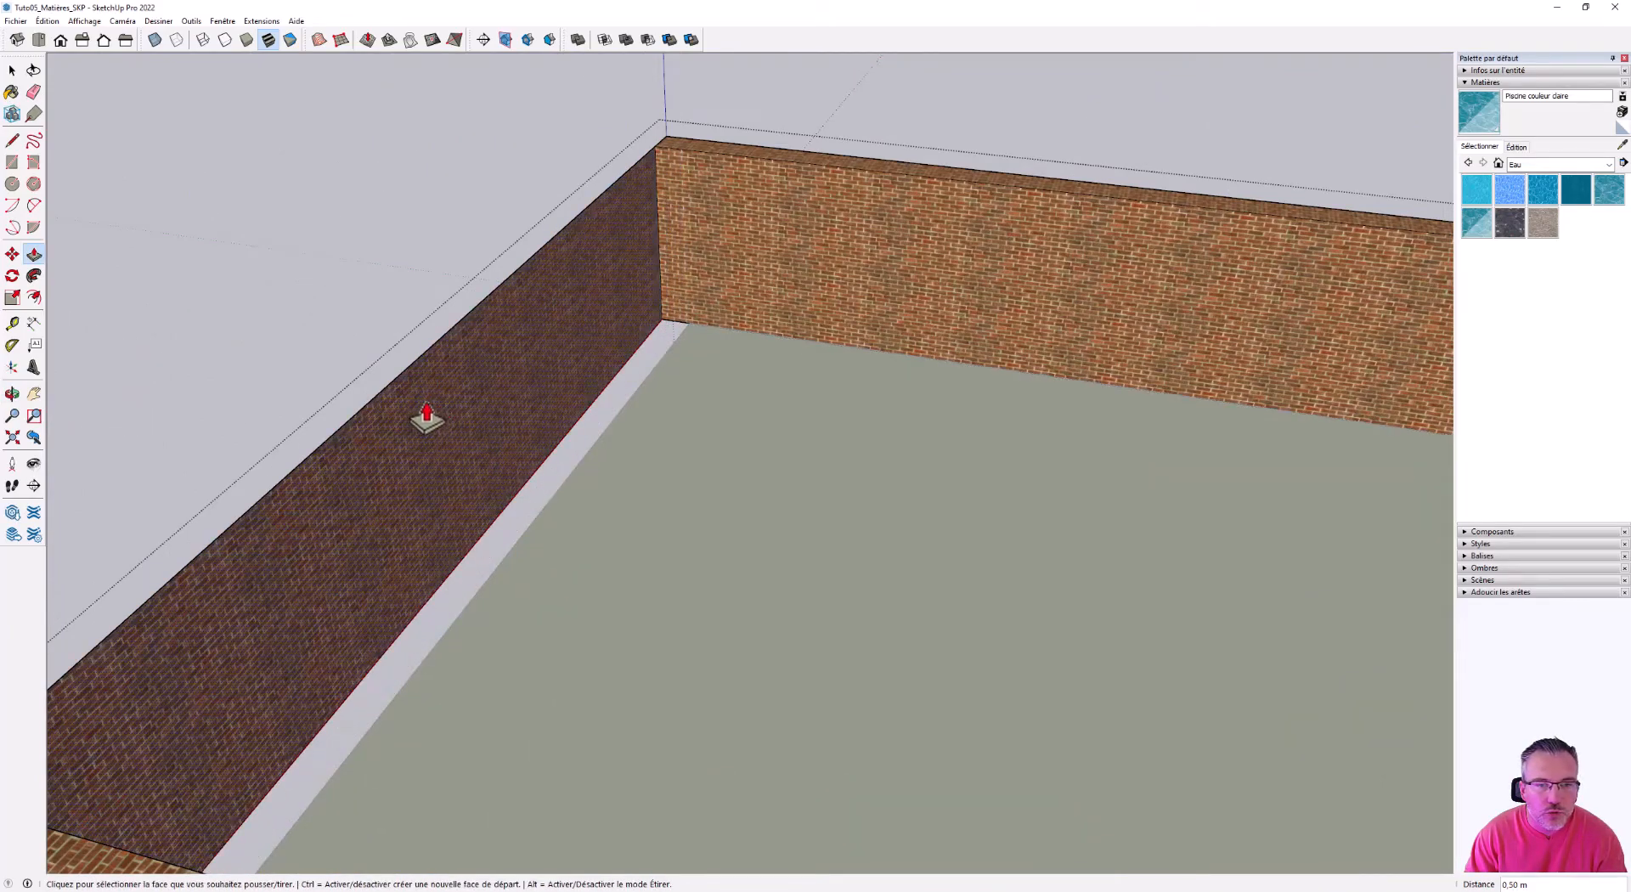
- Erase the leftover edges of the flattened short brick wall to open that side, and leave the walls' editing context
scroll(428, 417, "down", 5)
left_click(33, 92)
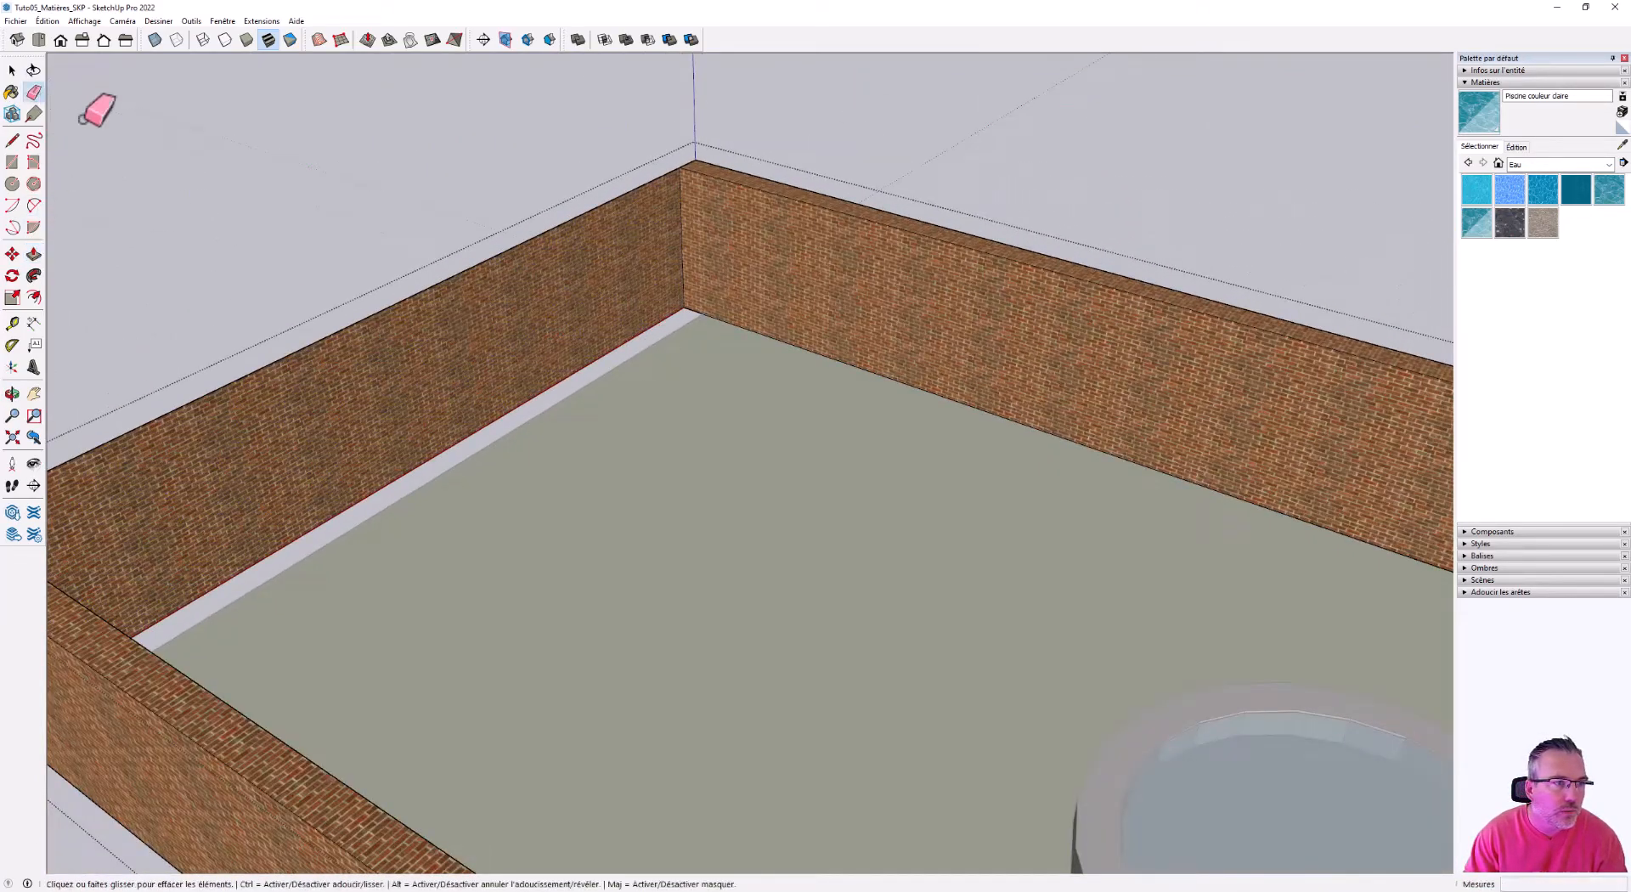
left_click(326, 359)
left_click(397, 483)
mouse_move(425, 488)
middle_mouse_down()
mouse_move(564, 506)
mouse_move(620, 428)
middle_mouse_up()
scroll(615, 428, "down", 3)
key("space")
left_click(615, 605)
- Edit the lawn and move its edge on the open side outward to the outer line of the removed wall
middle_click_drag(615, 605, 943, 629)
scroll(849, 481, "up", 3)
double_click(848, 481)
middle_click_drag(848, 481, 749, 514)
scroll(612, 531, "up", 6)
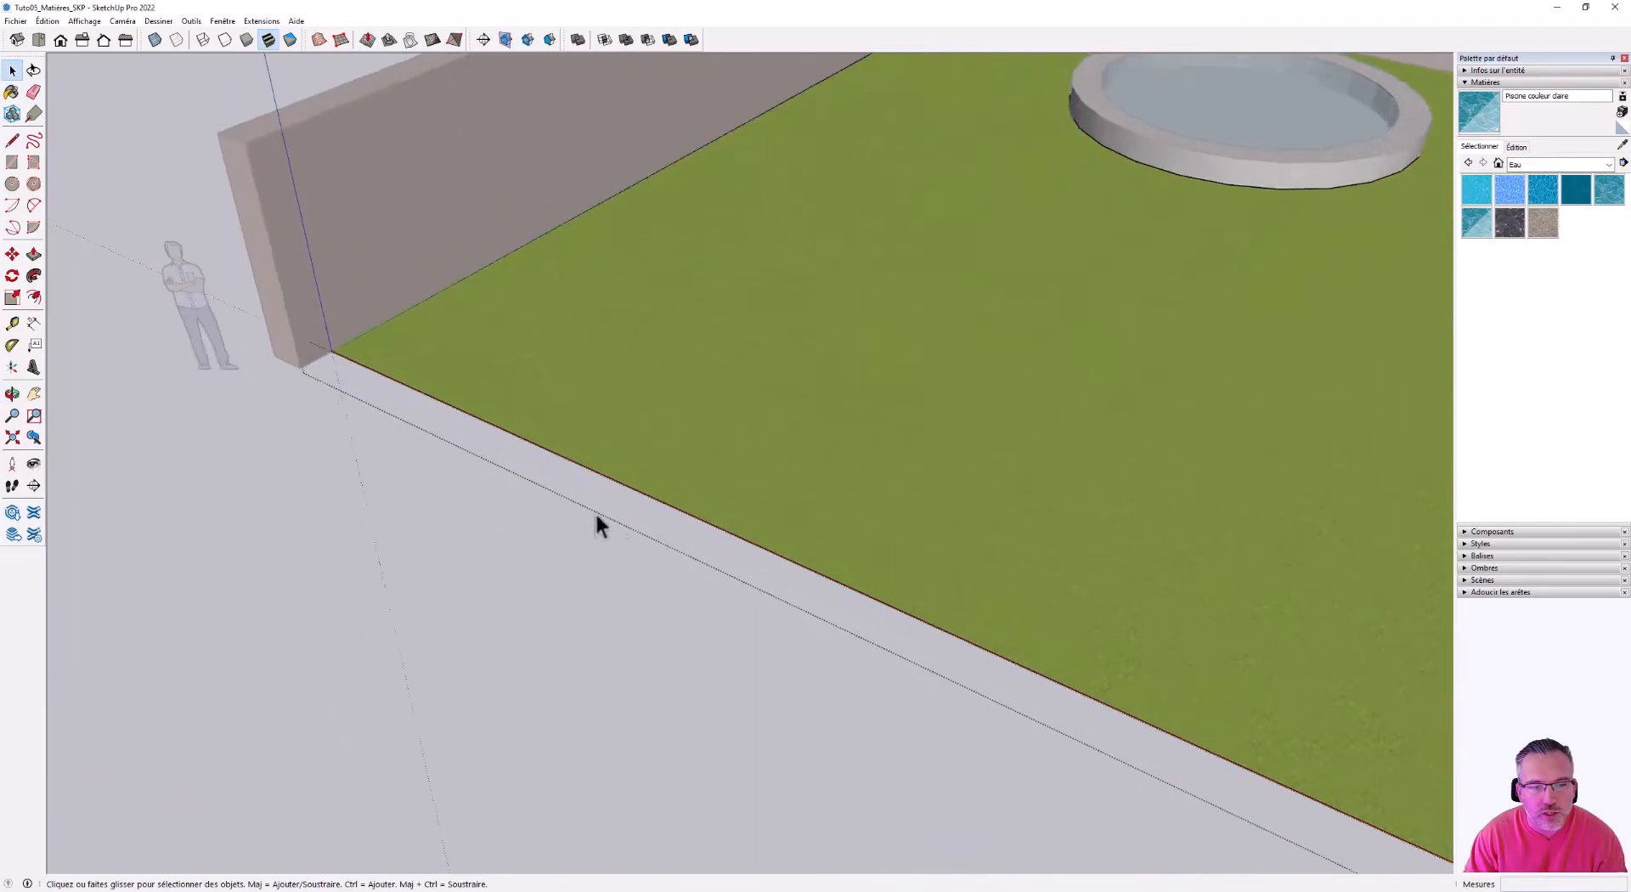
key("m")
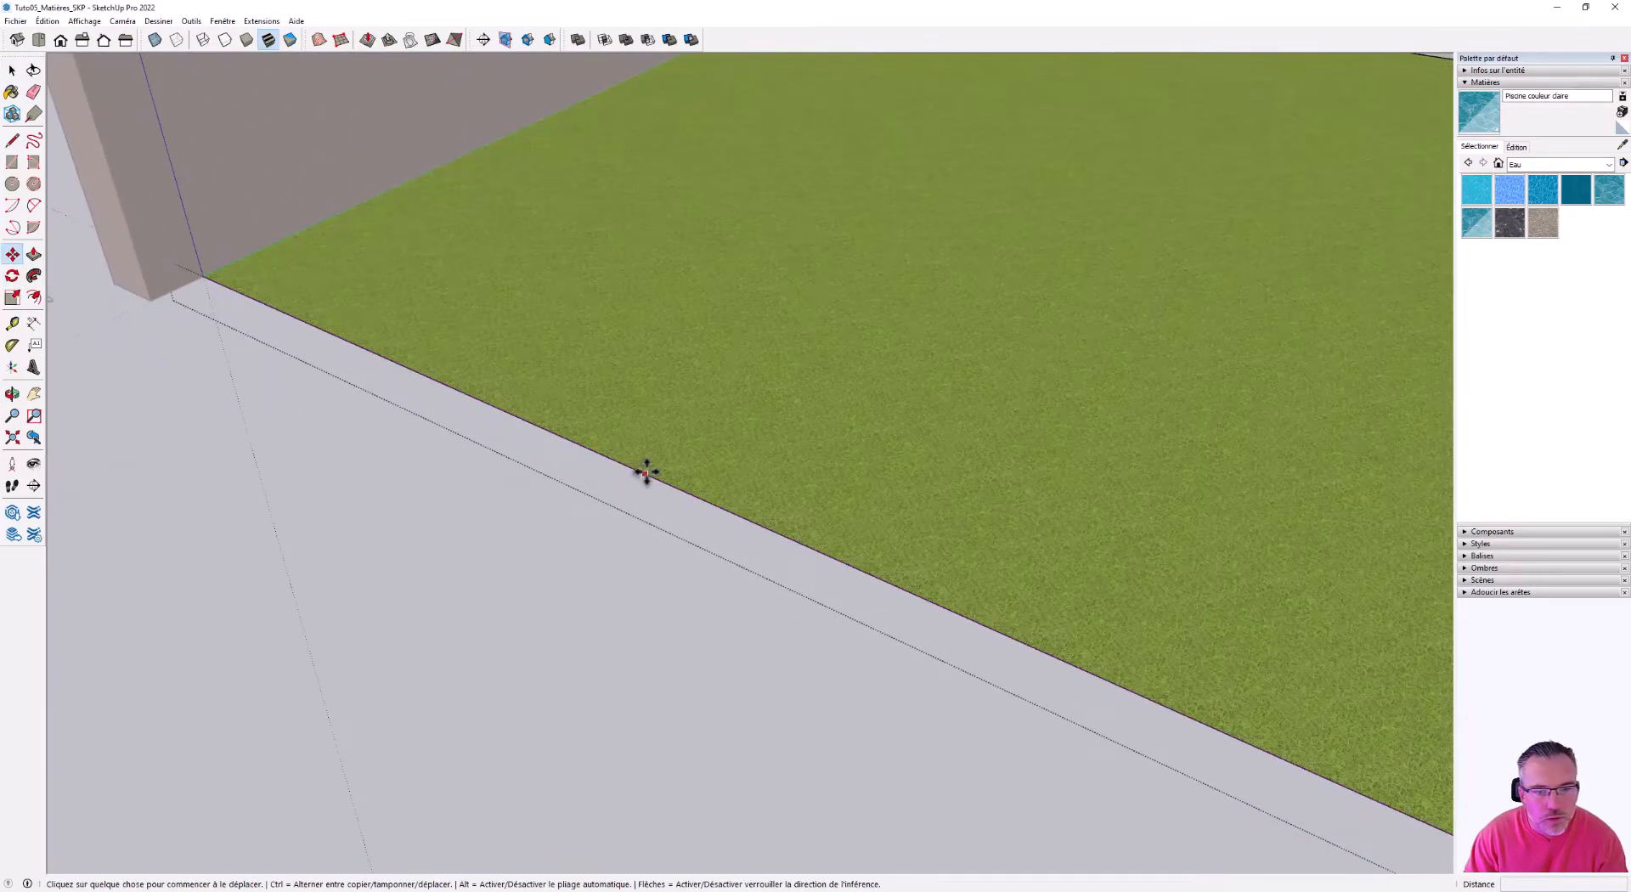
left_click(646, 473)
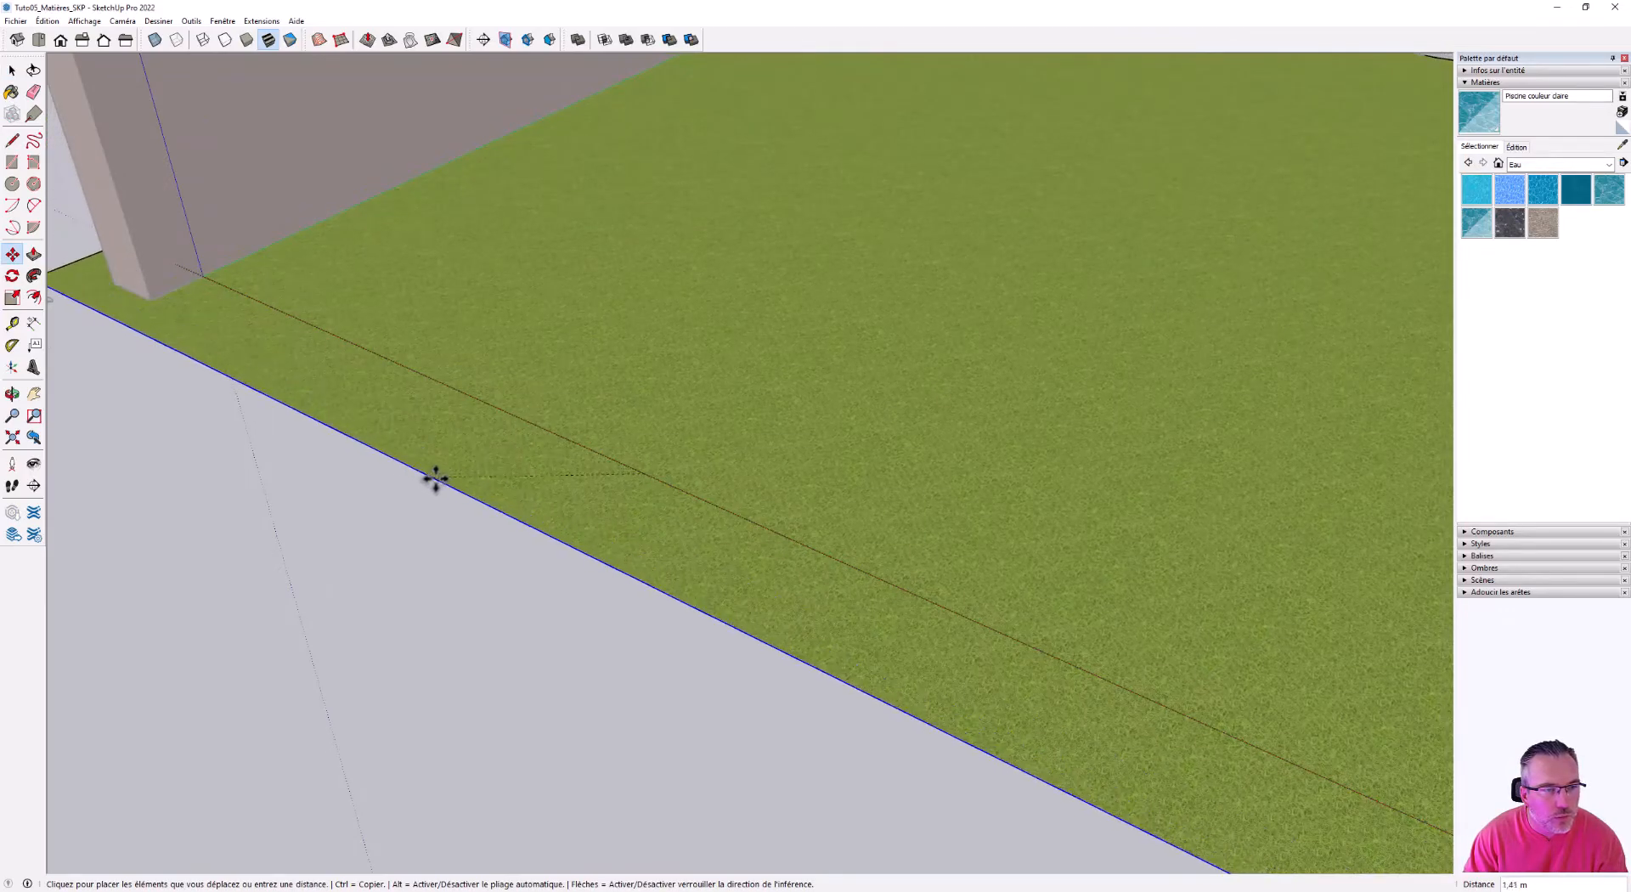
left_click(599, 511)
scroll(488, 527, "down", 5)
middle_click_drag(488, 528, 830, 677)
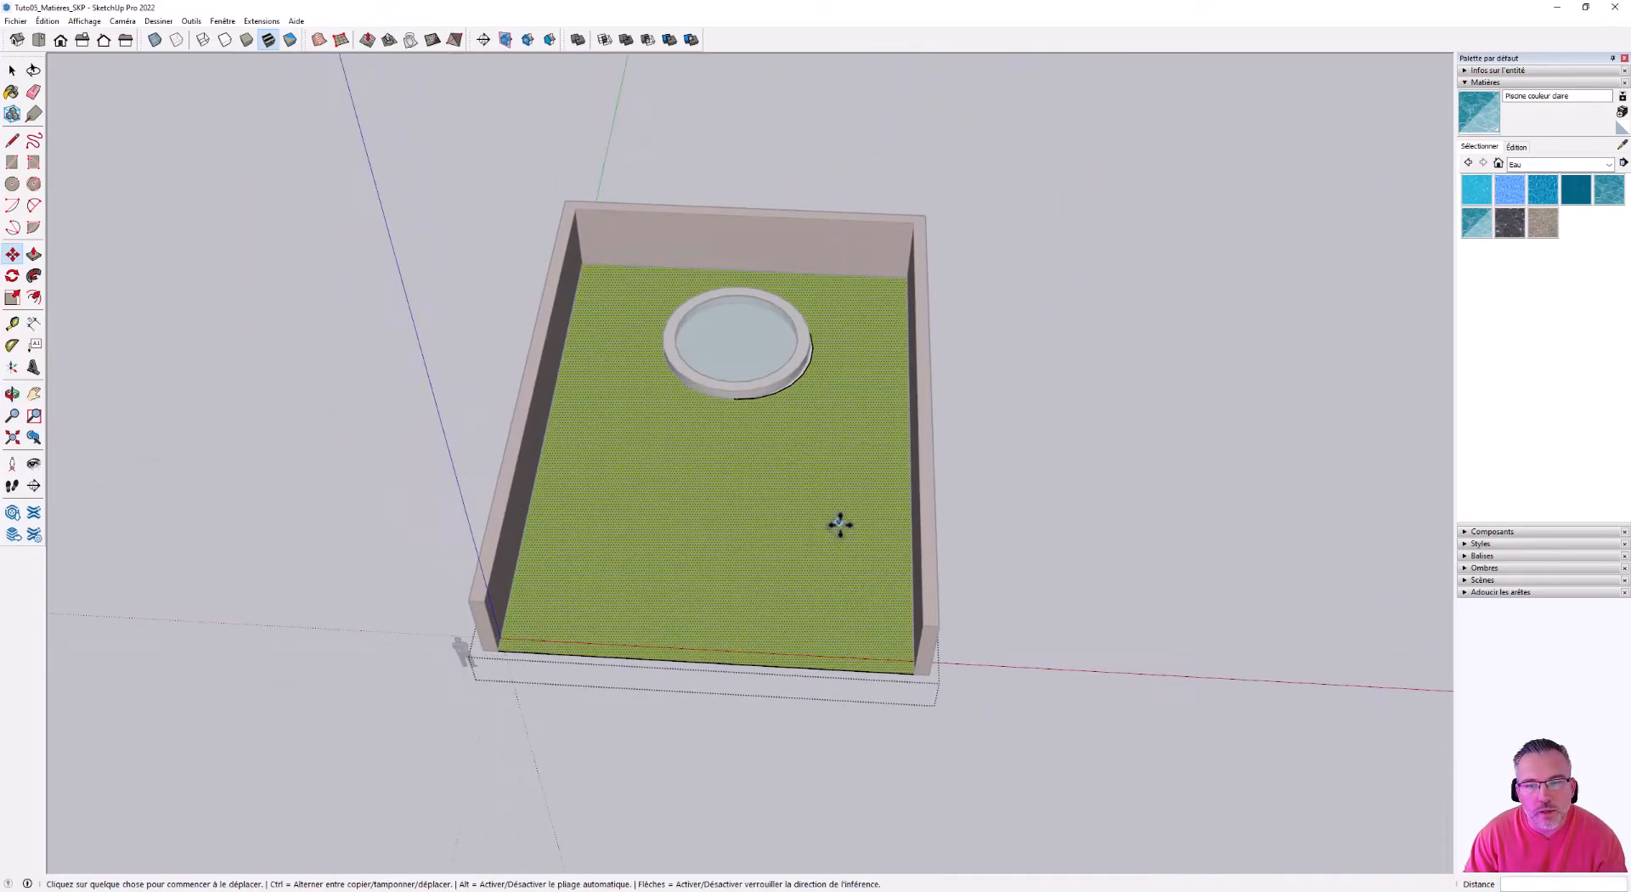
- Push the open ends of the two long brick walls flush with the lawn's edge and finish editing the walls
scroll(783, 575, "up", 5)
middle_click_drag(714, 634, 572, 525)
key("space")
double_click(175, 429)
left_click(34, 254)
left_click(195, 528)
left_click(256, 552)
left_click(1006, 697)
left_click(927, 698)
scroll(607, 667, "down", 4)
middle_click_drag(607, 667, 515, 548)
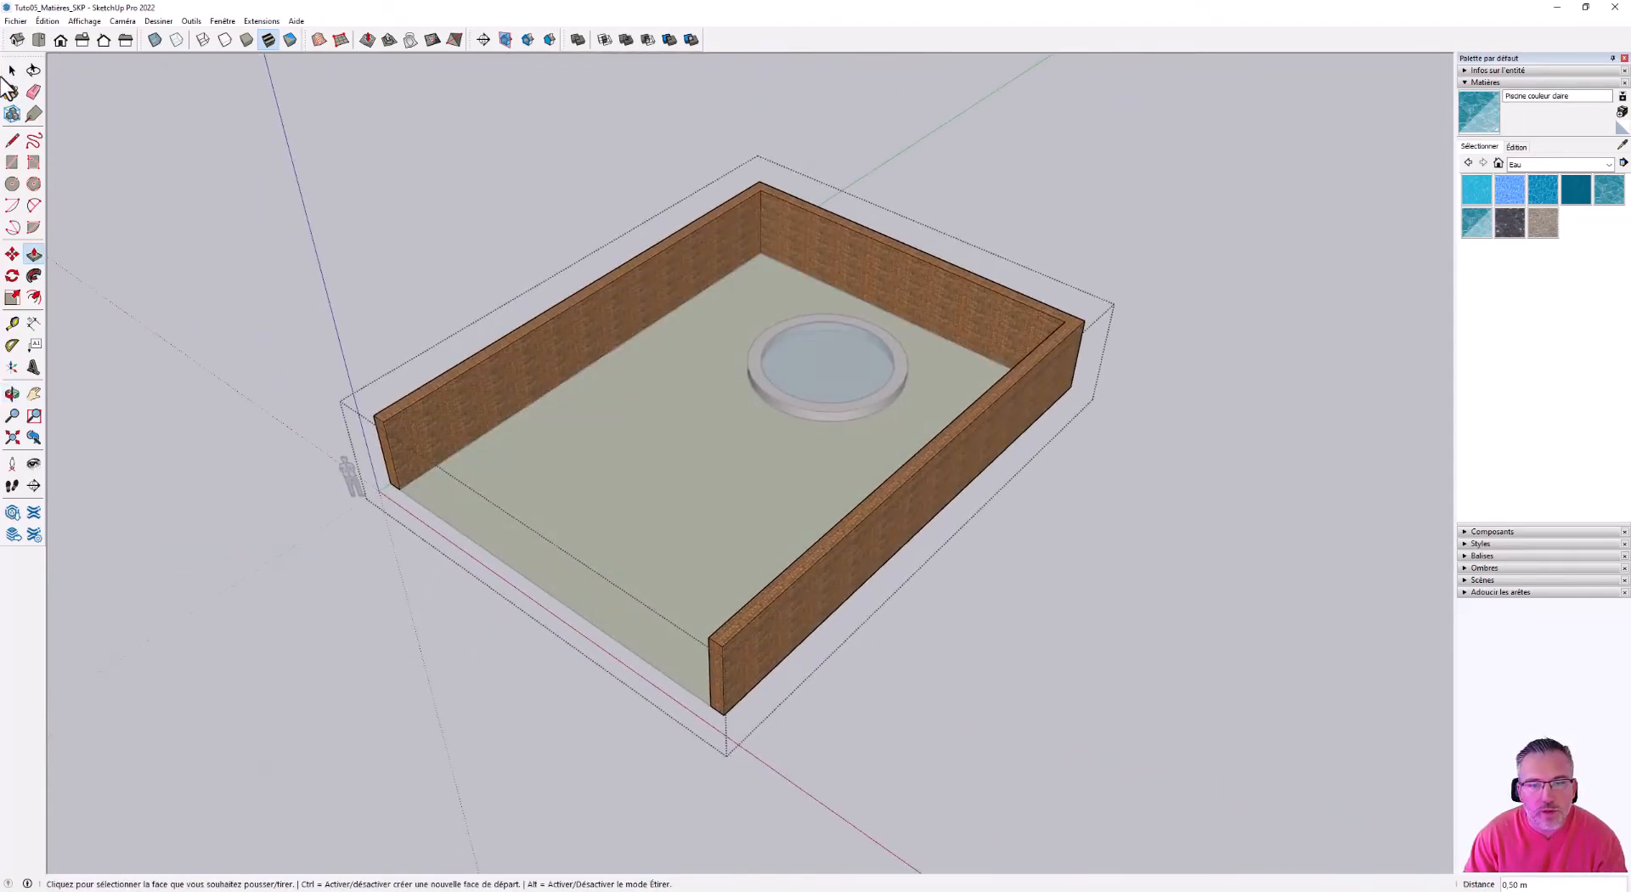
left_click(12, 71)
left_click(426, 746)
- Examine the whole three-sided garden enclosure with its pool and lawn from the open side
middle_click_drag(580, 668, 799, 578)
scroll(673, 482, "up", 3)
scroll(544, 446, "down", 3)
middle_click_drag(544, 446, 669, 401)
scroll(661, 406, "up", 2)
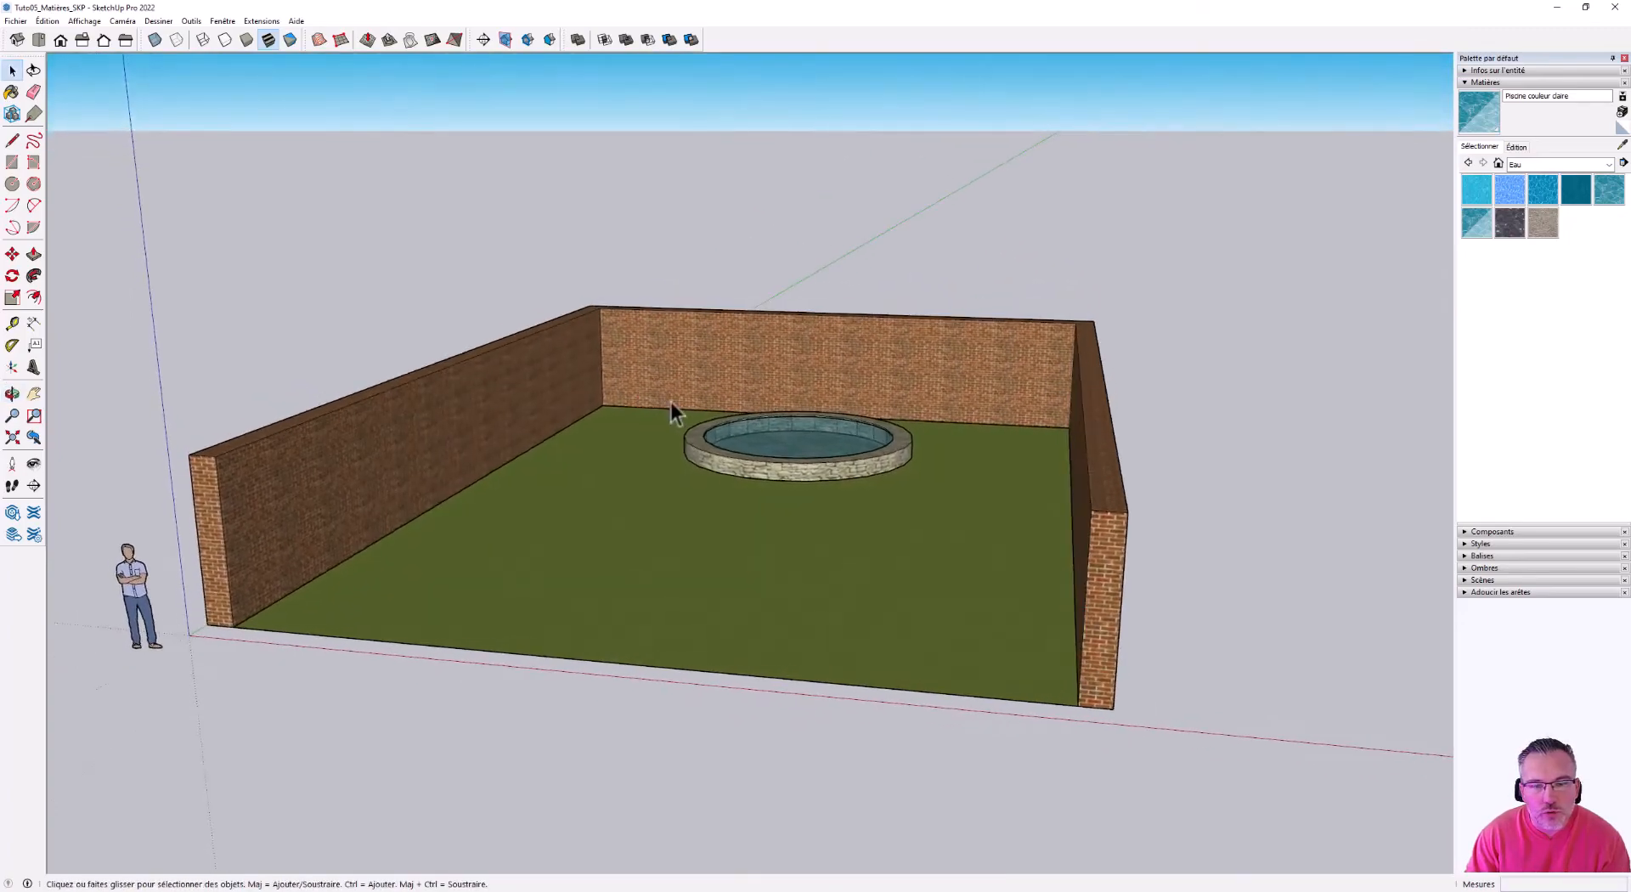
scroll(823, 474, "up", 1)
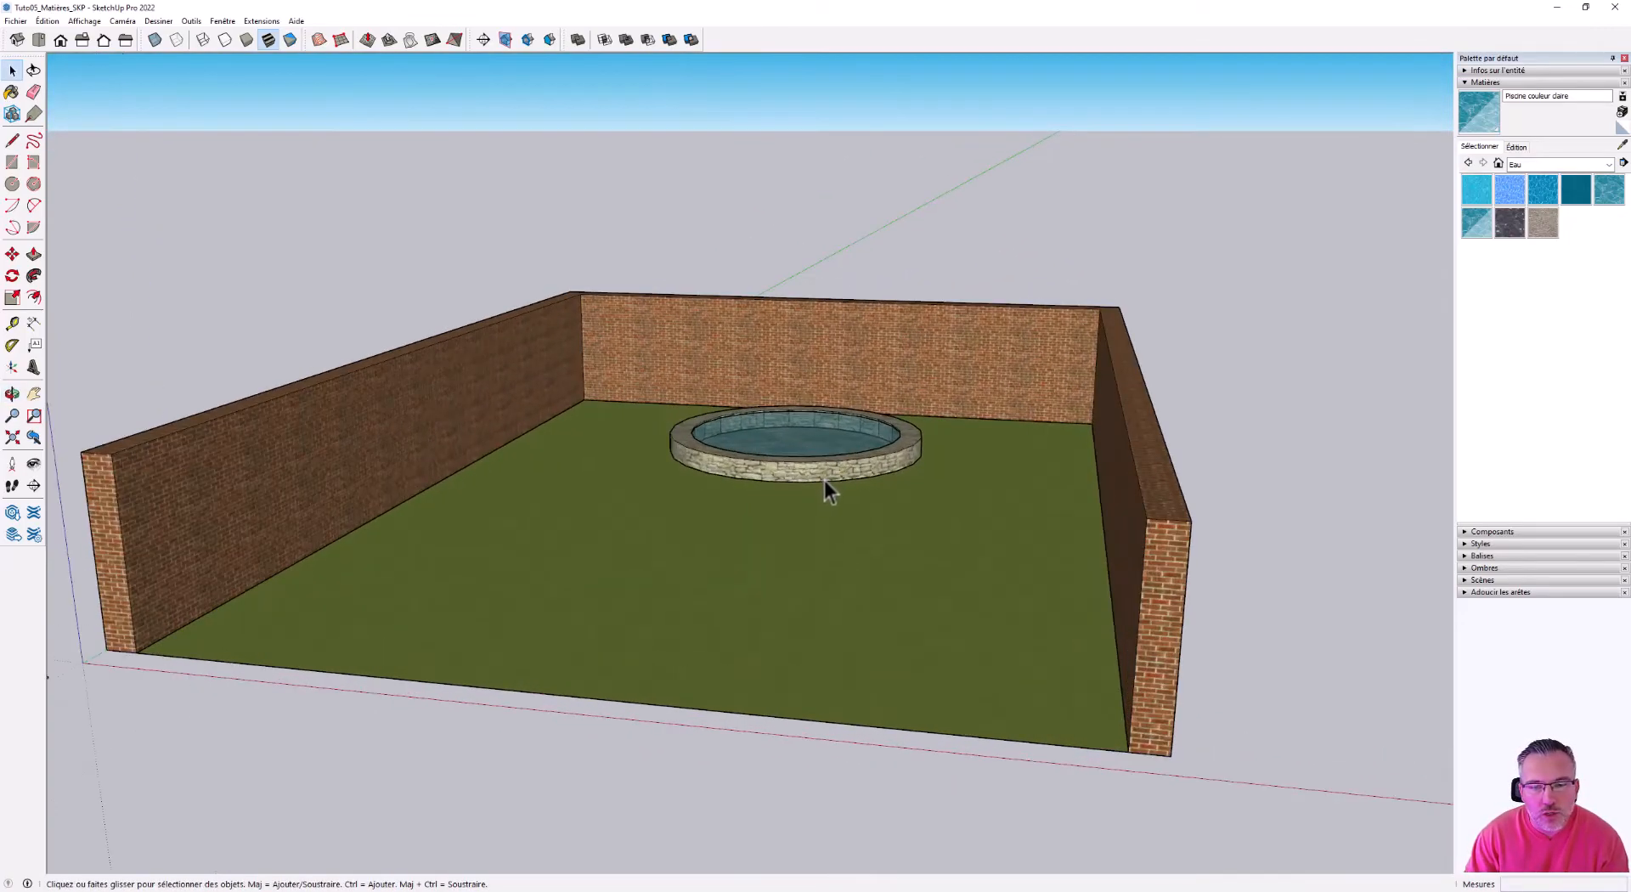
scroll(843, 449, "down", 2)
middle_click_drag(843, 448, 768, 527)
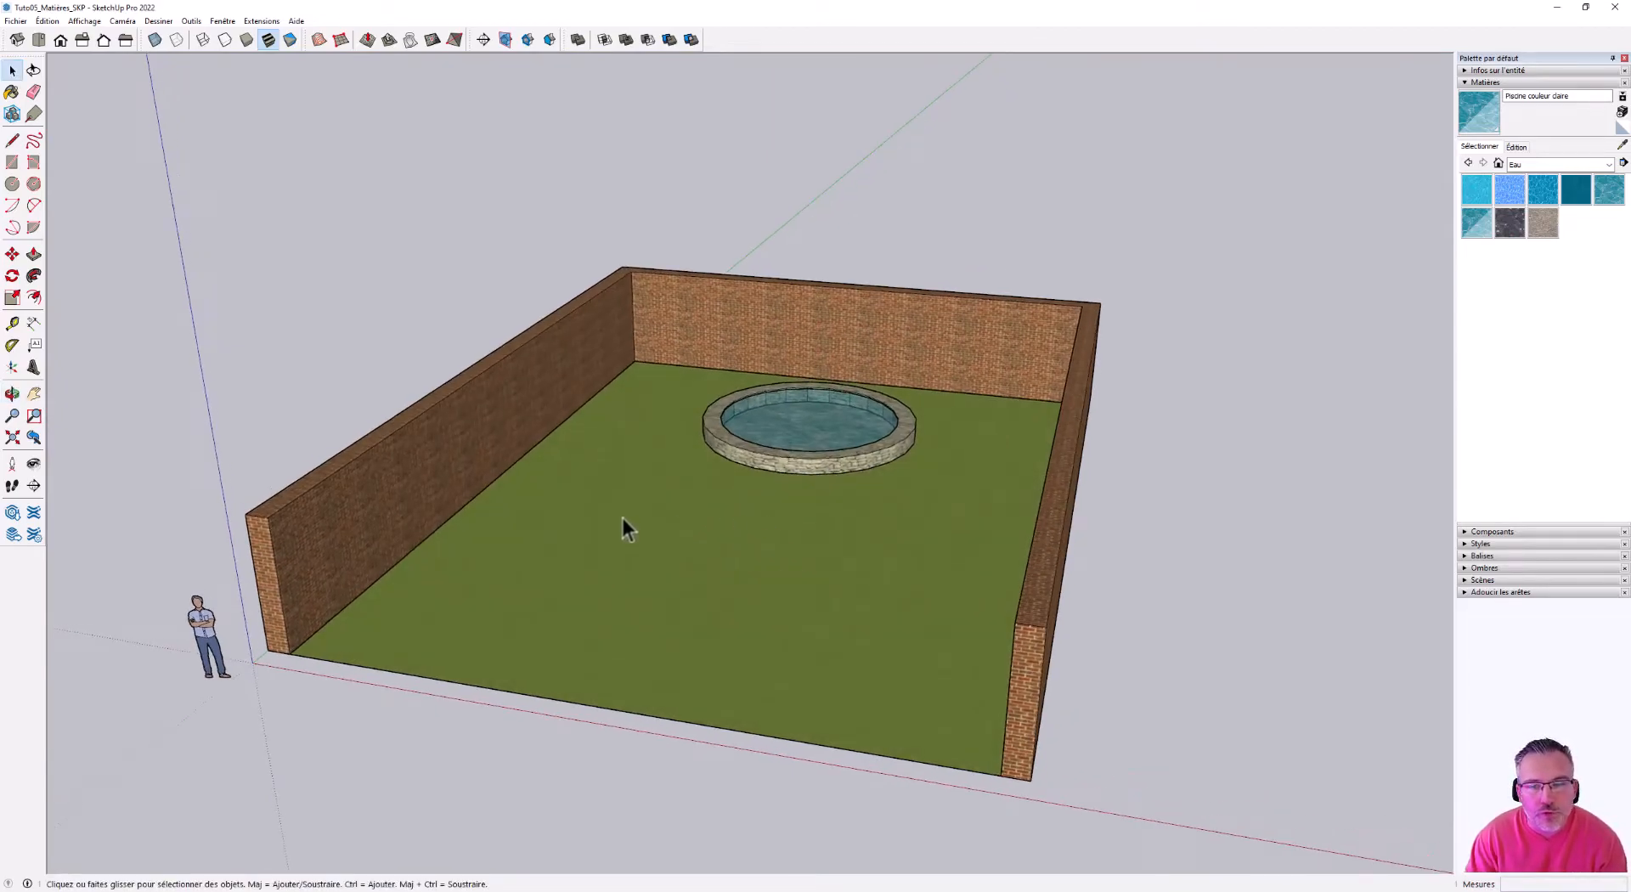
- Inspect the brick texture on the inner, end and outer faces of the long walls up close
scroll(344, 584, "up", 6)
scroll(306, 558, "down", 2)
middle_click_drag(346, 527, 336, 449)
scroll(415, 554, "down", 2)
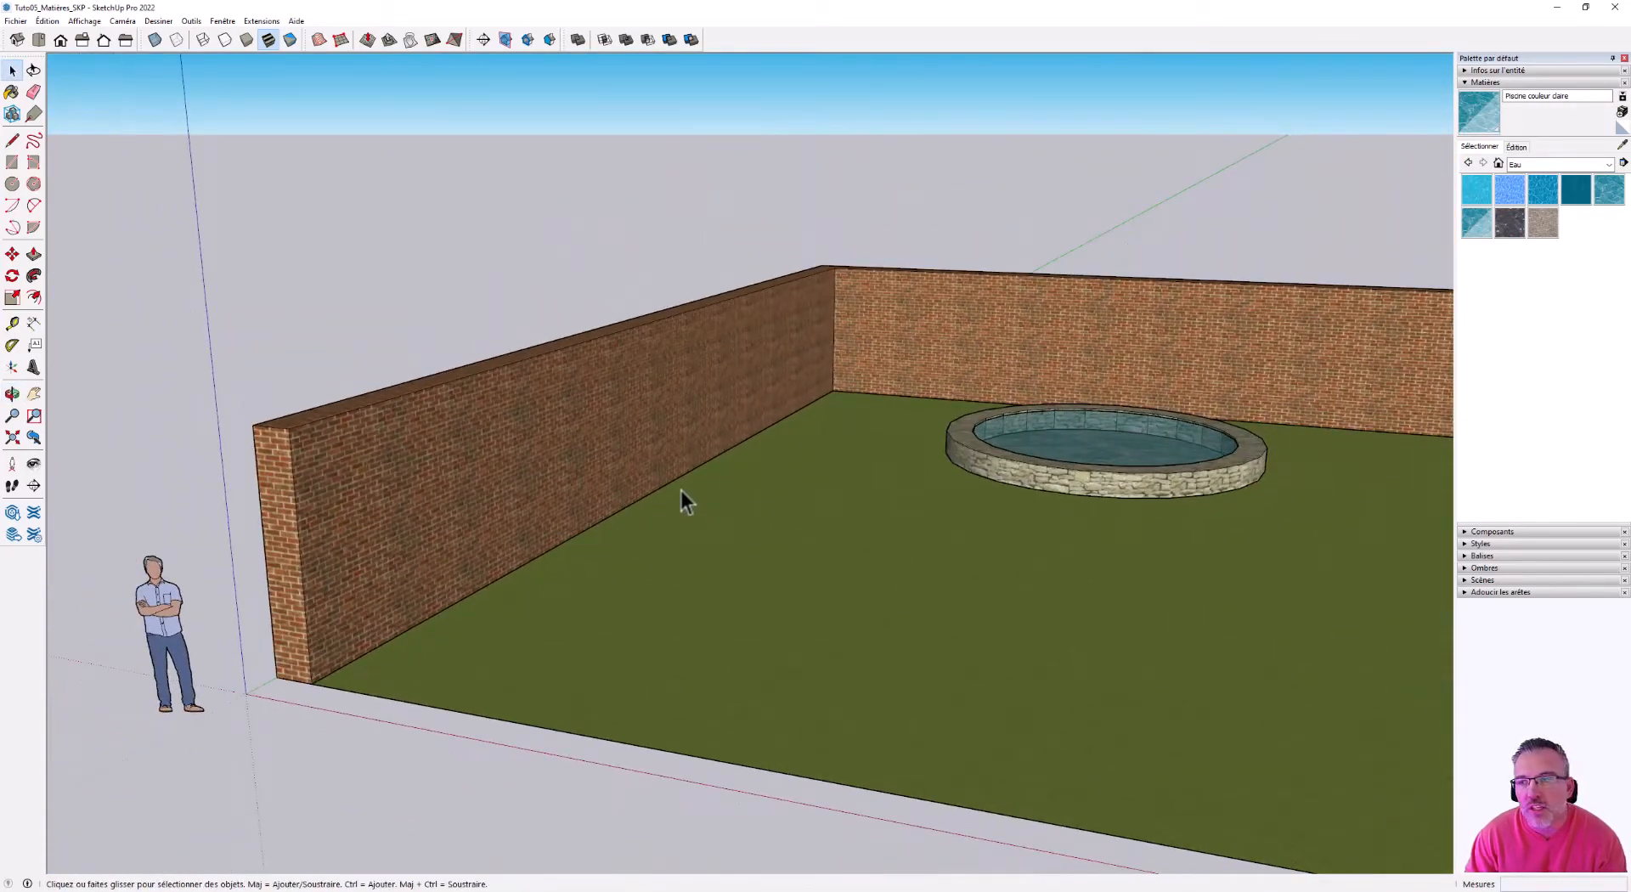
middle_click_drag(360, 528, 292, 552)
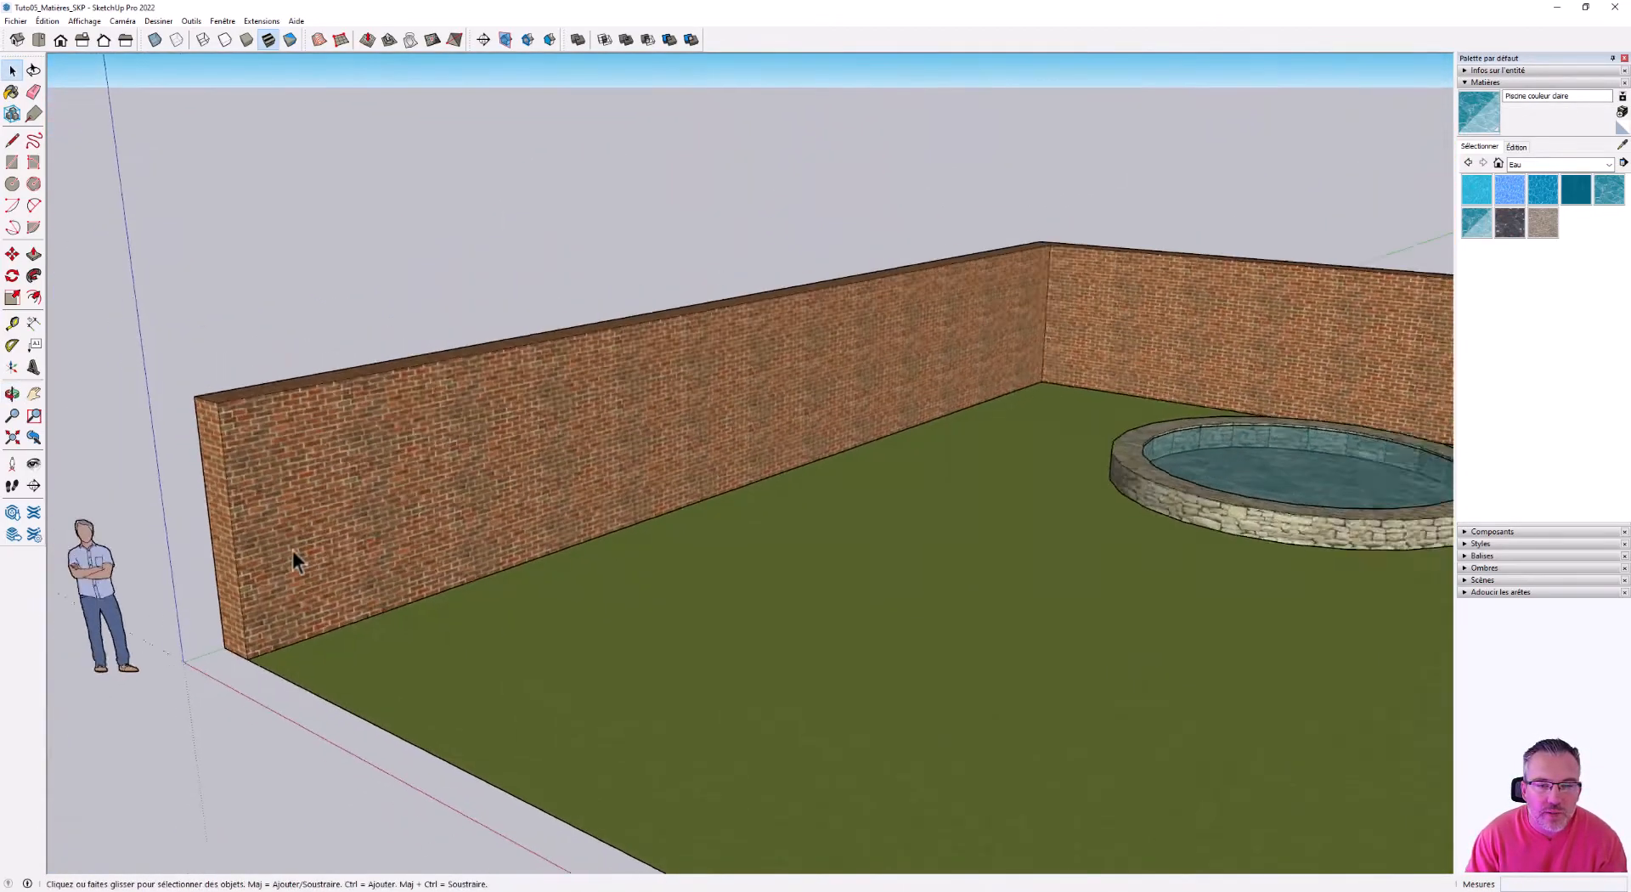
scroll(316, 532, "down", 5)
scroll(860, 752, "up", 5)
middle_click_drag(763, 718, 714, 568)
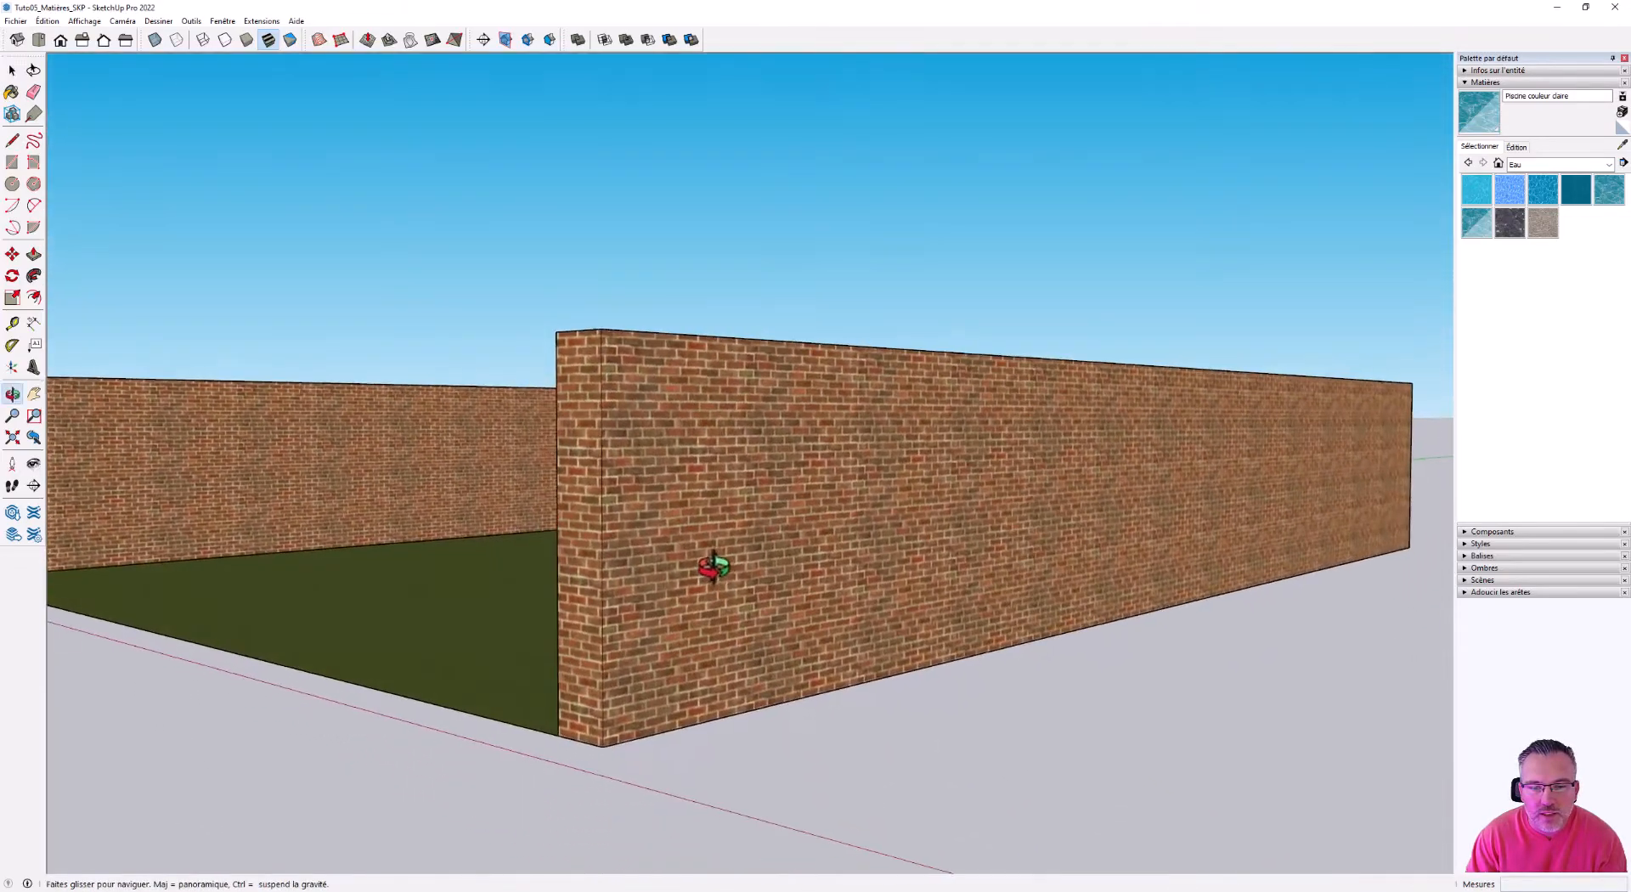
scroll(747, 535, "down", 3)
scroll(714, 550, "up", 4)
middle_click_drag(578, 557, 671, 551)
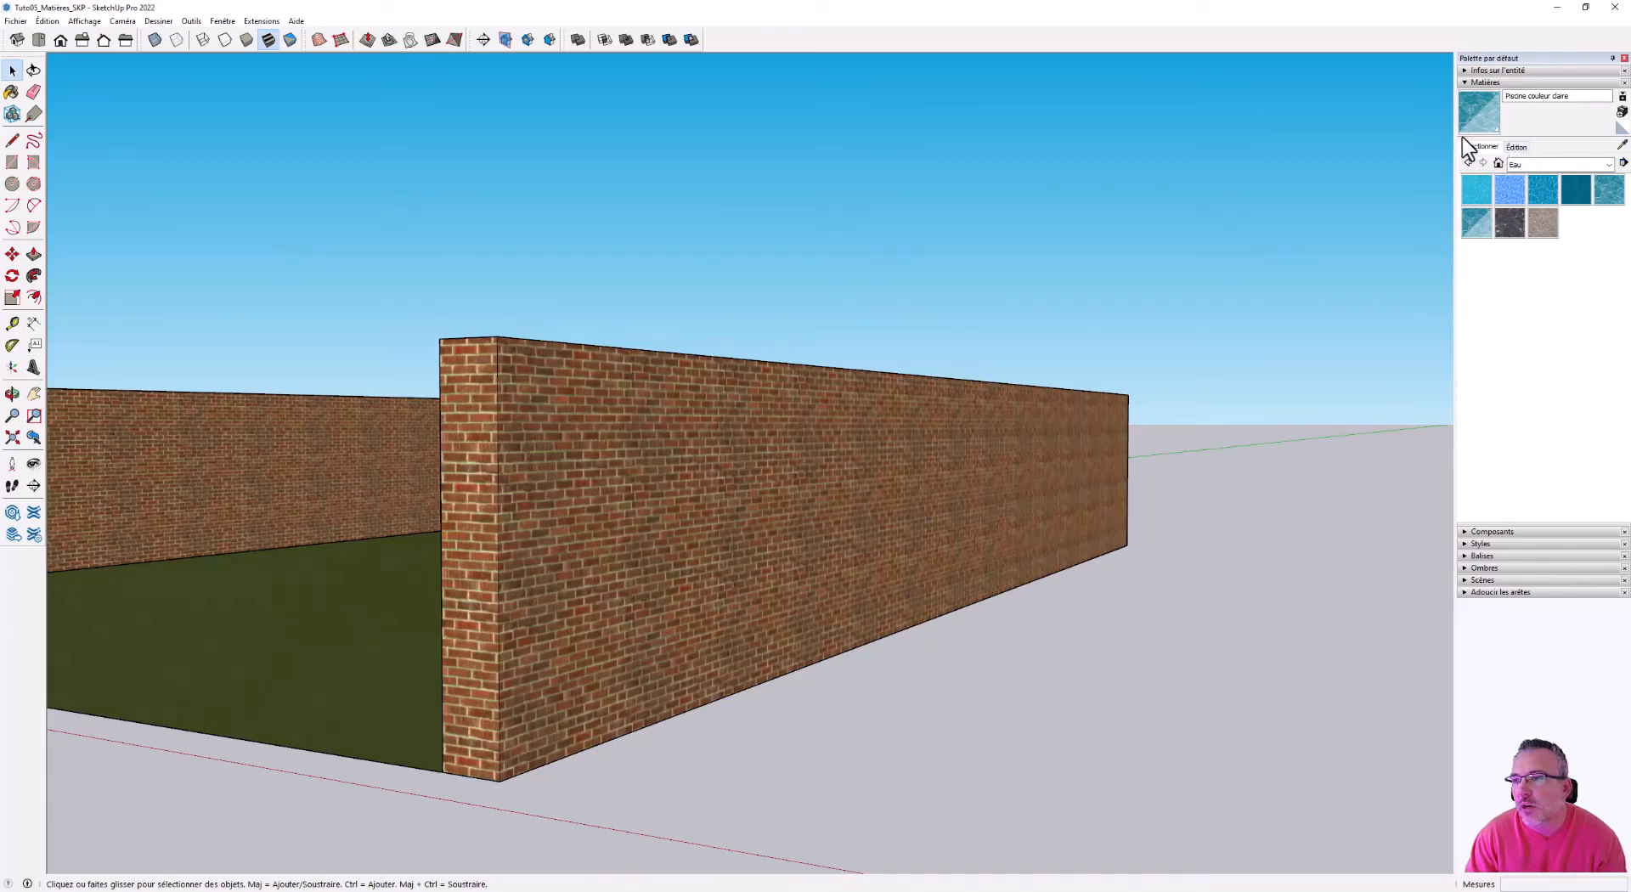
- Show the edit settings of the Piscine couleur claire material and enlarge the materials area
left_click(1518, 149)
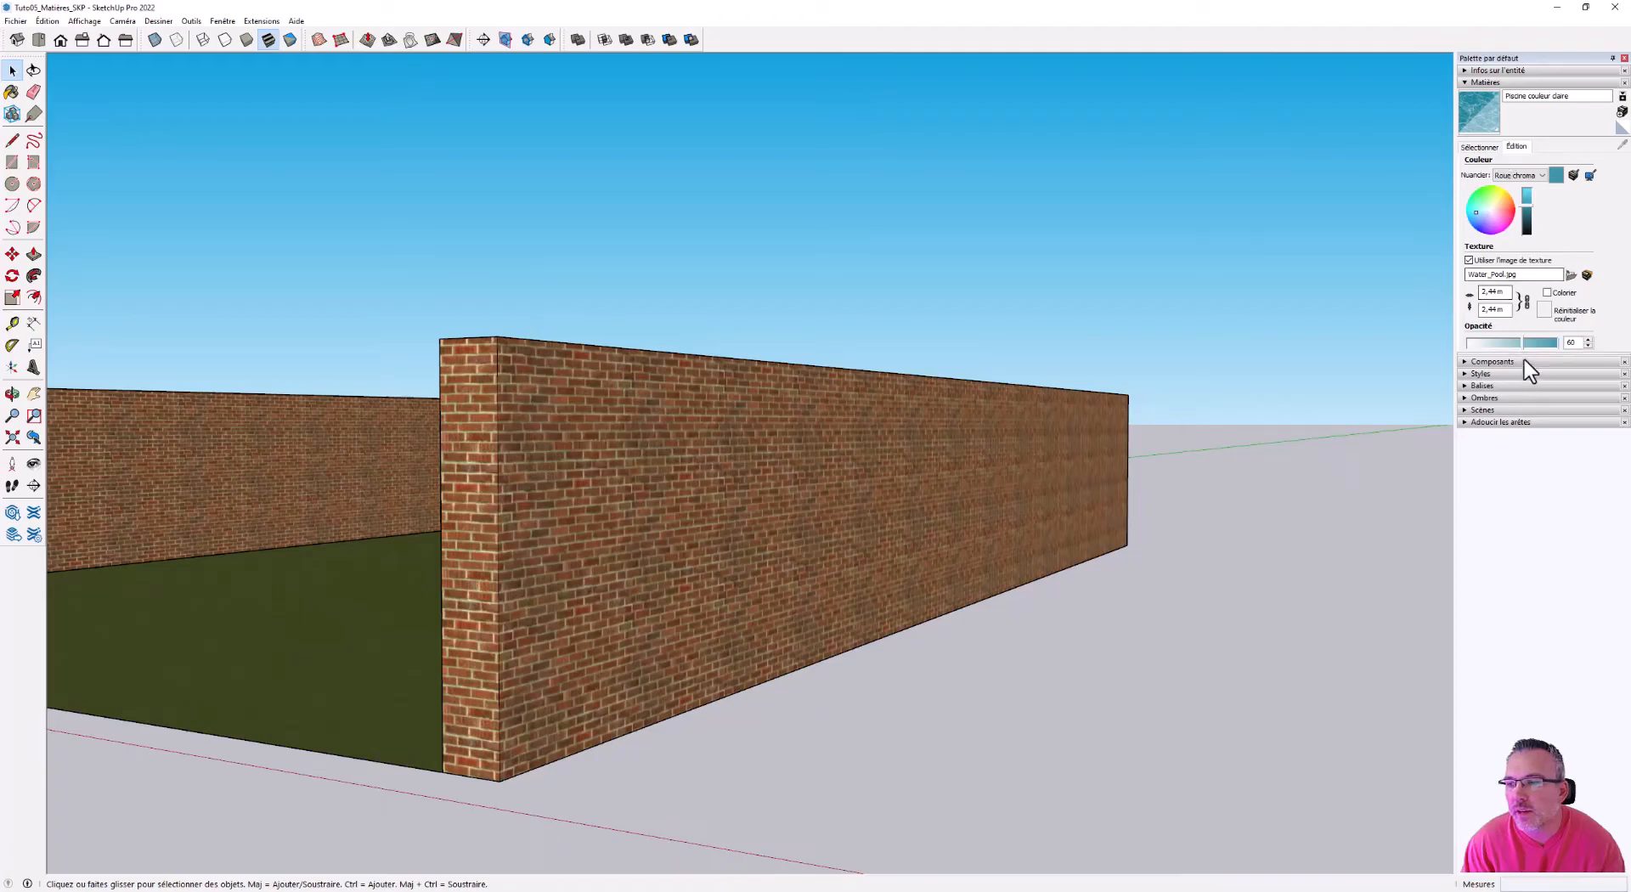
left_click_drag(1553, 635, 1560, 650)
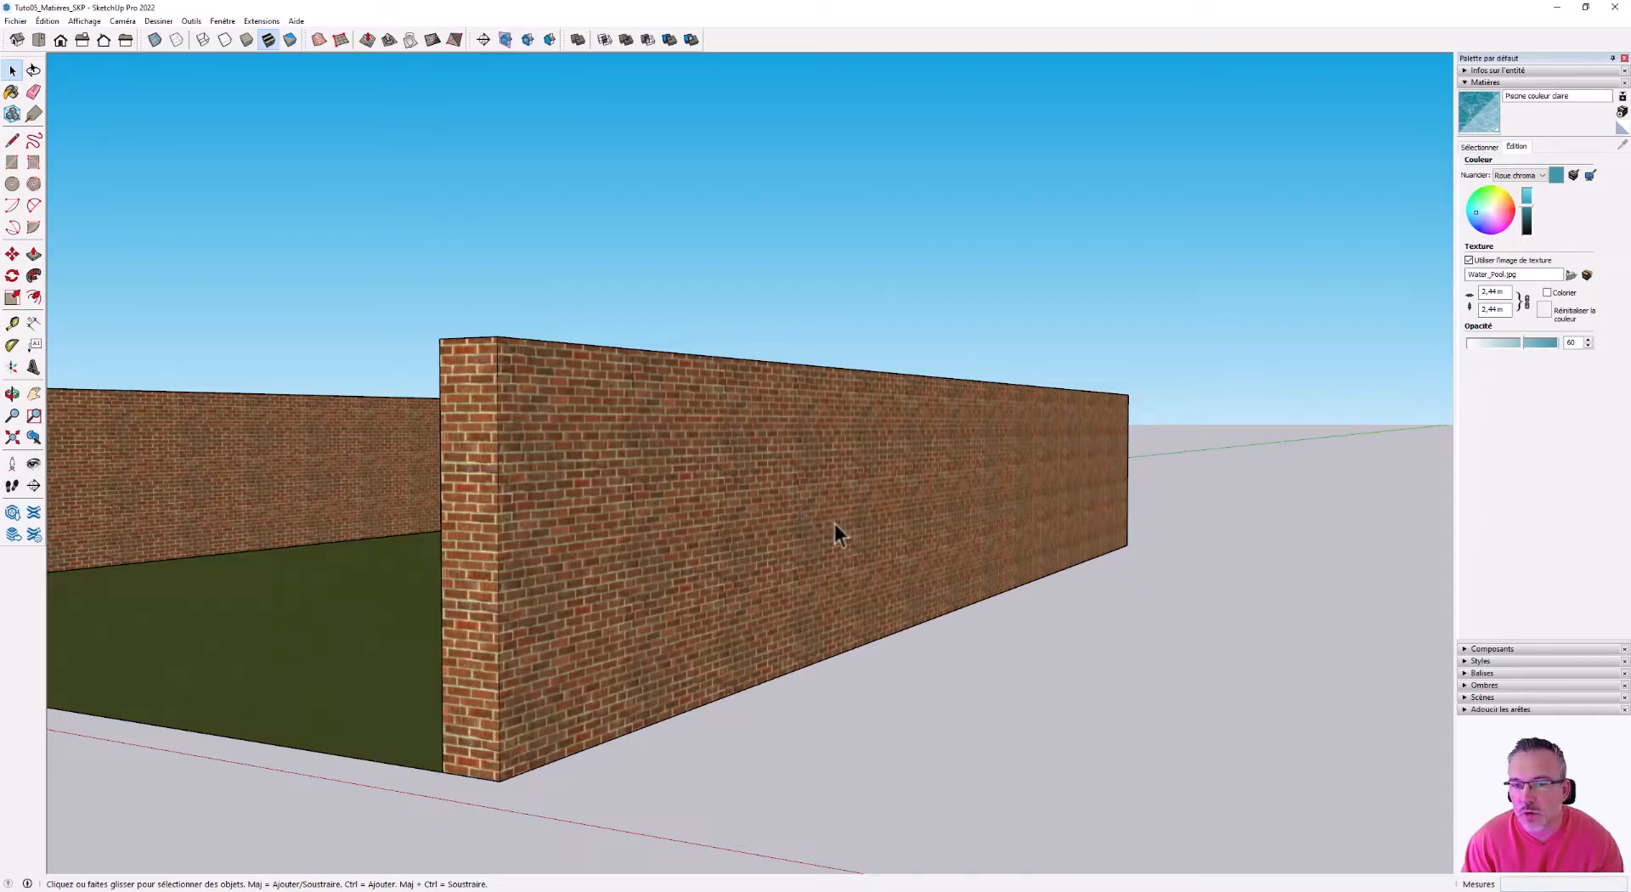
middle_click_drag(868, 474, 620, 499)
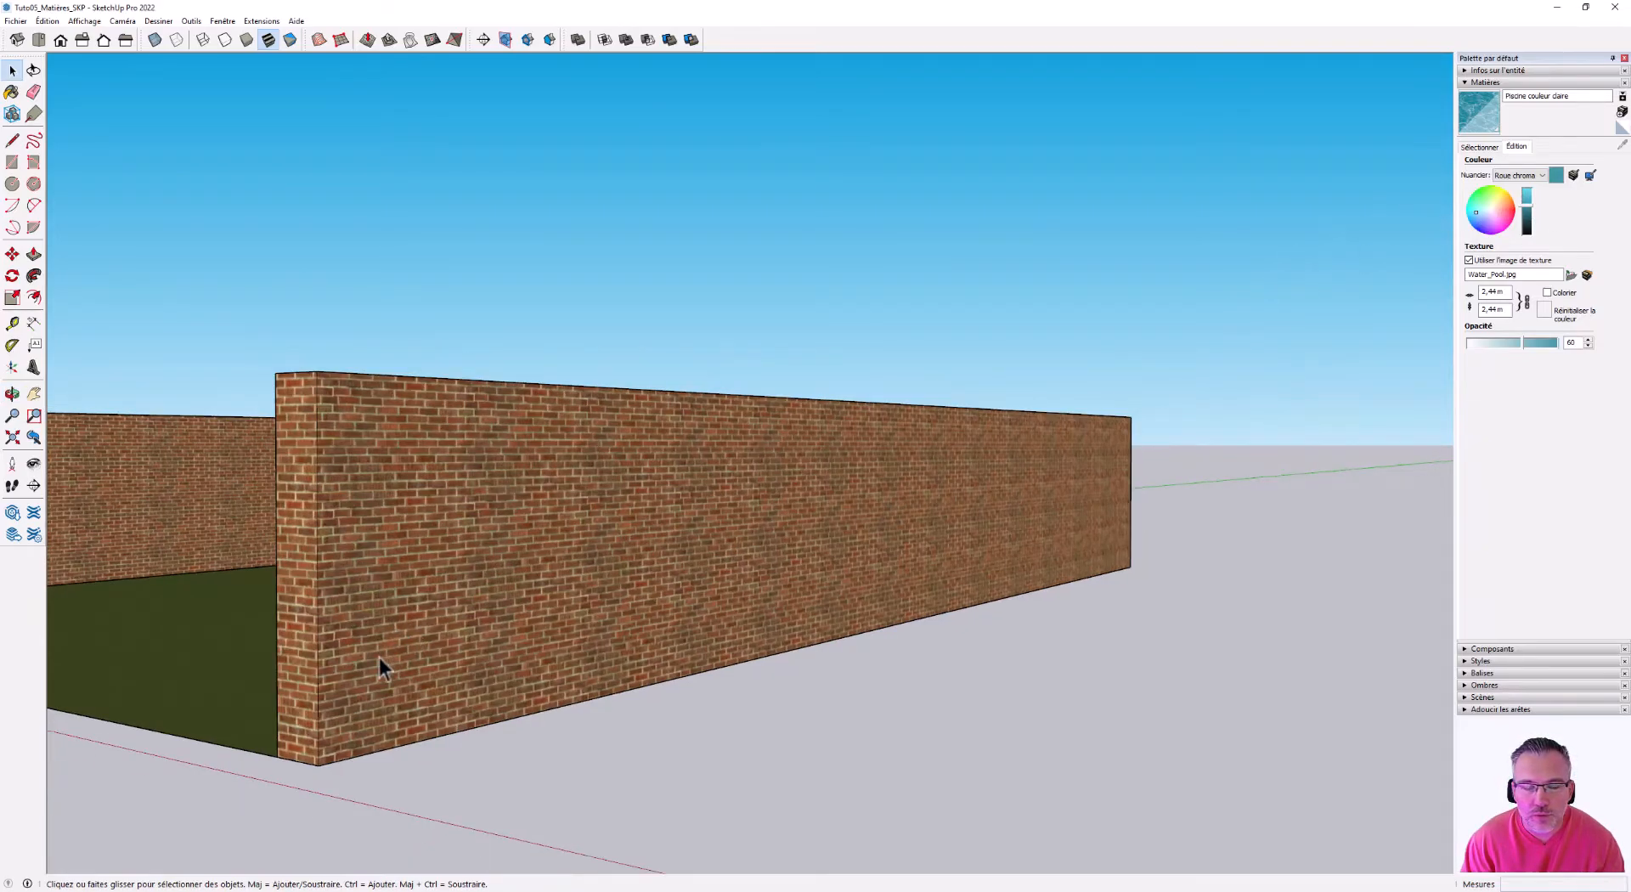
scroll(384, 666, "up", 2)
middle_click_drag(446, 655, 595, 523)
scroll(464, 598, "up", 2)
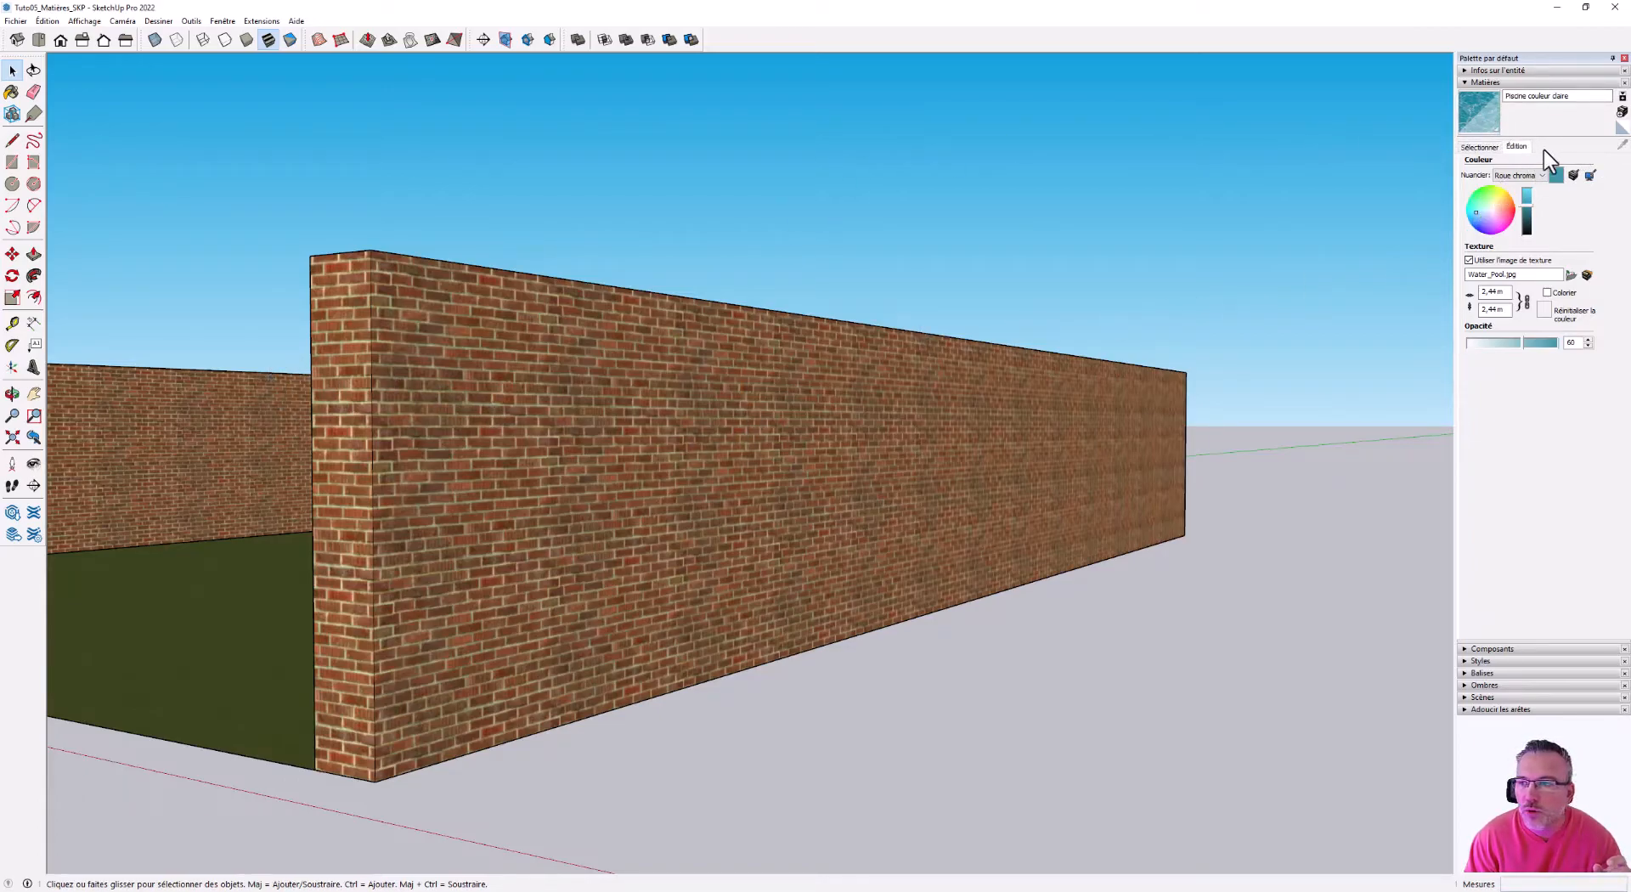
- Sample the Brique antique 01 material from the long wall and open its edit settings
left_click(1479, 147)
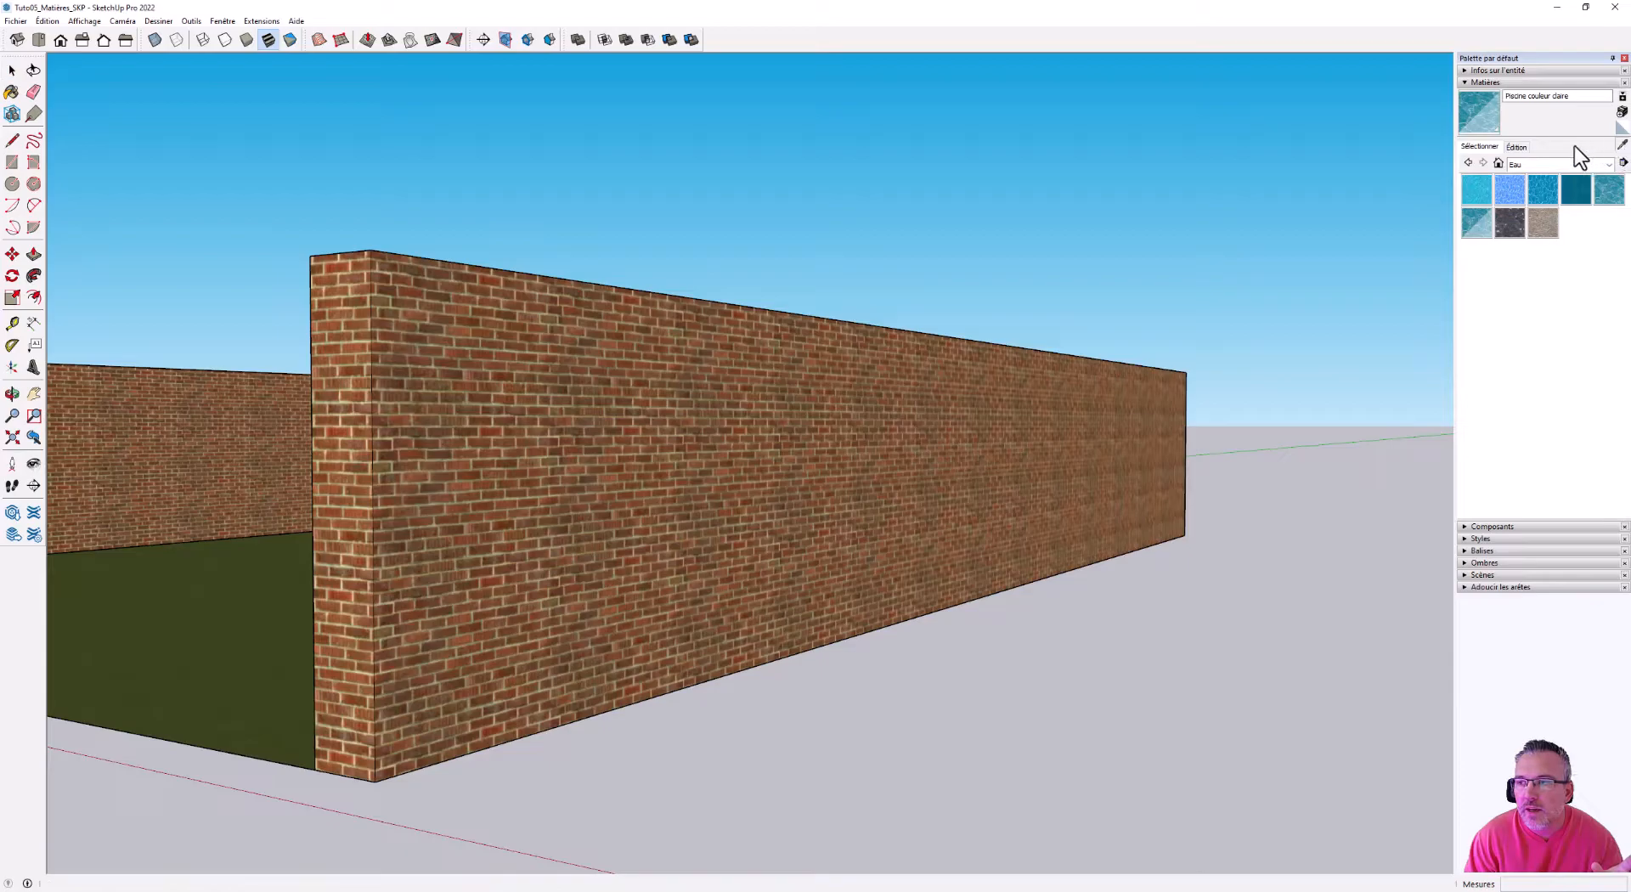
left_click(722, 419, "alt")
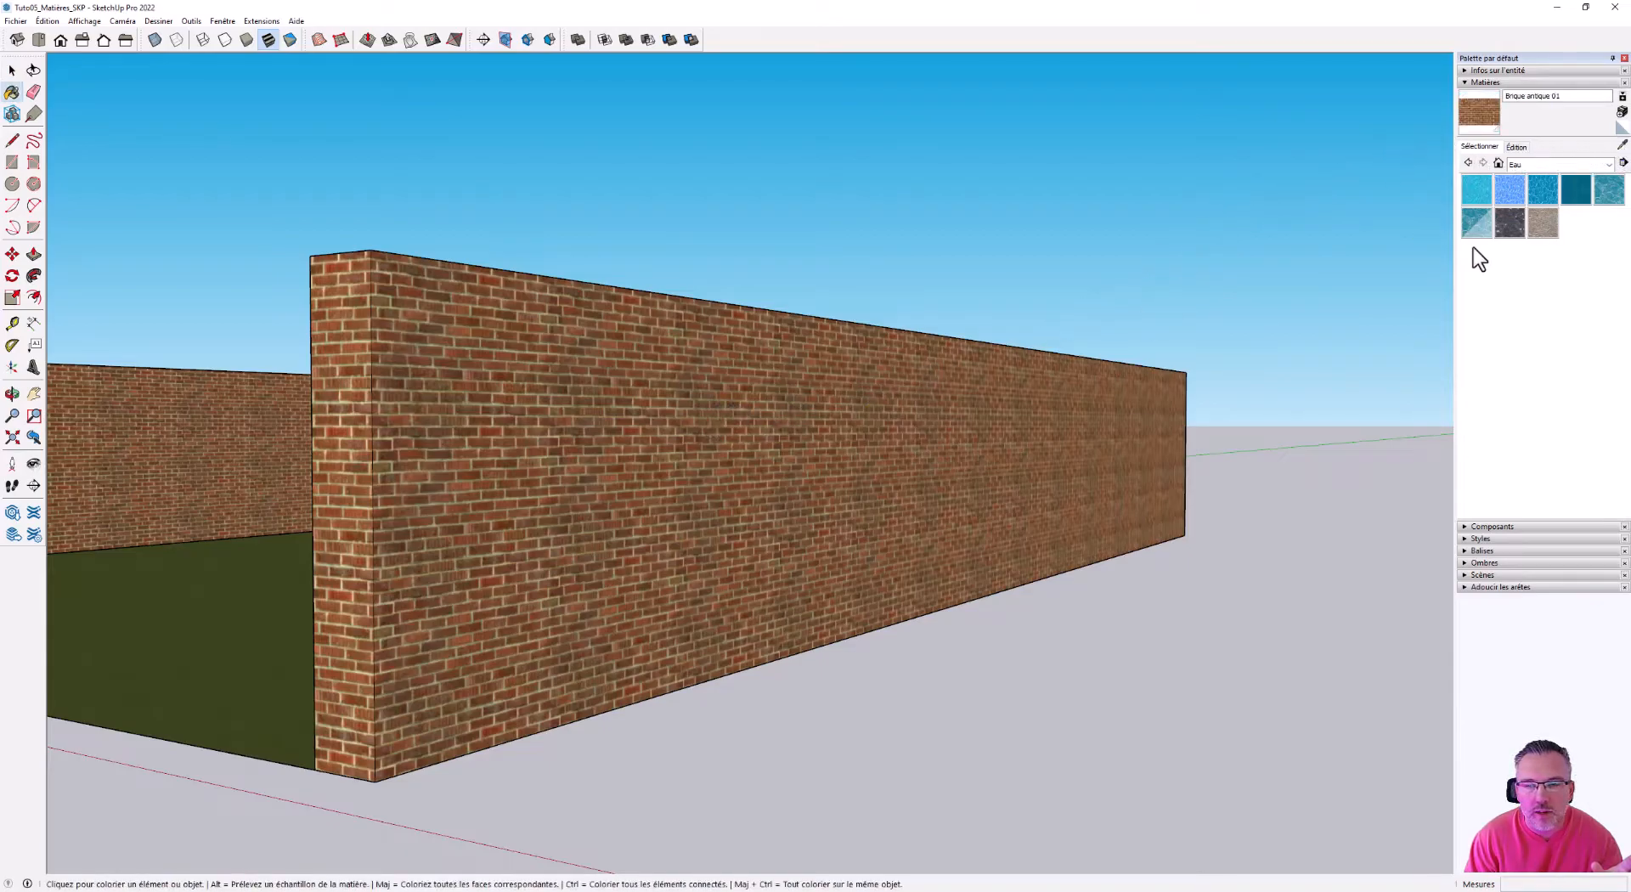
left_click(1519, 147)
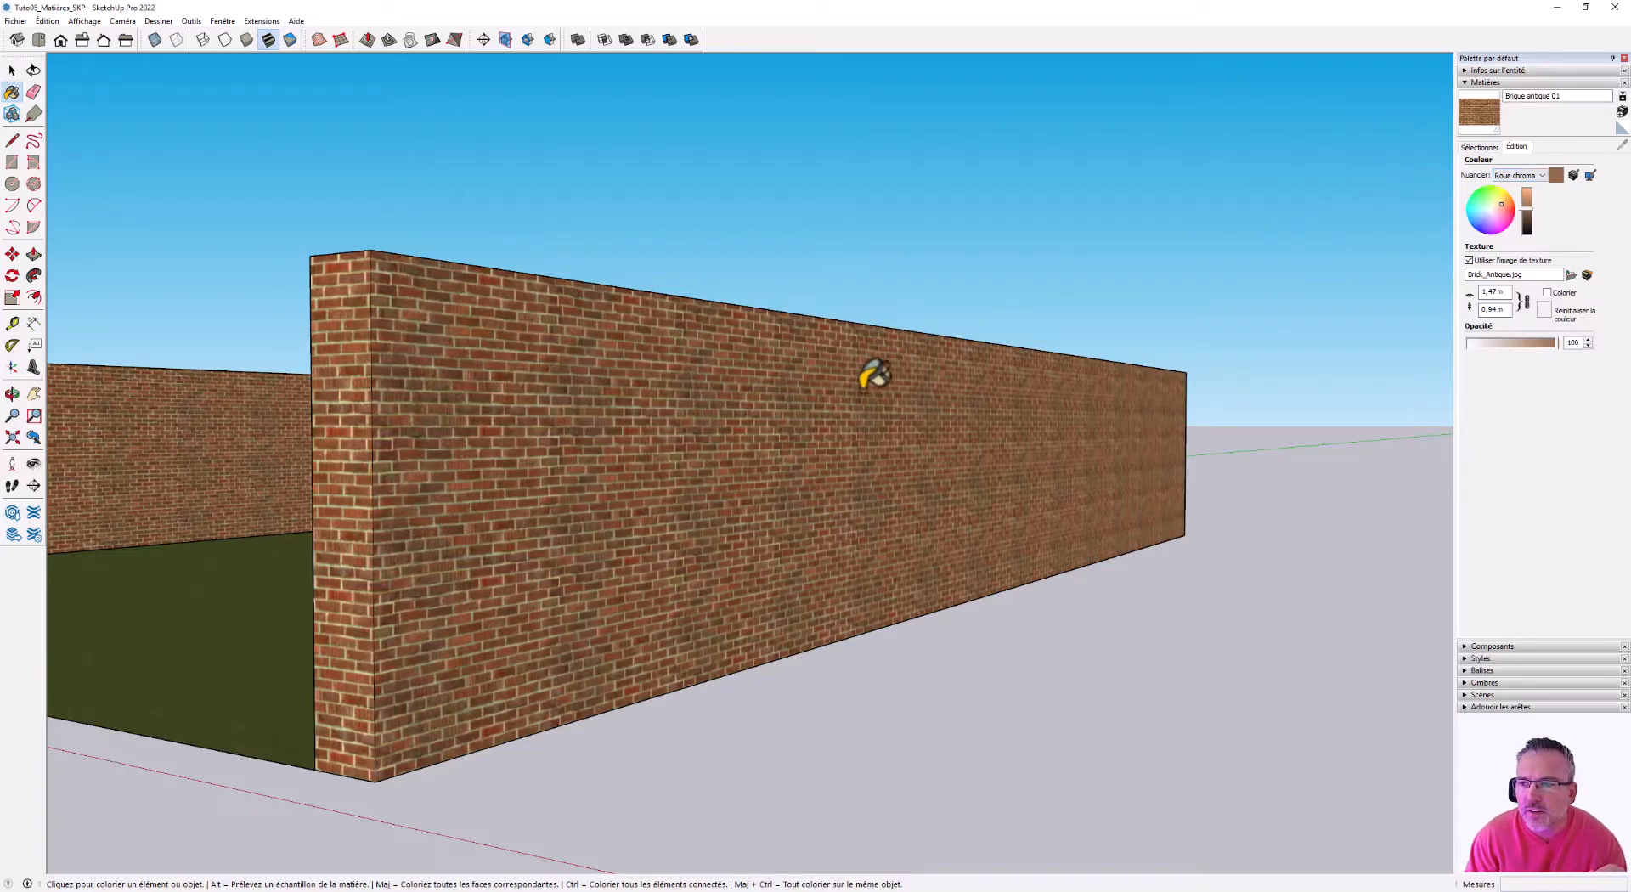
- Position the camera at 1.68 m eye height on the lawn, facing the pool and the brick walls' corner
middle_click_drag(434, 518, 824, 518)
scroll(938, 501, "down", 4)
scroll(272, 514, "up", 2)
left_click(14, 465)
left_click(794, 650)
left_click_drag(808, 634, 487, 589)
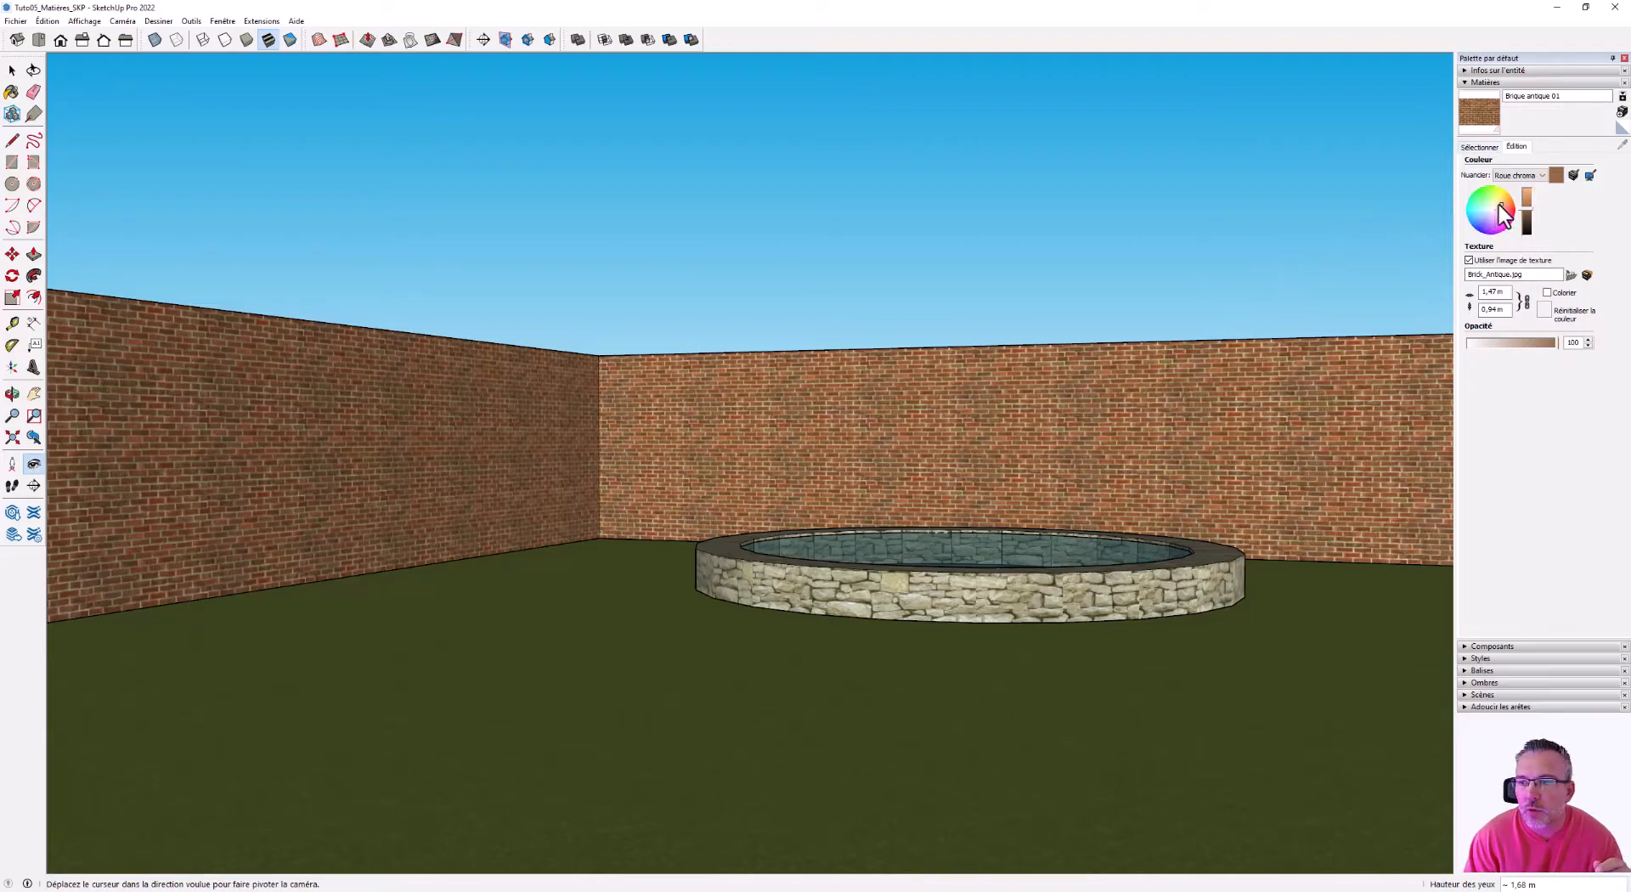
- Try a less saturated tint on the Brique antique 01 material and reset its original color
mouse_move(1492, 219)
left_mouse_down()
mouse_move(1475, 212)
mouse_move(1511, 190)
mouse_move(1493, 213)
left_mouse_up()
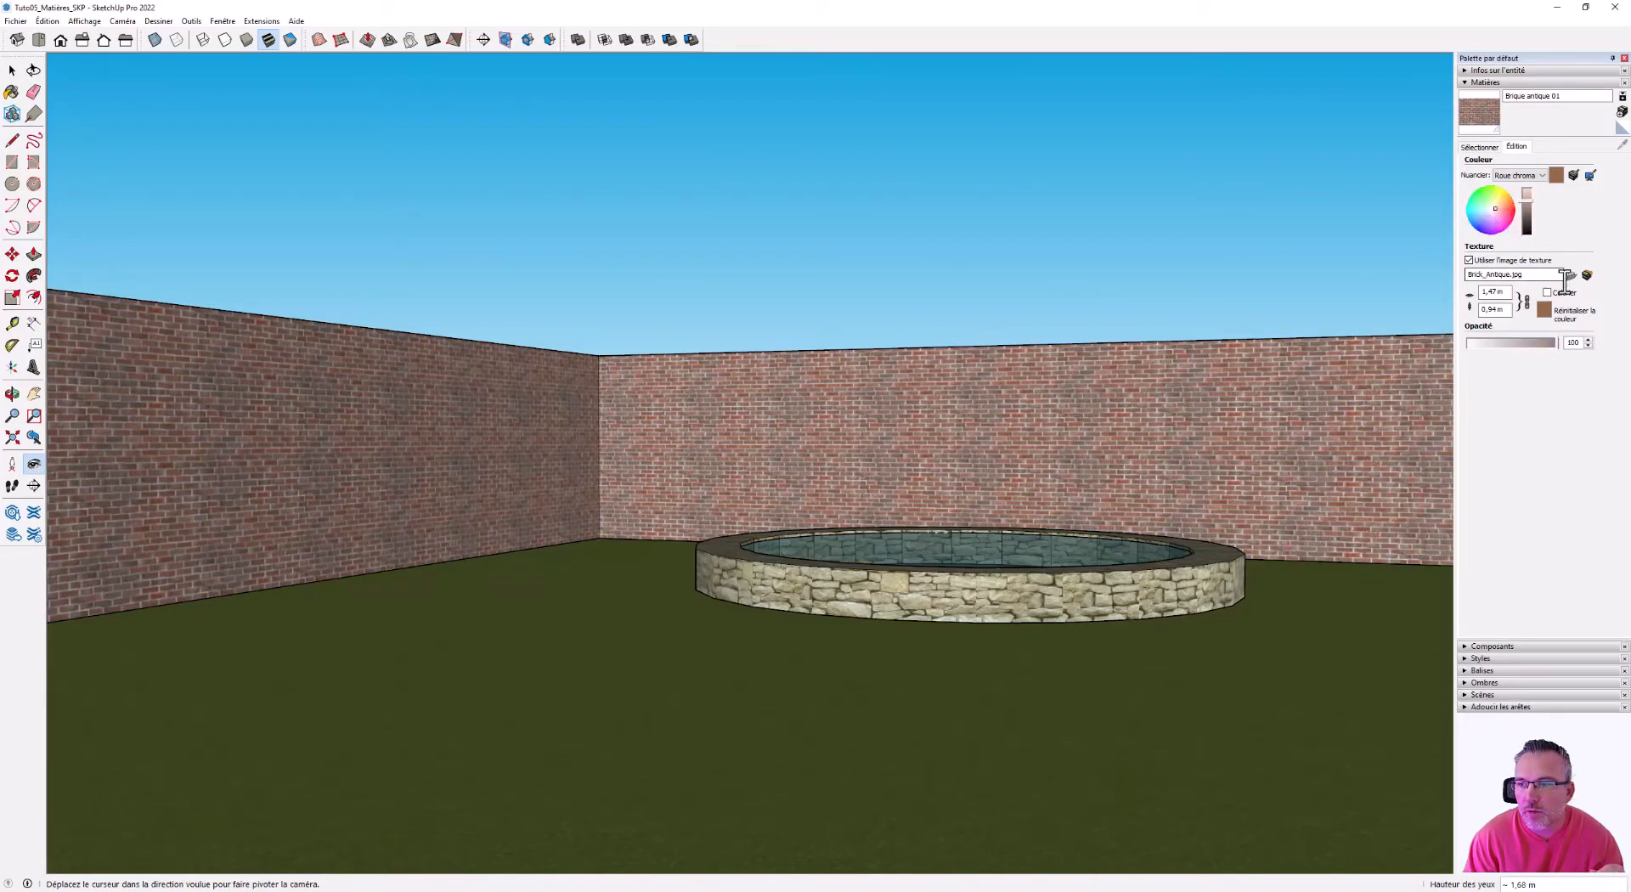
left_click(1543, 310)
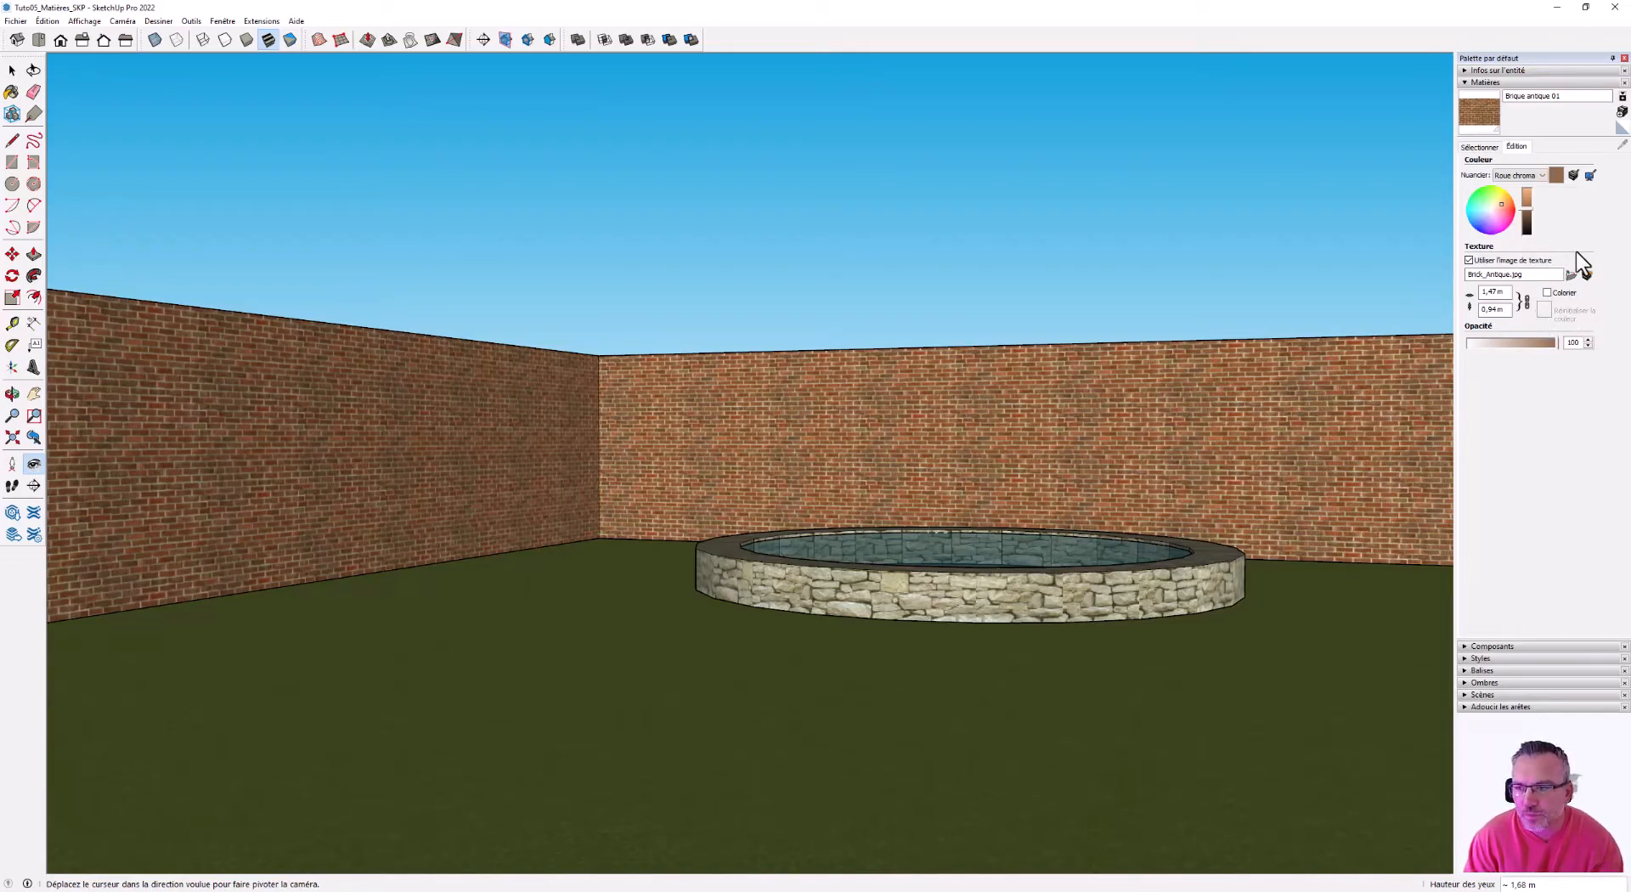
- Try brick texture widths of 3 m and 5 m with the proportions locked
double_click(1502, 294)
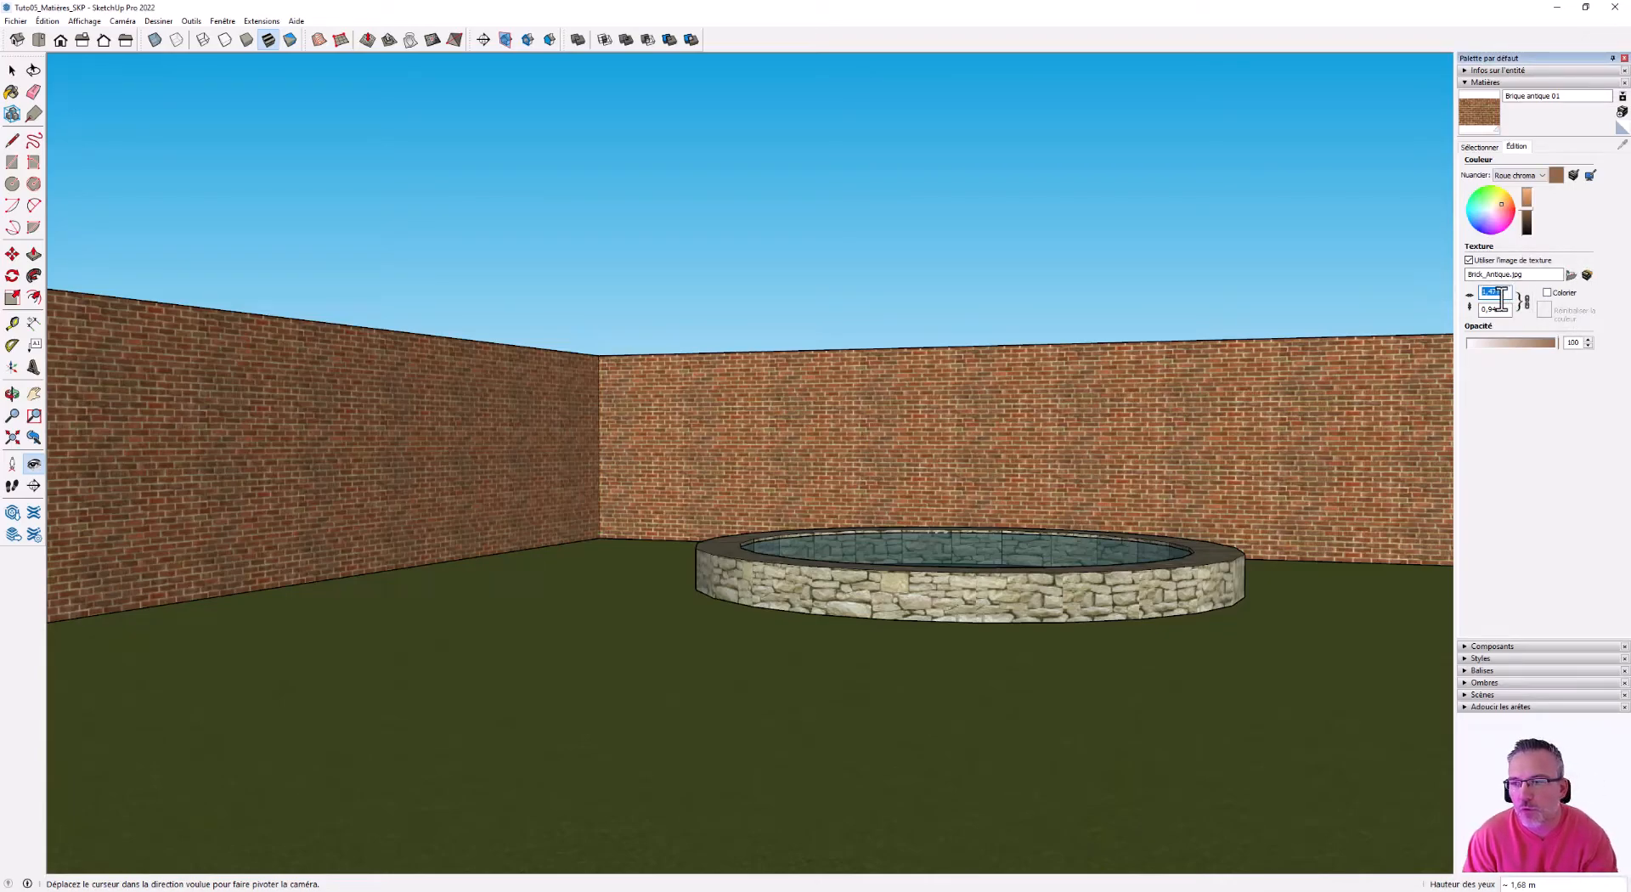
type("3")
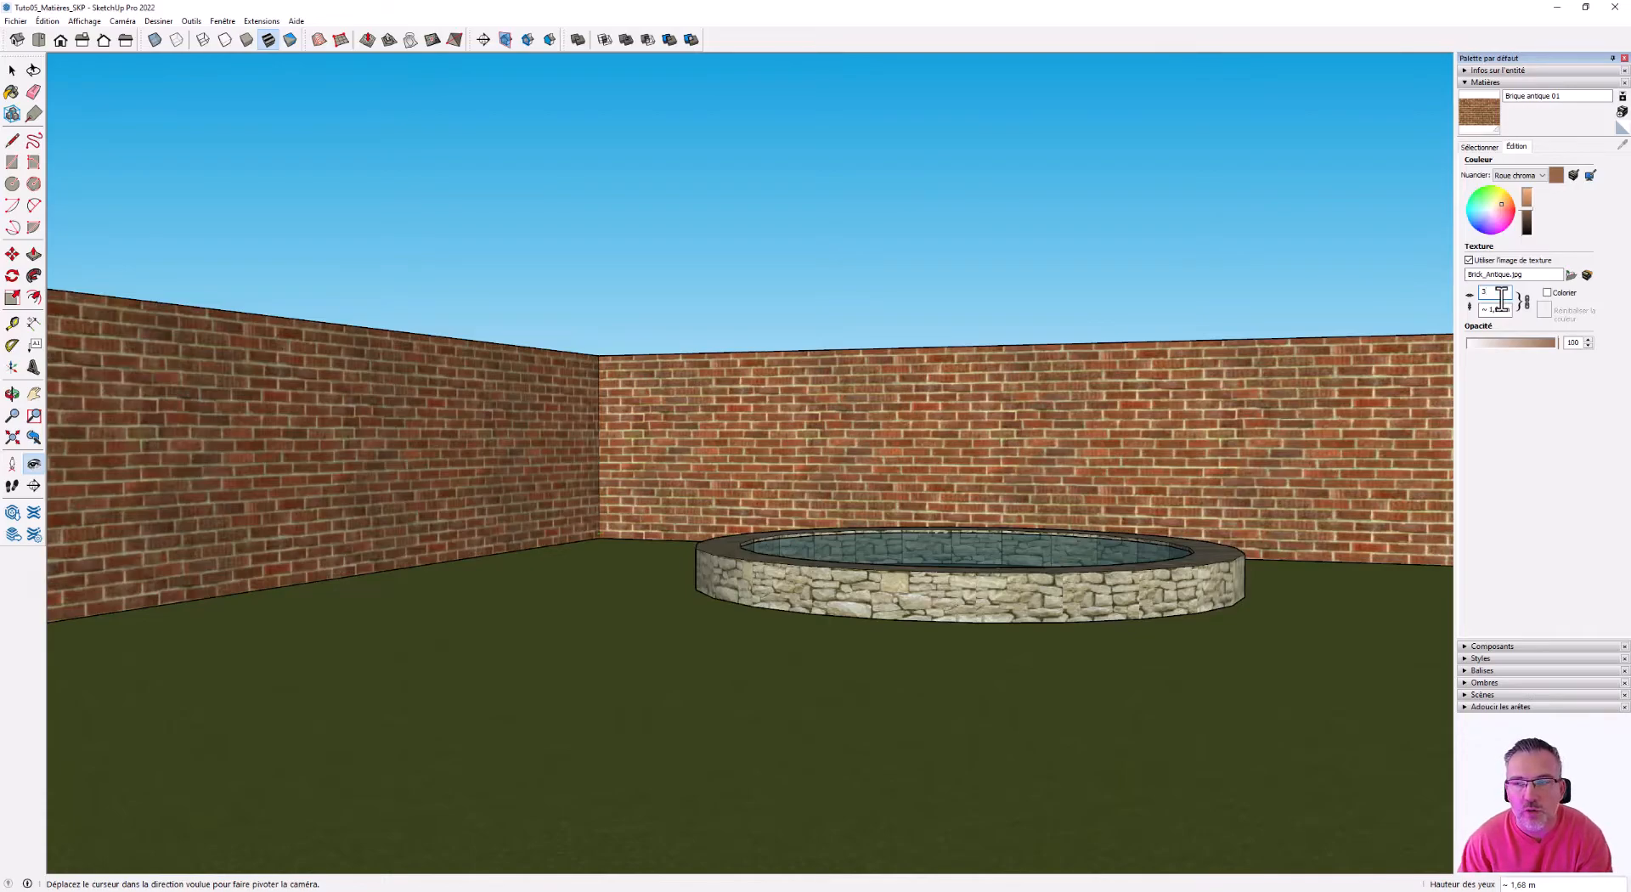
type("5")
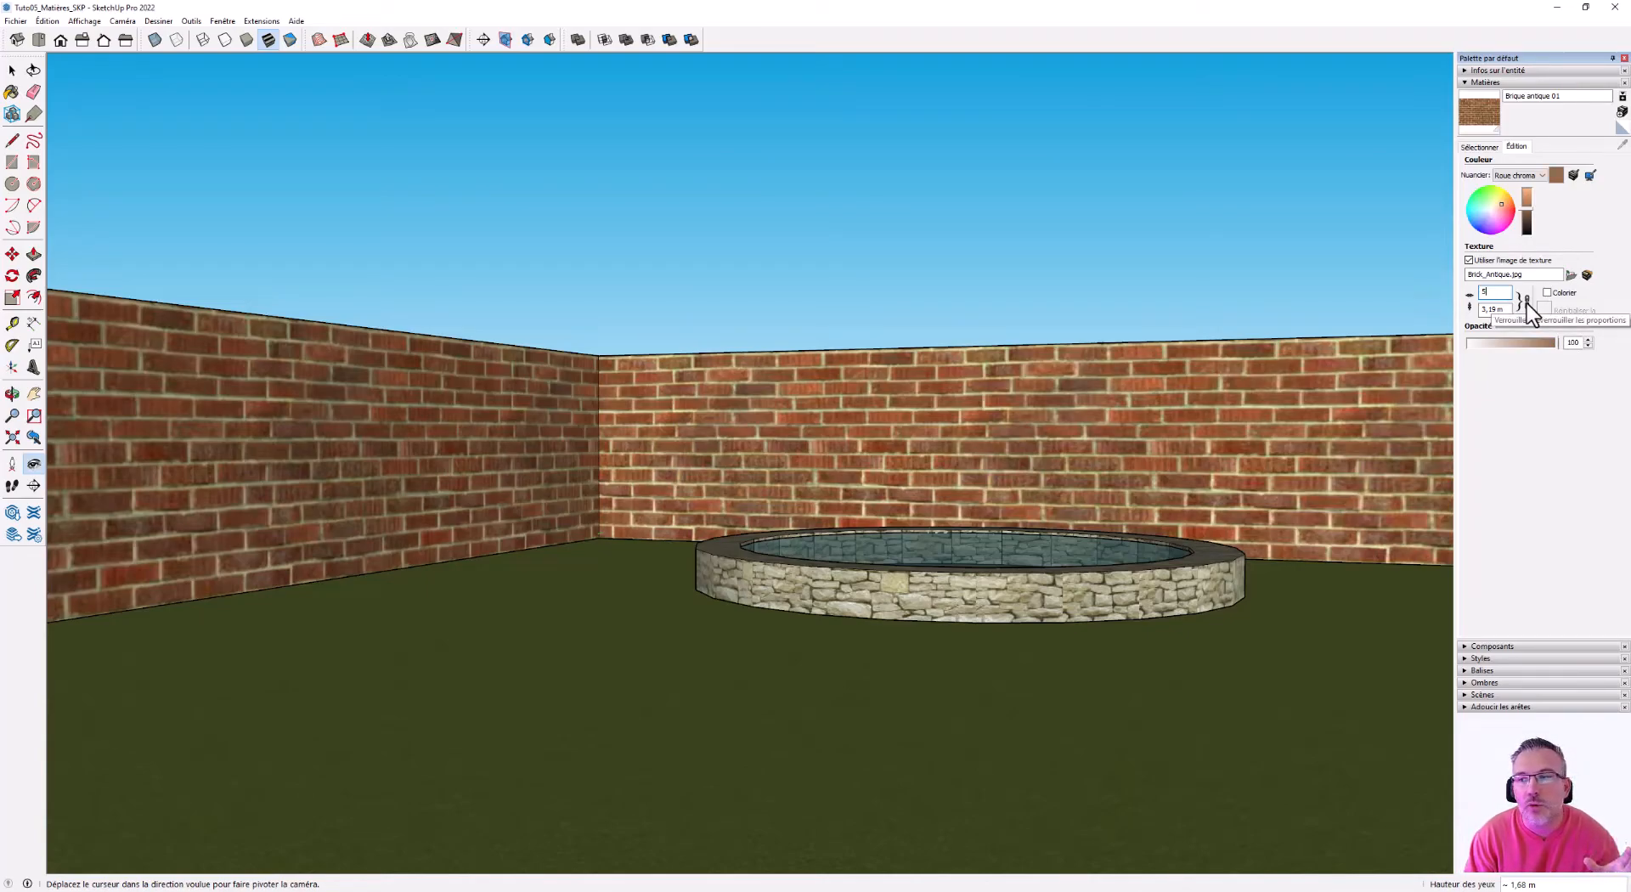
key("Return")
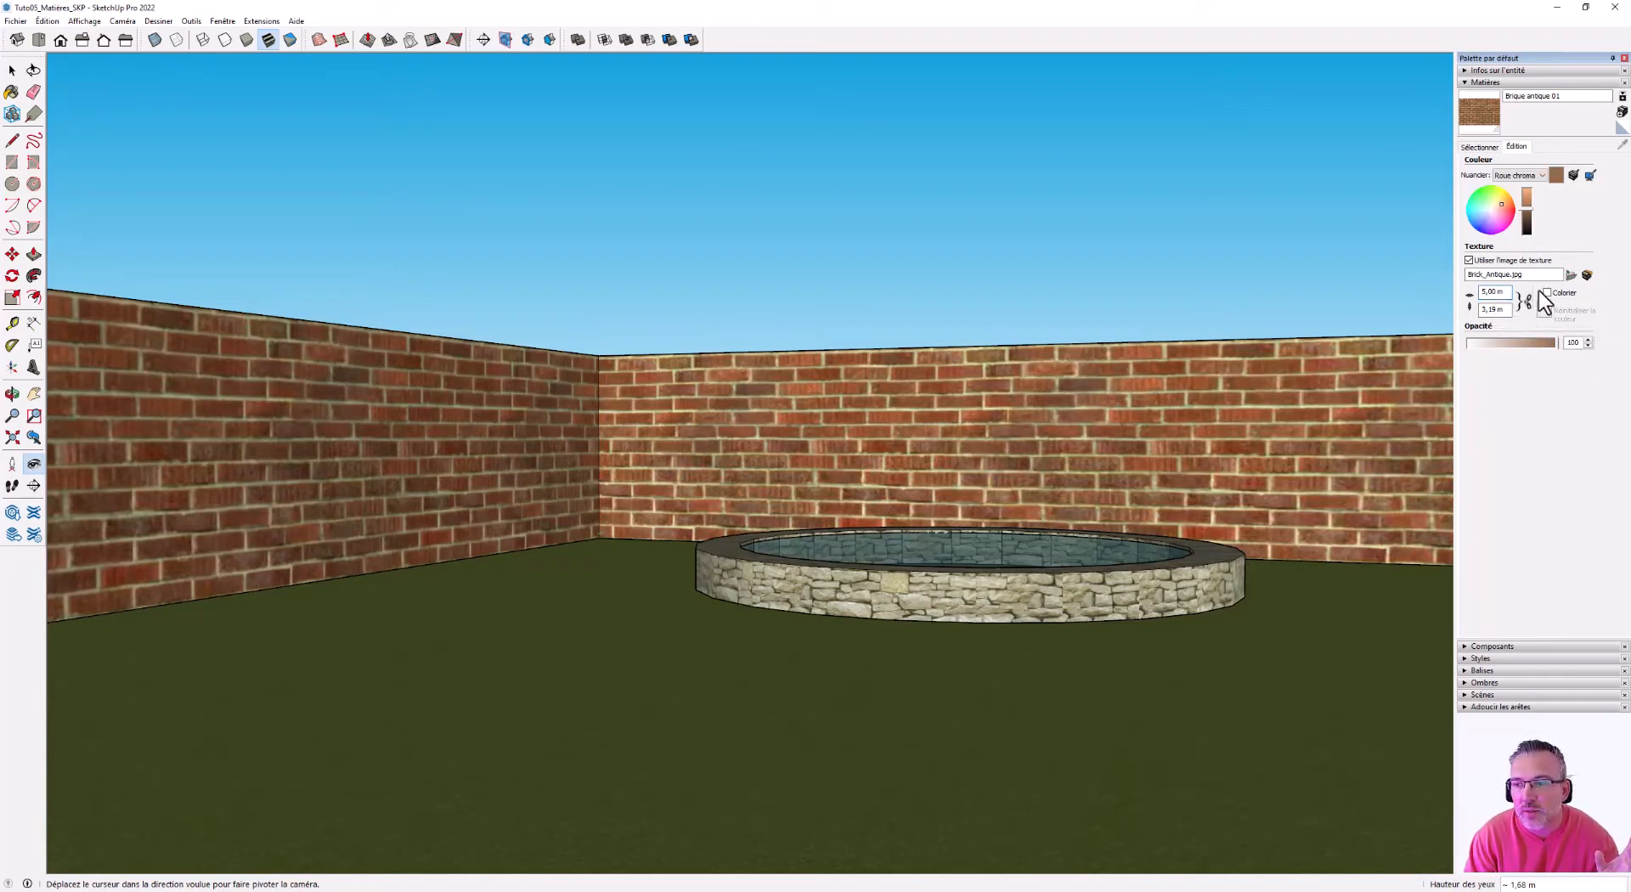
- Unlock the brick texture's proportions and stretch its height, trying 54 m and settling on 5 m
left_click(1526, 303)
left_click_drag(1509, 309, 1464, 313)
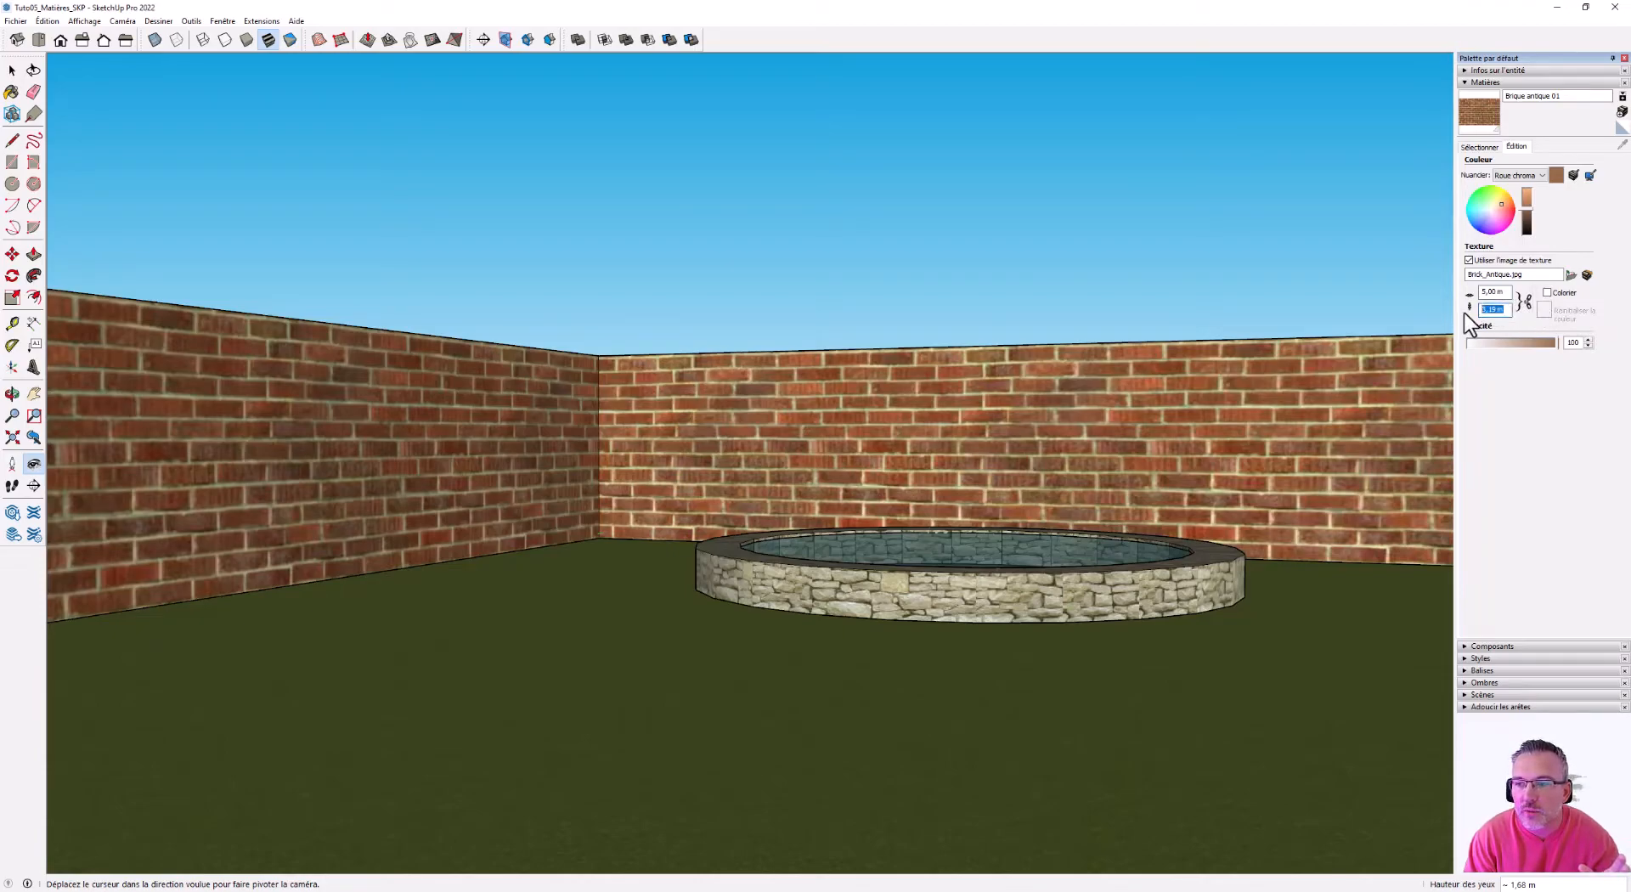
type("54")
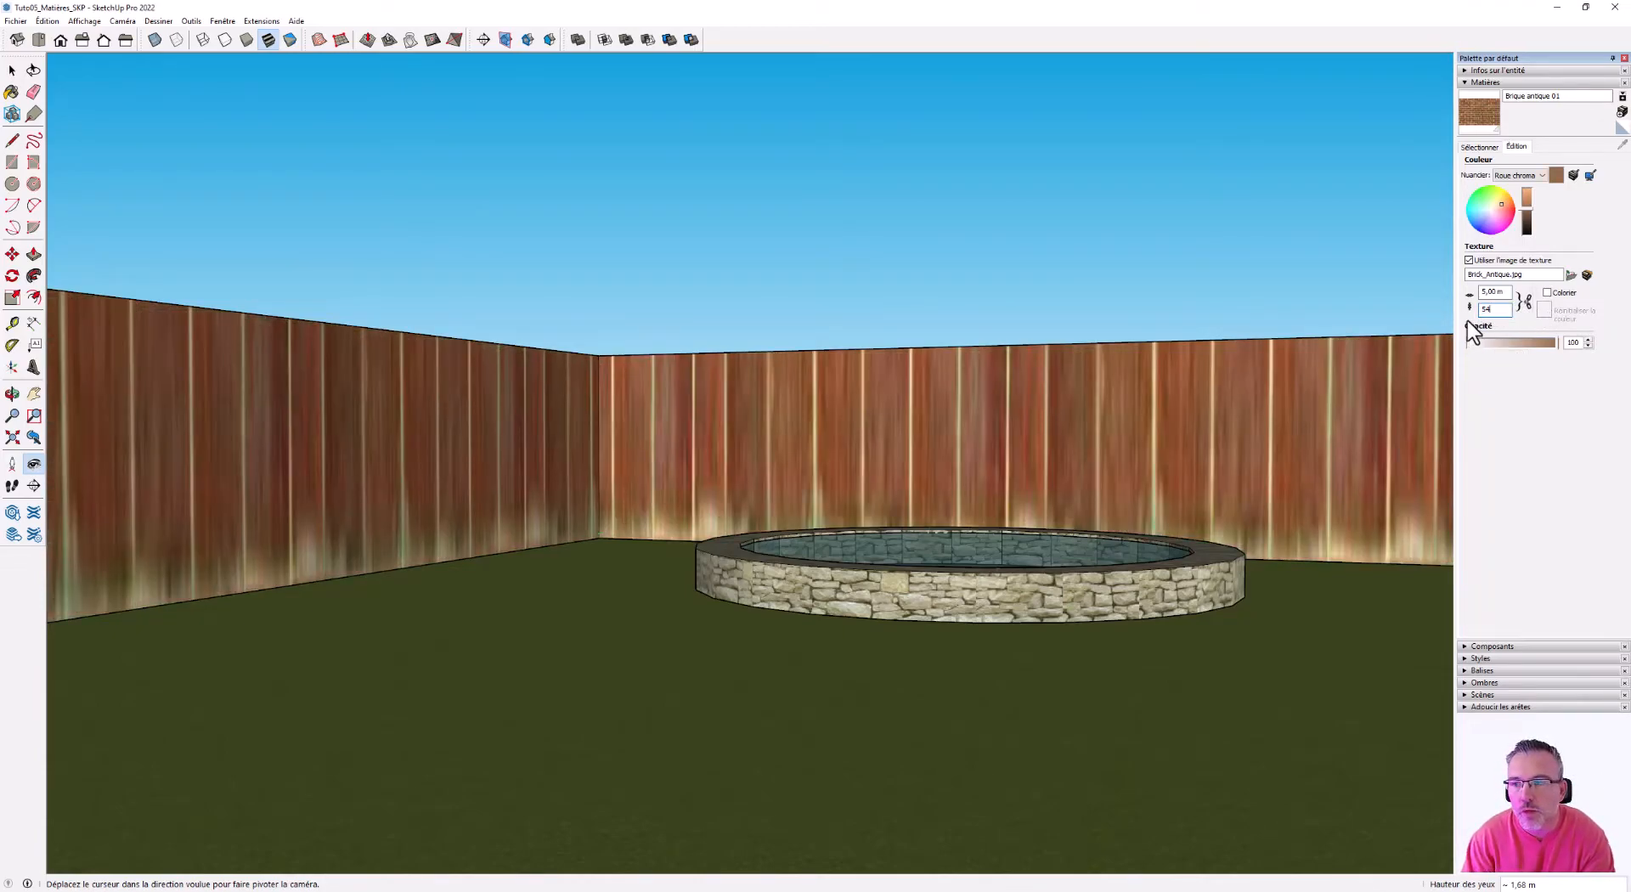
key("BackSpace")
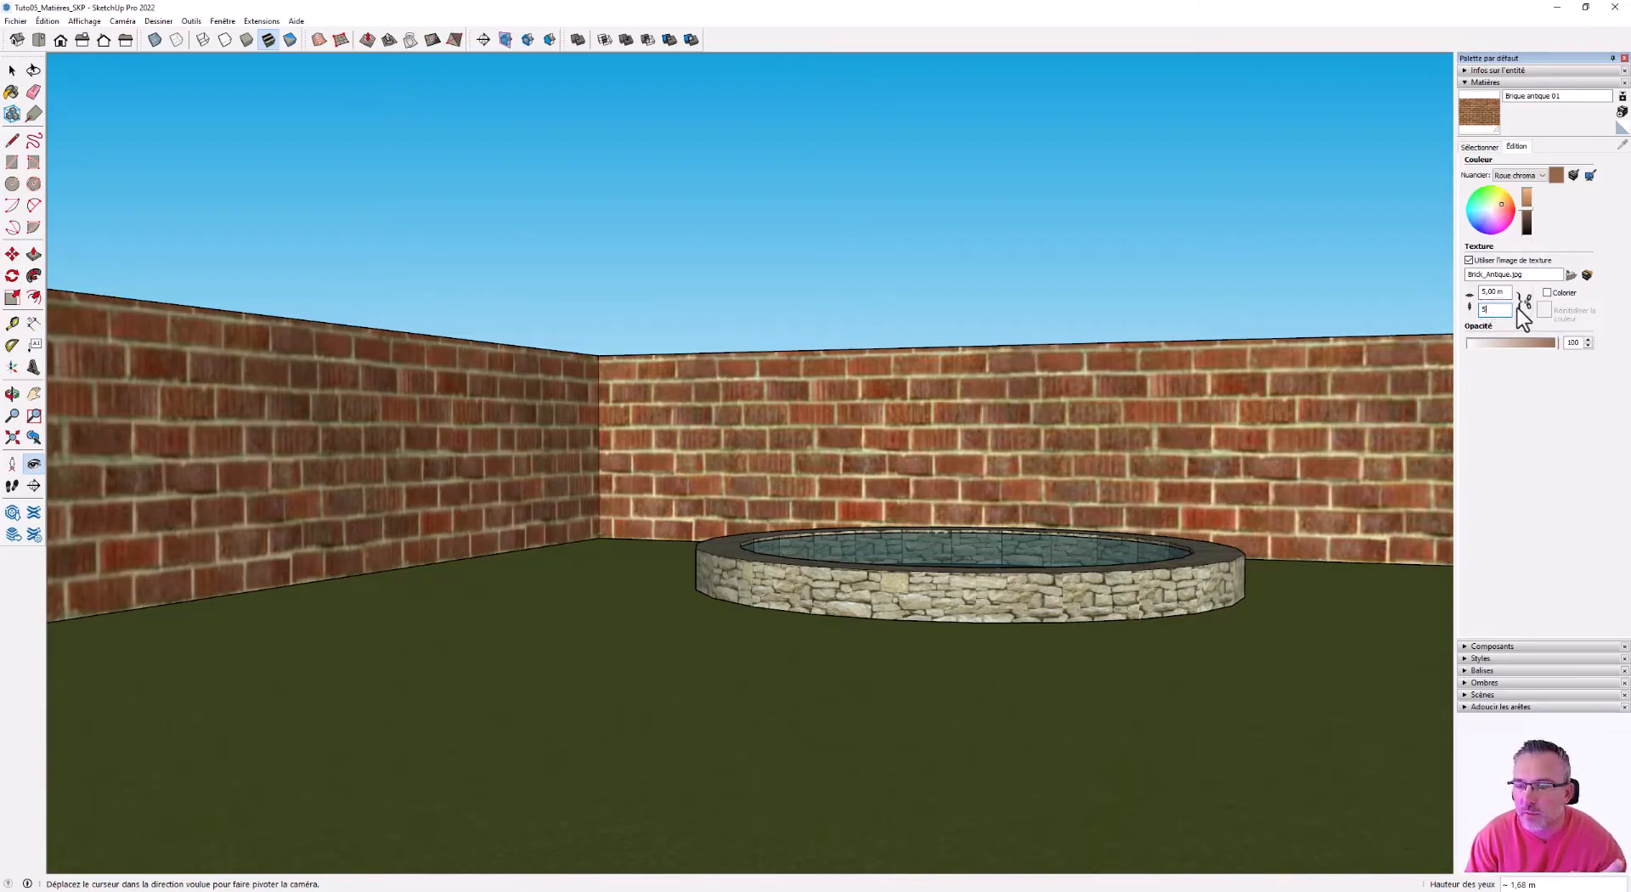
- Set the brick texture's width and height to 1 m each
double_click(1493, 291)
type("1")
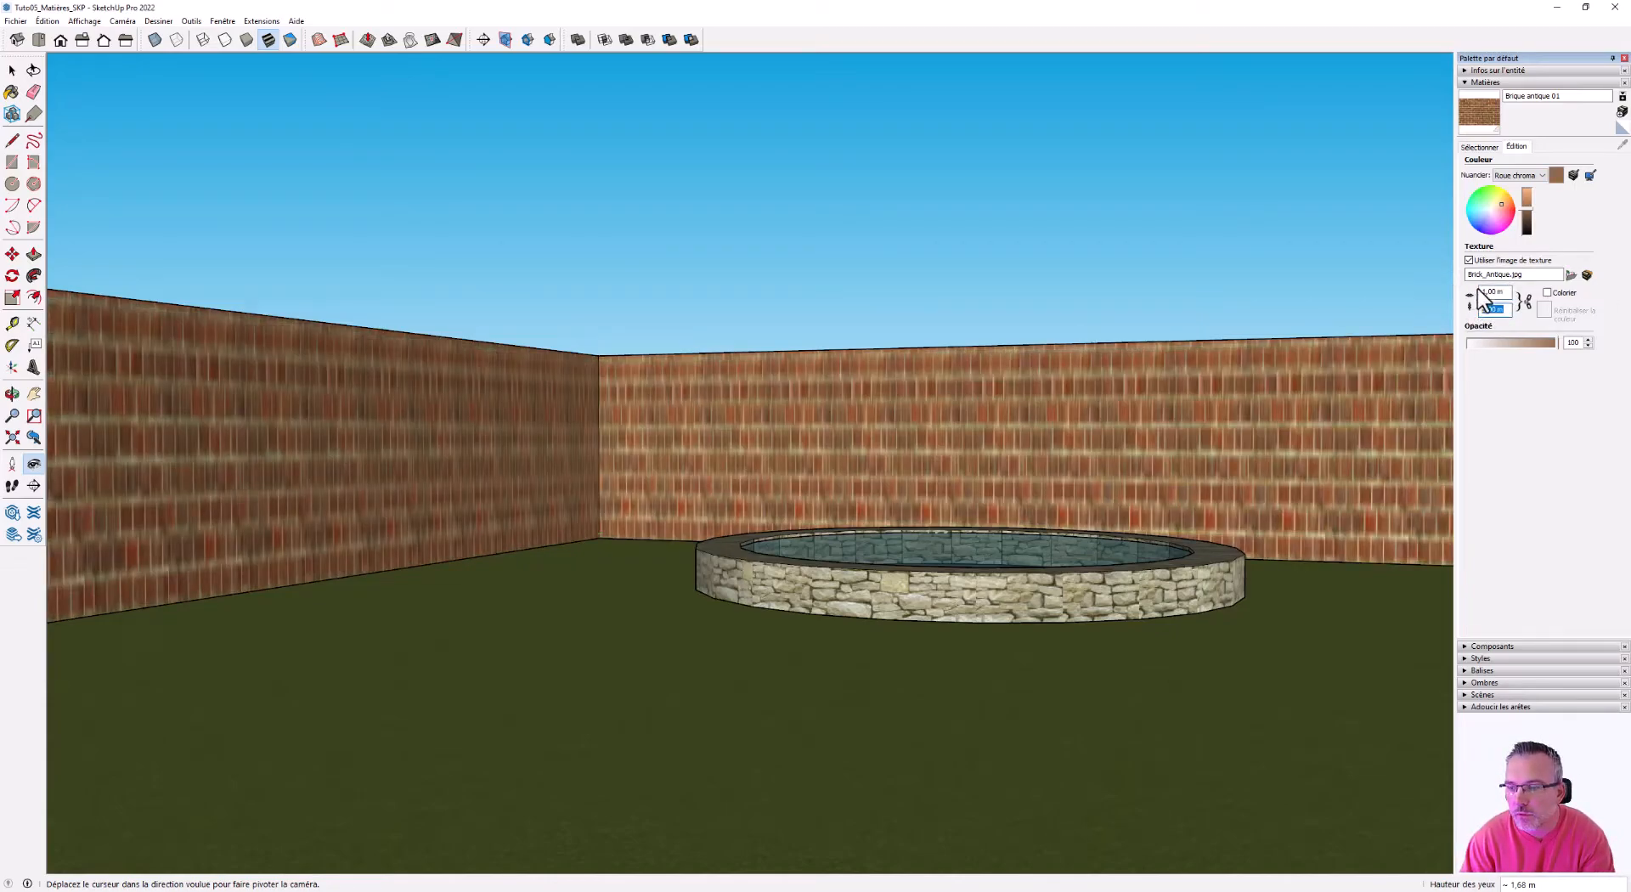
key("Return")
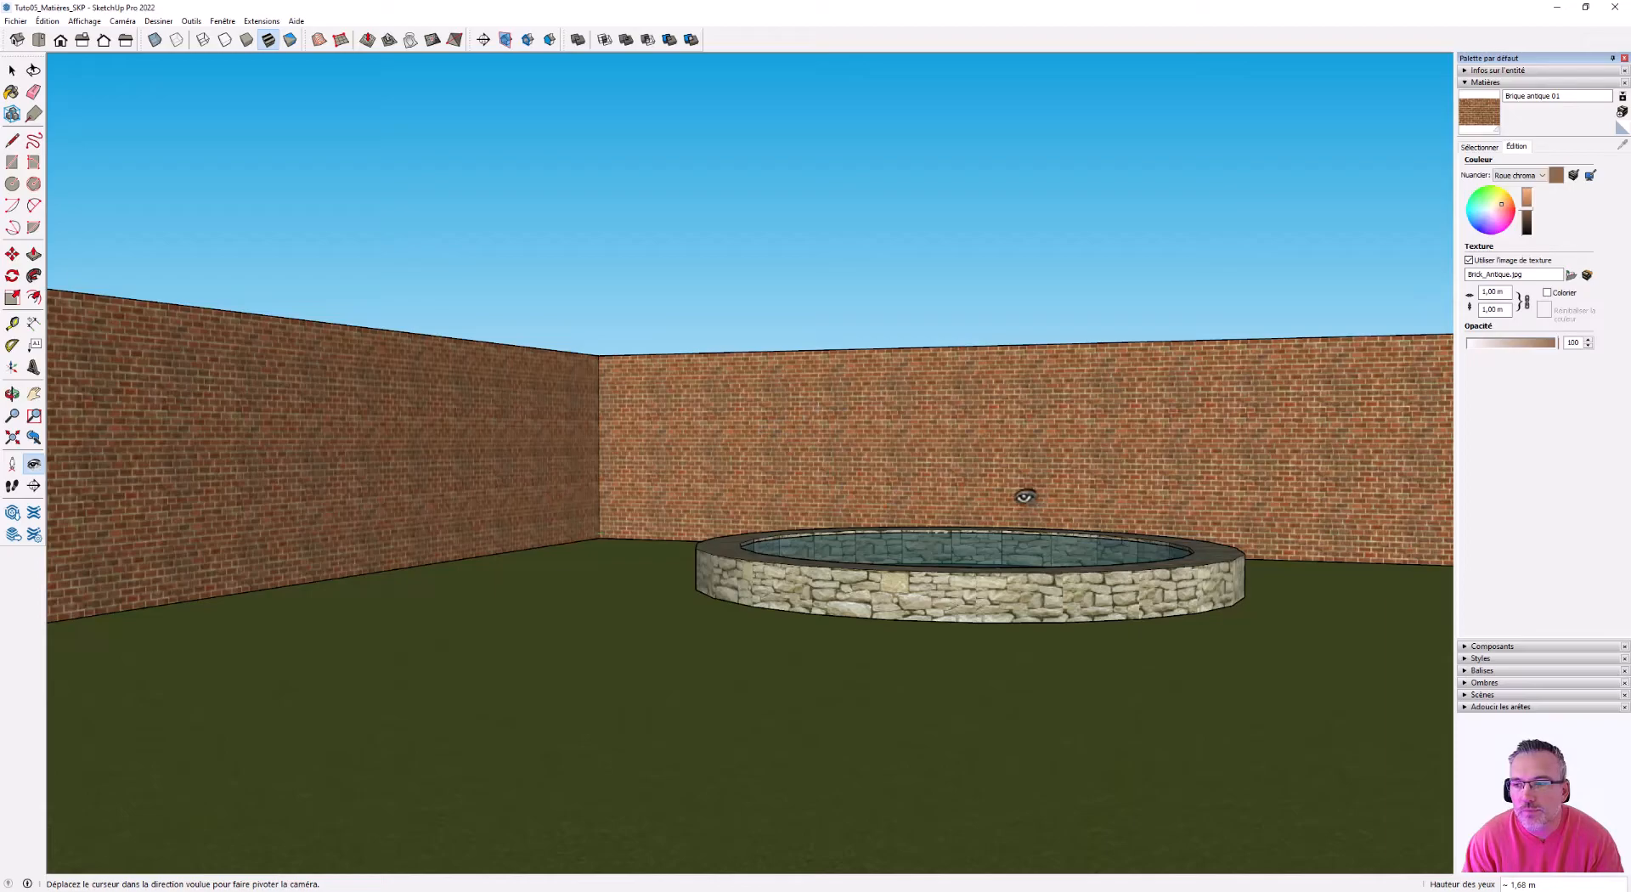
- Lower the Brique antique 01 material's opacity to 22 to make the enclosure walls see-through
left_click_drag(1548, 344, 1487, 347)
middle_click_drag(1223, 372, 720, 469)
left_click(1487, 112)
scroll(1336, 379, "down", 5)
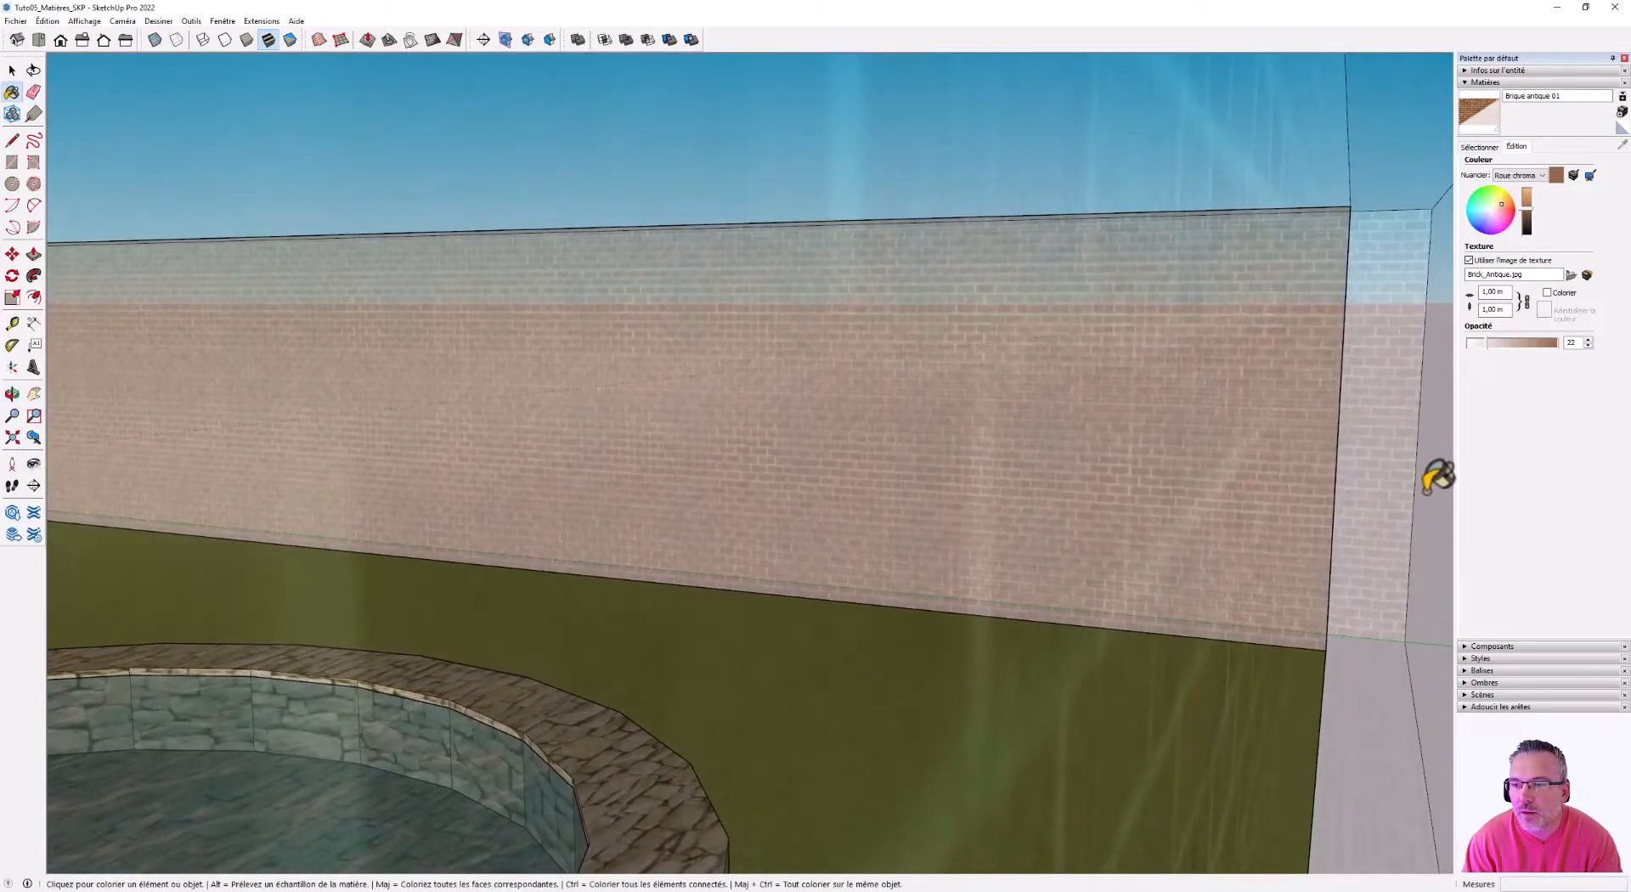
scroll(1139, 328, "up", 5)
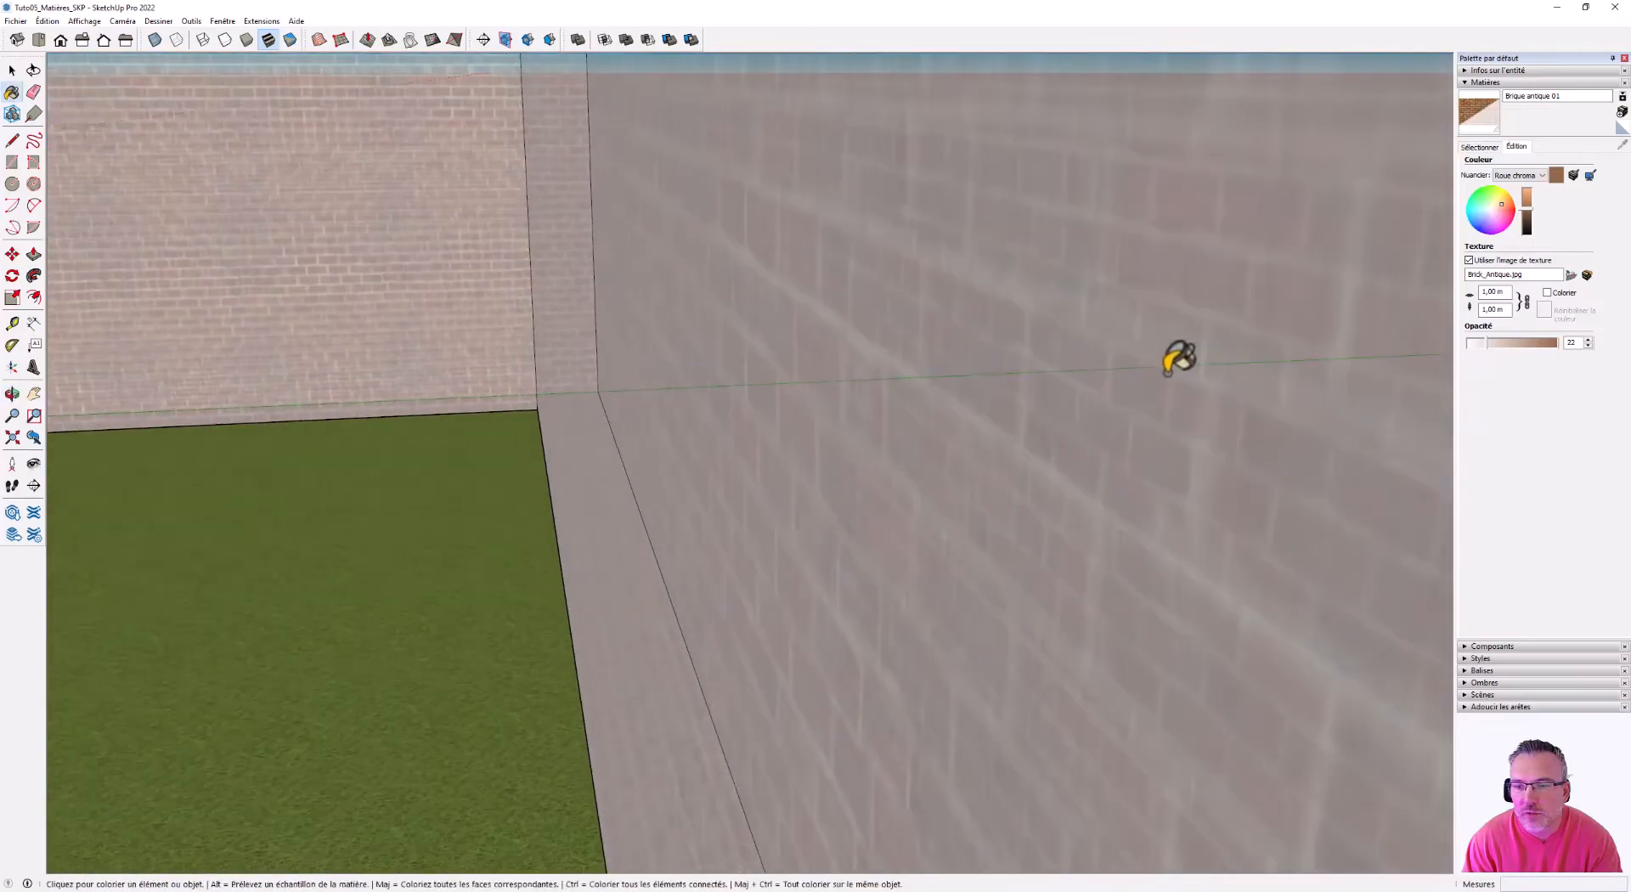
scroll(859, 430, "down", 8)
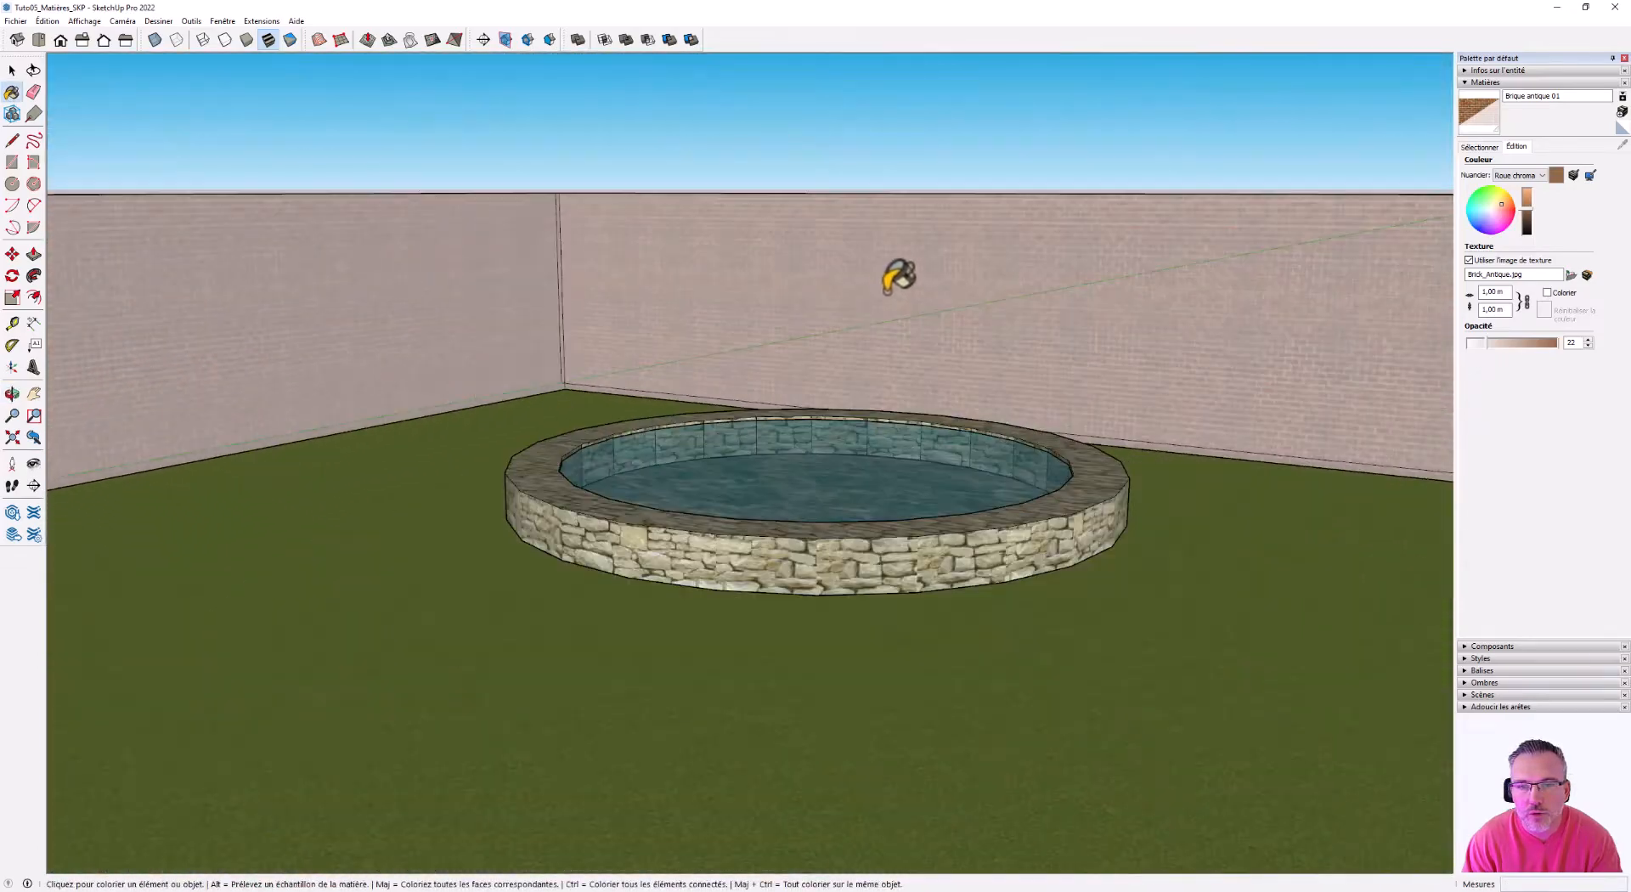
- Raise the Brique antique 01 material's opacity back to 100 so the enclosure walls are solid
middle_click_drag(896, 277, 880, 247)
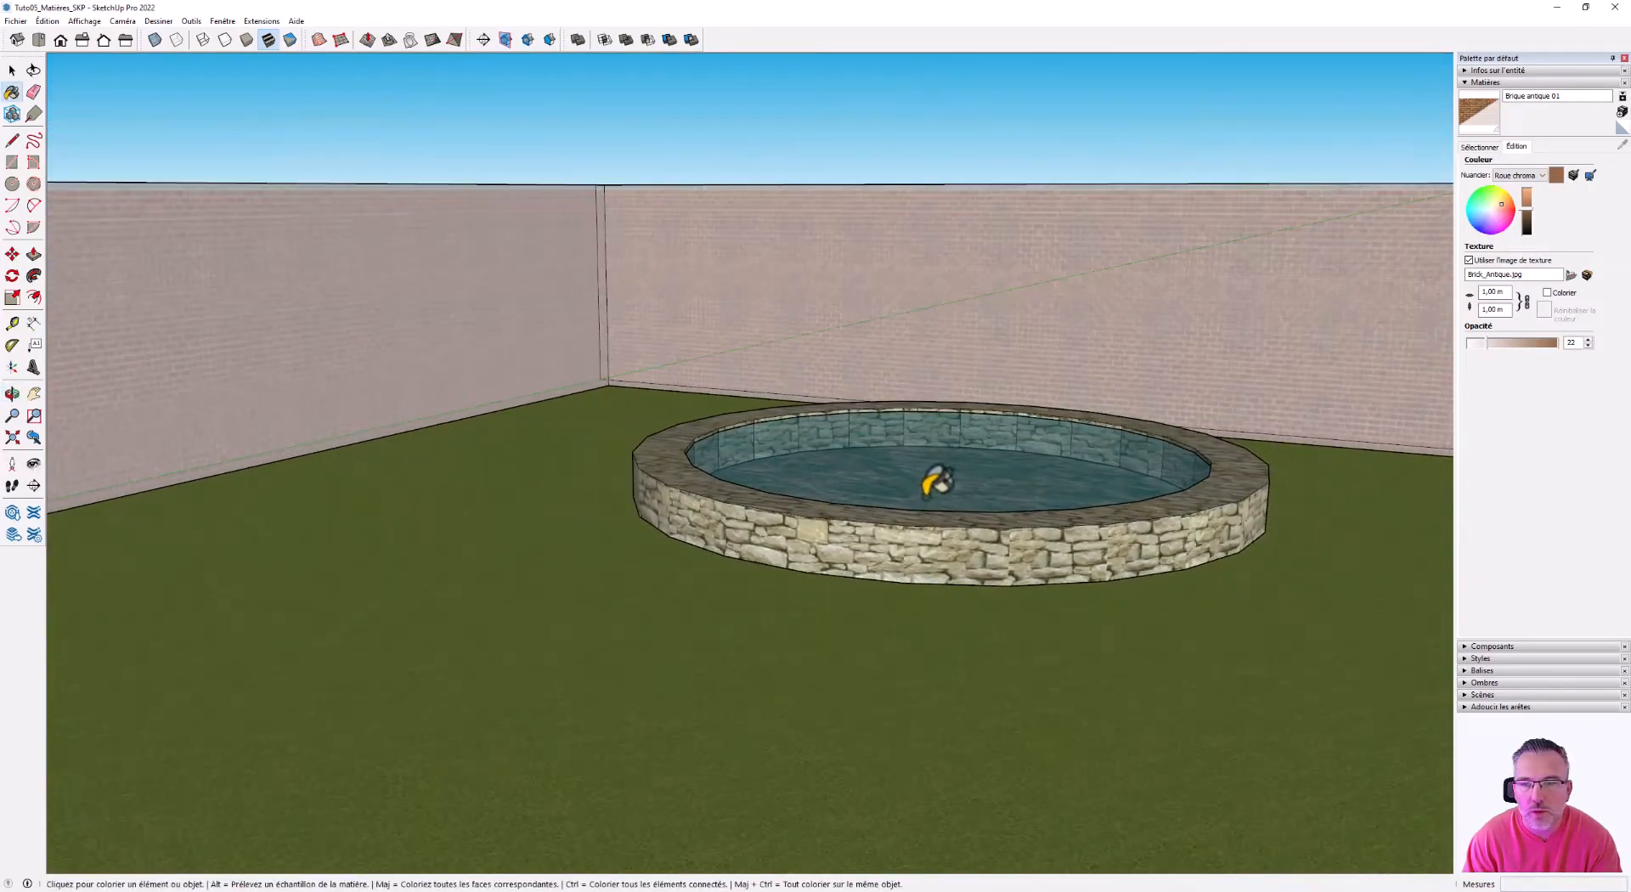
left_click_drag(1496, 347, 1563, 348)
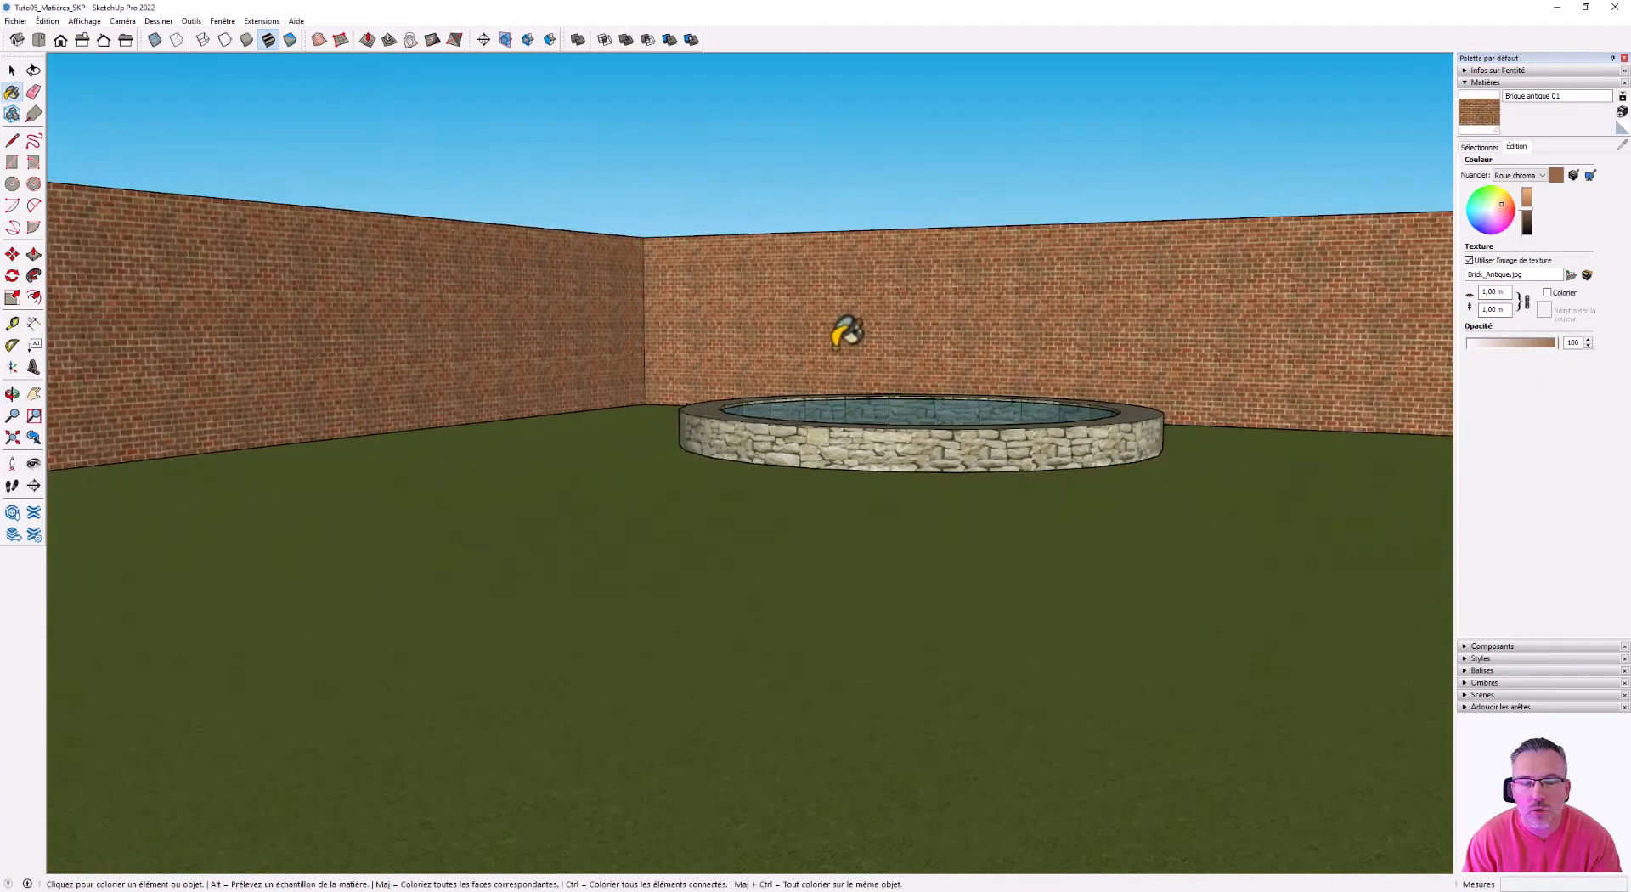
mouse_move(848, 331)
middle_mouse_down()
mouse_move(882, 321)
mouse_move(845, 353)
middle_mouse_up()
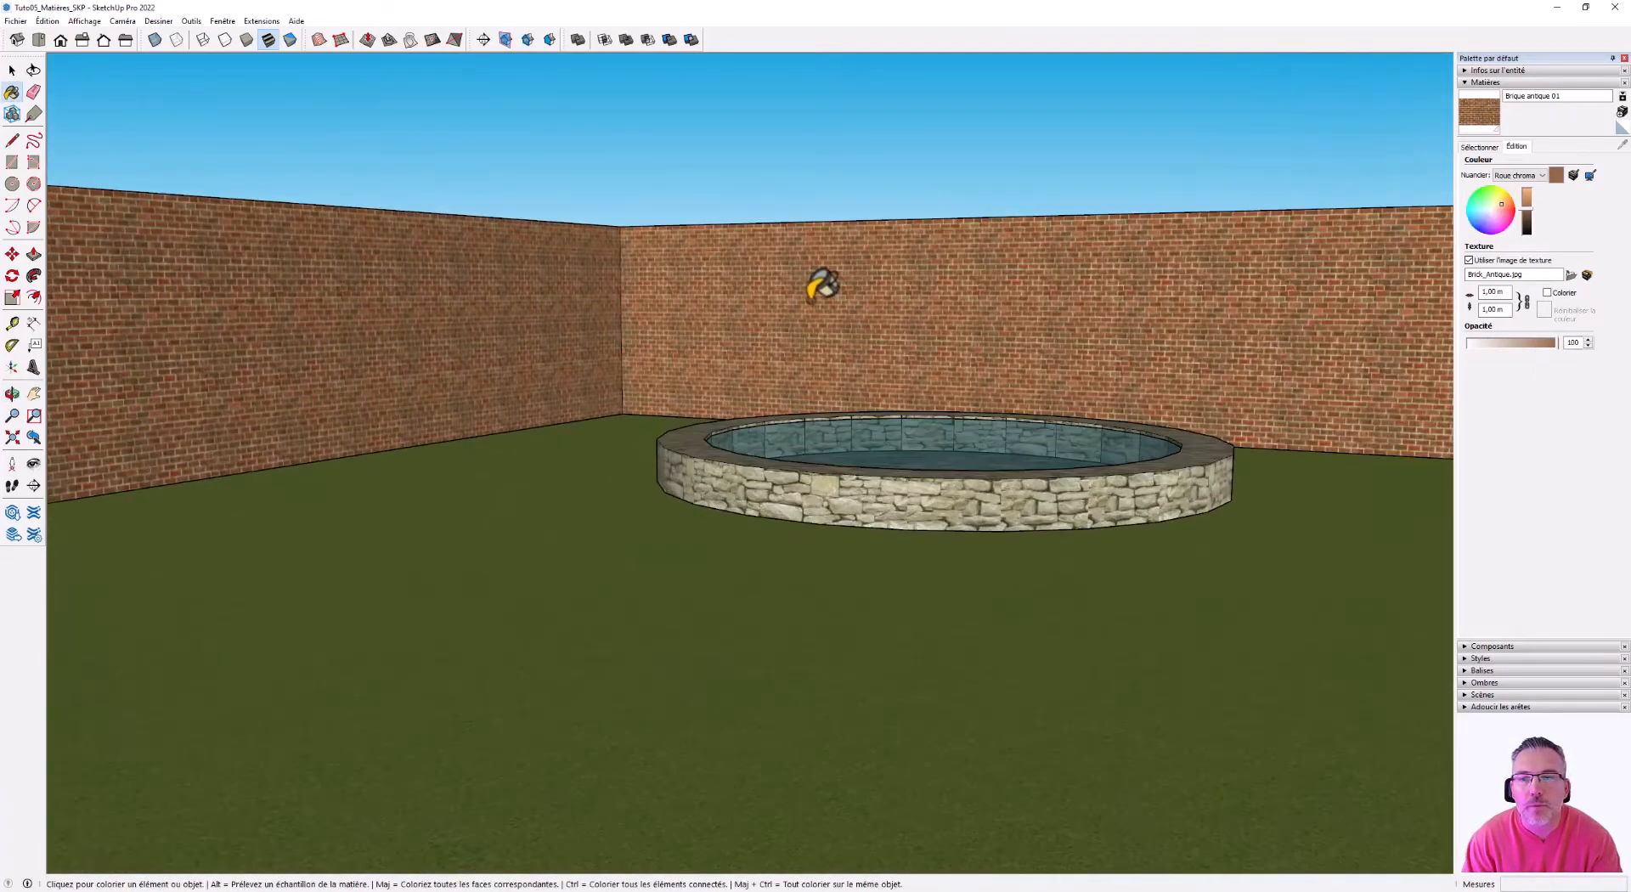
mouse_move(821, 285)
middle_mouse_down()
mouse_move(816, 328)
mouse_move(960, 324)
mouse_move(954, 292)
mouse_move(972, 317)
middle_mouse_up()
key("b")
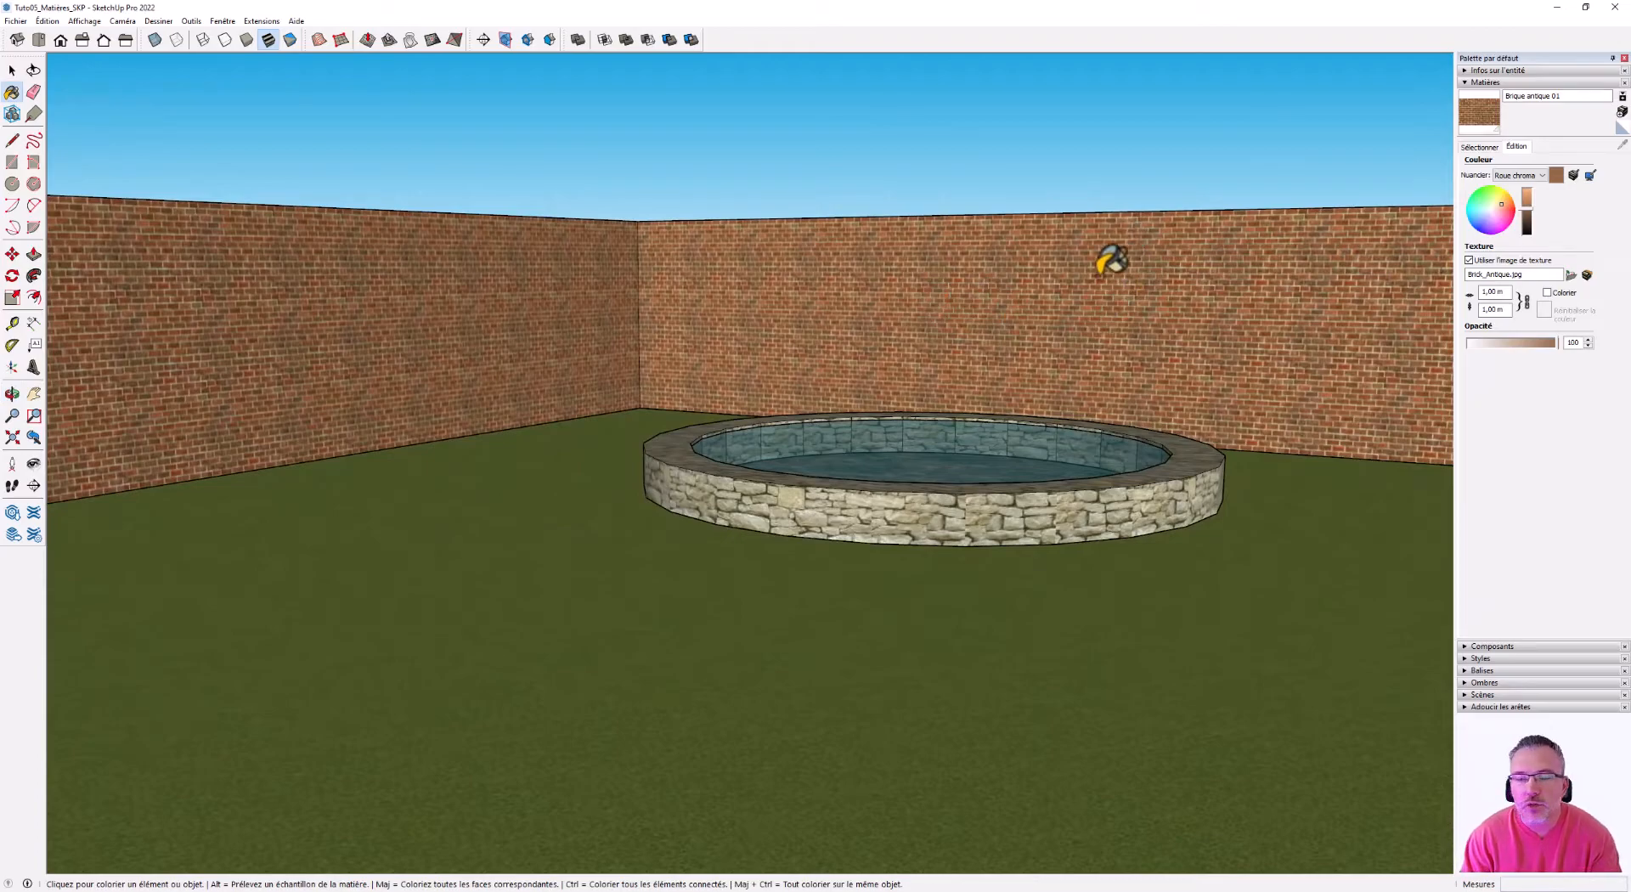
mouse_move(731, 482)
middle_mouse_down()
mouse_move(728, 495)
mouse_move(844, 433)
middle_mouse_up()
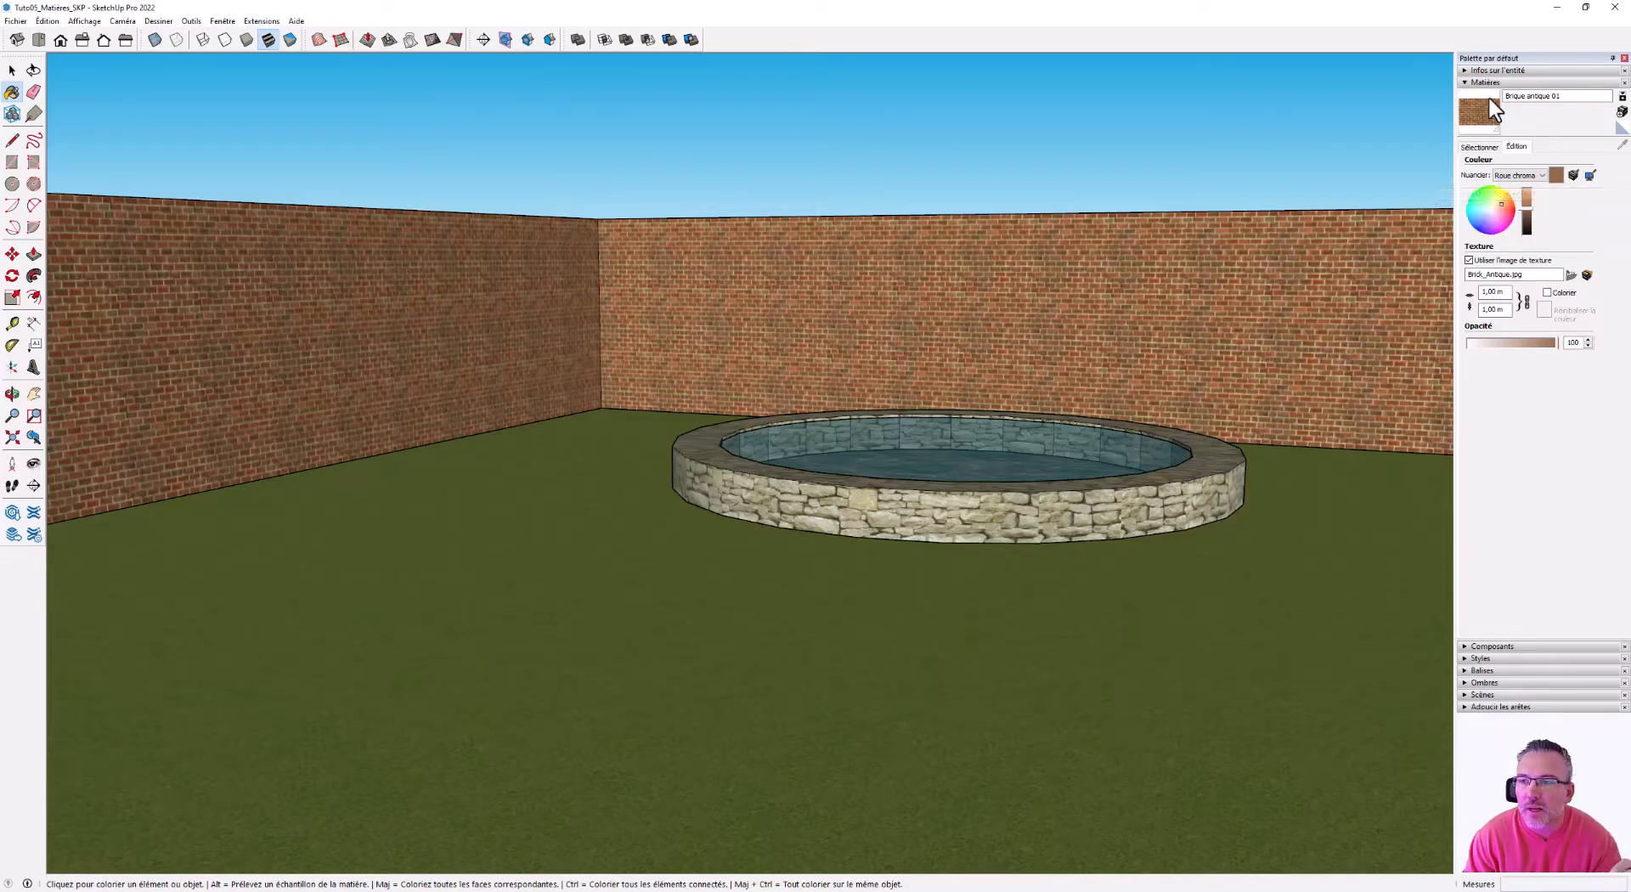
- Try matching the brick material's color to the stone pool wall, and reset it to its original color
left_click(1574, 175)
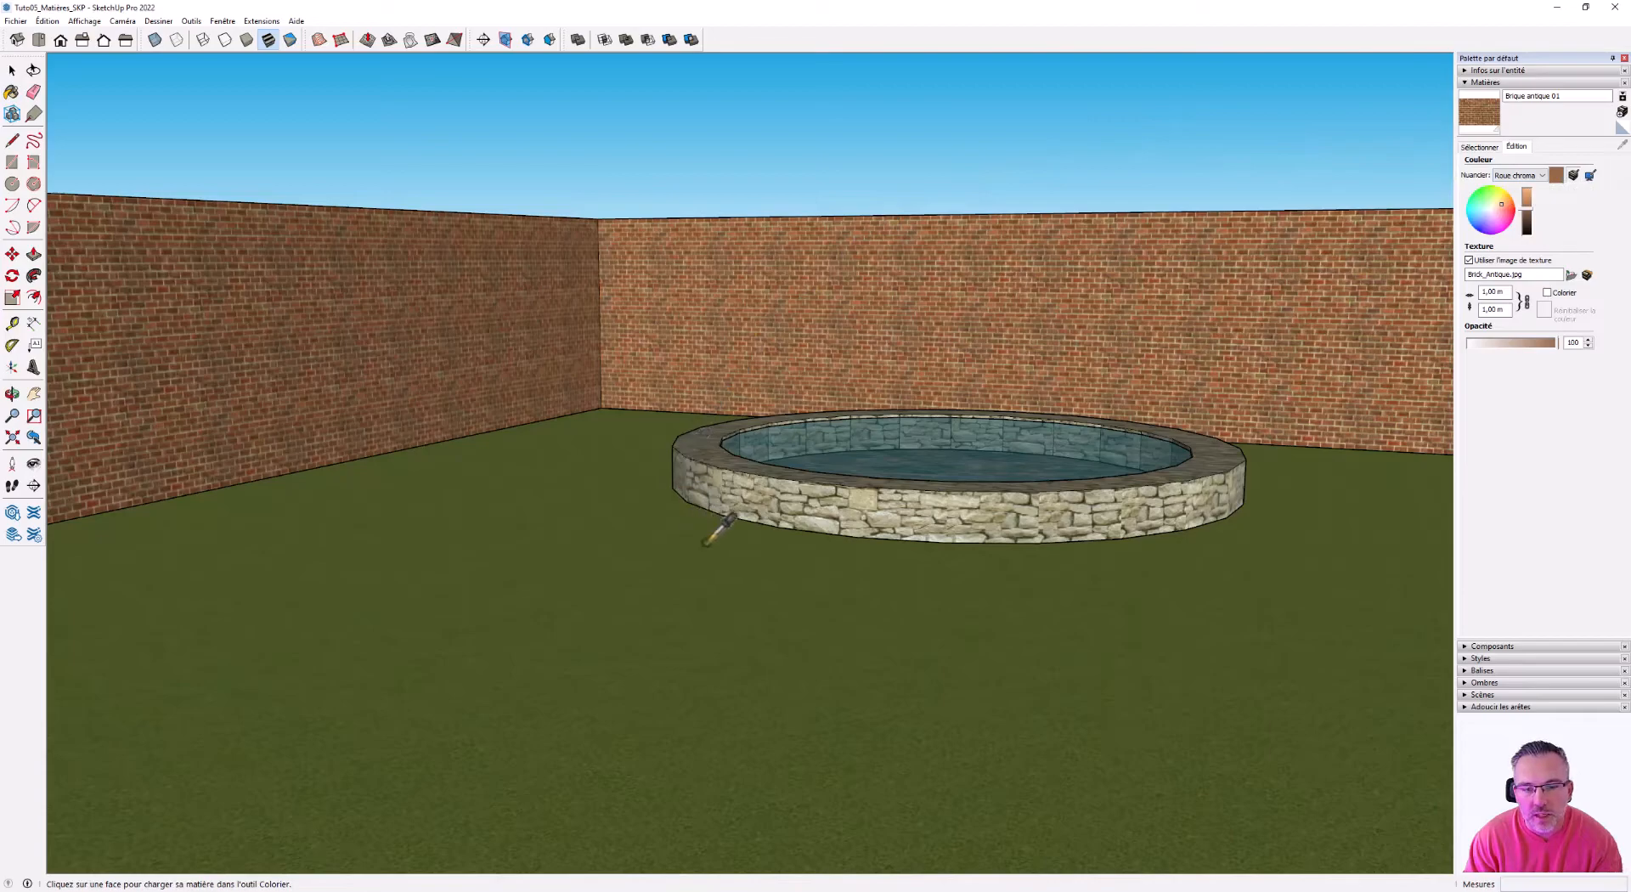
left_click(933, 499)
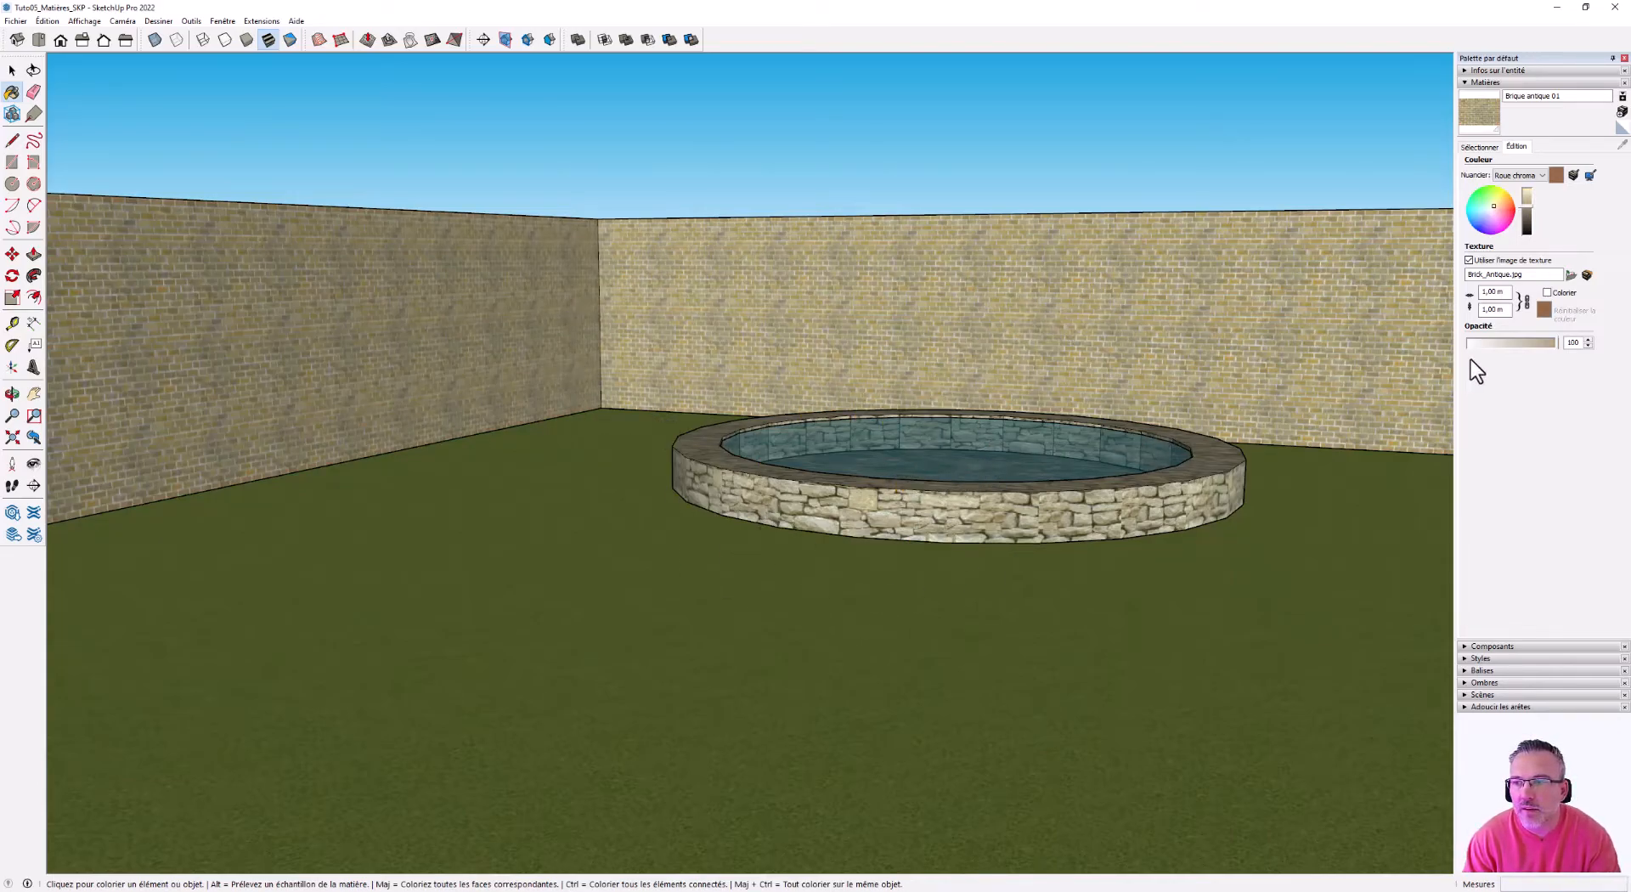
left_click(1545, 310)
- Sample the pool wall's stone material and match its color to the brick enclosure wall
left_click(1480, 149)
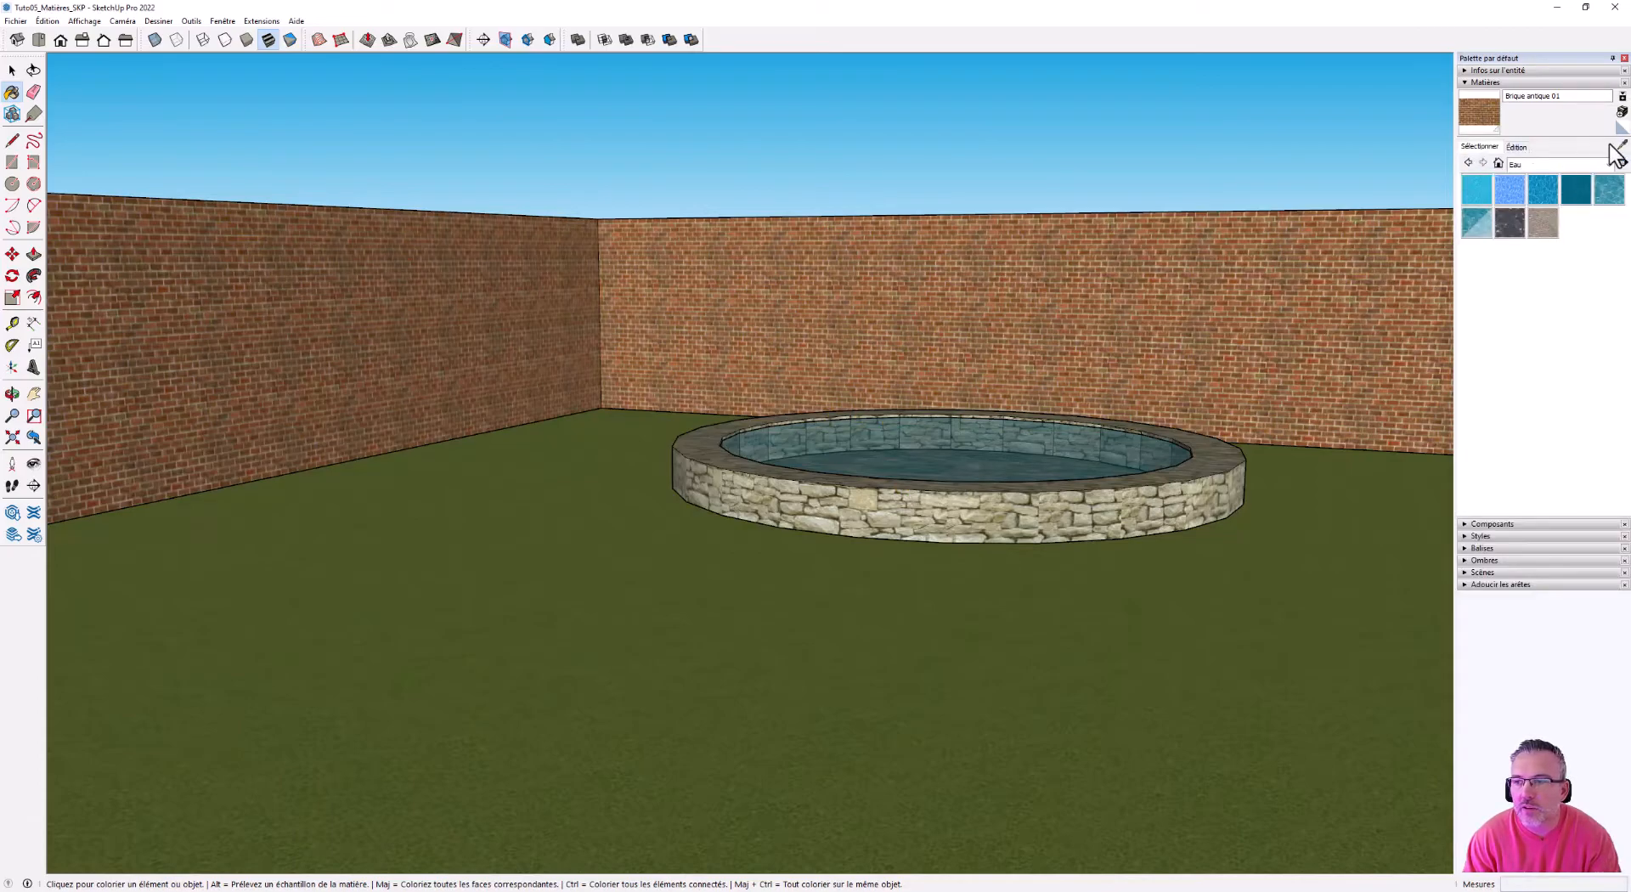
left_click(1011, 503, "alt")
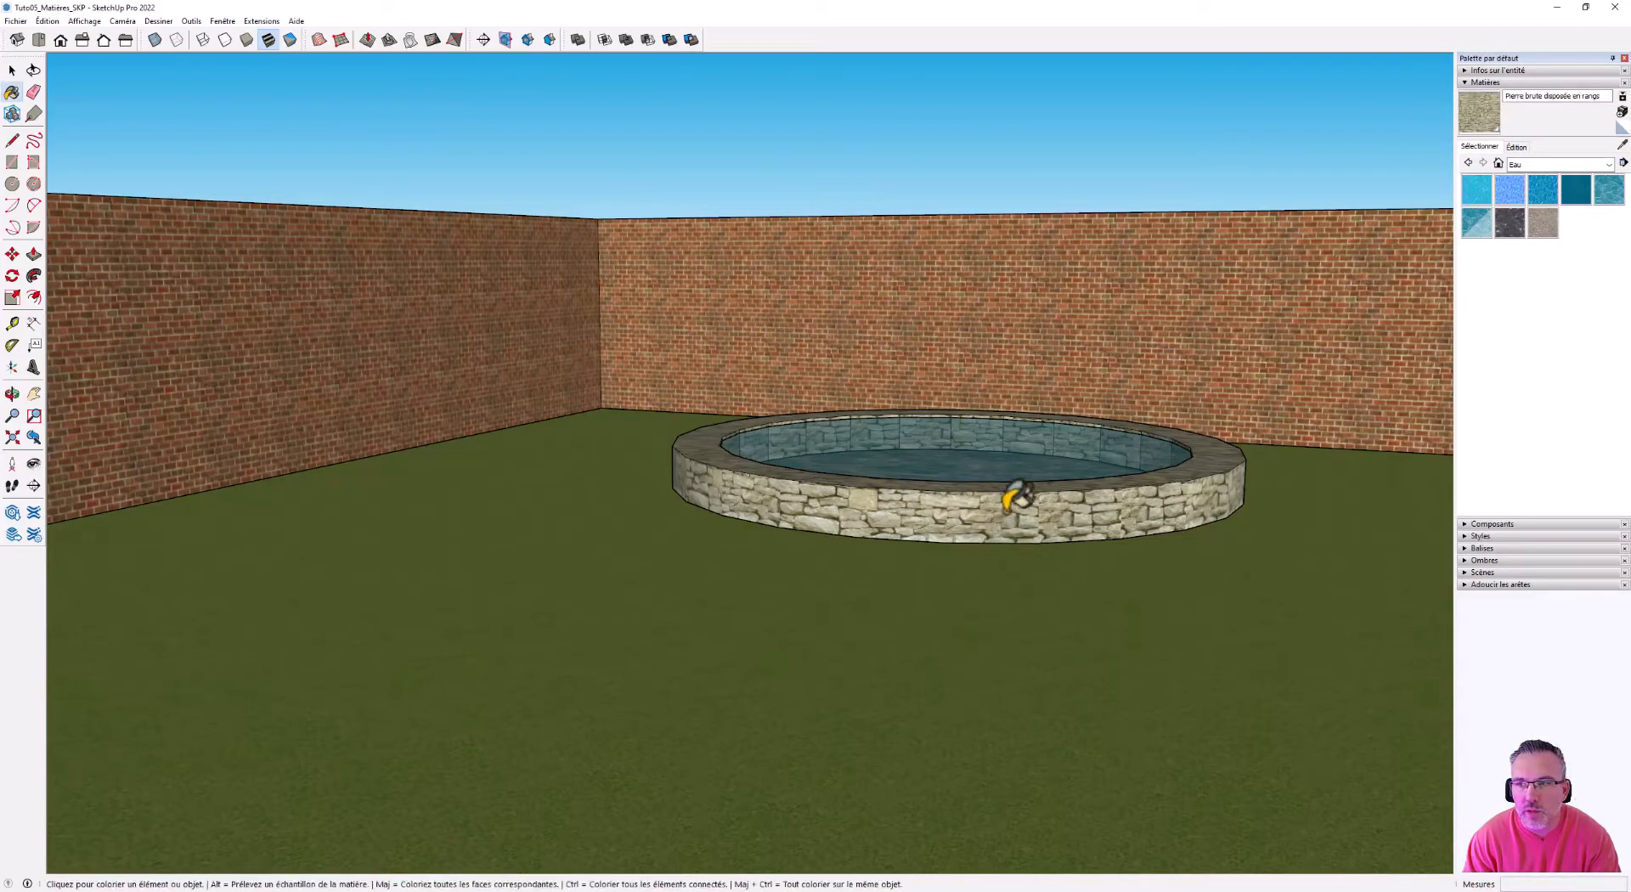
left_click(1518, 146)
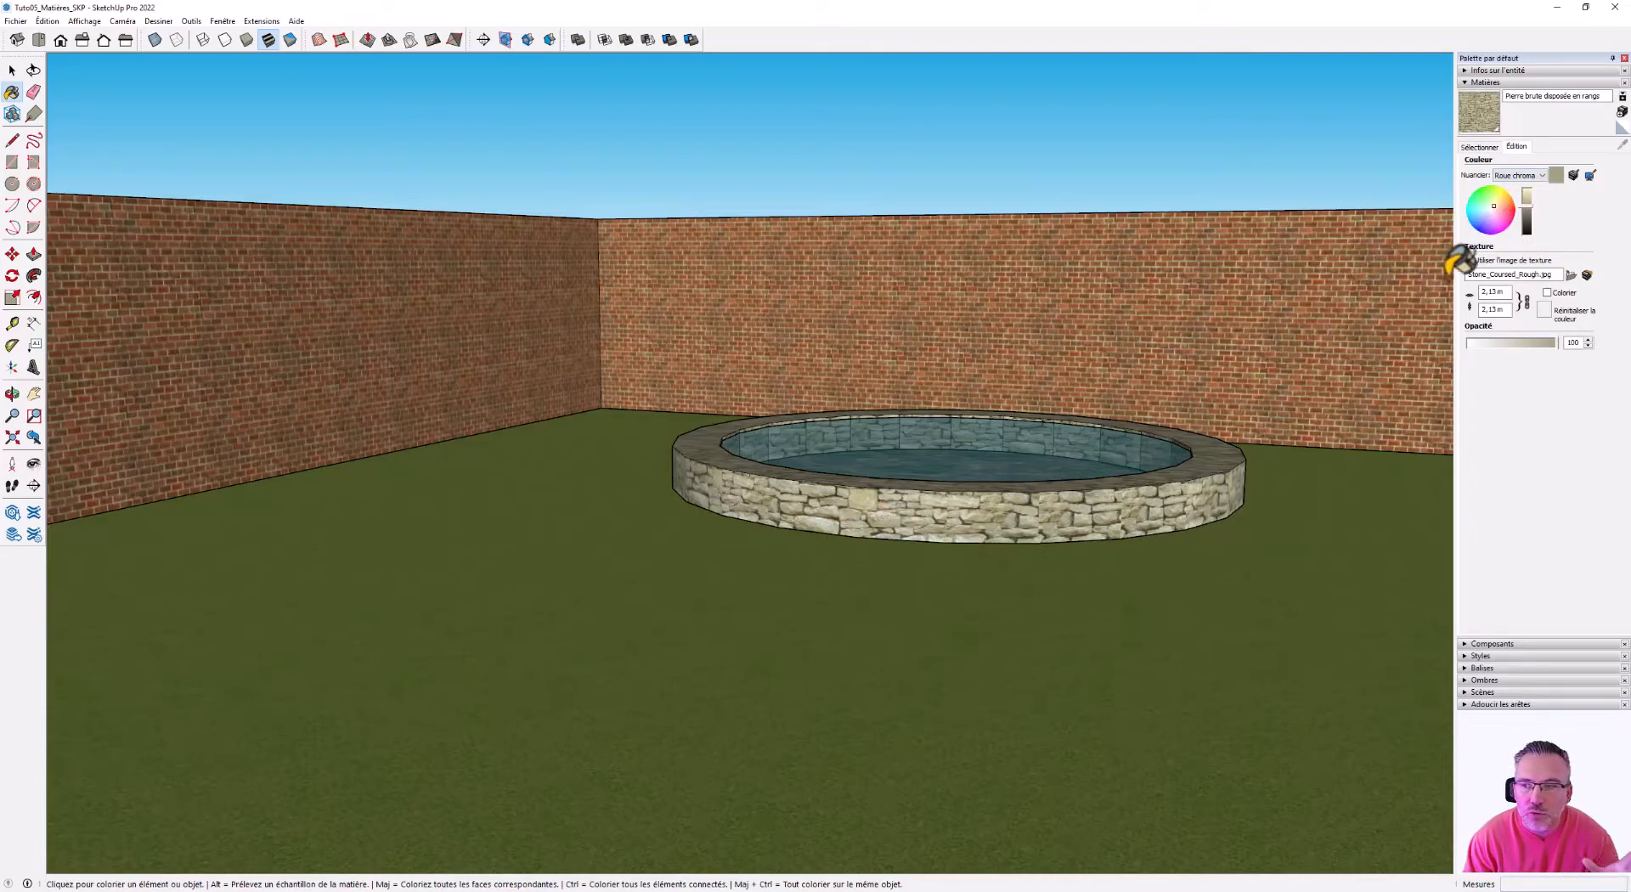
left_click(1574, 176)
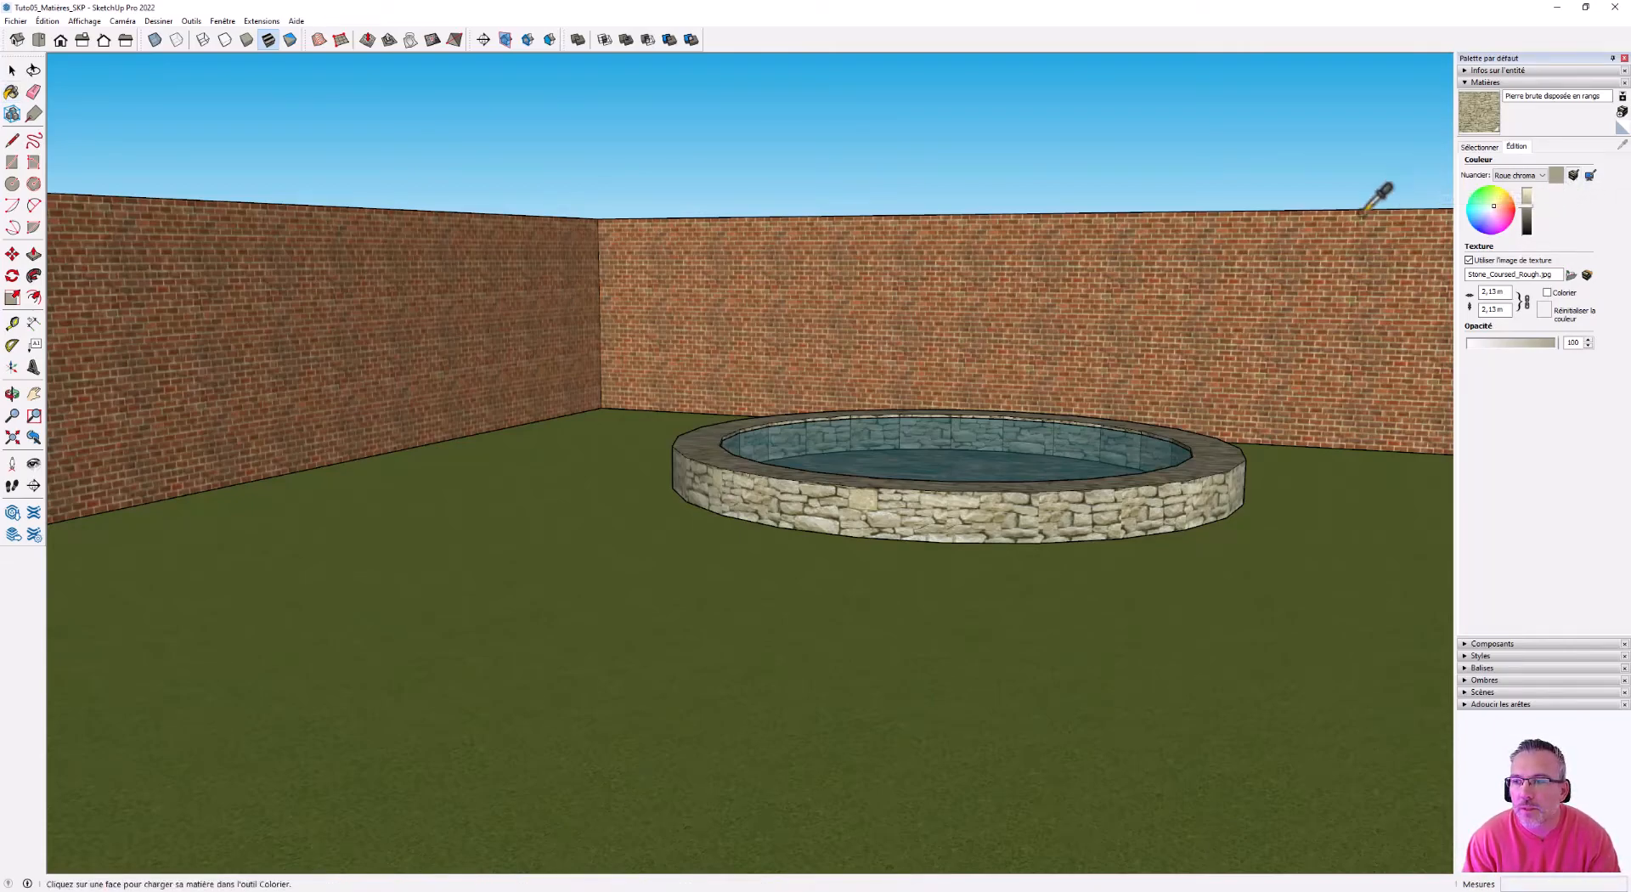
left_click(885, 342)
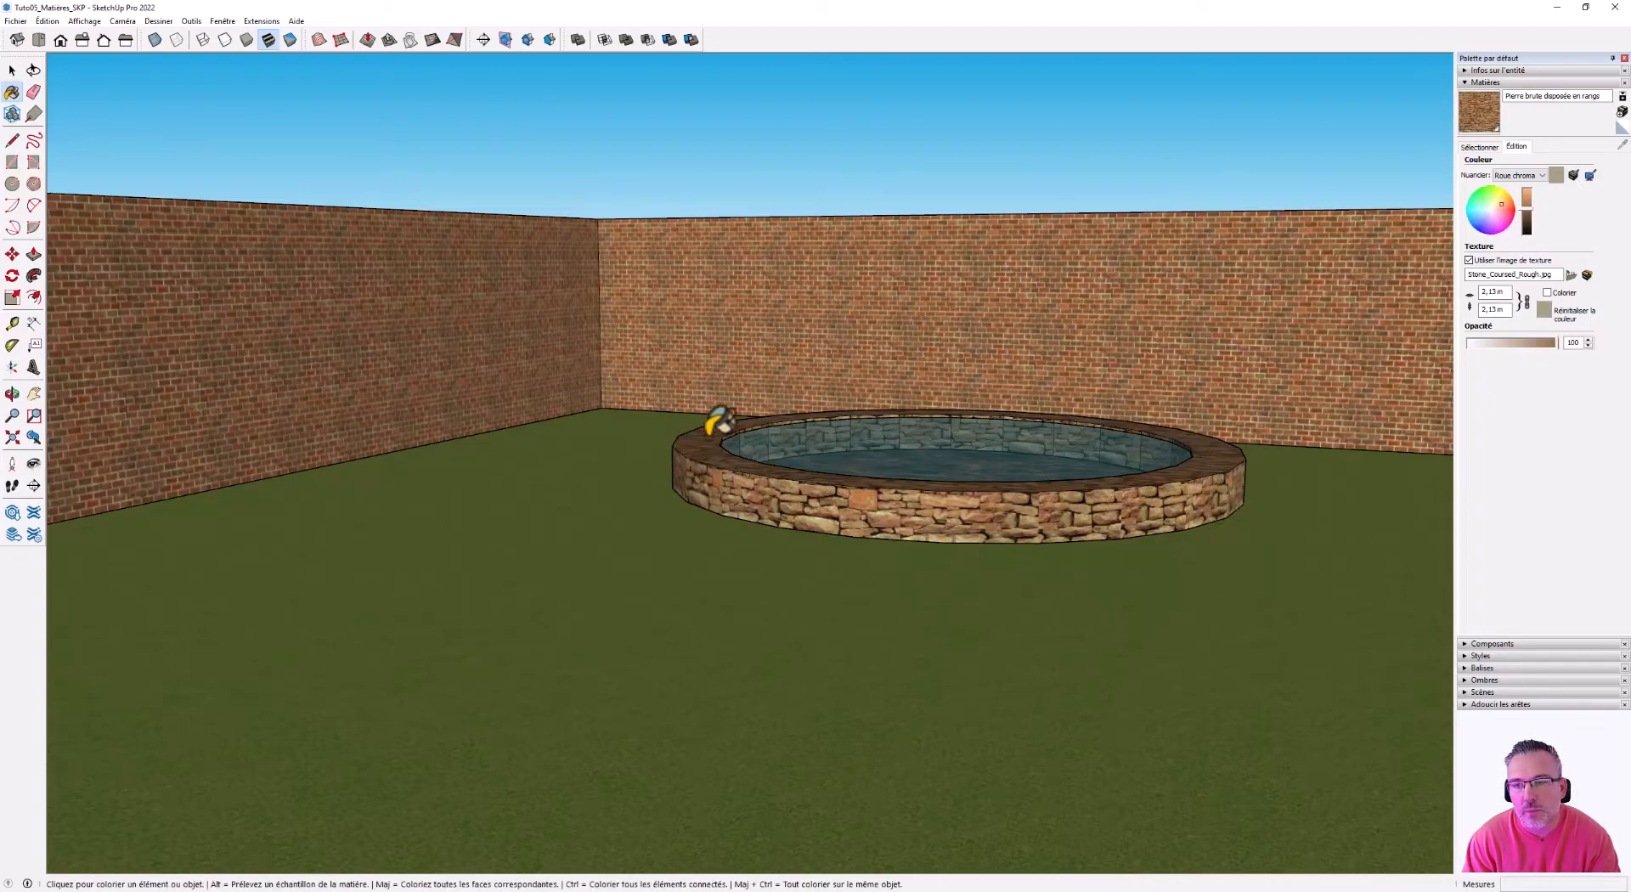
mouse_move(1052, 513)
middle_mouse_down()
mouse_move(879, 499)
mouse_move(863, 570)
mouse_move(1118, 594)
mouse_move(1266, 521)
mouse_move(1105, 487)
mouse_move(954, 513)
mouse_move(957, 485)
mouse_move(1007, 480)
mouse_move(991, 426)
mouse_move(951, 394)
middle_mouse_up()
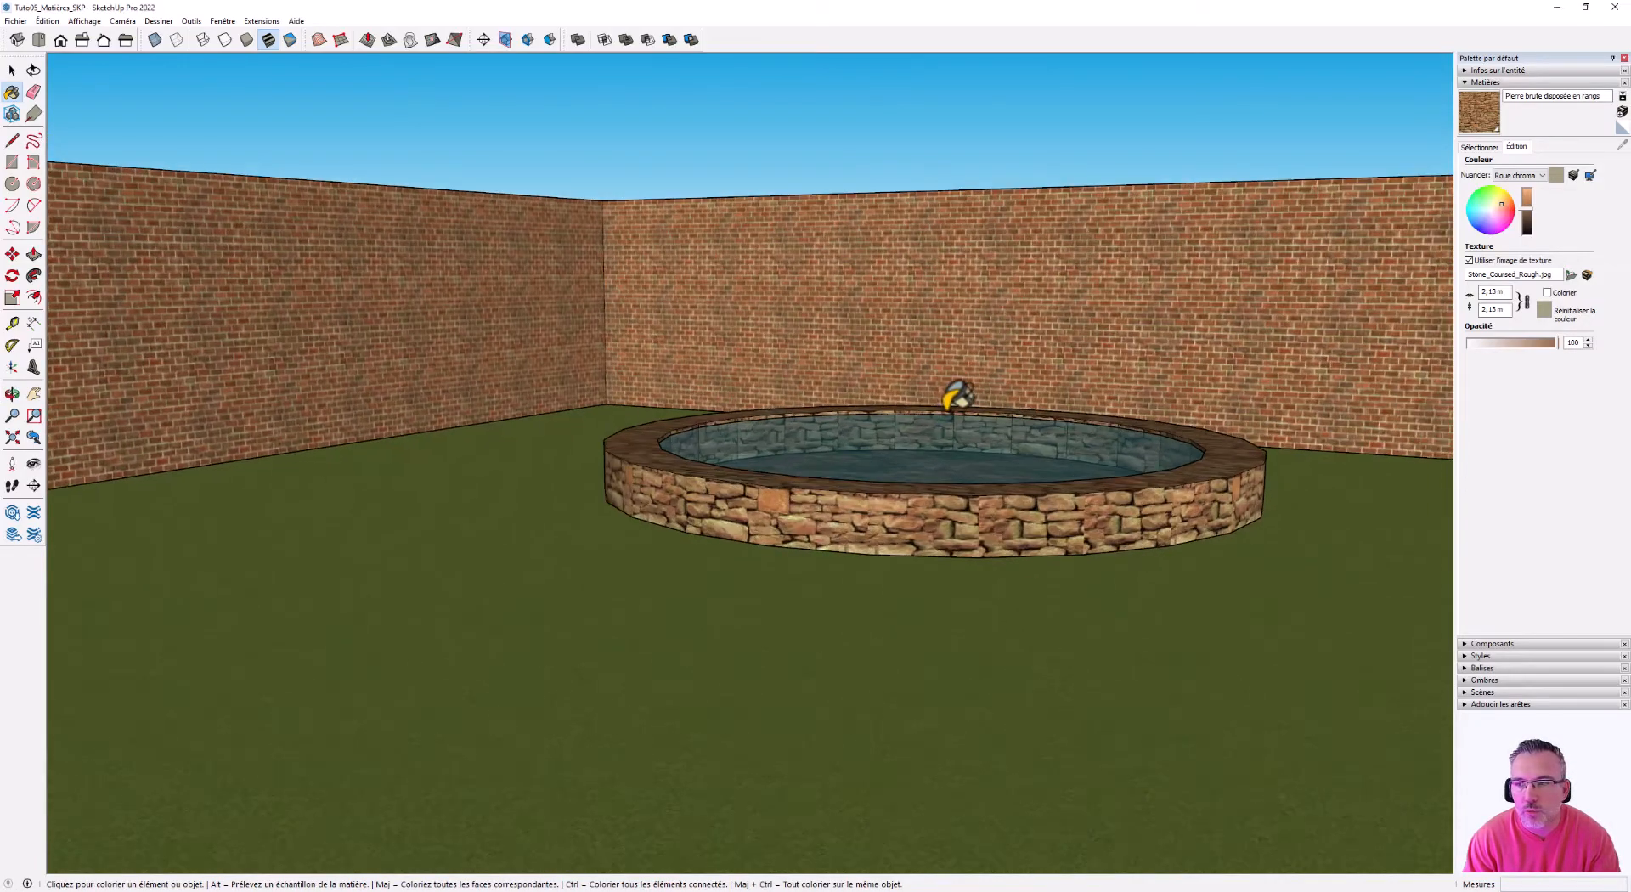
- Sample the lawn's Gazon vert clair material and try recoloring it purple
left_click(1479, 147)
left_click(801, 630, "alt")
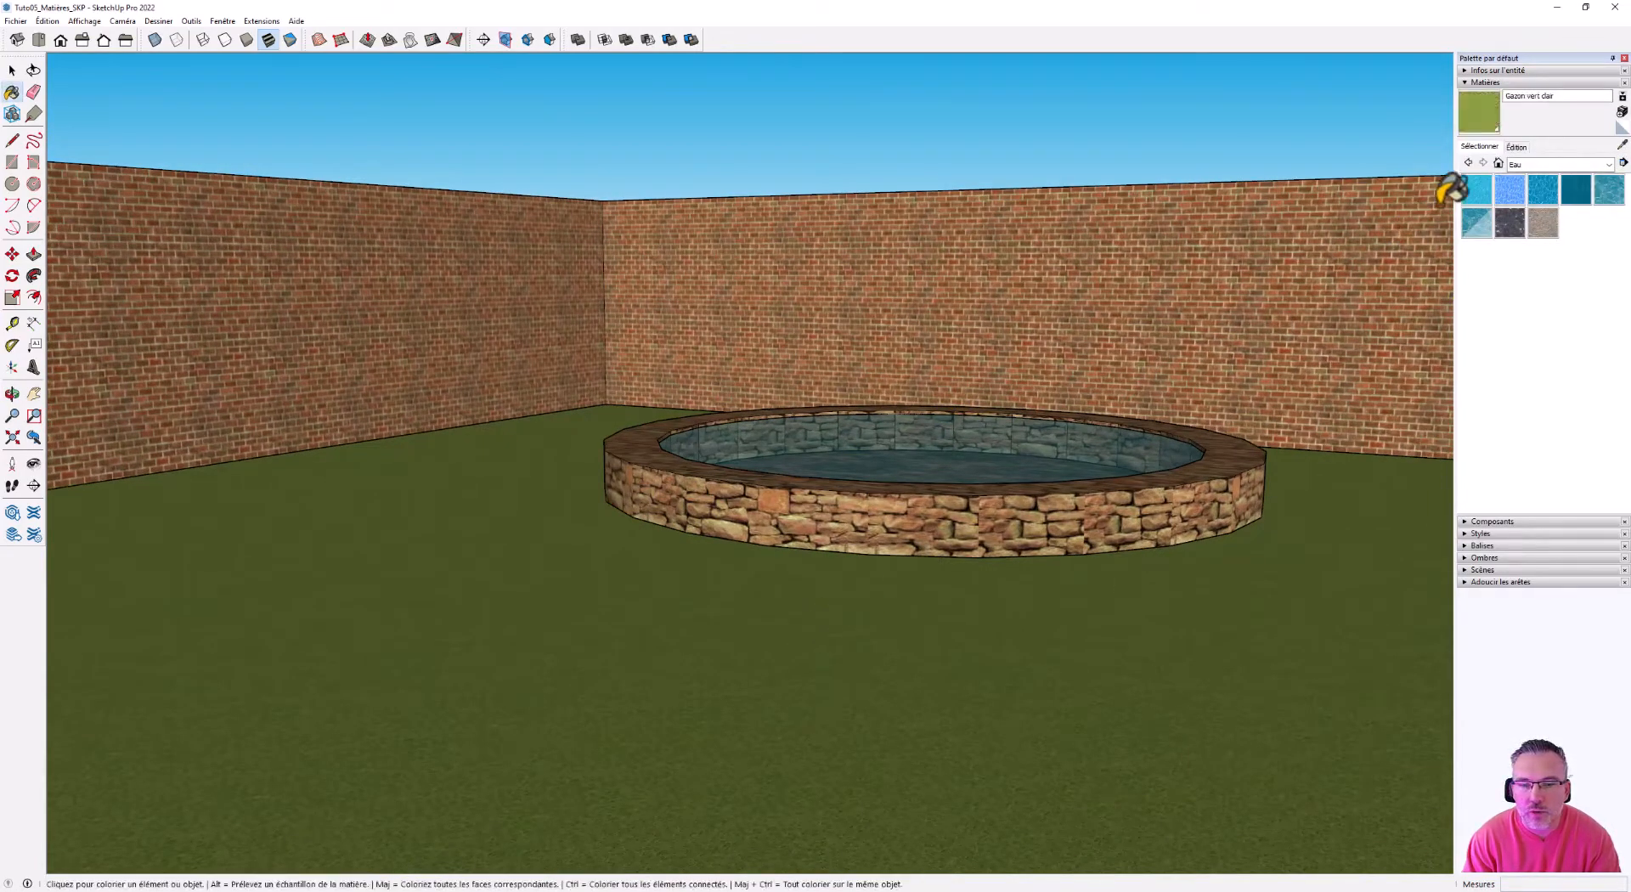
left_click(1517, 147)
left_click(1501, 210)
left_click_drag(1501, 208, 1491, 226)
middle_click_drag(1137, 320, 865, 443)
scroll(920, 397, "down", 4)
scroll(956, 465, "up", 4)
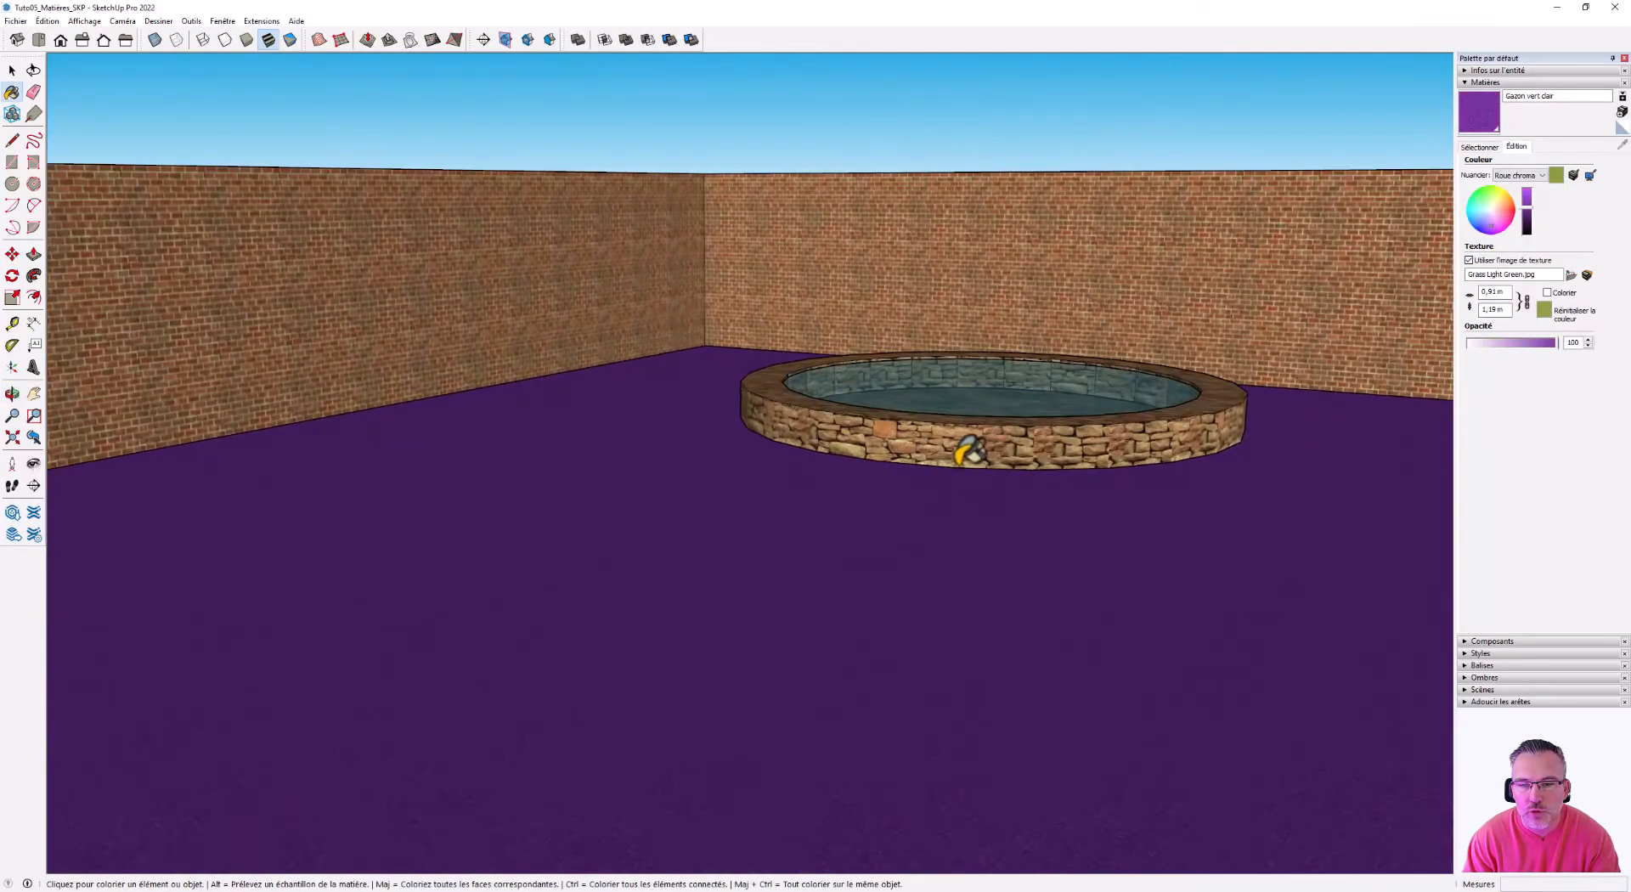
- Try other colors on the lawn's Gazon vert clair material, ending on blue
left_click(1501, 205)
left_click(1483, 203)
left_click(1475, 221)
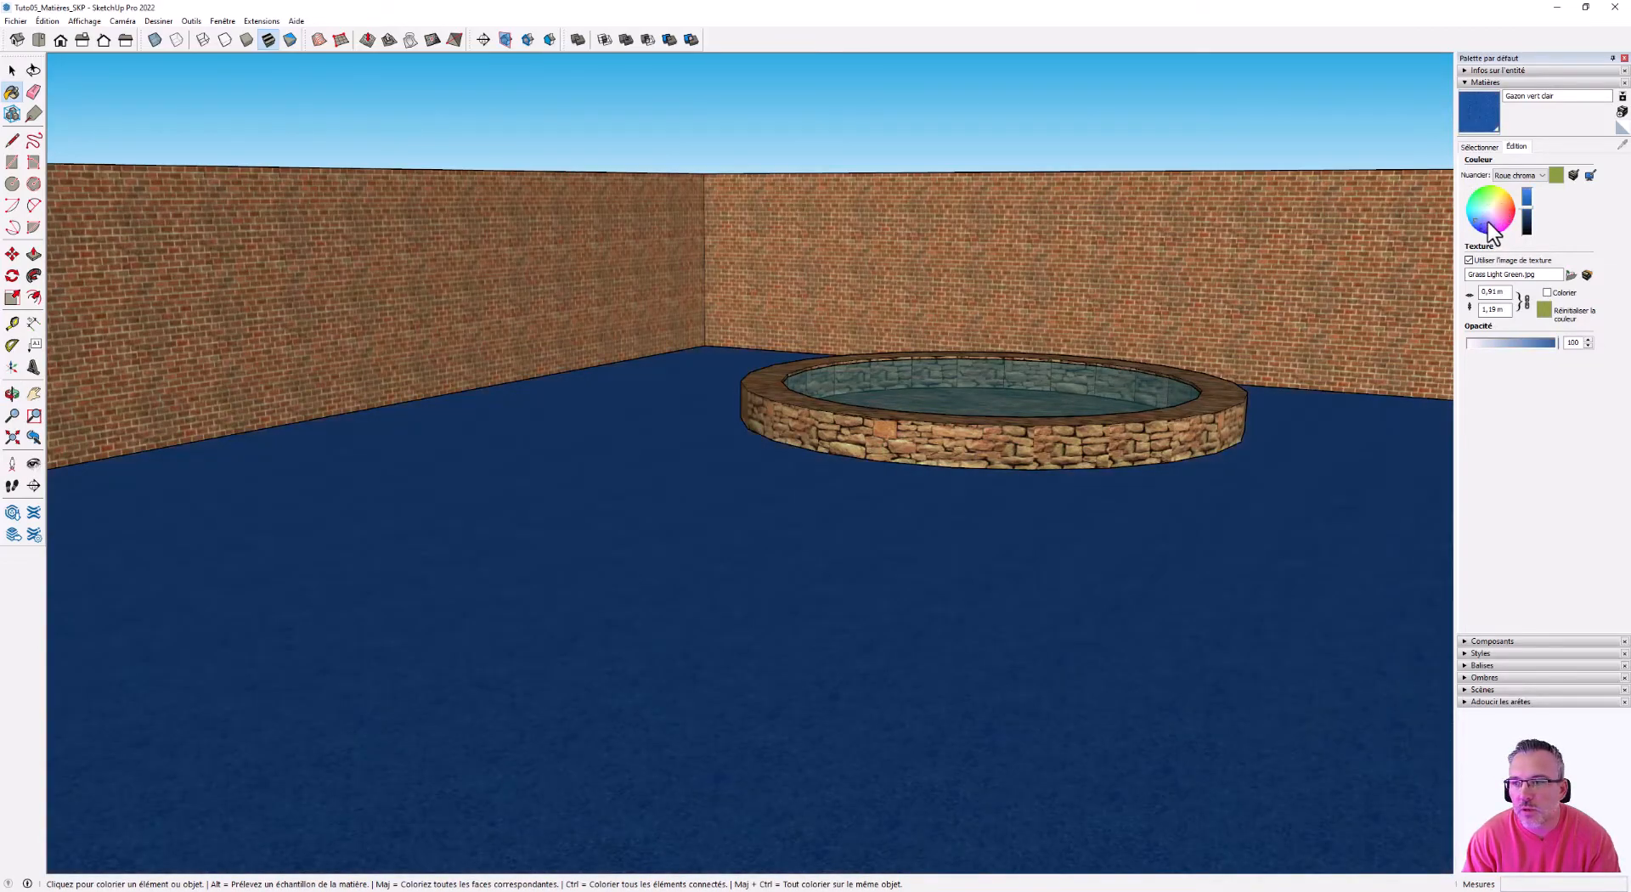
middle_click_drag(872, 502, 878, 442)
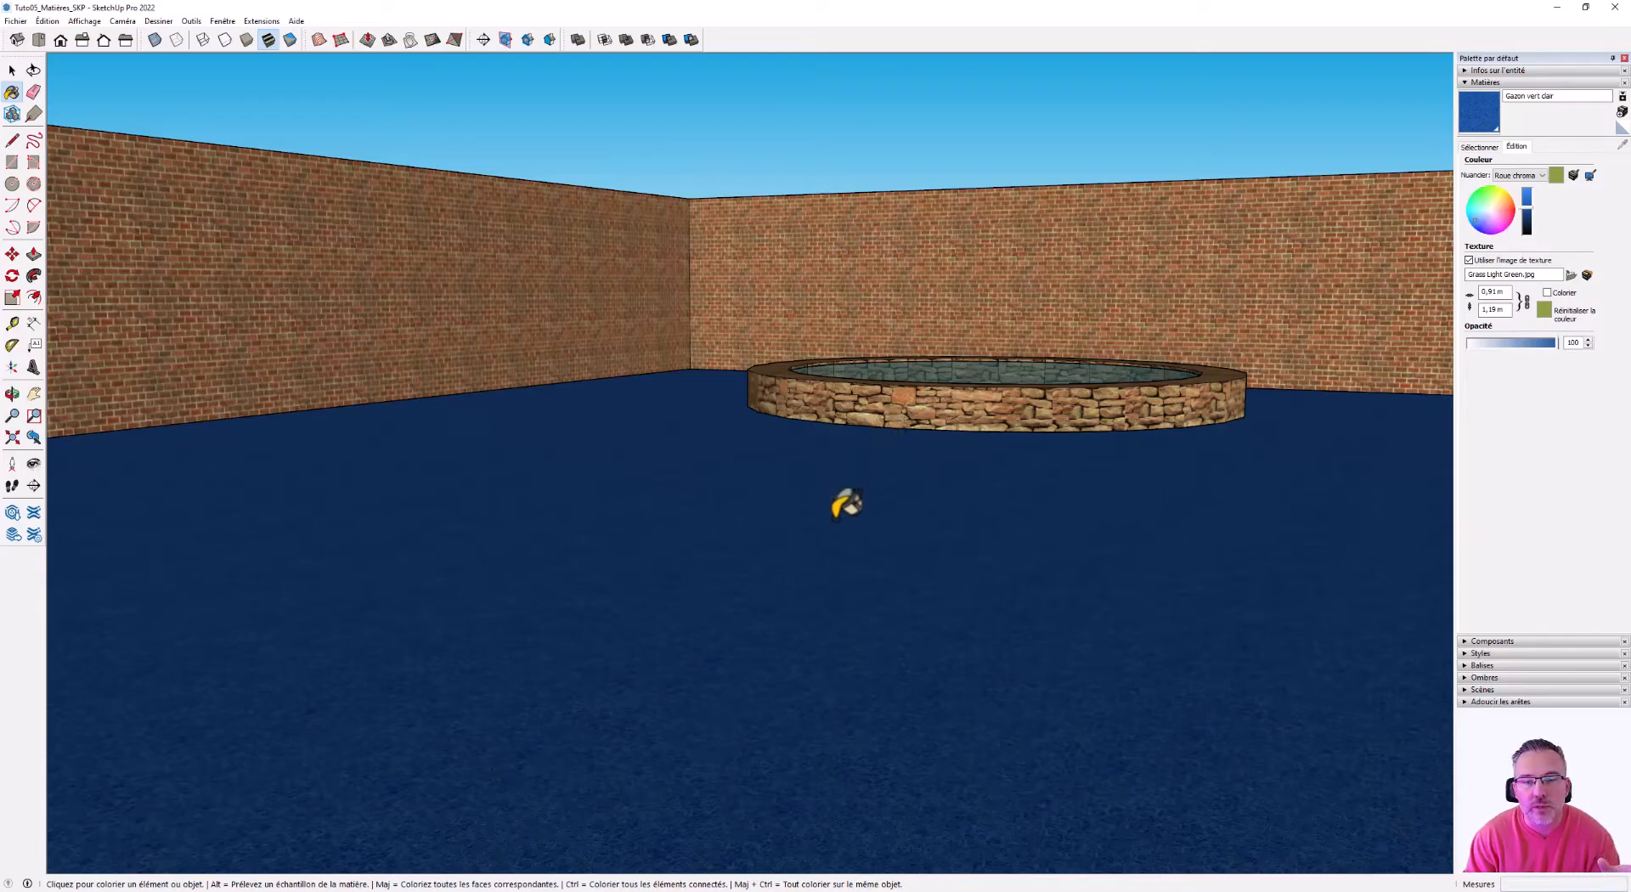
middle_click_drag(841, 435, 812, 461)
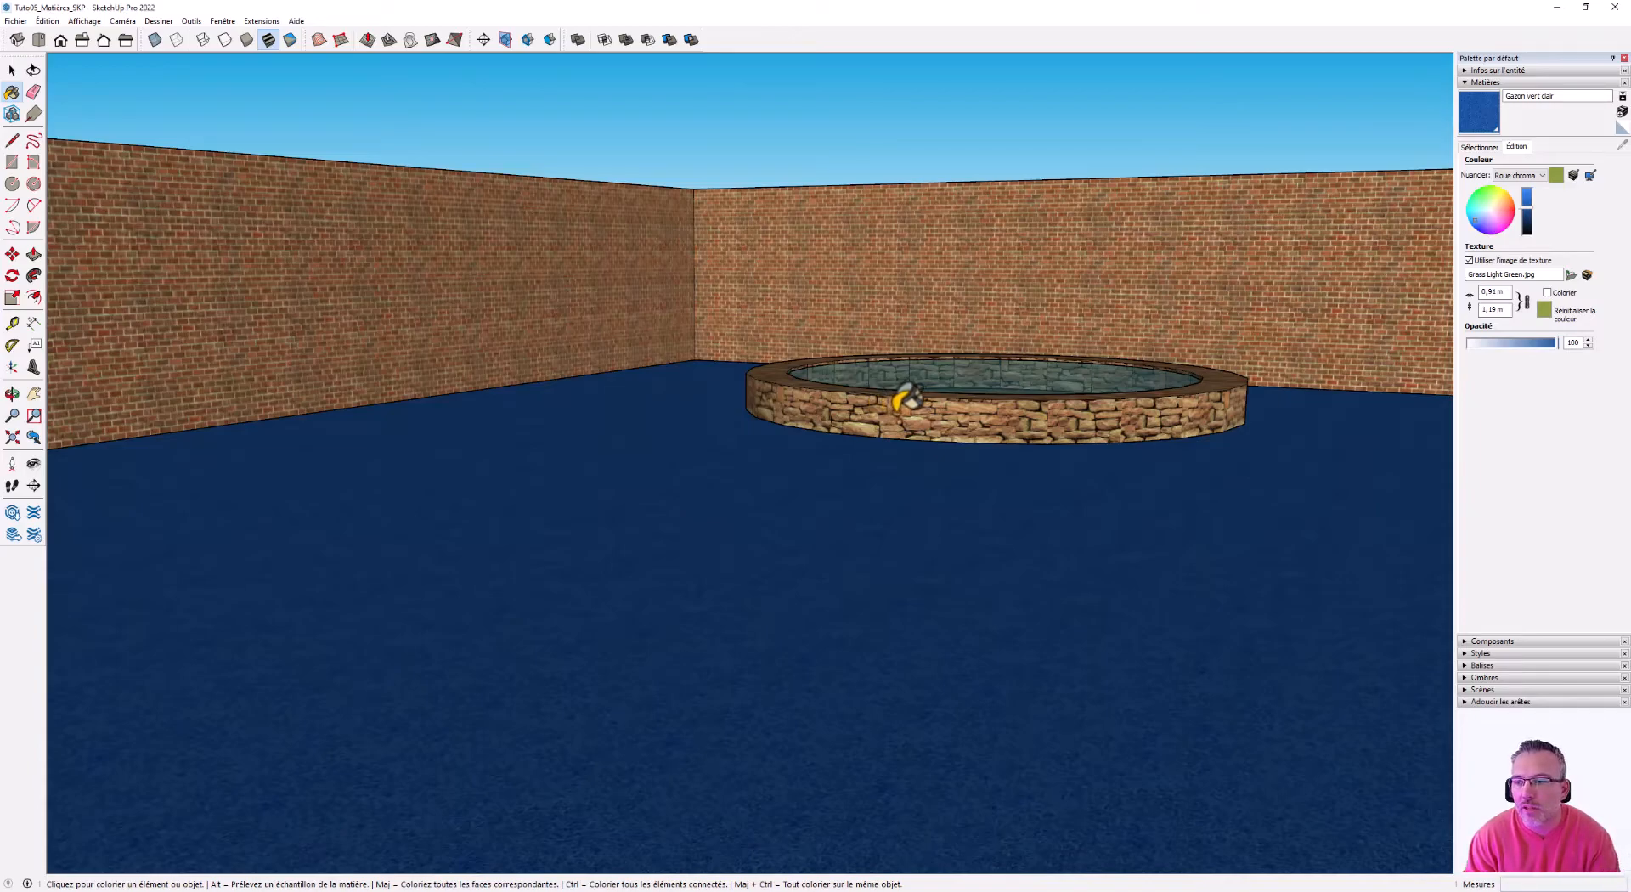
- Reset the Gazon vert clair material to its original color
left_click(1543, 310)
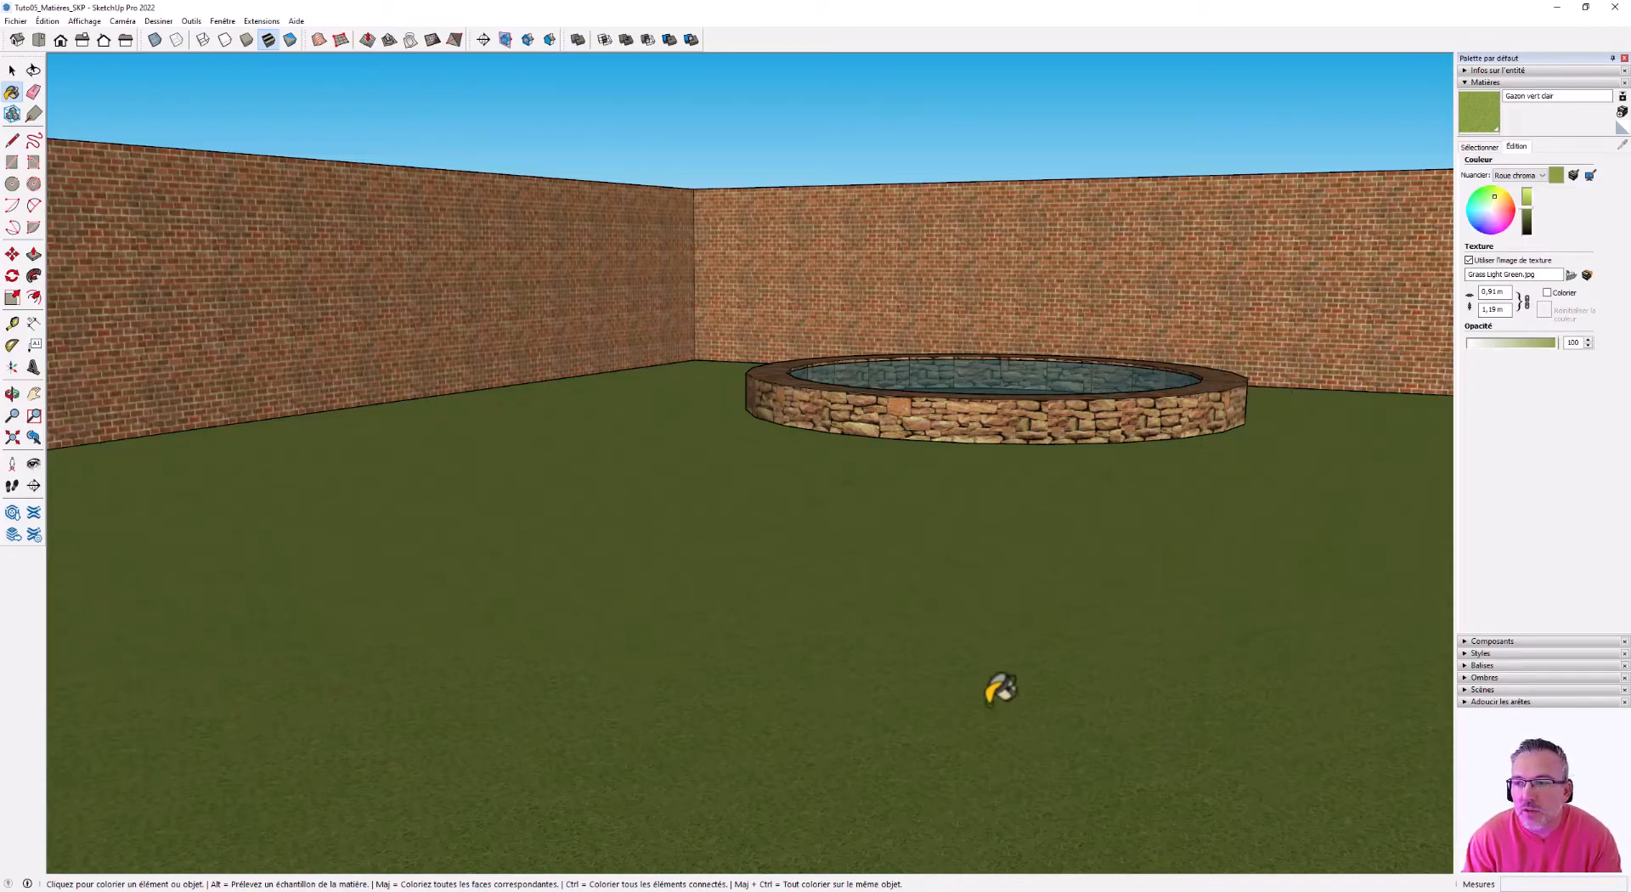
middle_click_drag(931, 397, 1002, 587)
scroll(710, 237, "down", 5)
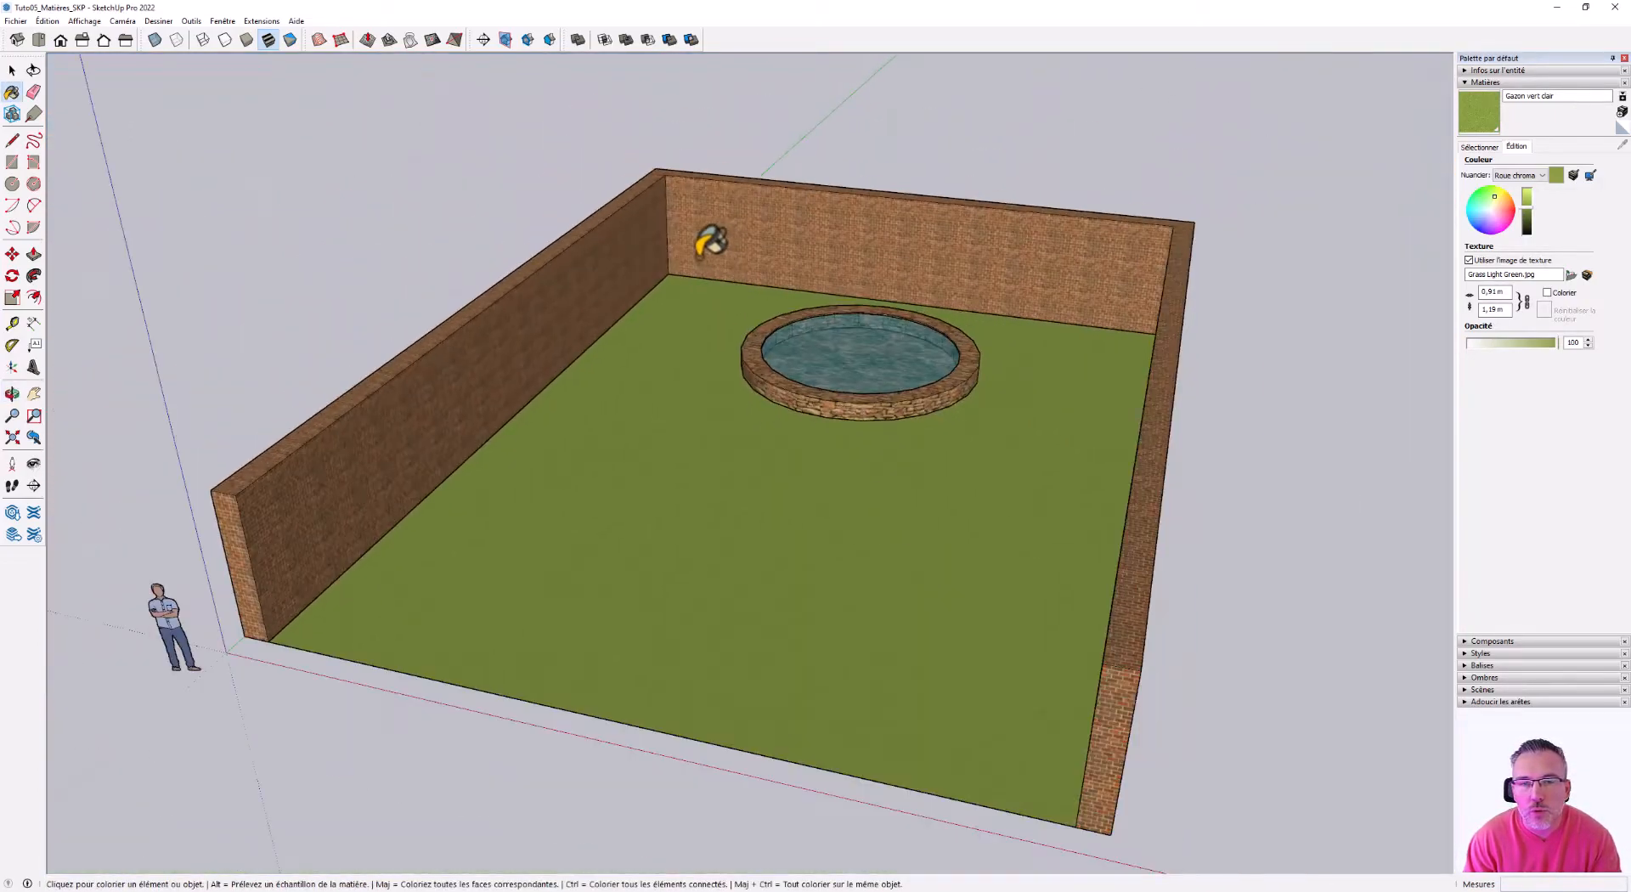
scroll(859, 375, "up", 6)
middle_click_drag(894, 390, 891, 298)
- List the materials contained in the model (Dans le modèle) and purge the unused ones
left_click(1482, 150)
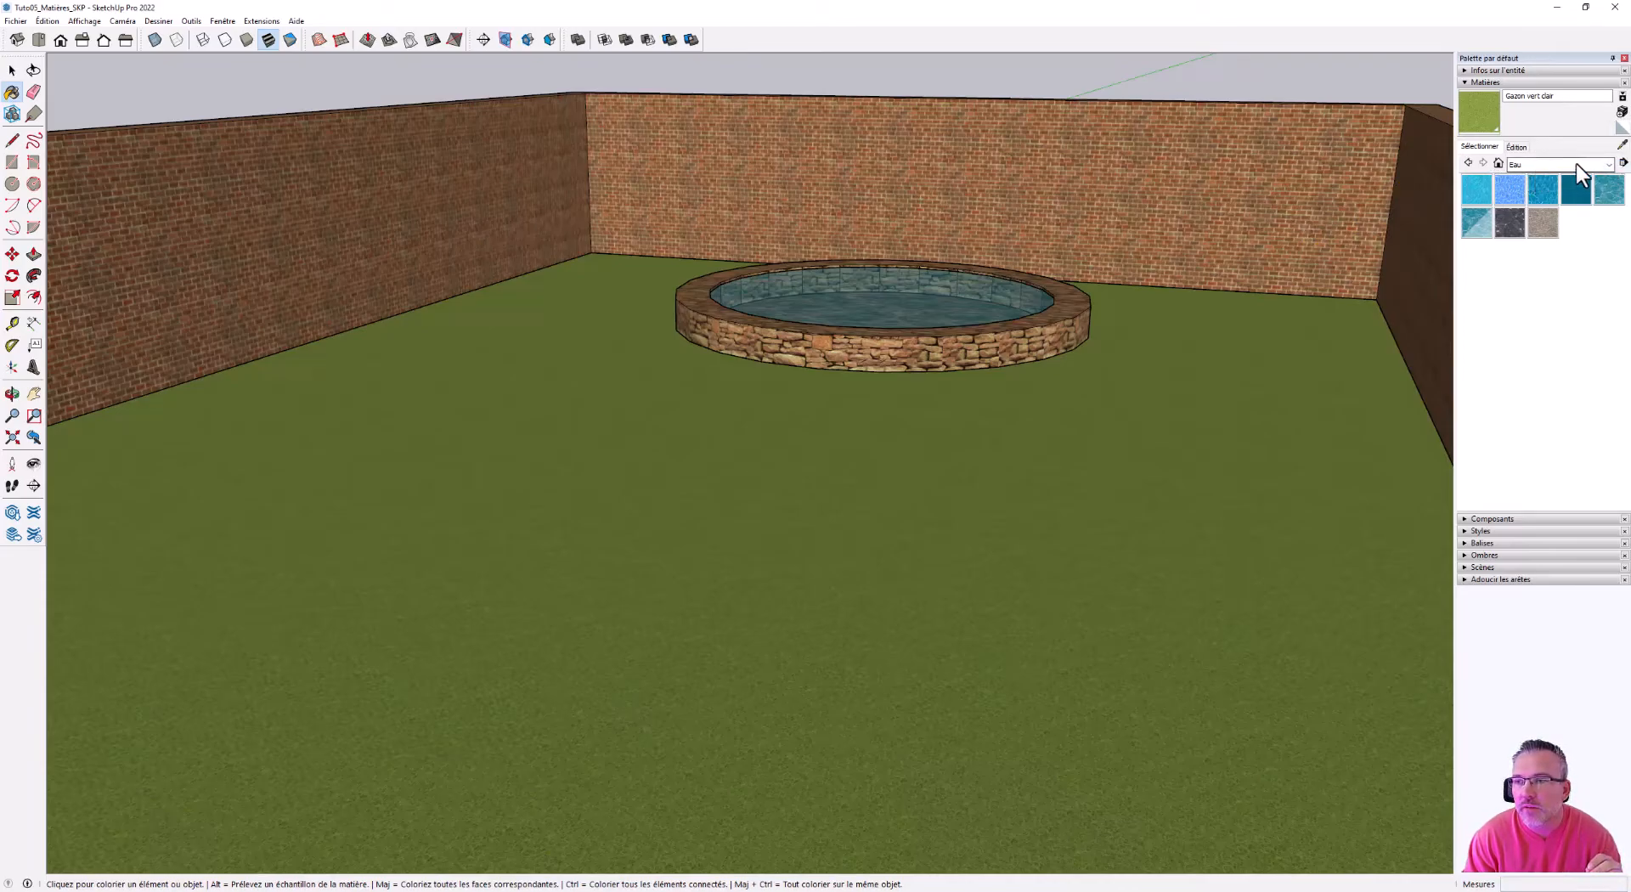
left_click(1623, 164)
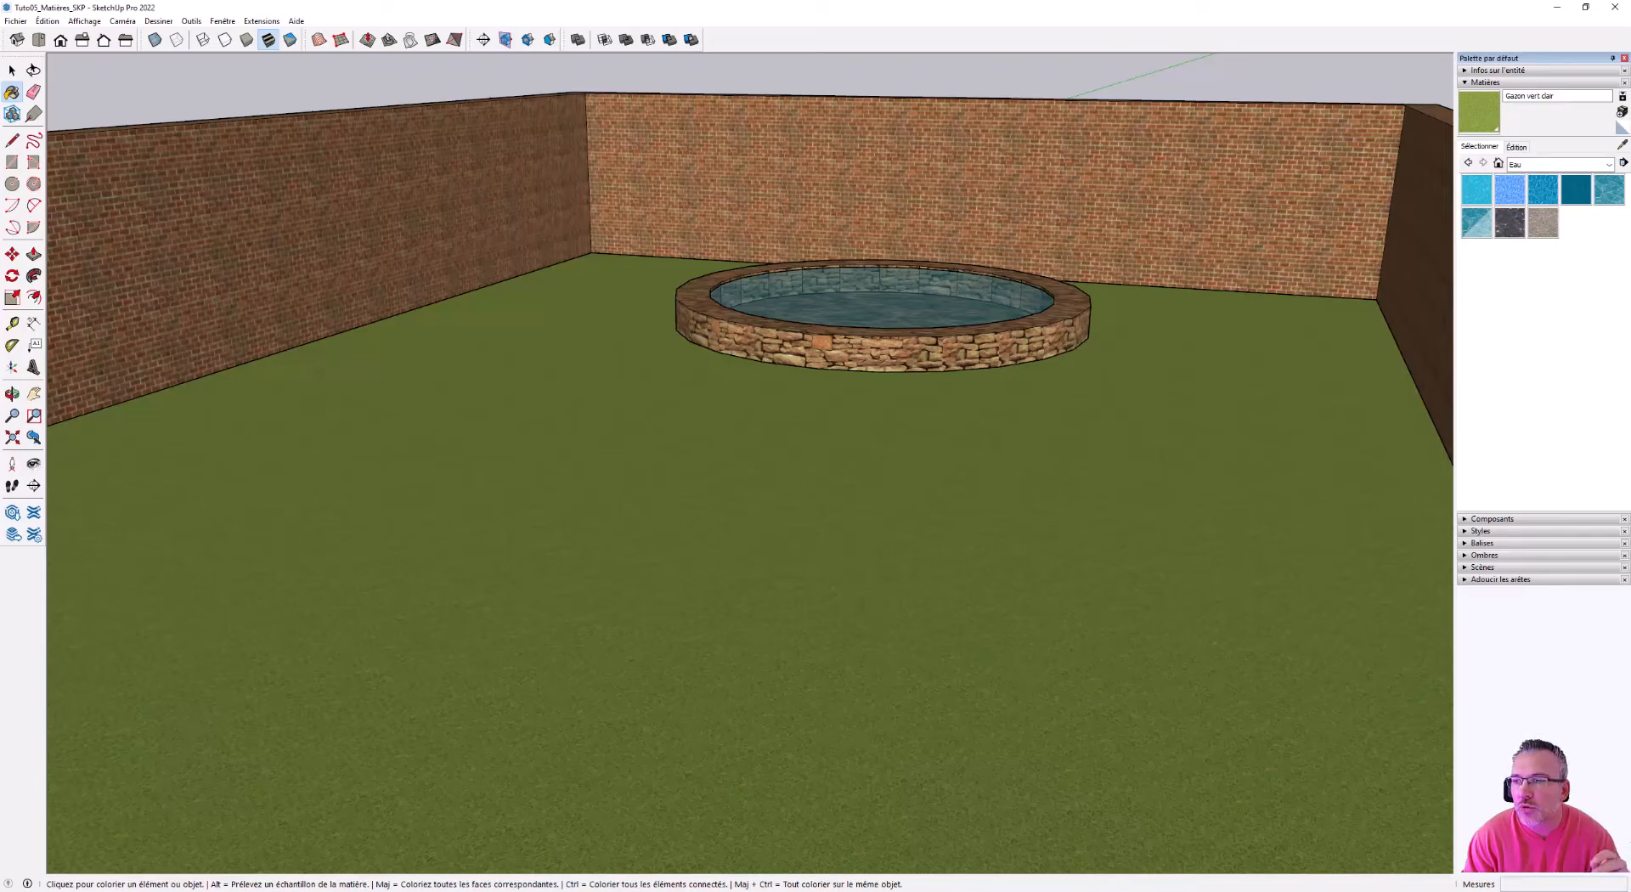
left_click(1537, 163)
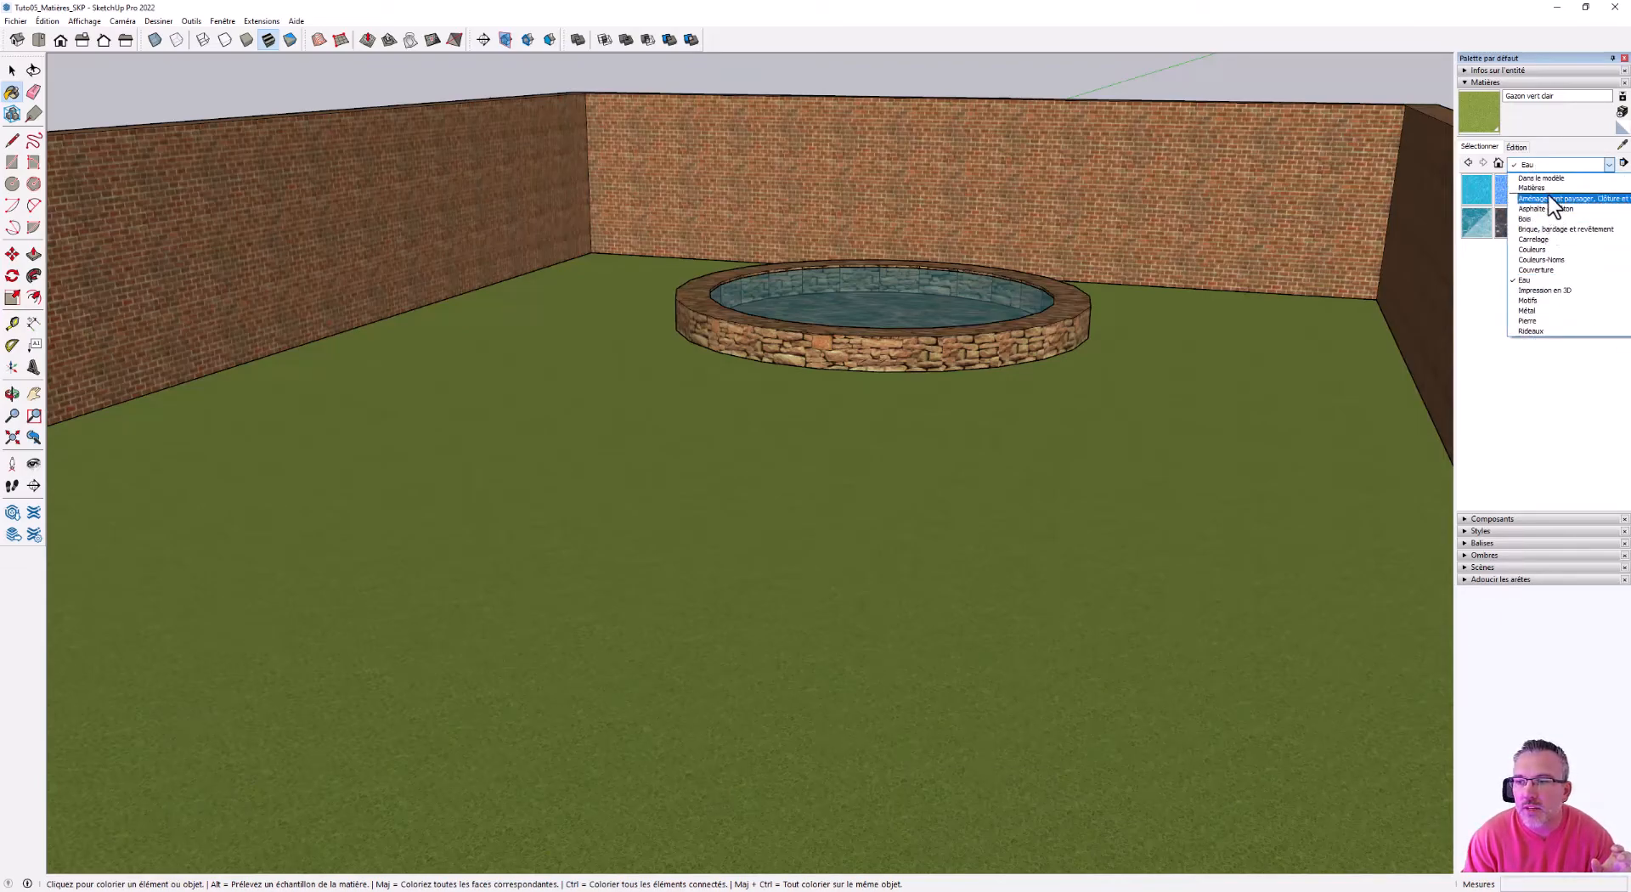
left_click(1558, 180)
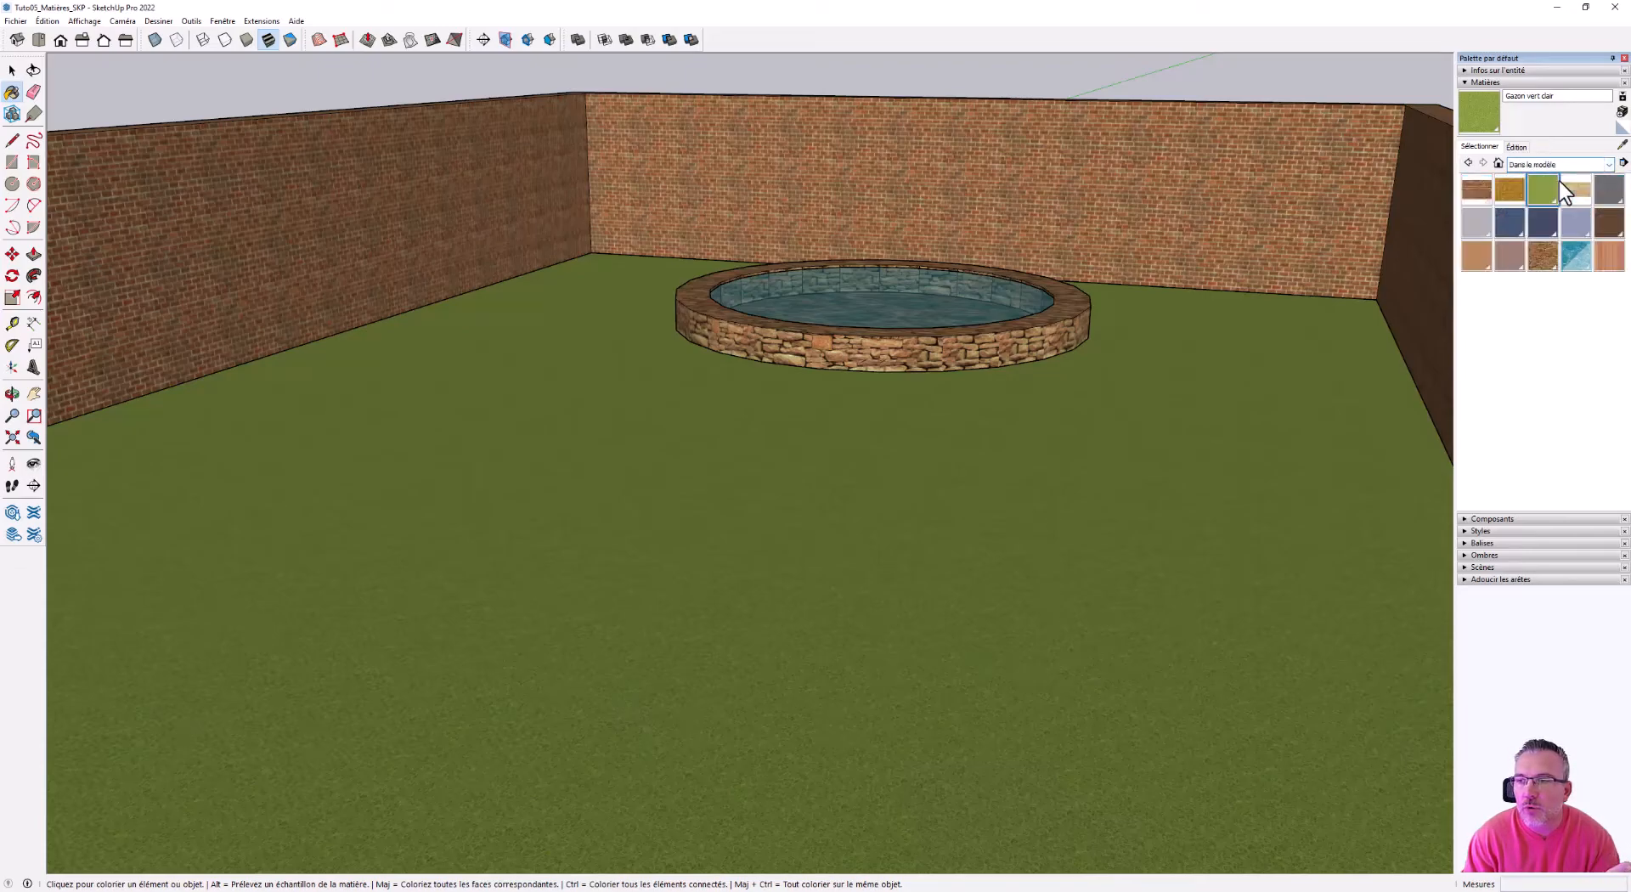
left_click(1547, 162)
left_click(1547, 180)
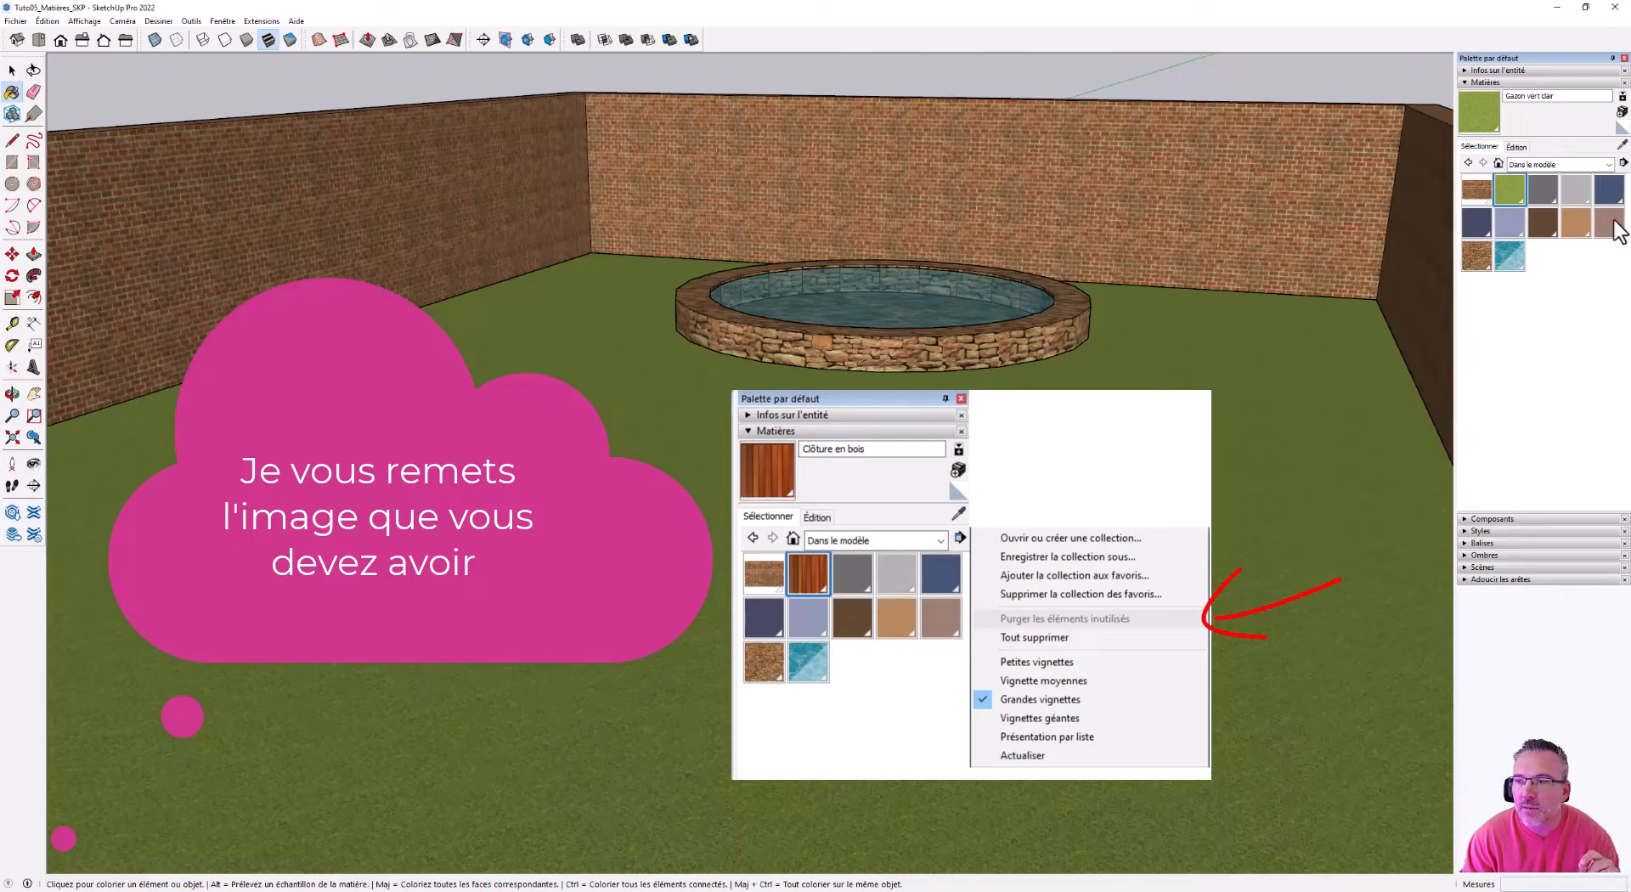
- View the Asphalte et béton collection, return to the in-model materials and show the Gazon vert clair material's edit settings
left_click(1560, 165)
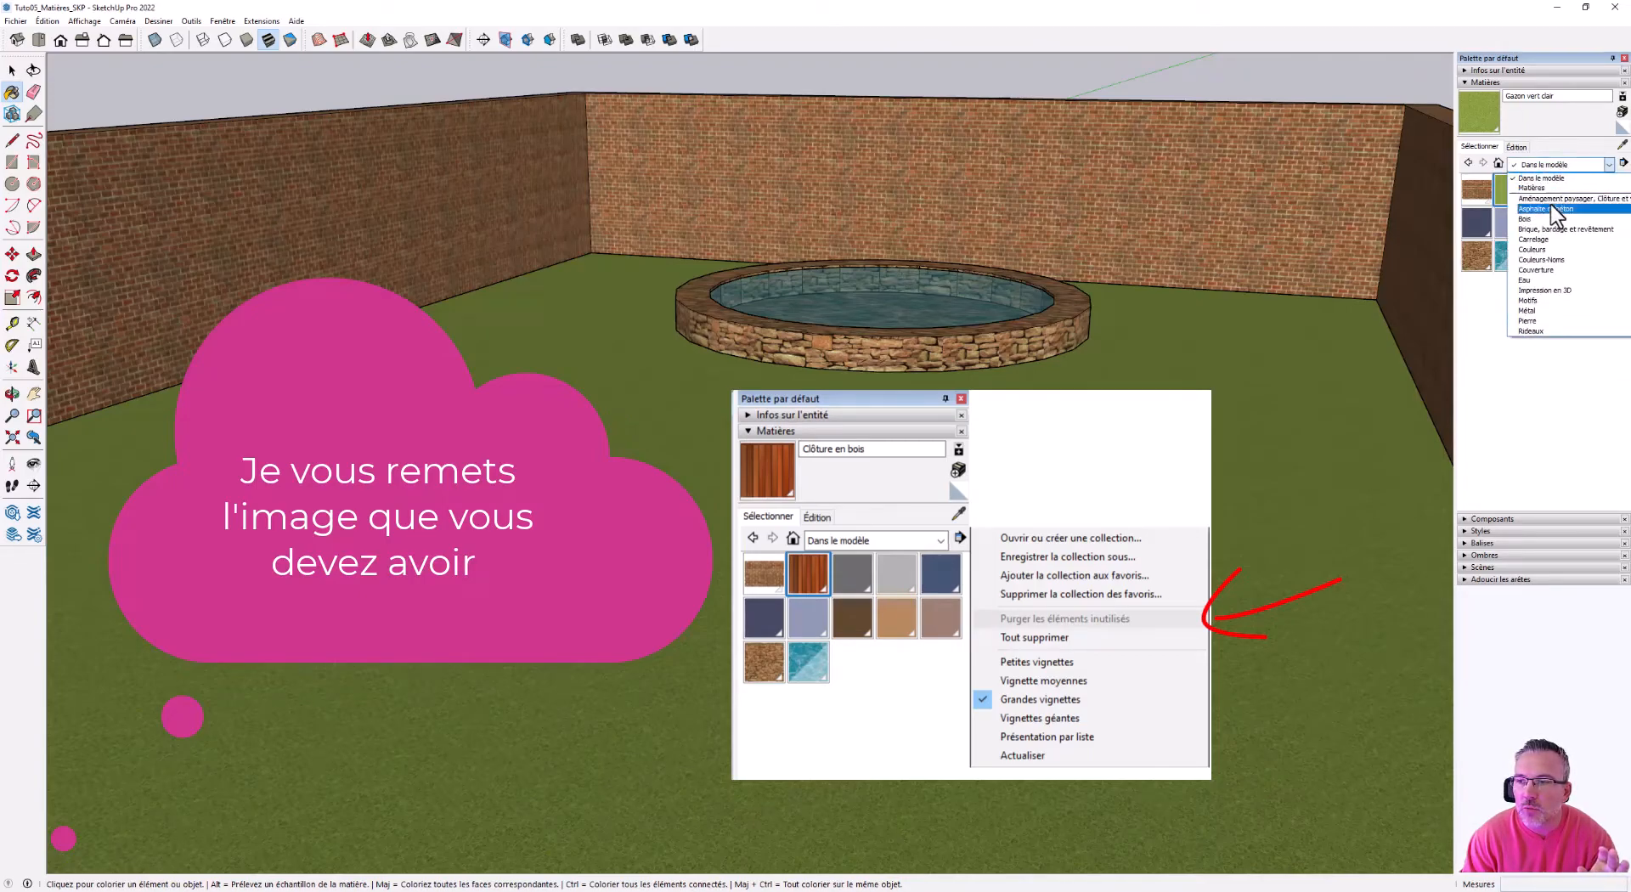
left_click(1552, 208)
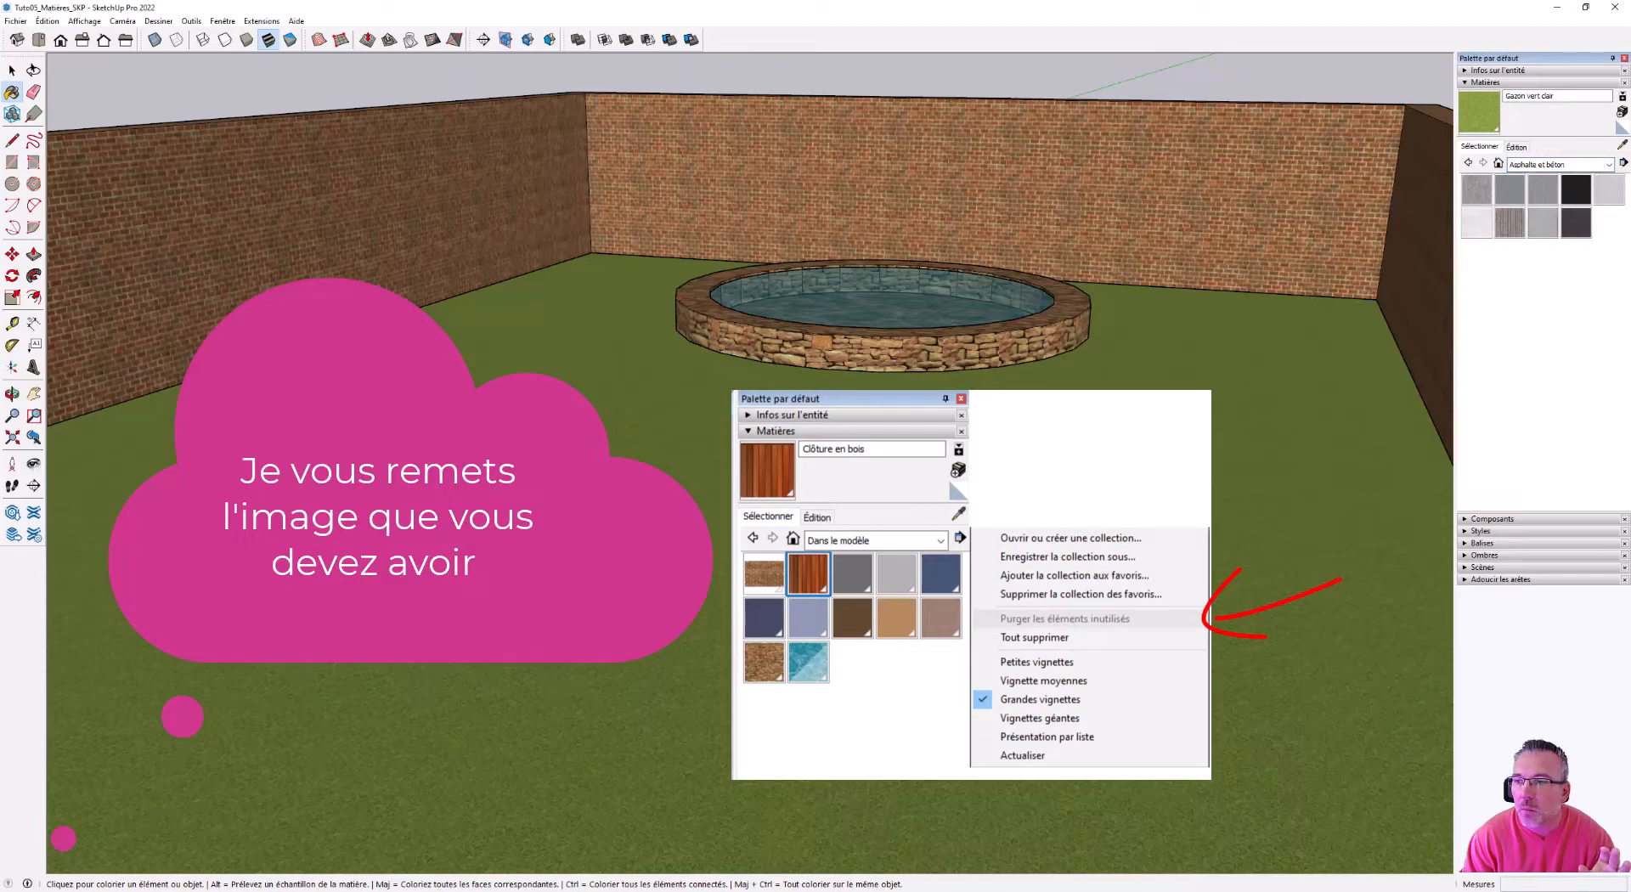
left_click(1564, 165)
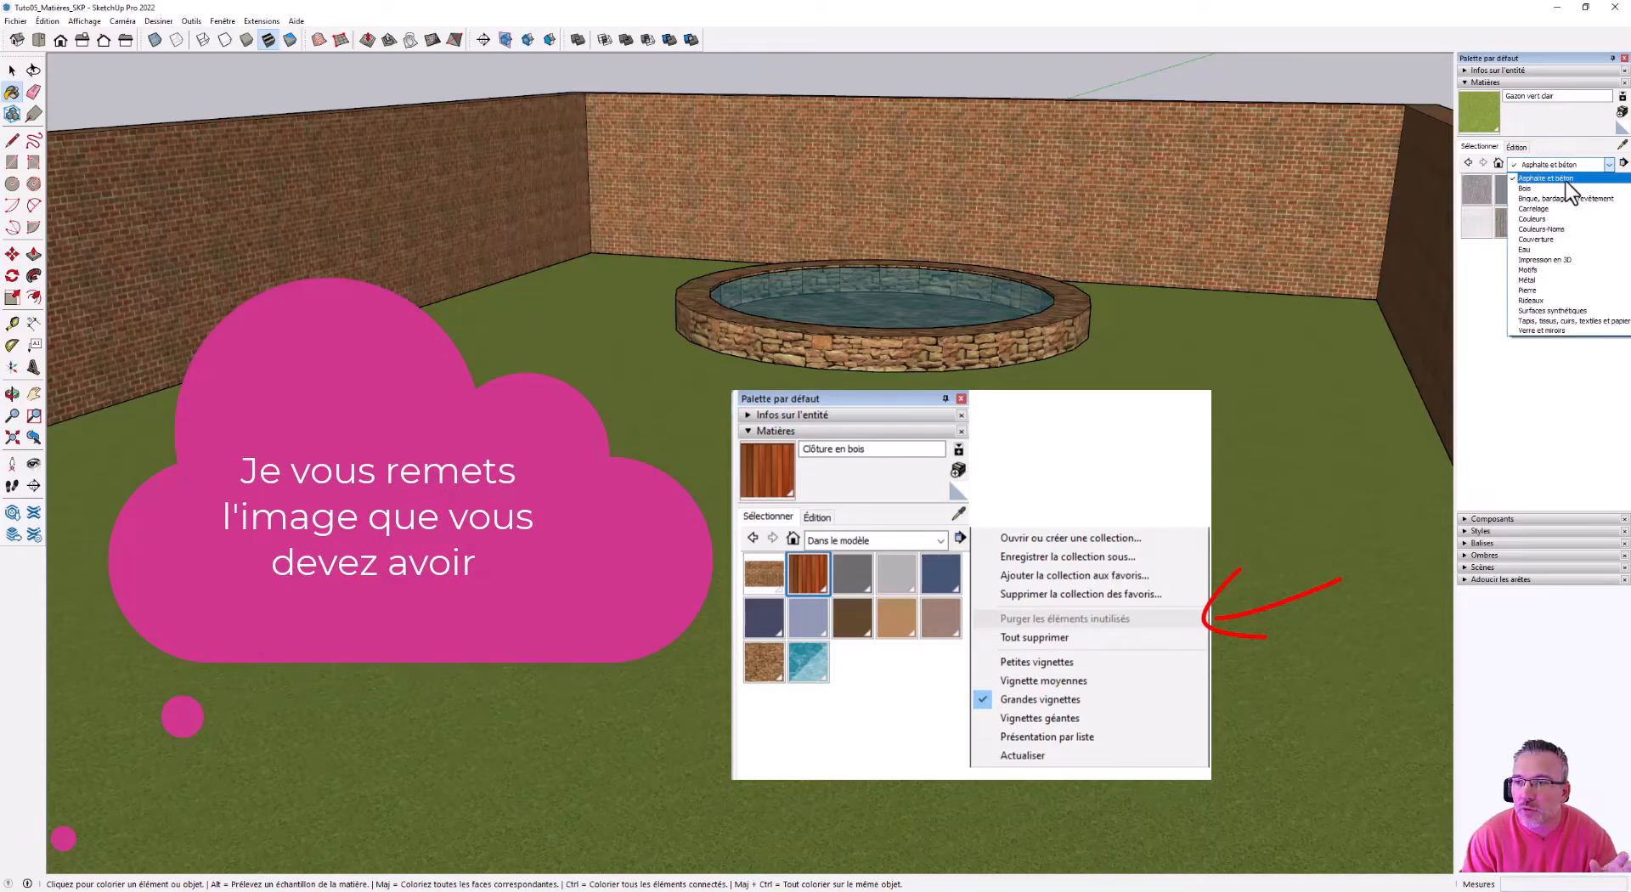
left_click(1551, 173)
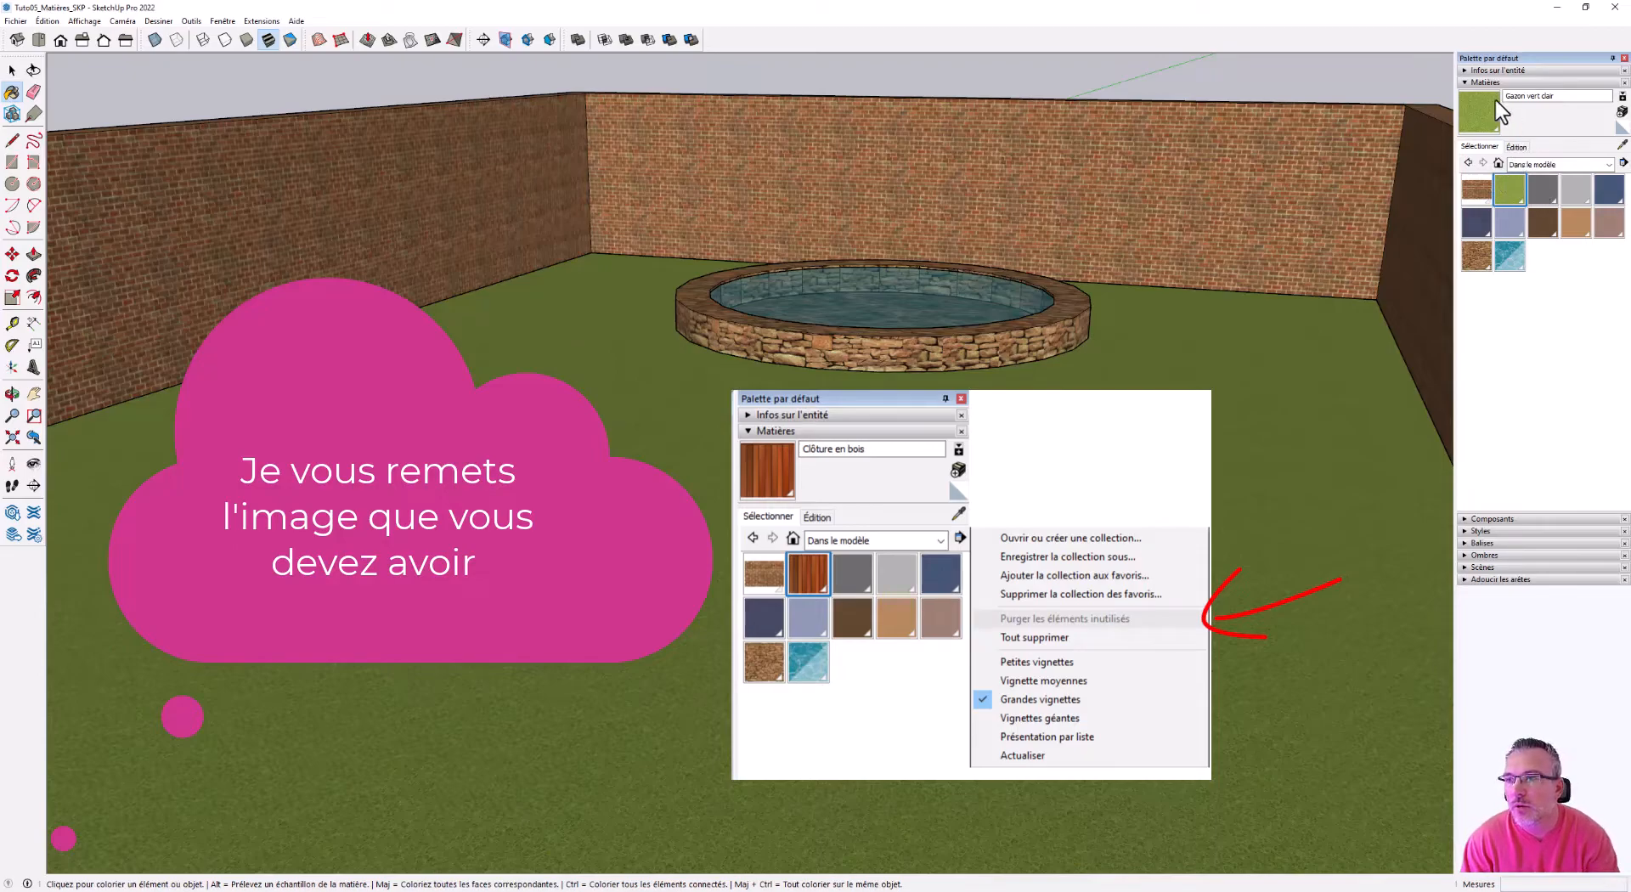
left_click(1515, 146)
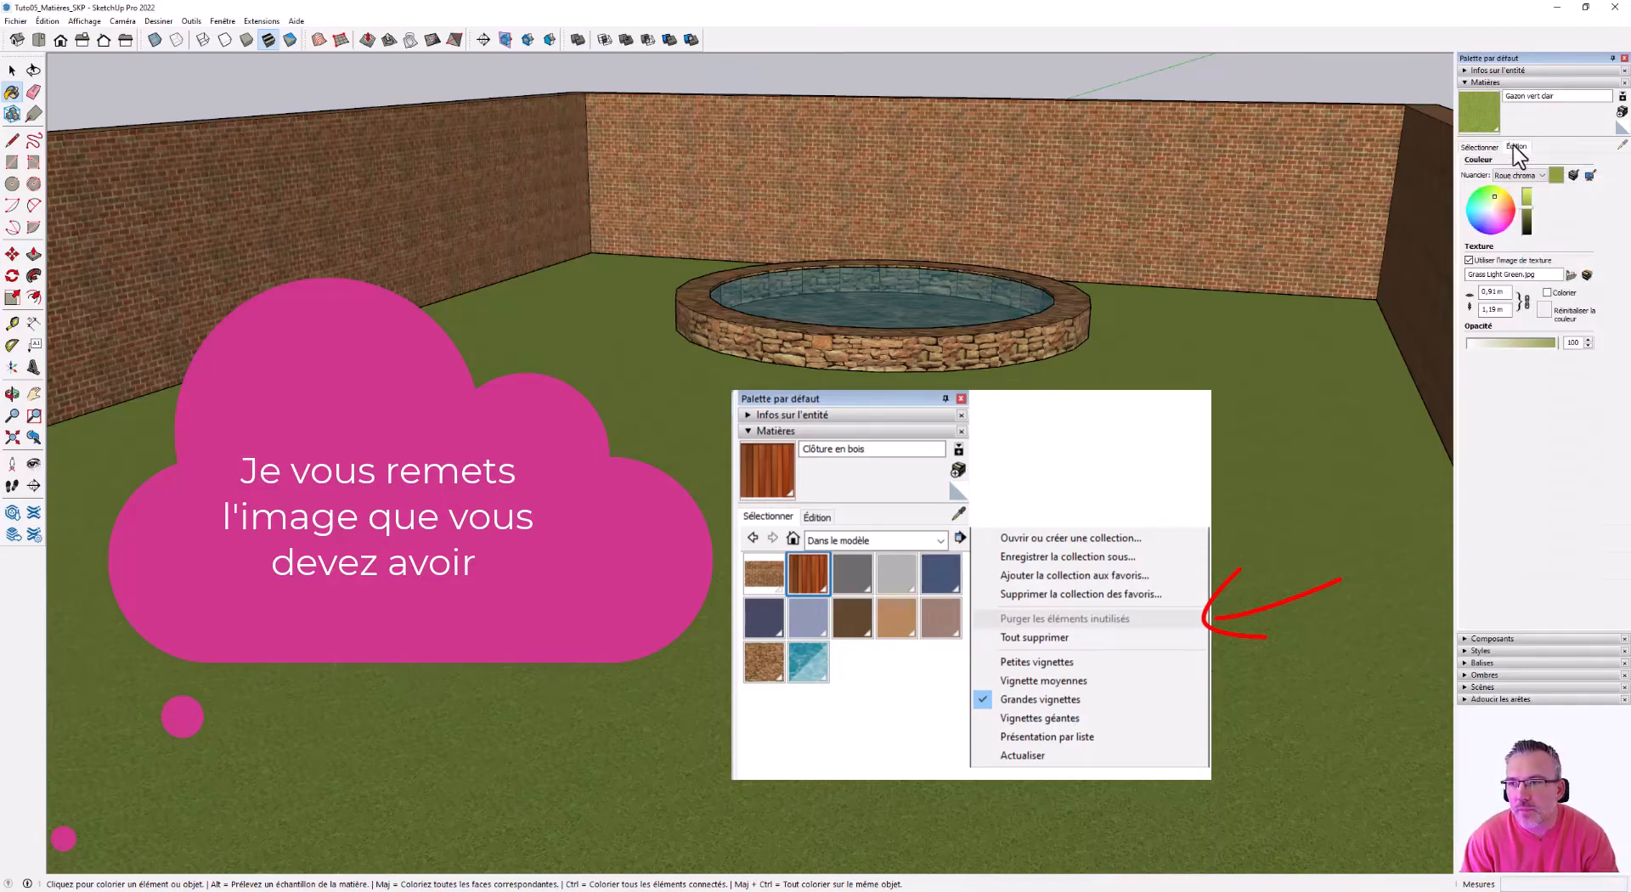
left_click(1495, 82)
- Apply Clôture en bois from the Aménagement paysager collection to the lawn surface inside the group
middle_click_drag(989, 299, 961, 431)
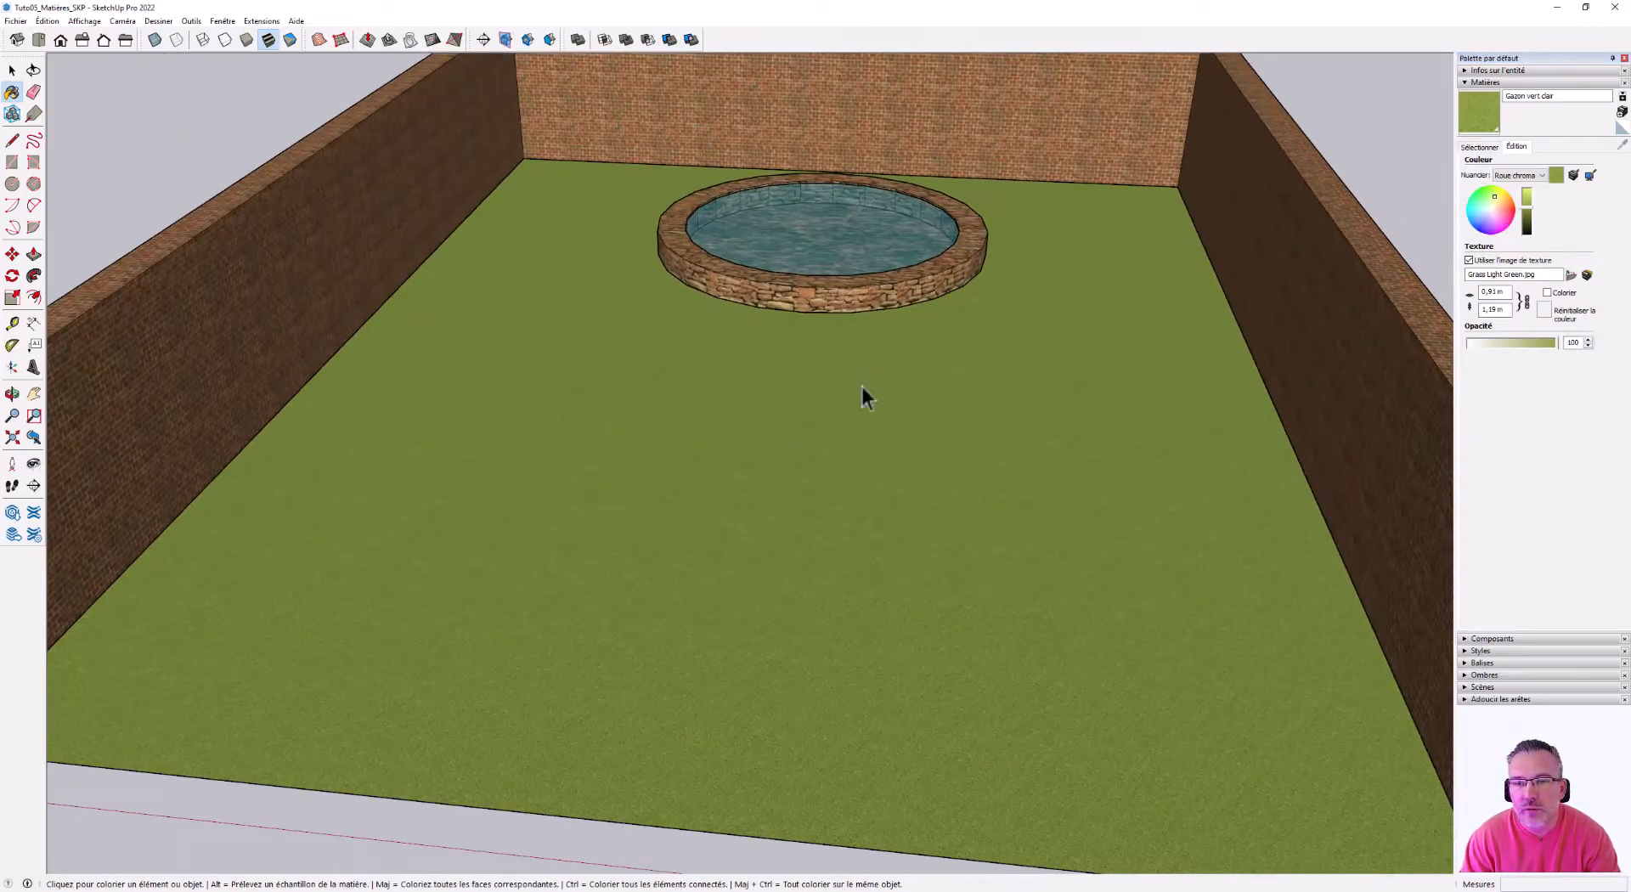
key("space")
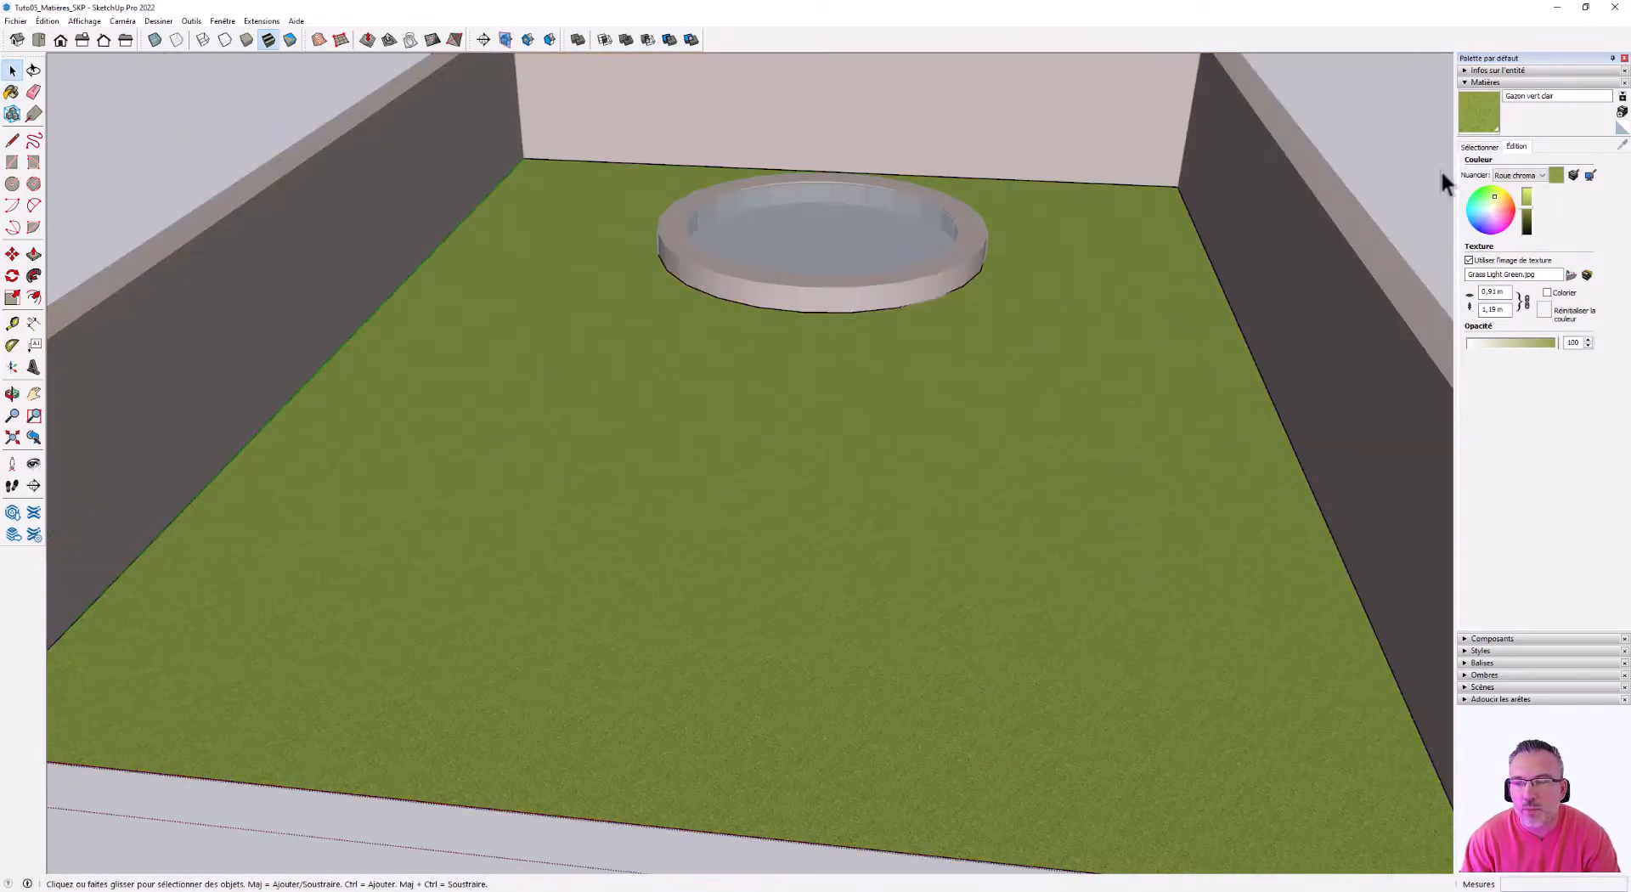
left_click(1479, 146)
left_click(1530, 165)
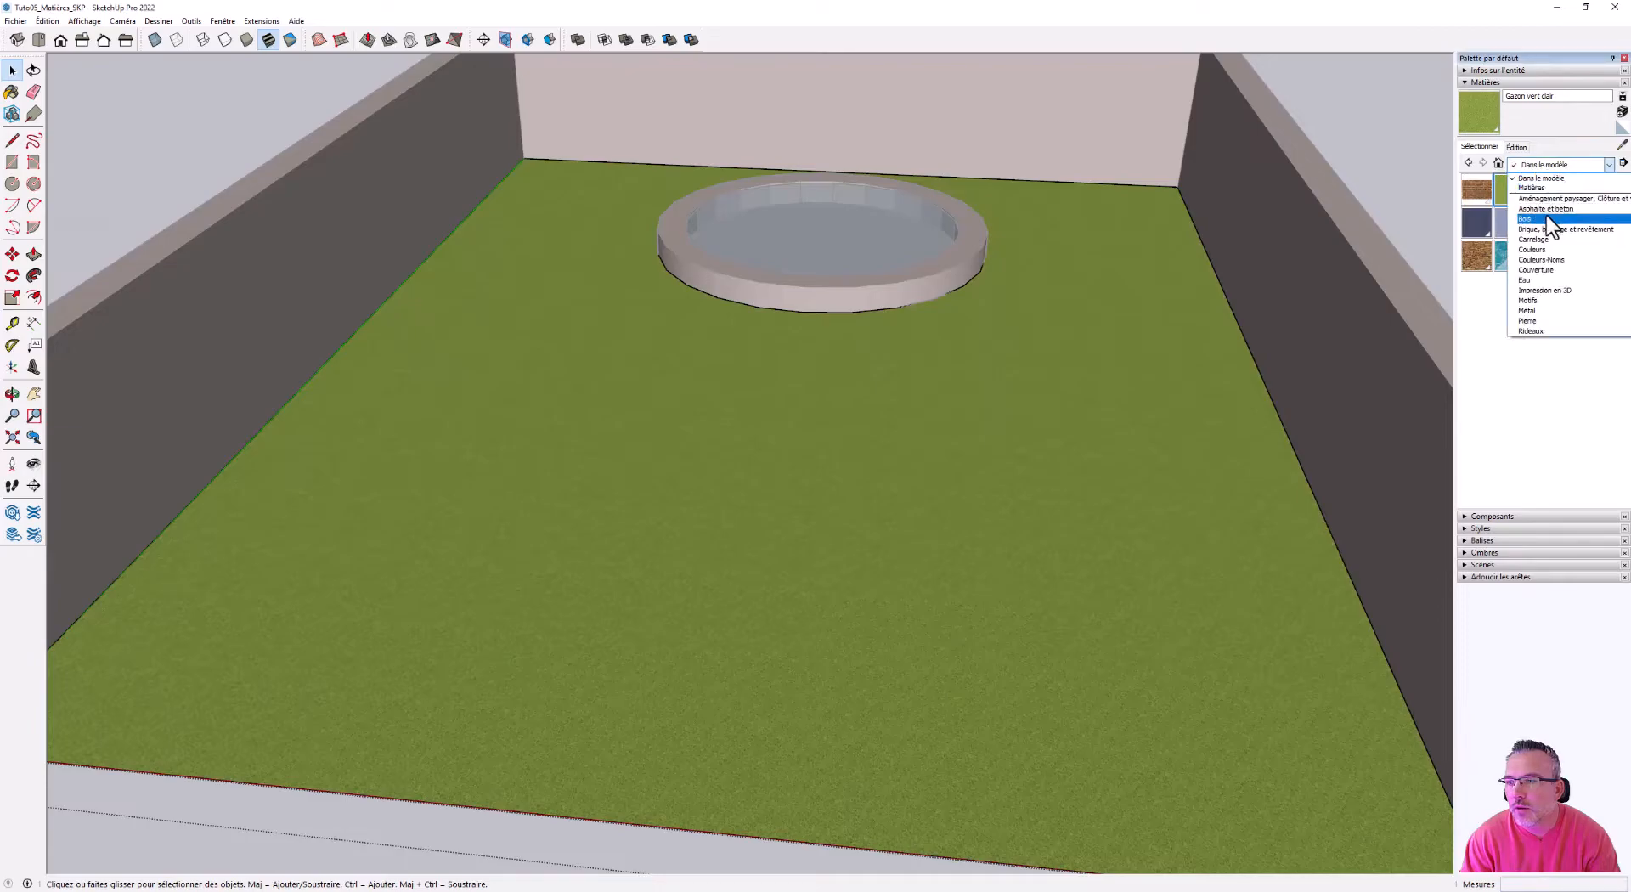
left_click(1525, 218)
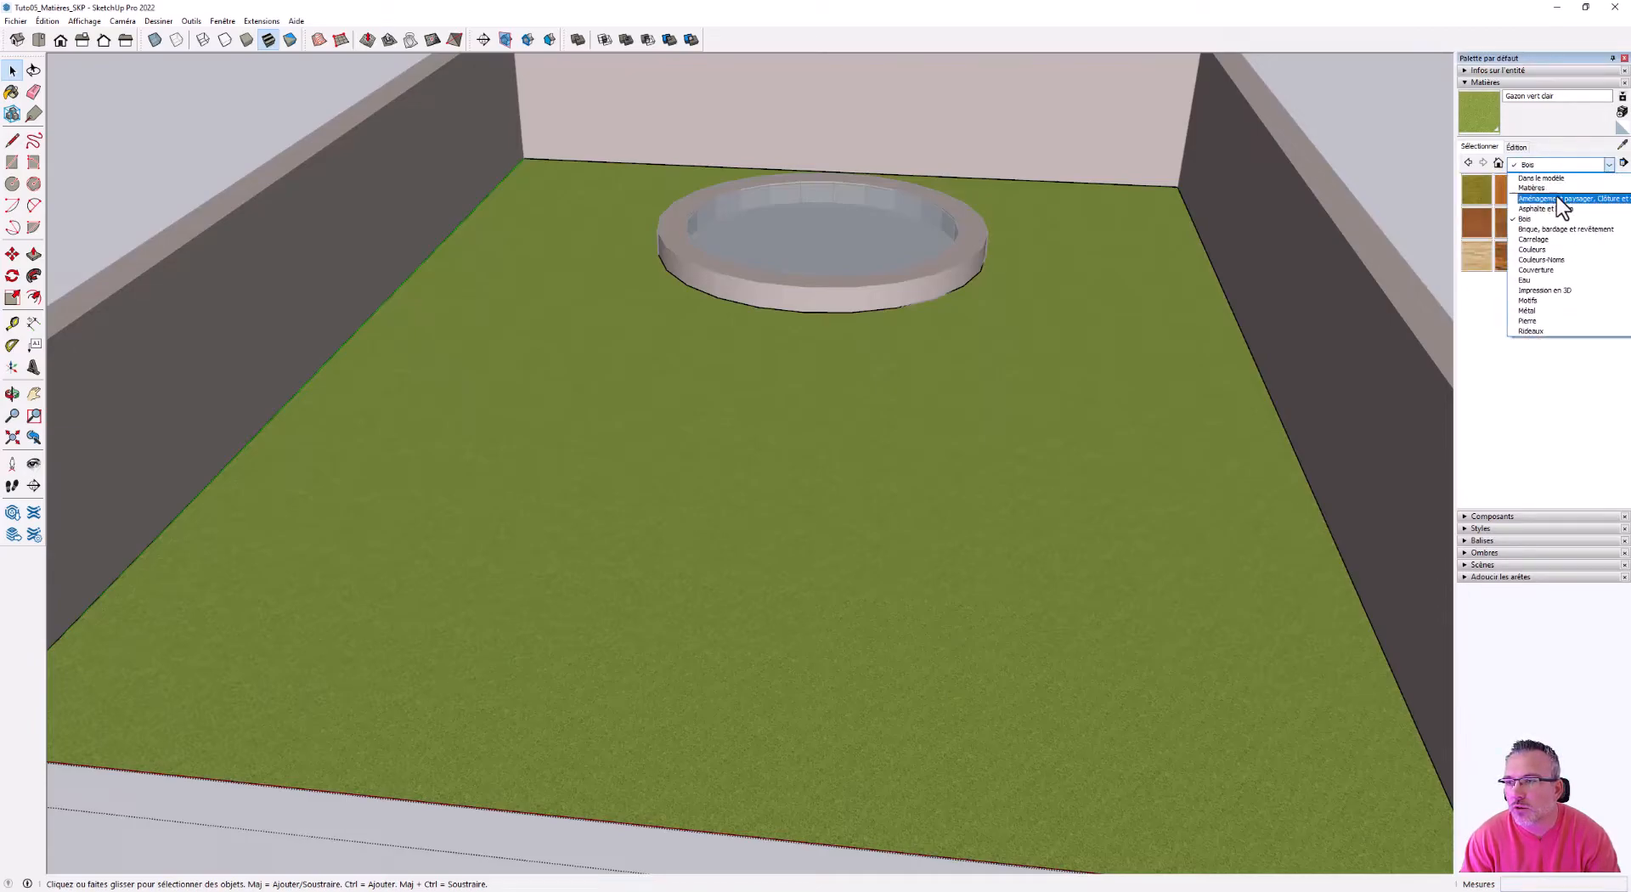
left_click(1555, 198)
left_click(1576, 226)
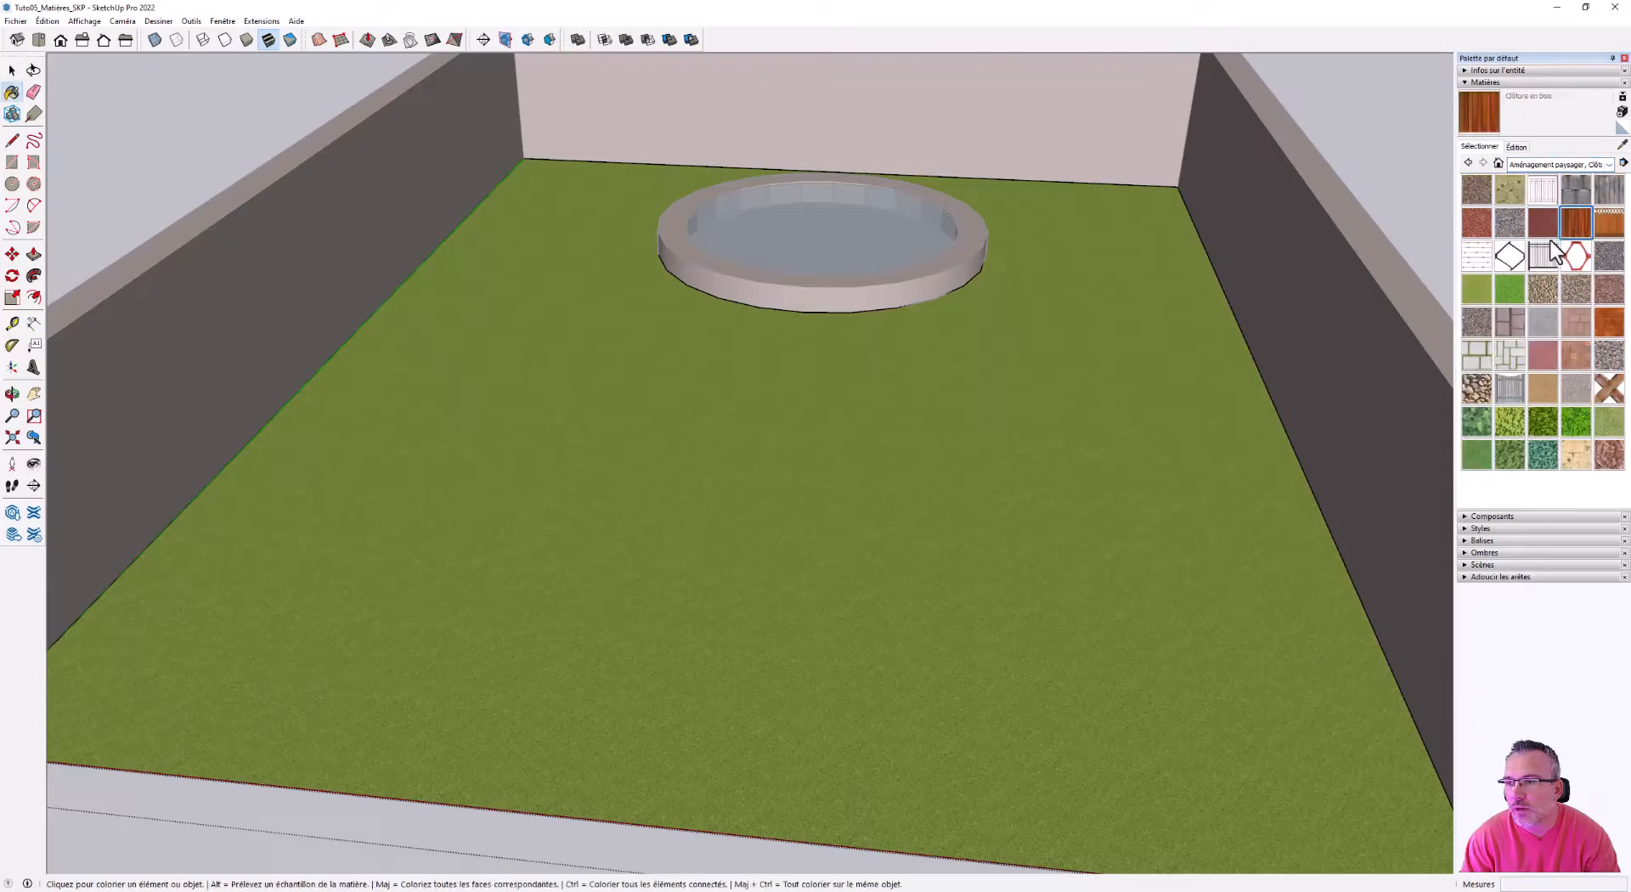
left_click(700, 451)
scroll(717, 466, "down", 3)
left_click(12, 70)
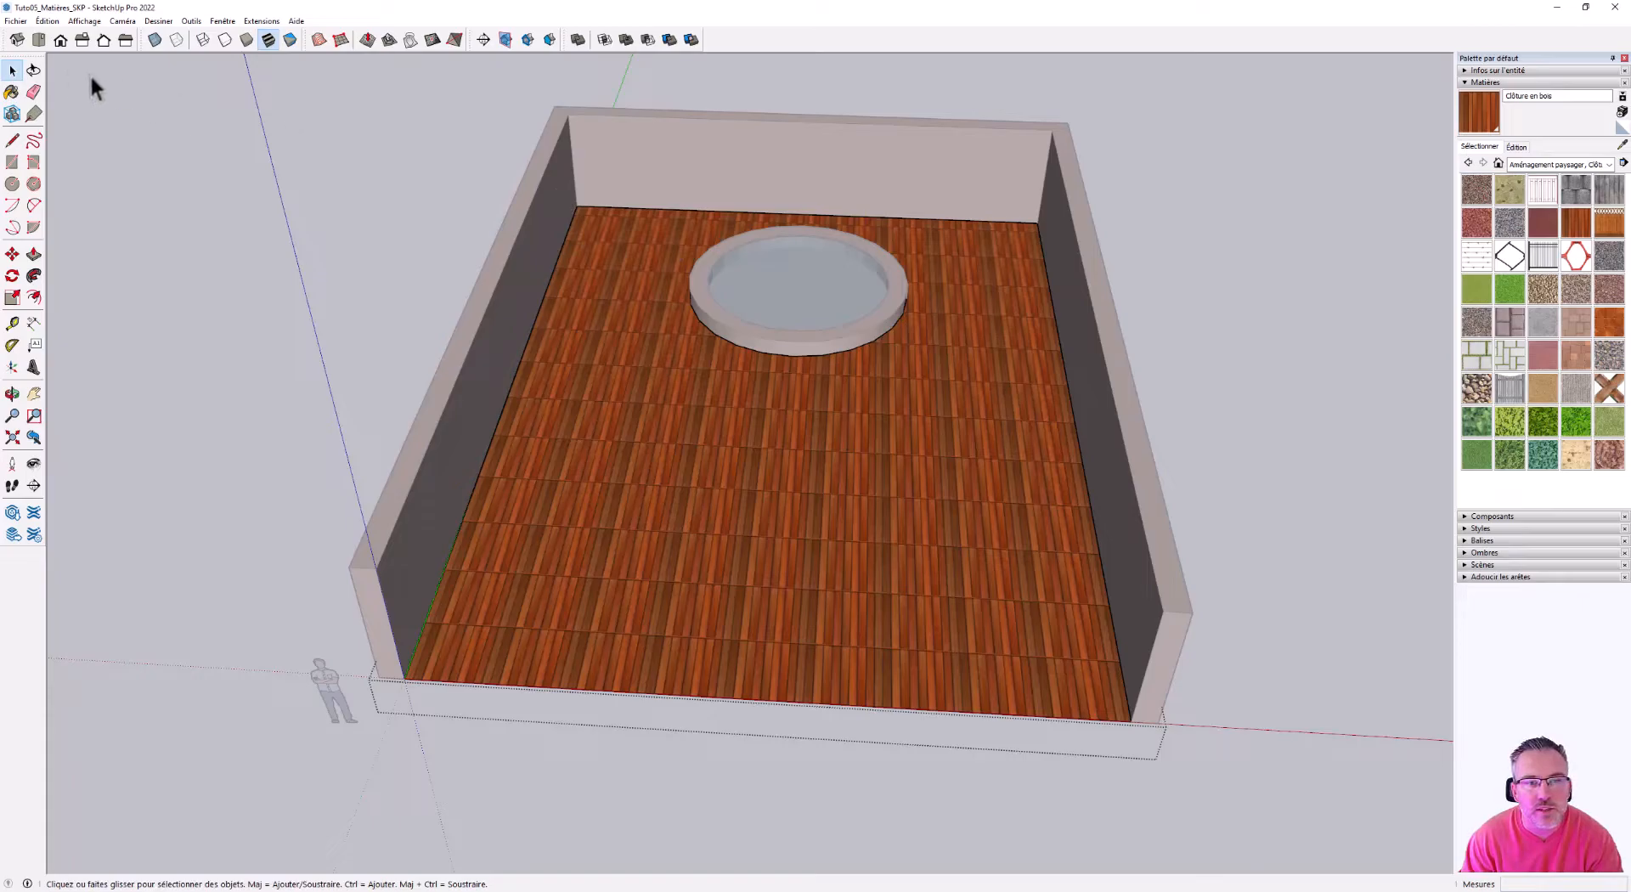
- View the model from above, show the Clôture en bois material's edit settings and examine the planks at the floor's corner
left_click(39, 40)
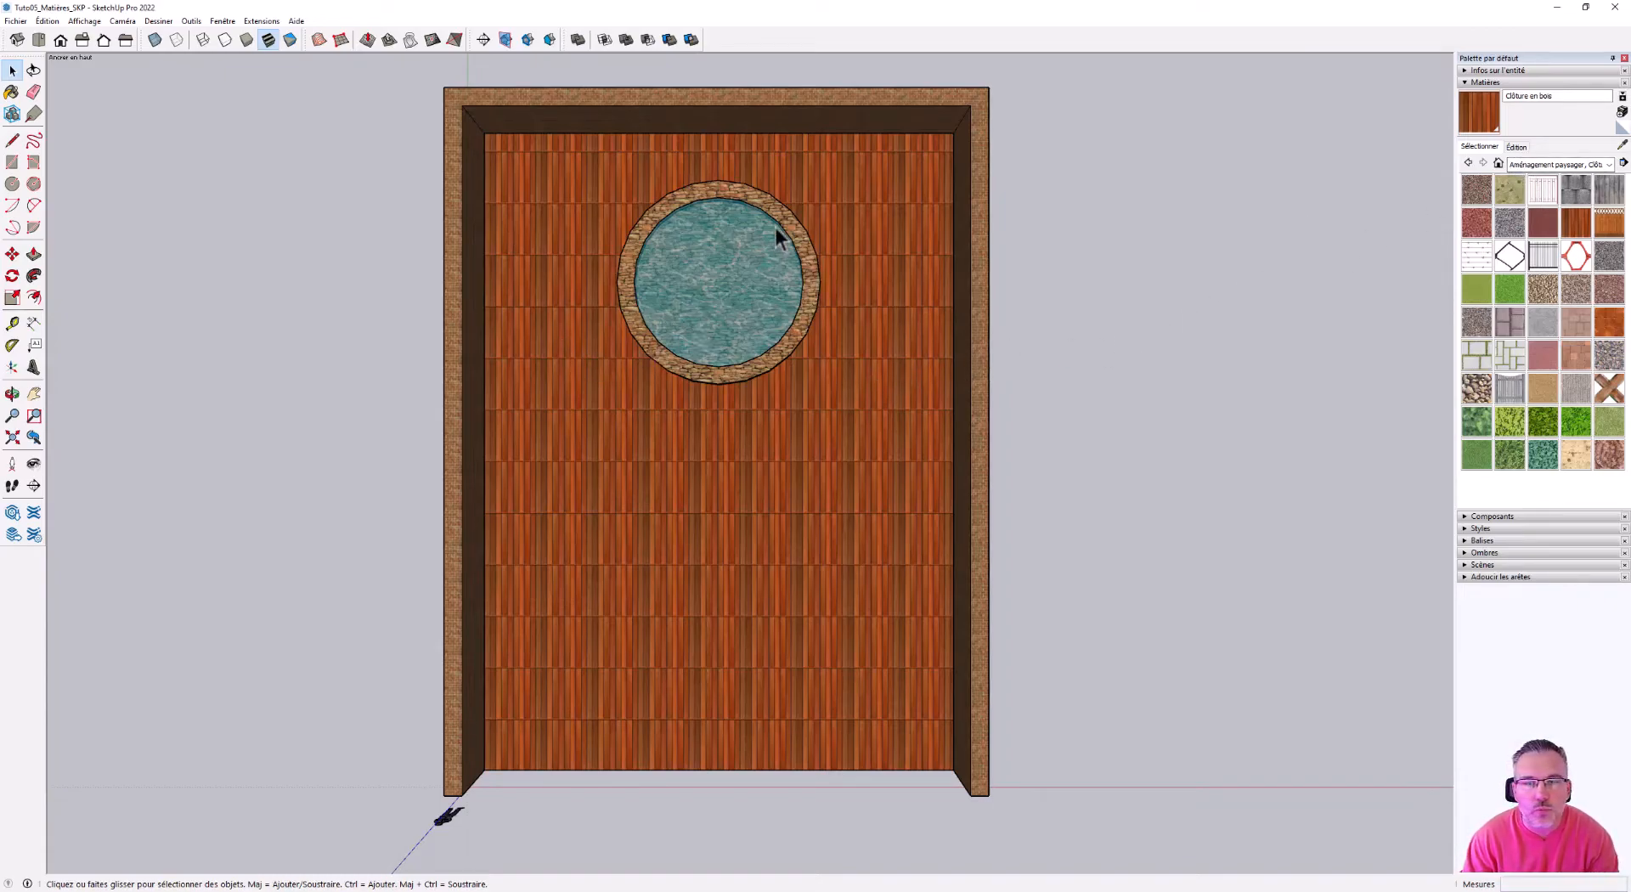
scroll(823, 438, "down", 1)
scroll(712, 421, "up", 1)
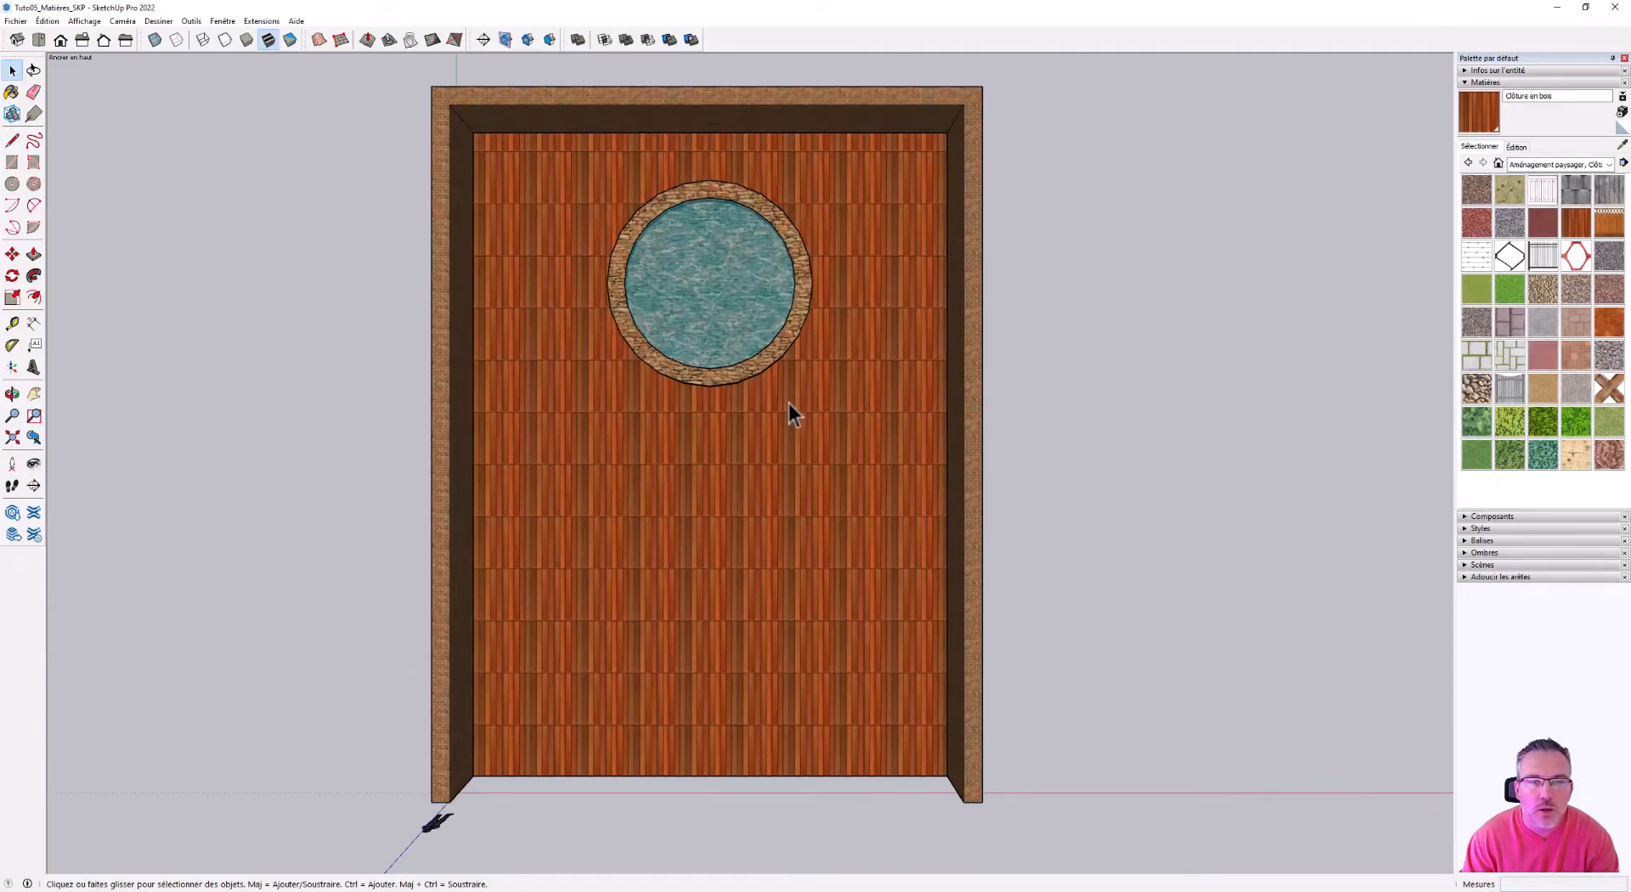
left_click(1516, 146)
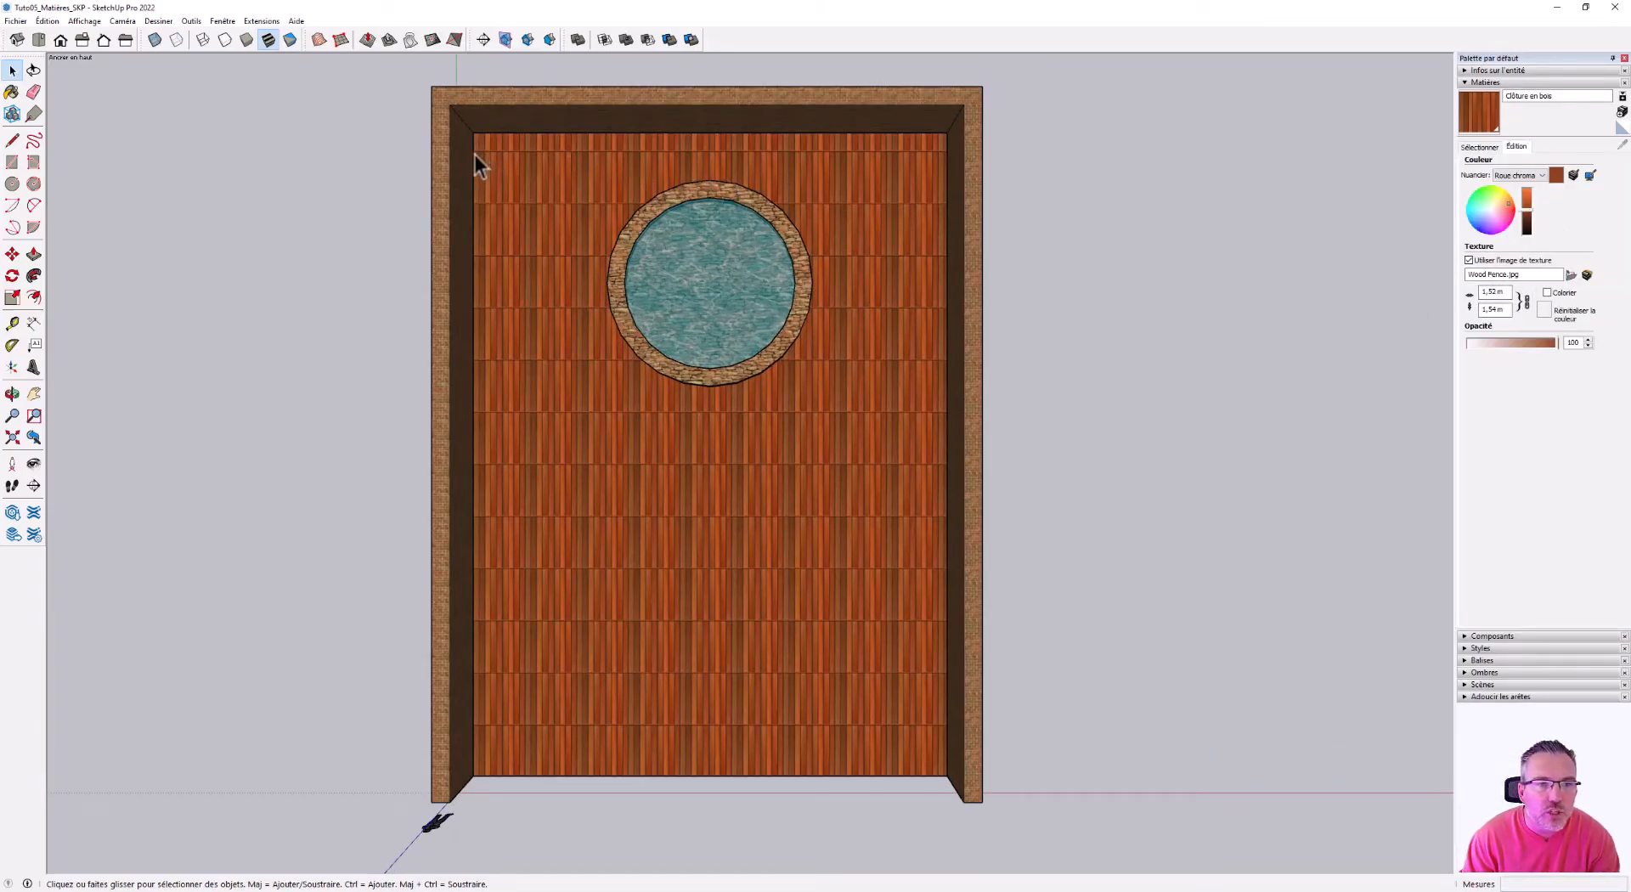
scroll(474, 136, "up", 6)
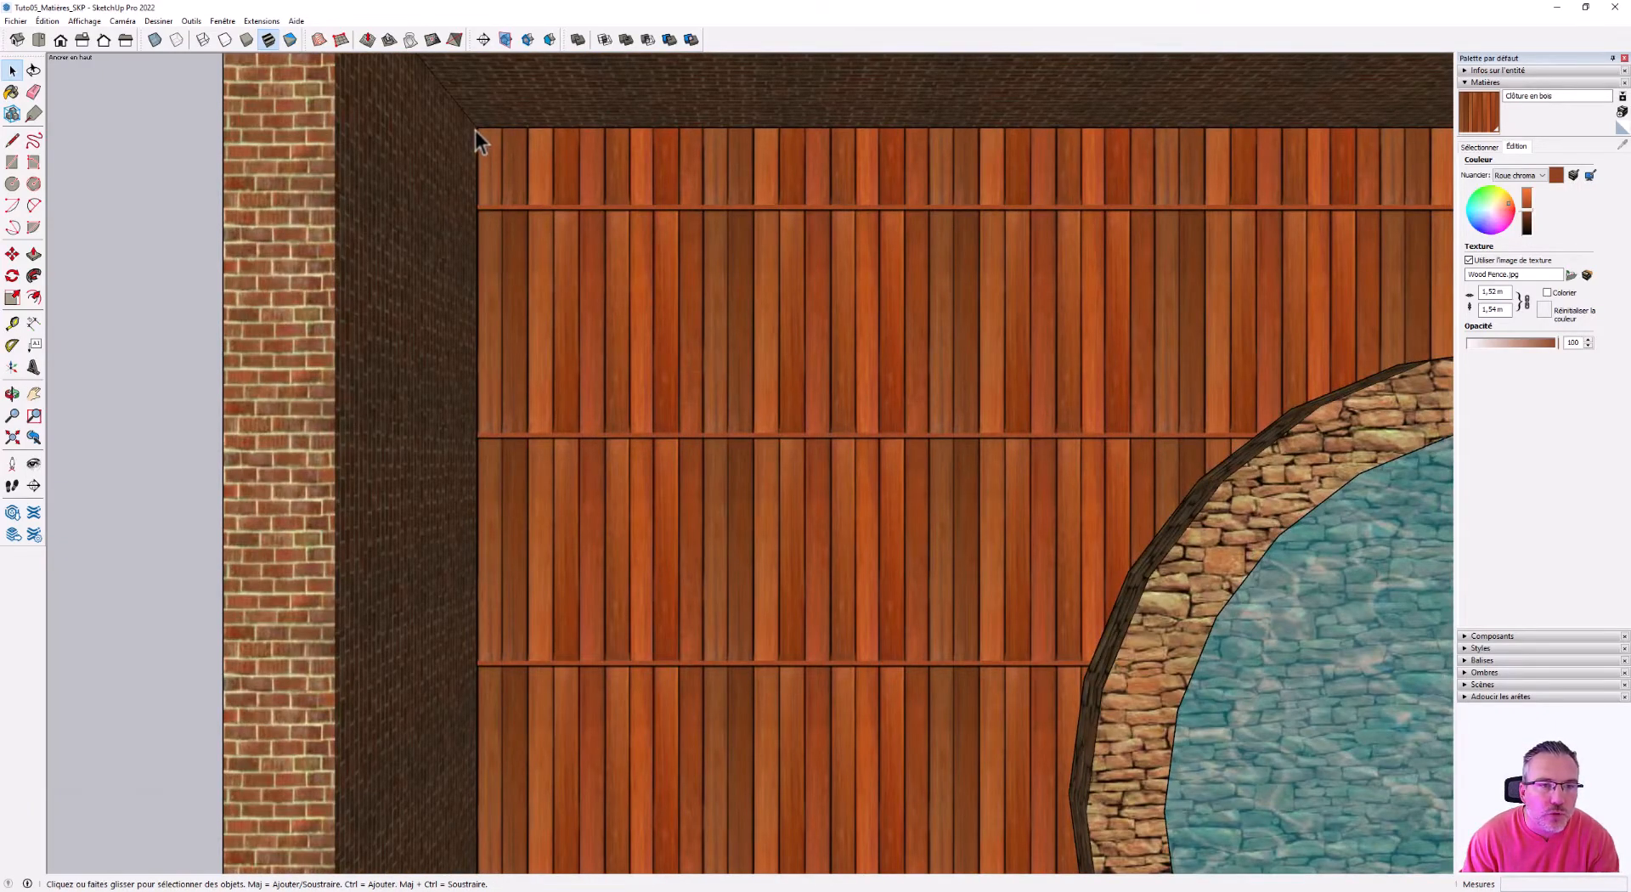
scroll(475, 131, "down", 8)
scroll(655, 197, "down", 5)
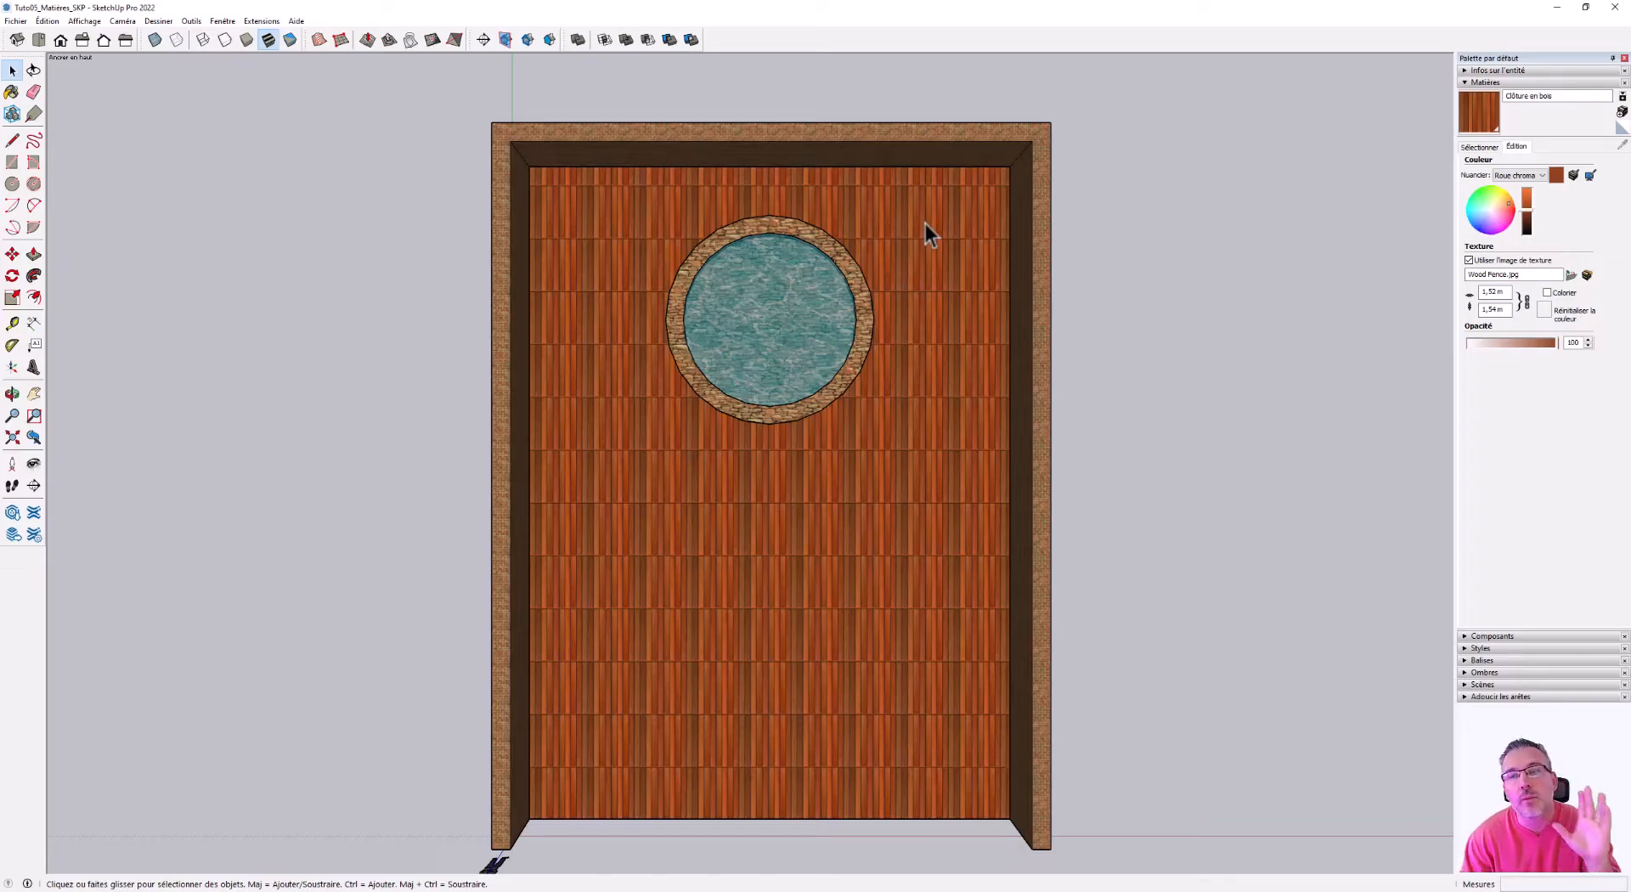
scroll(762, 260, "down", 1)
scroll(826, 387, "up", 1)
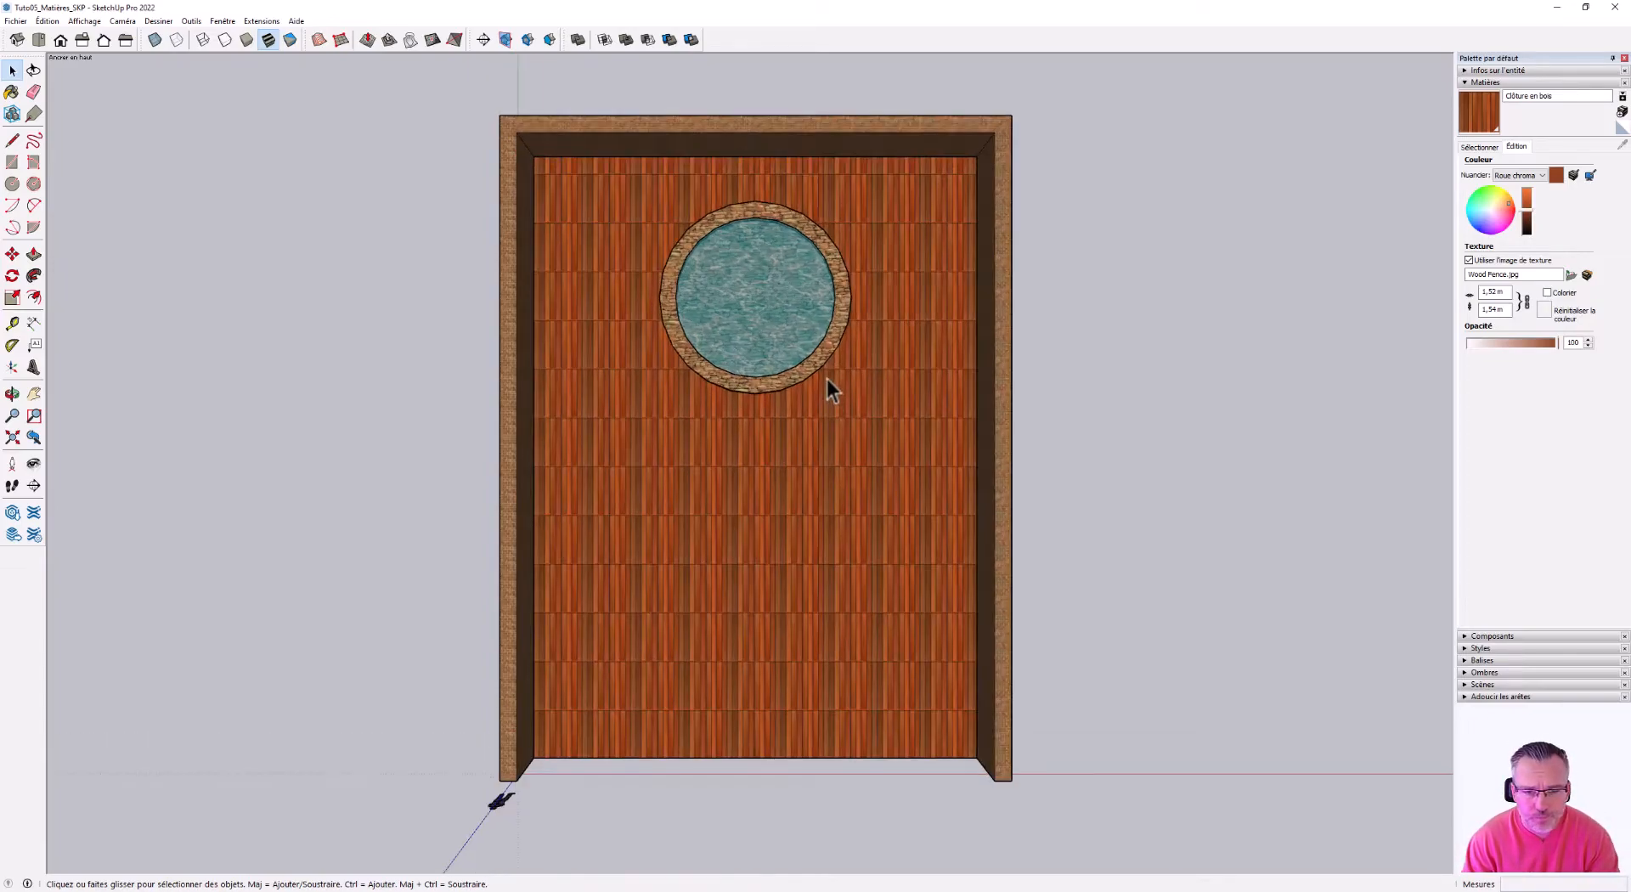
- Start repositioning the wood texture on the floor face to get its four coloured pins
scroll(836, 351, "up", 1)
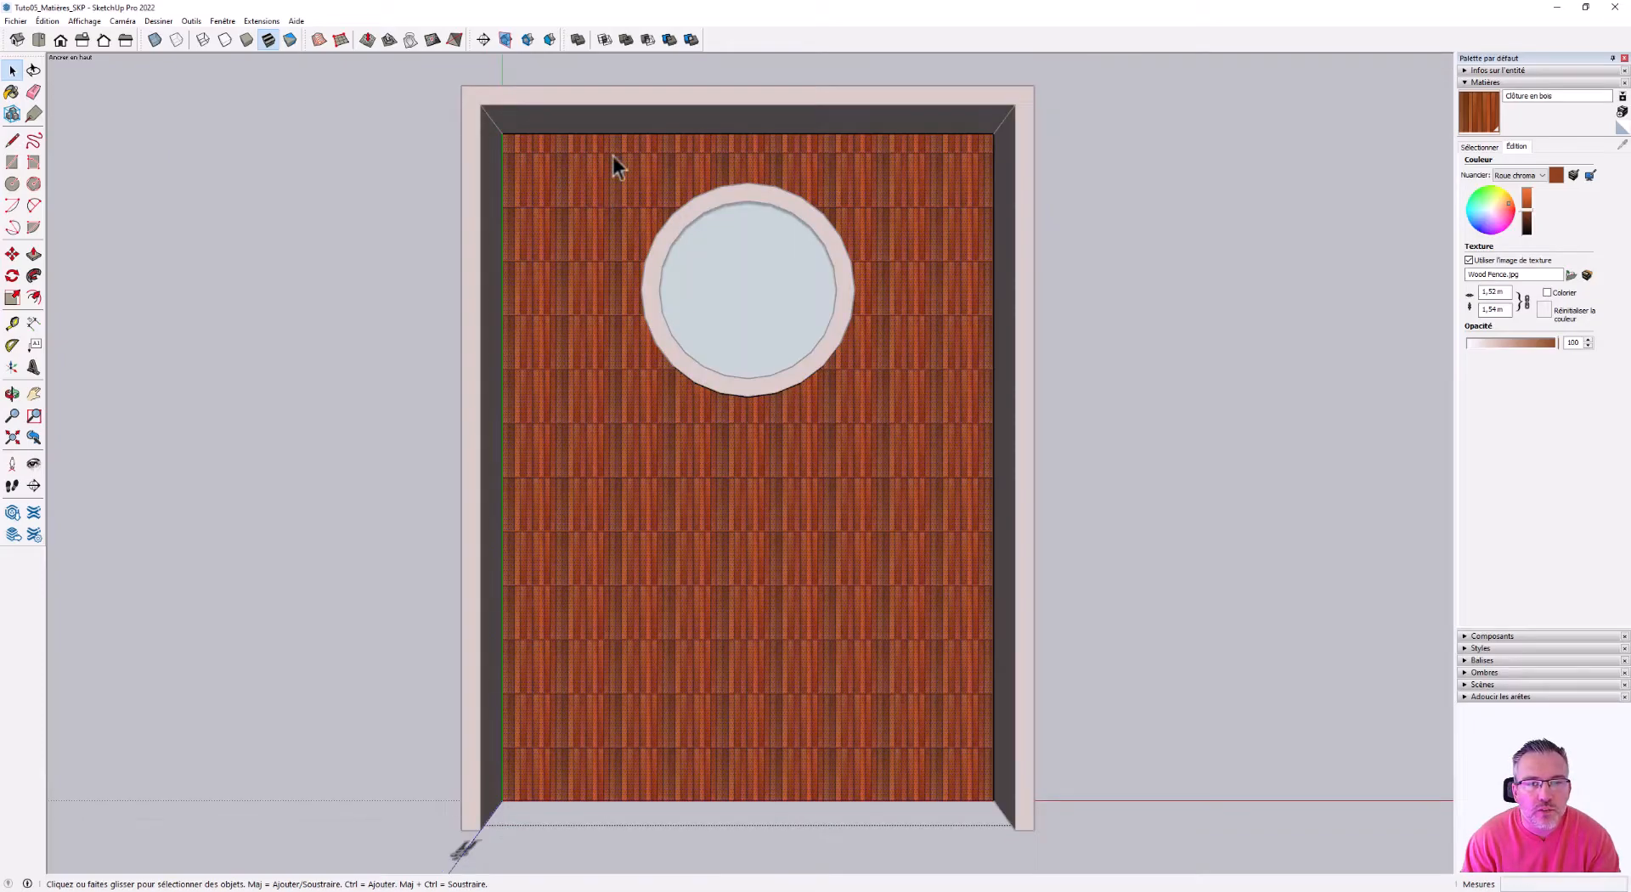
scroll(646, 175, "up", 2)
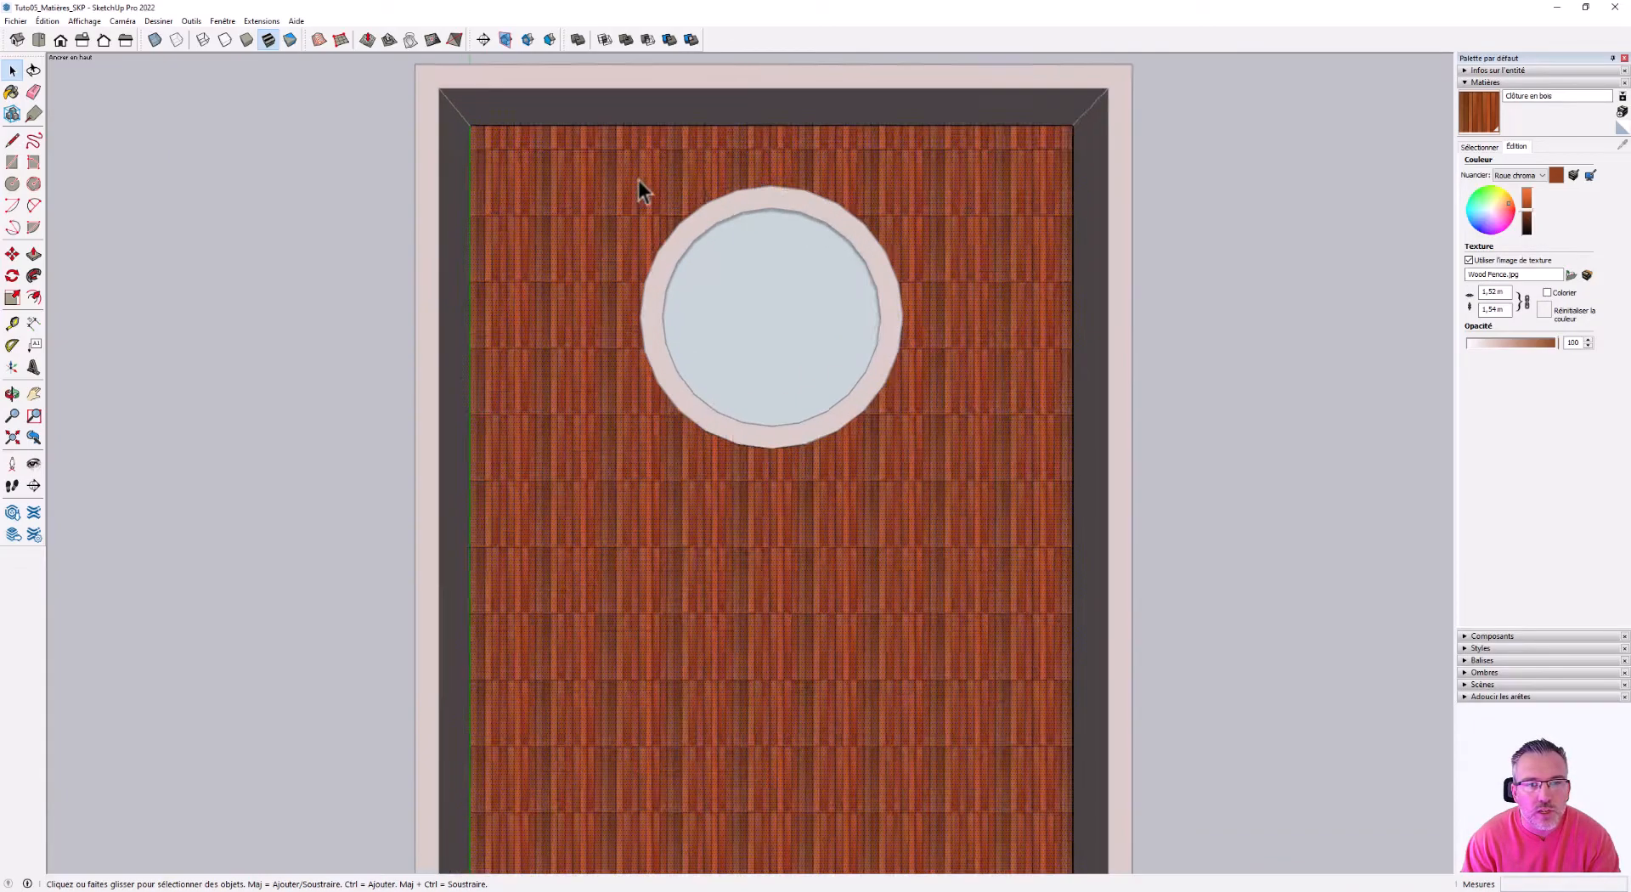
right_click(573, 205)
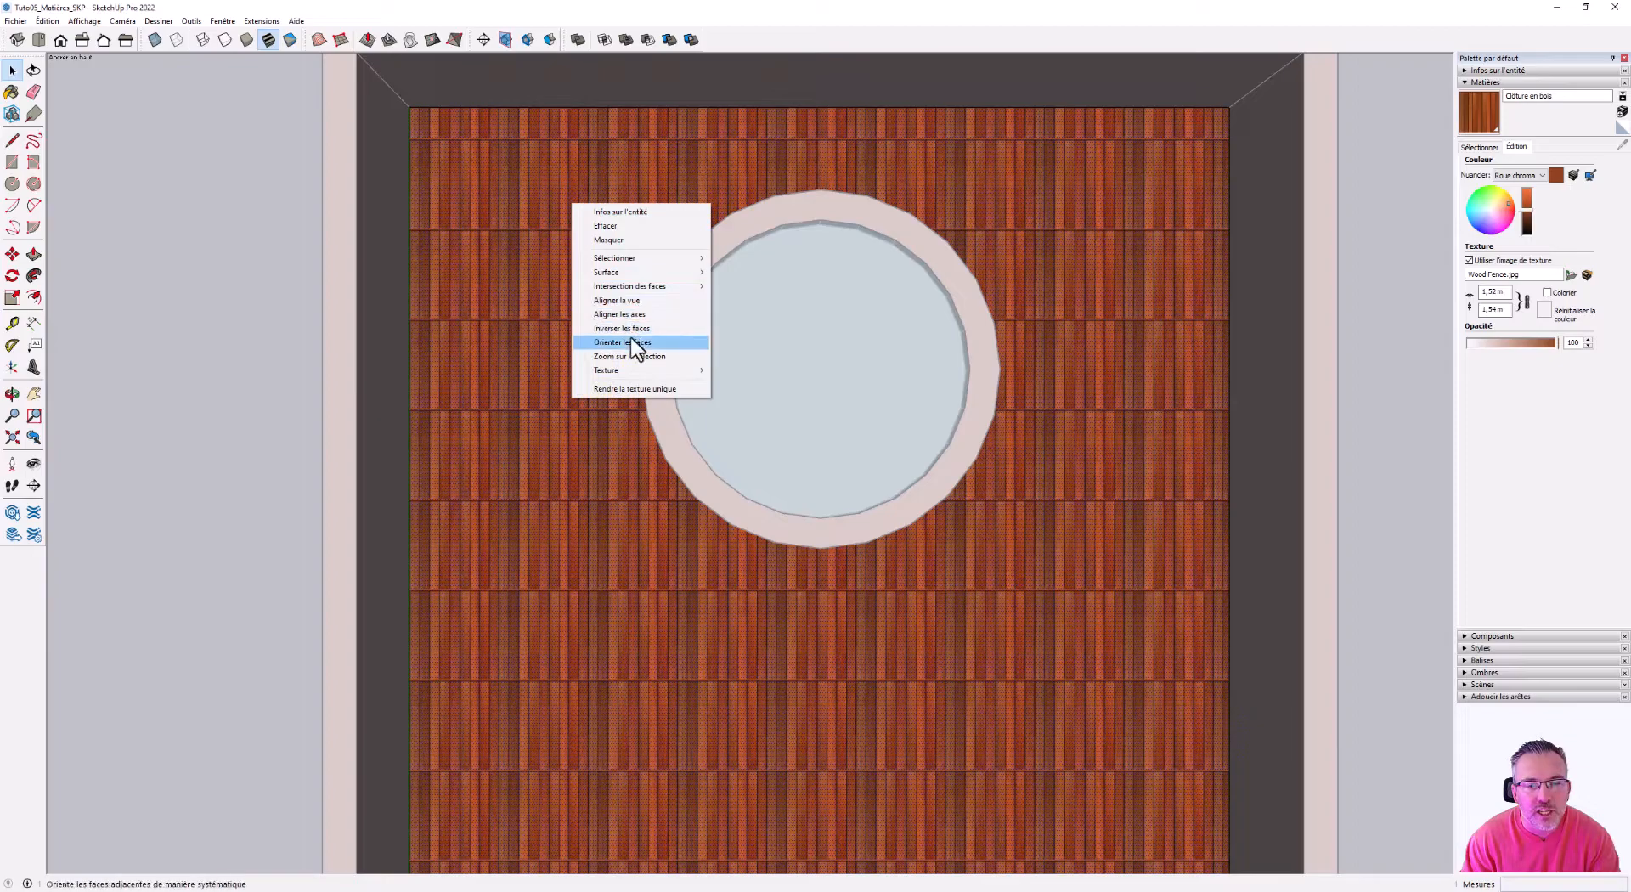
mouse_move(632, 374)
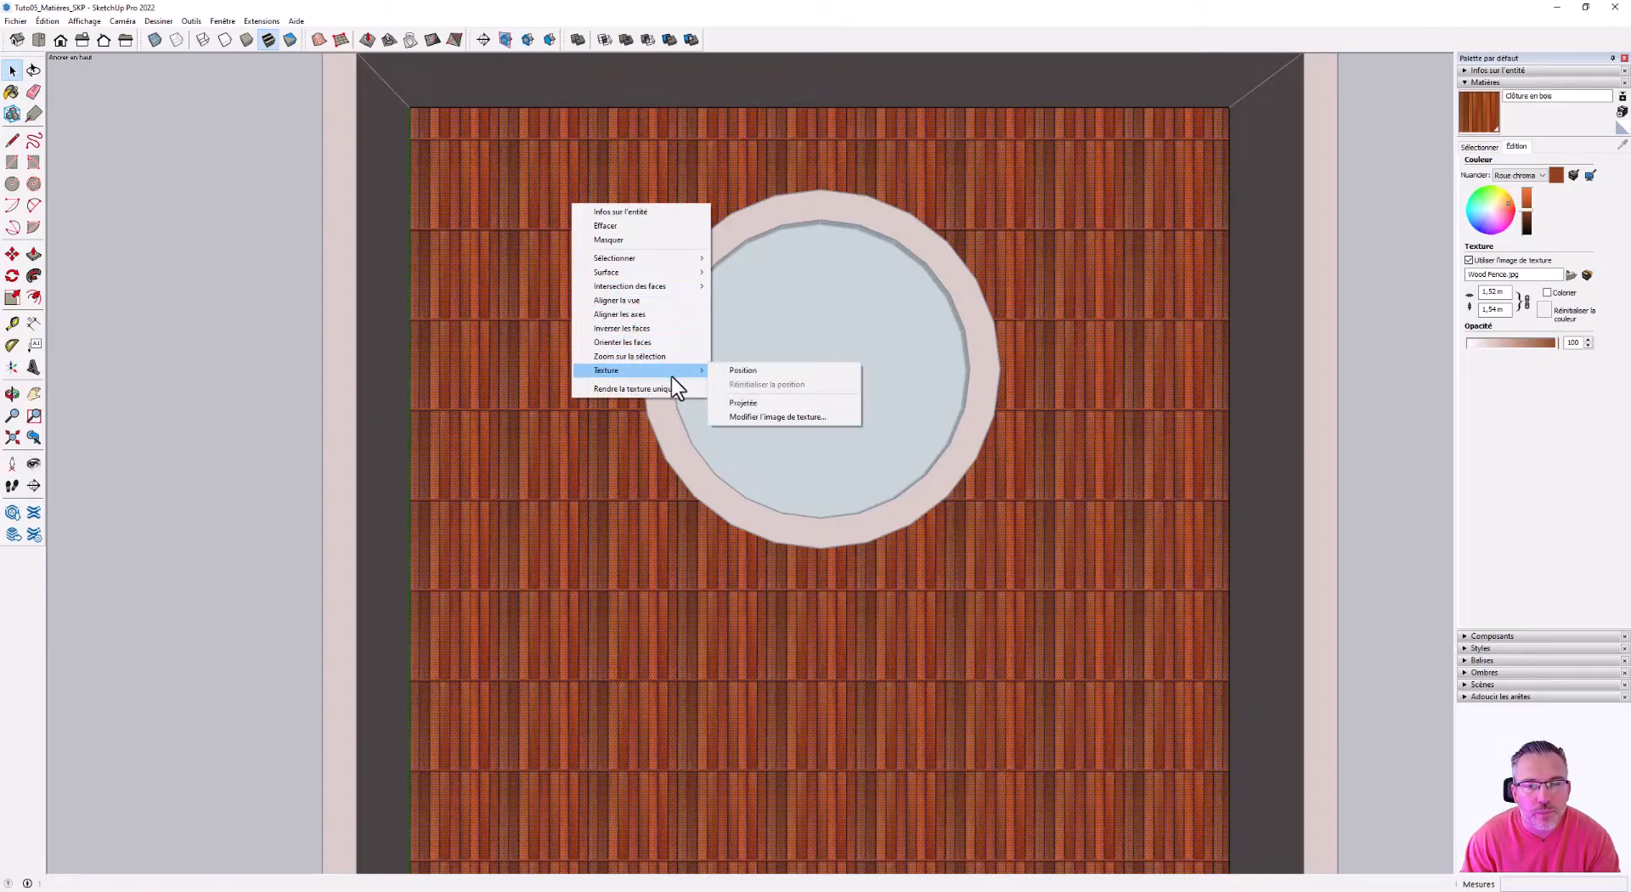
left_click(751, 372)
scroll(707, 261, "down", 5)
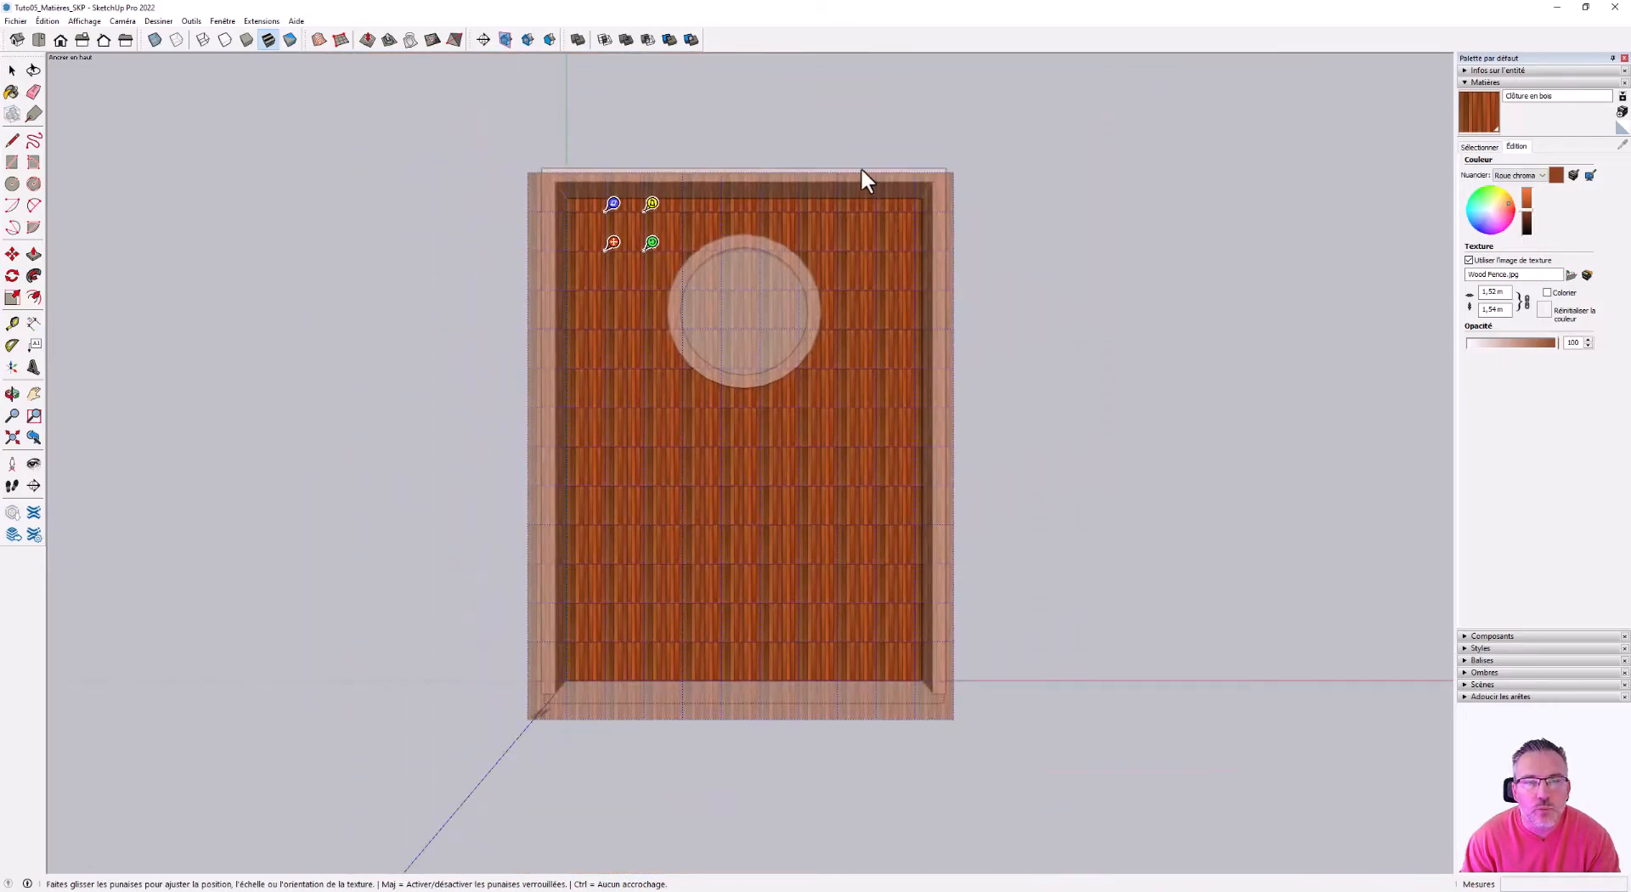
scroll(561, 180, "up", 4)
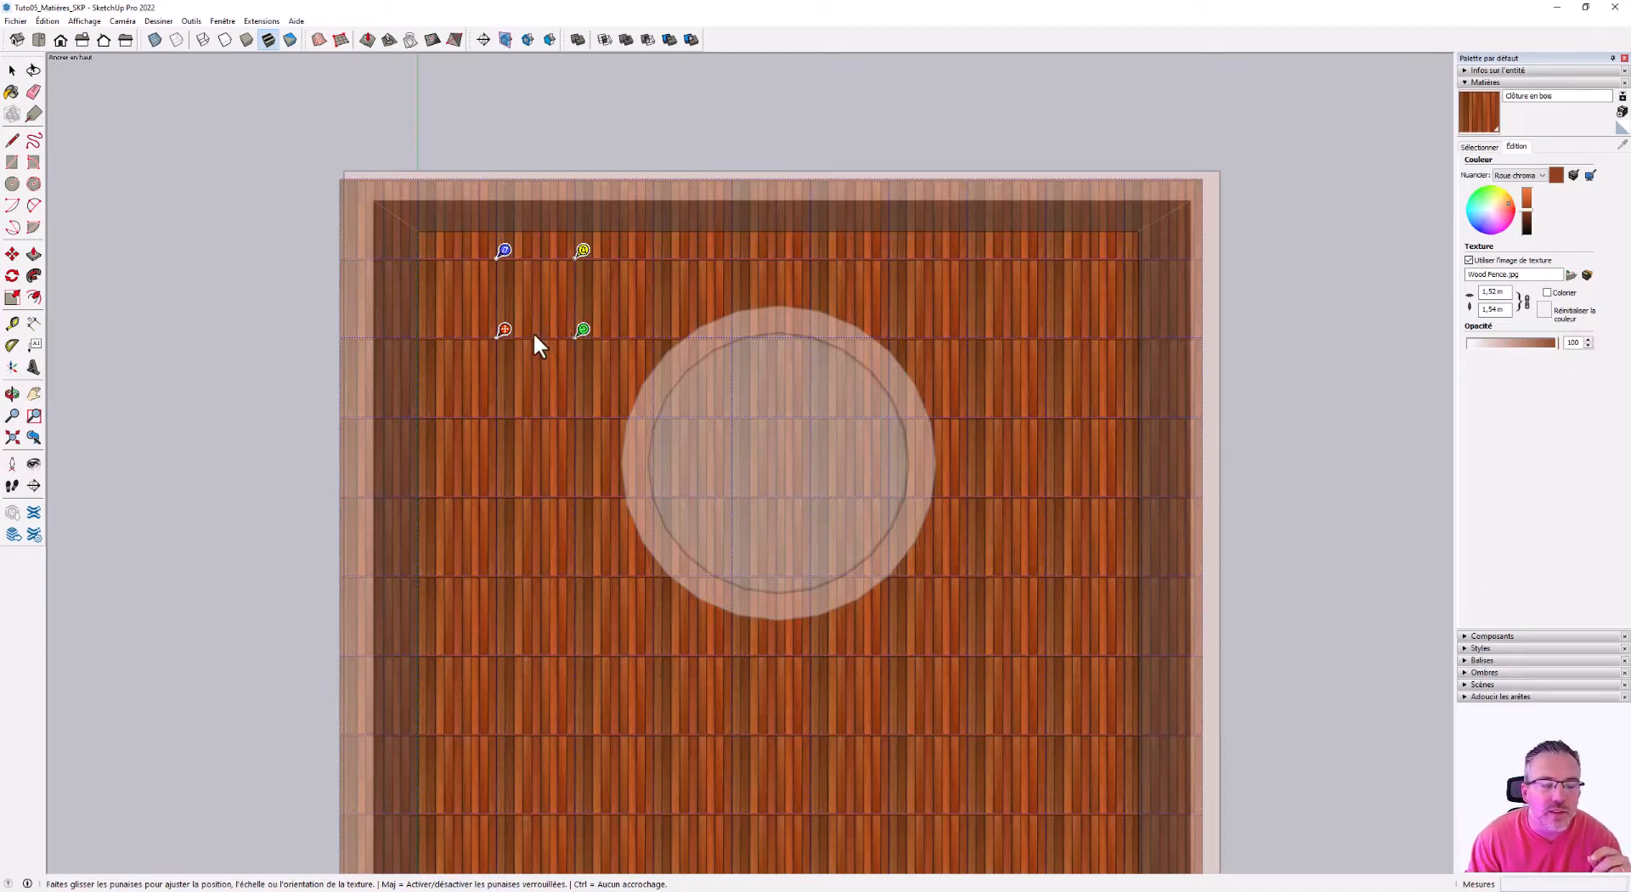
scroll(637, 293, "down", 3)
scroll(576, 306, "up", 5)
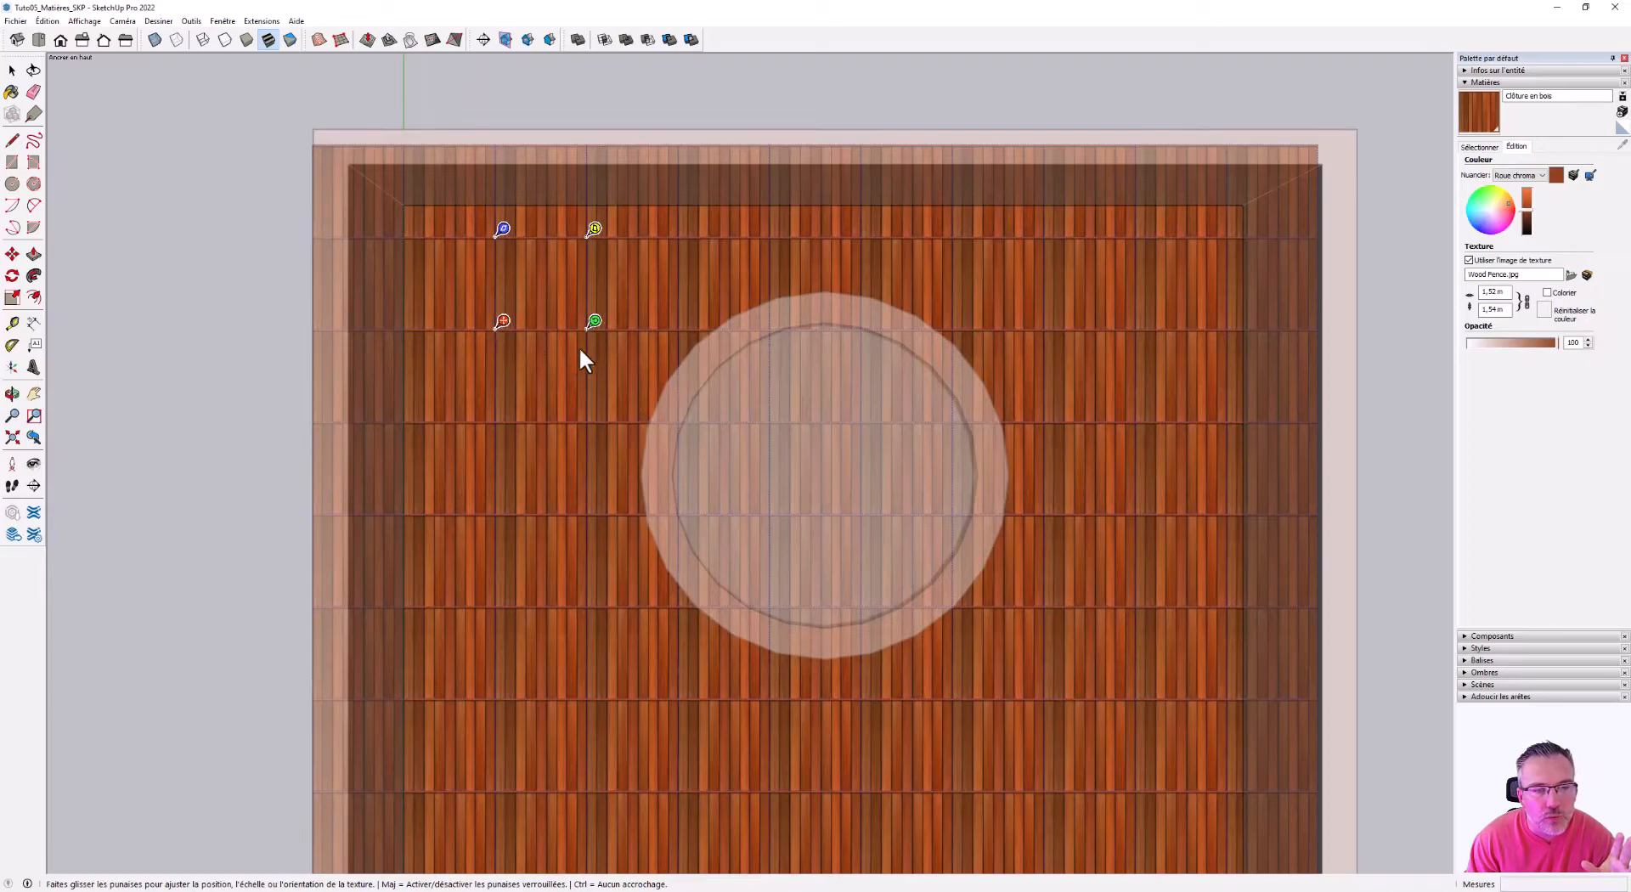
- Lift the red pin and place it on another plank joint of the wood texture
left_click(503, 323)
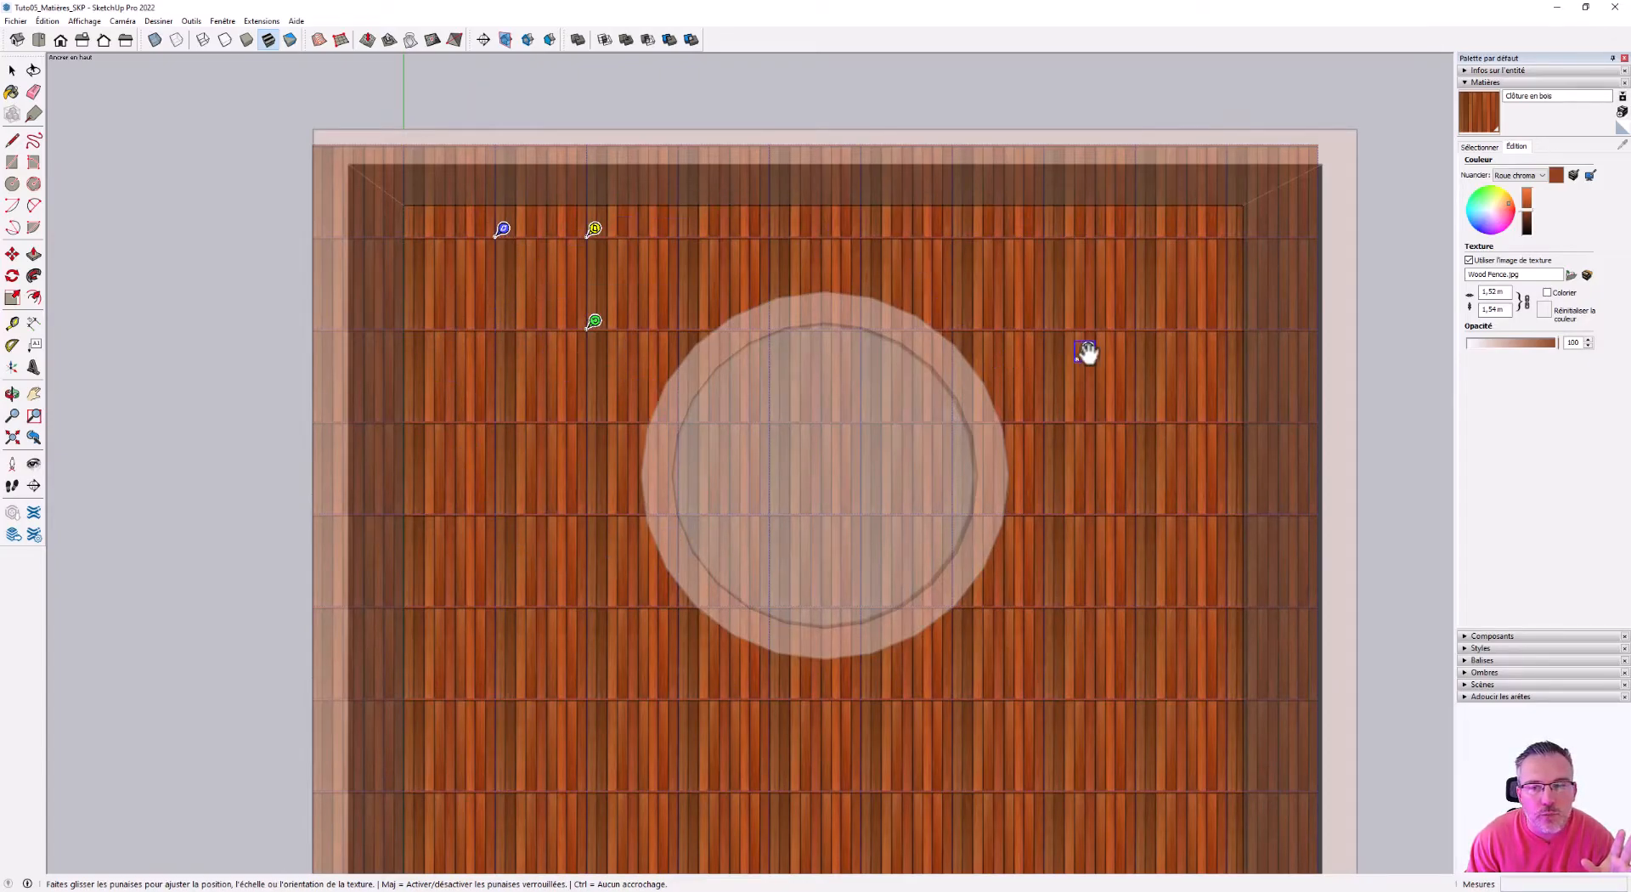
scroll(484, 361, "up", 7)
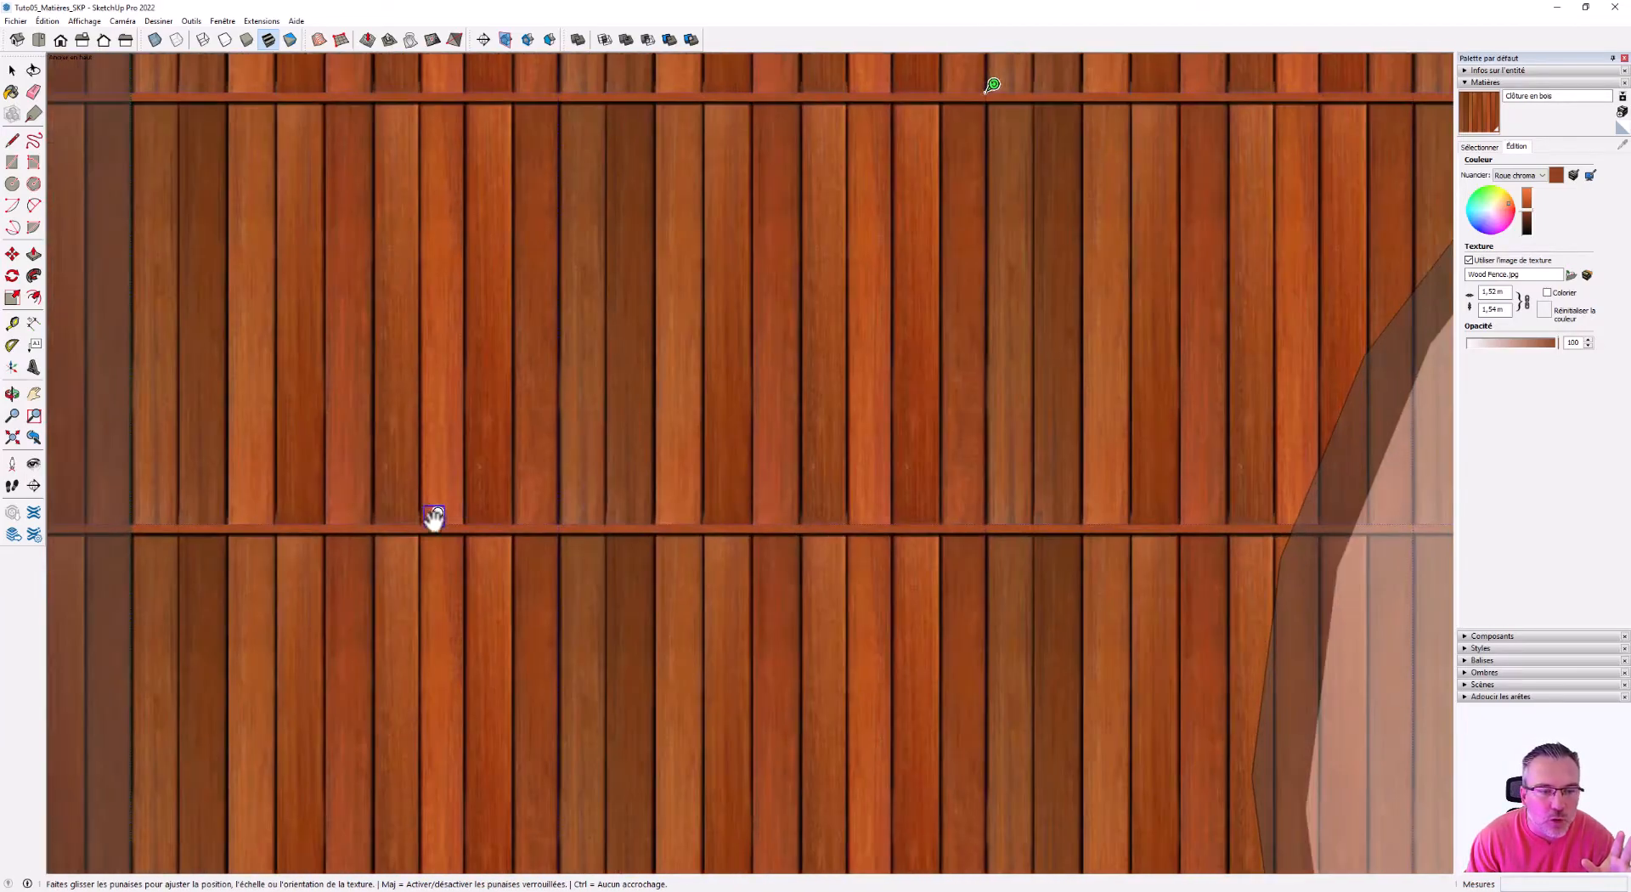
scroll(721, 569, "down", 5)
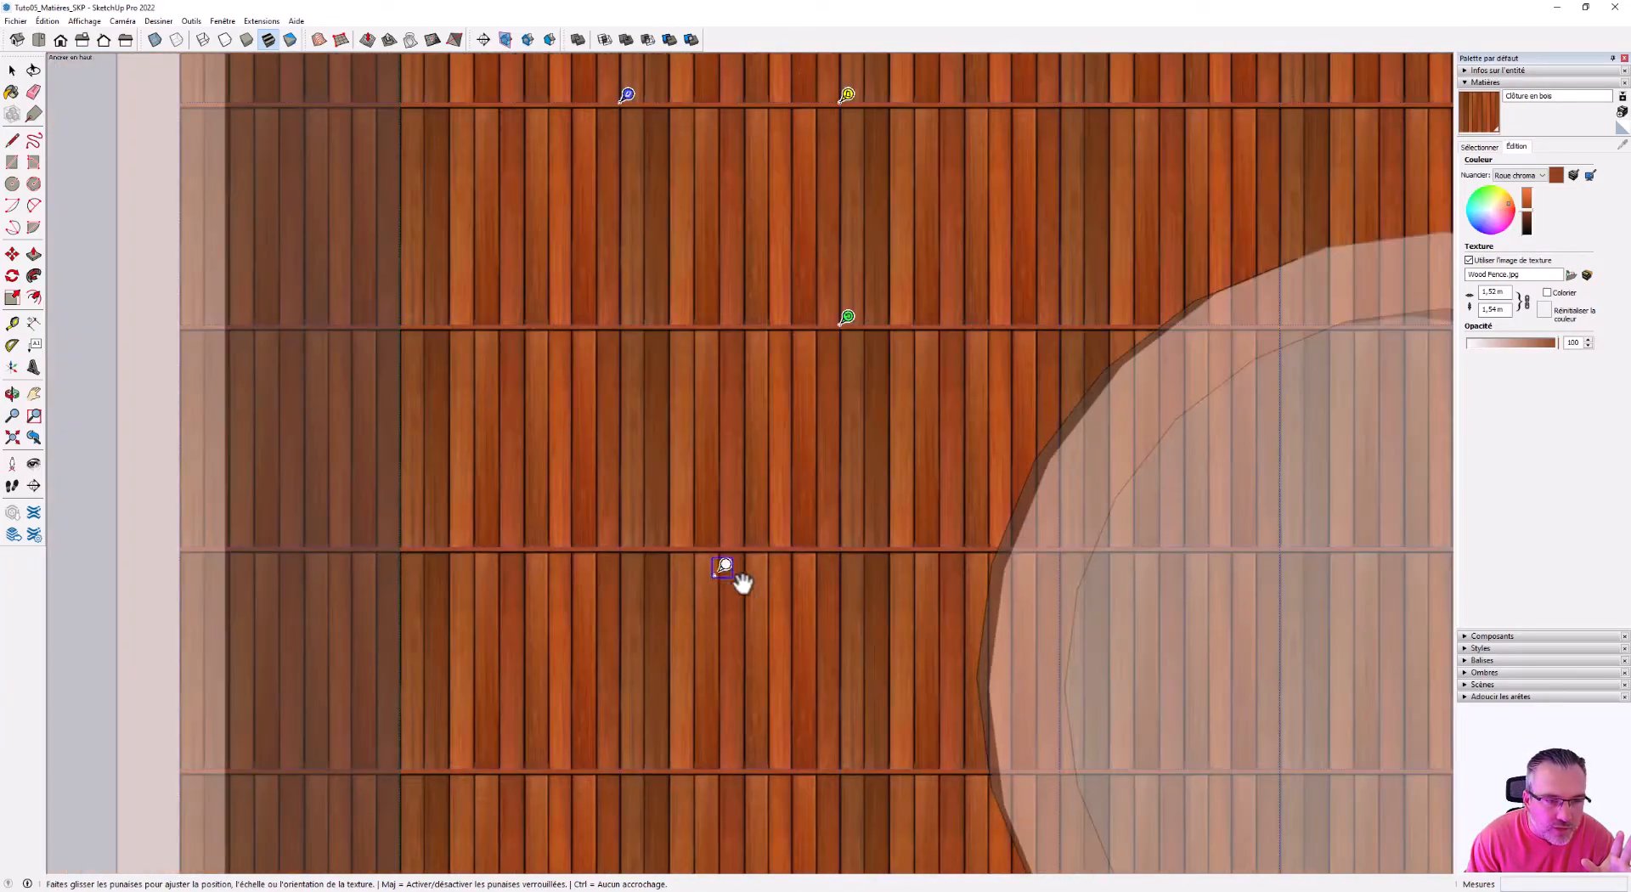
scroll(615, 521, "up", 3)
scroll(574, 585, "up", 4)
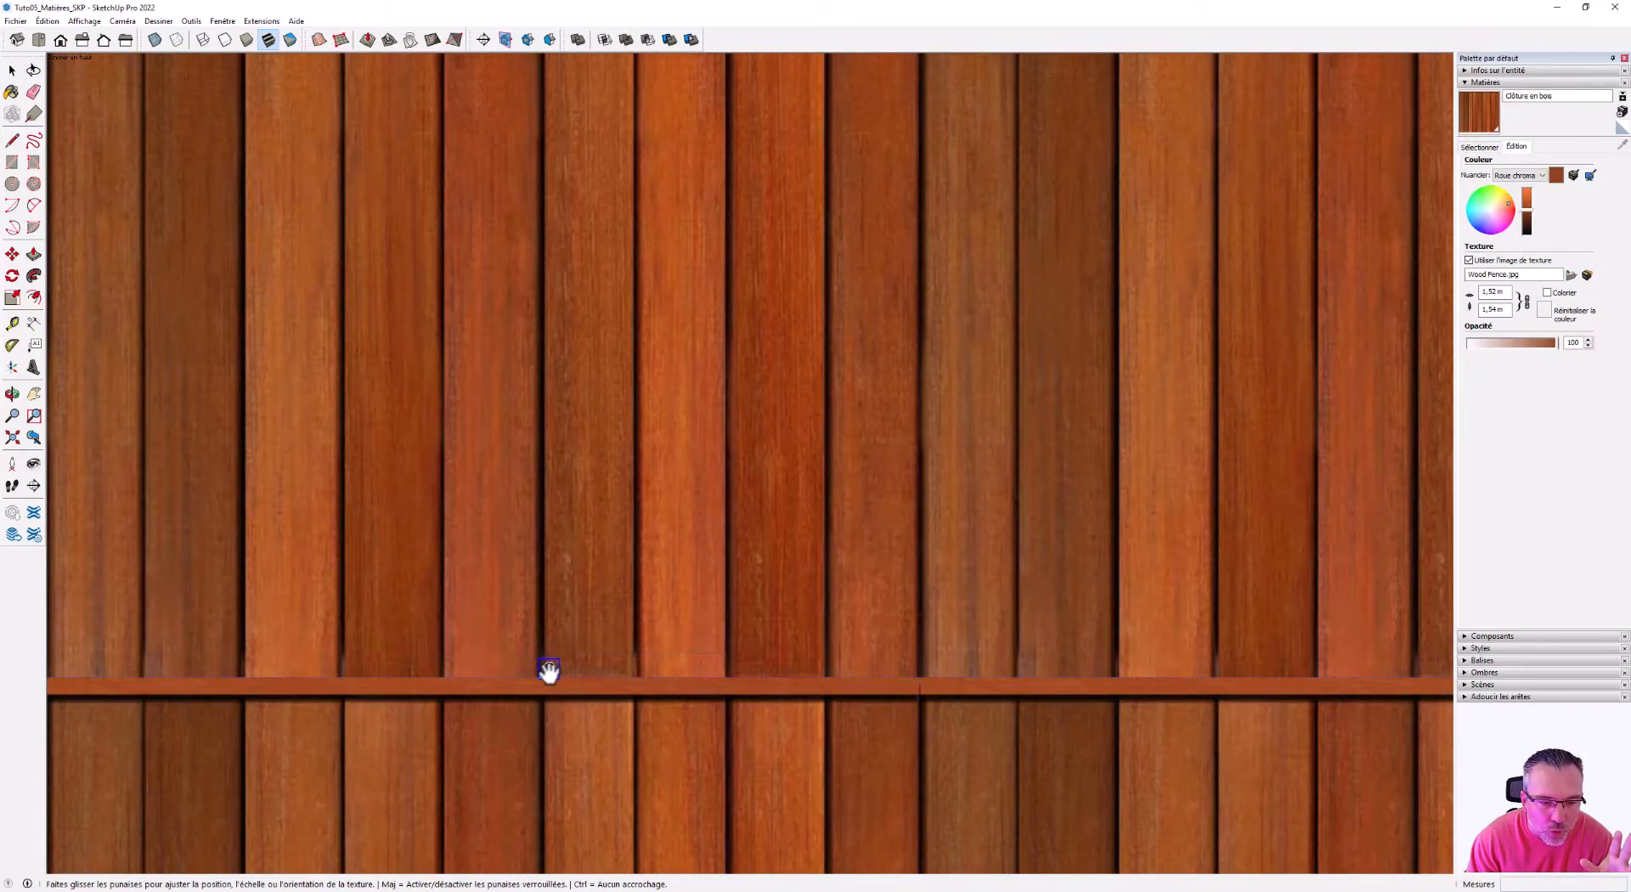
scroll(548, 684, "down", 5)
scroll(544, 678, "up", 2)
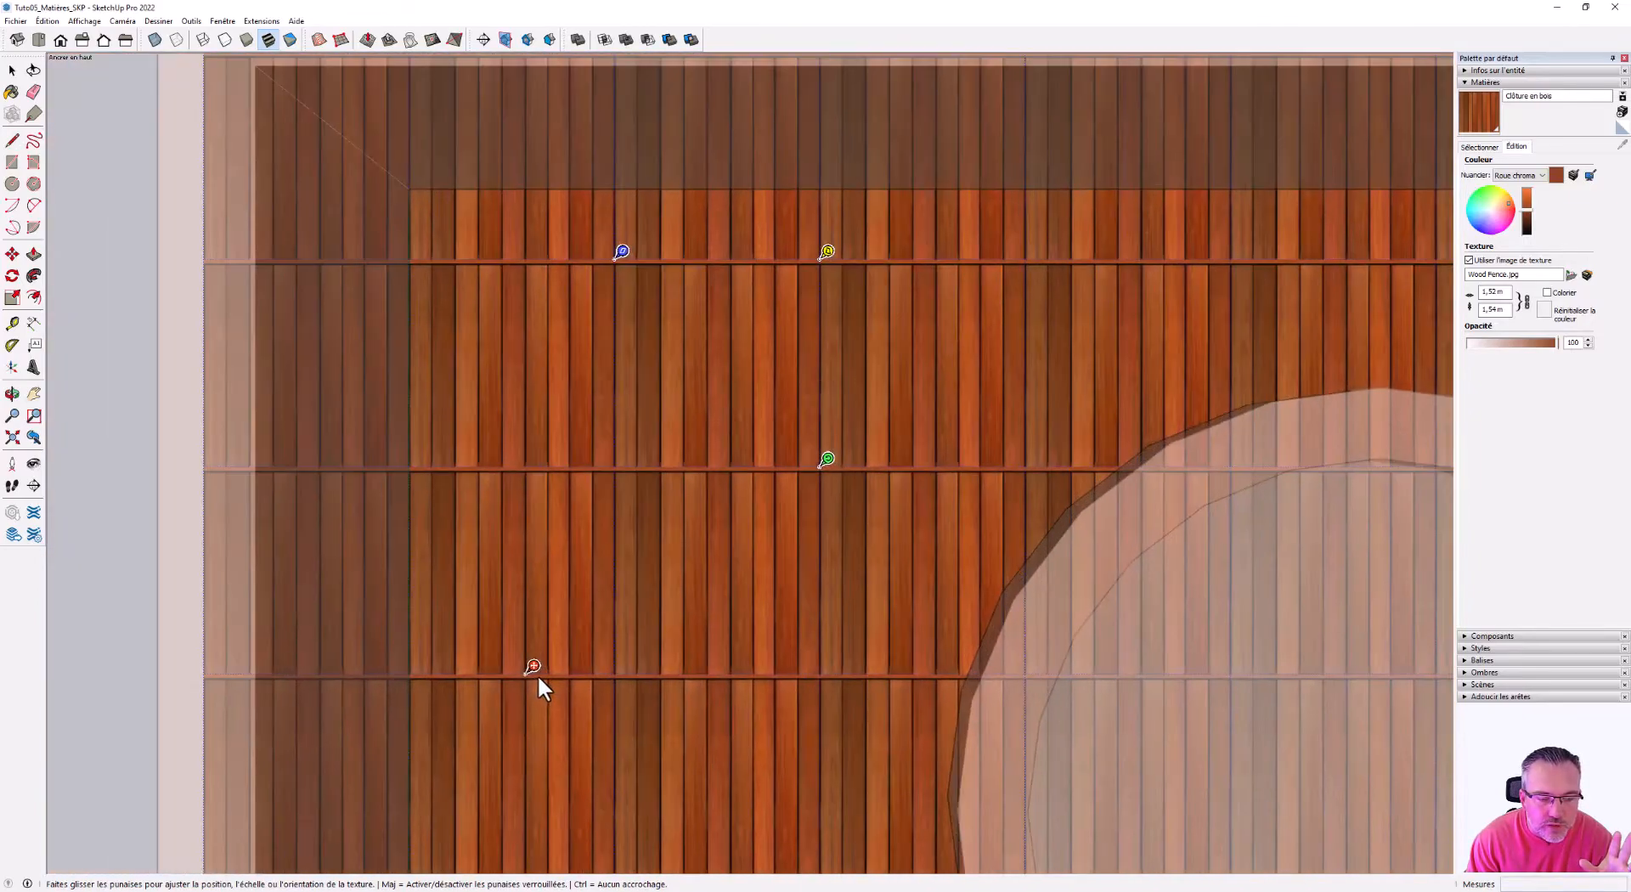
- Move the wood texture by its red pin so the pin sits on the floor's inner corner beside the two walls
middle_click_drag(537, 675, 542, 620, "shift")
left_click_drag(542, 621, 414, 189)
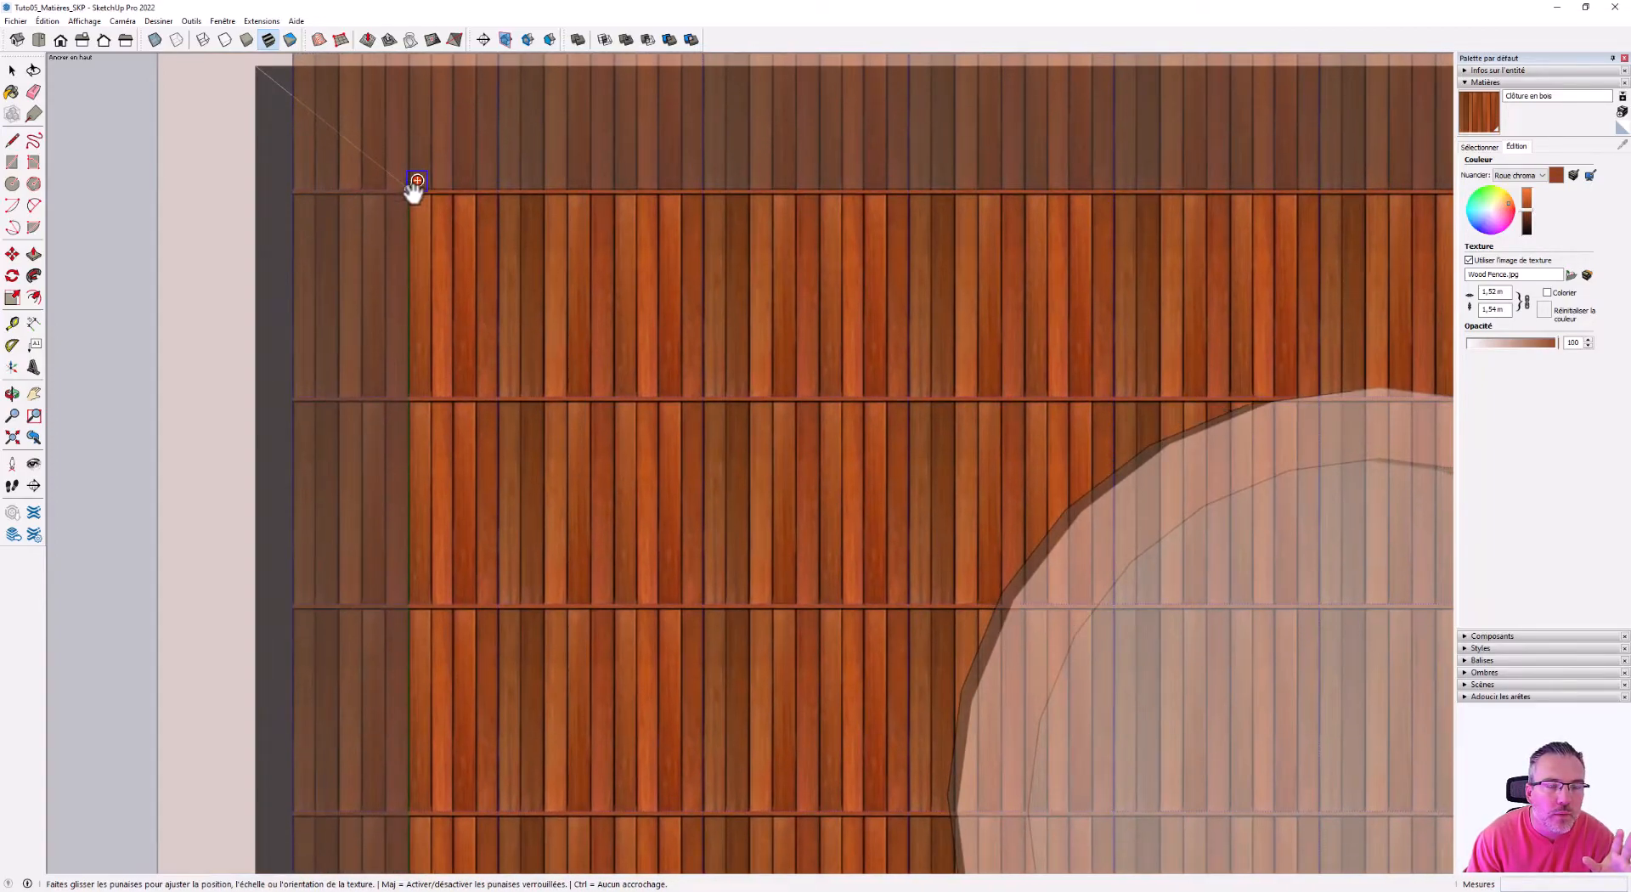
scroll(481, 410, "down", 4)
scroll(556, 437, "up", 4)
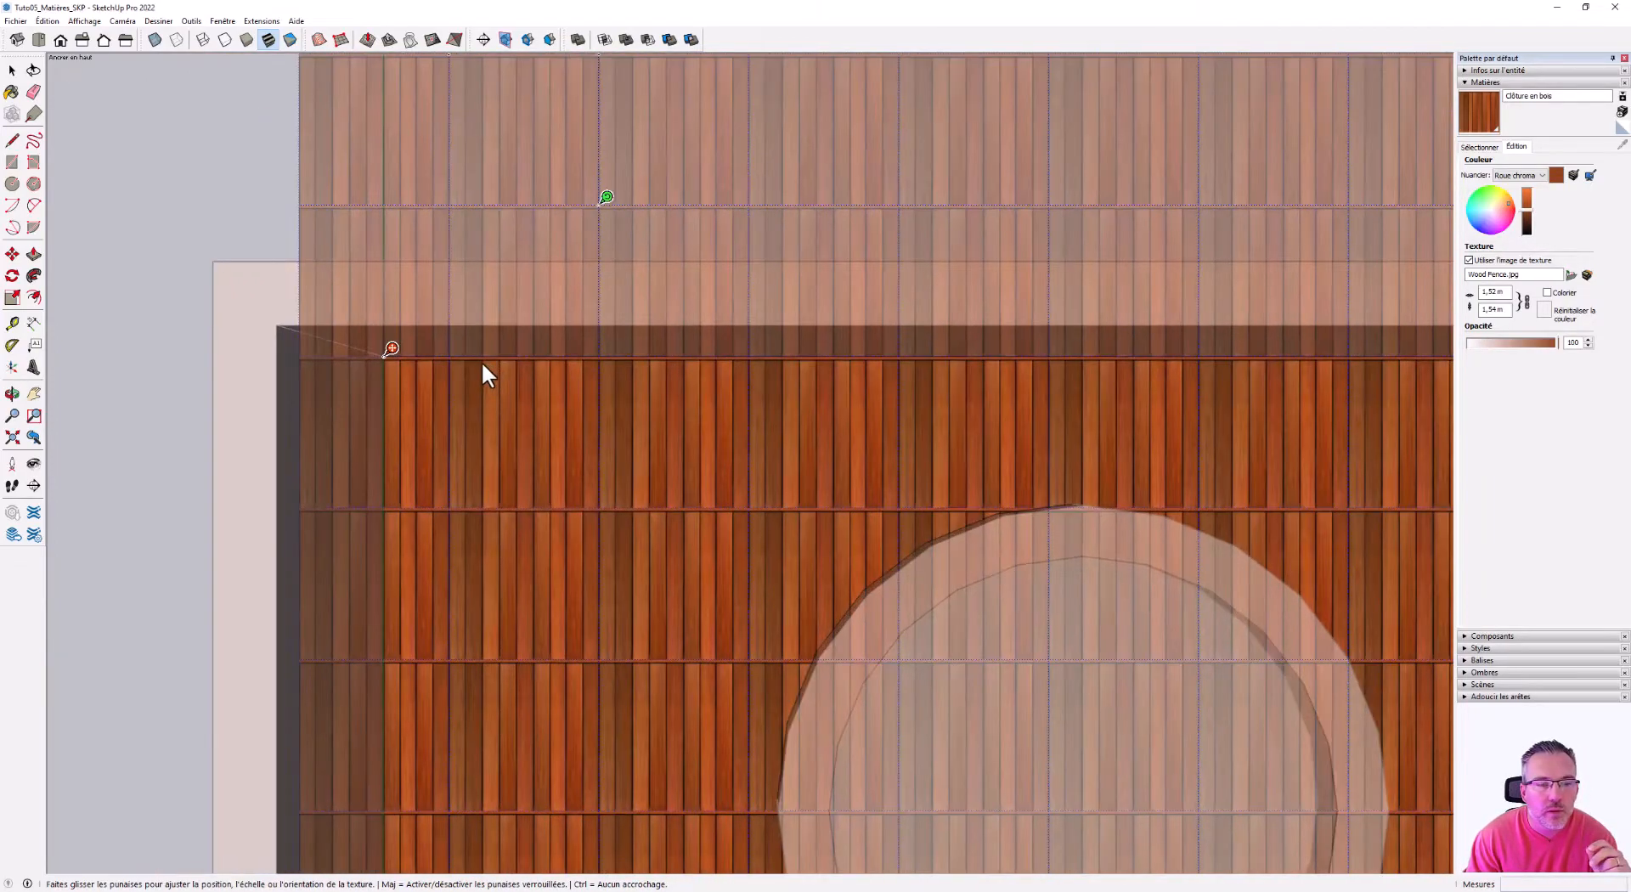
scroll(473, 374, "up", 1)
scroll(651, 421, "down", 3)
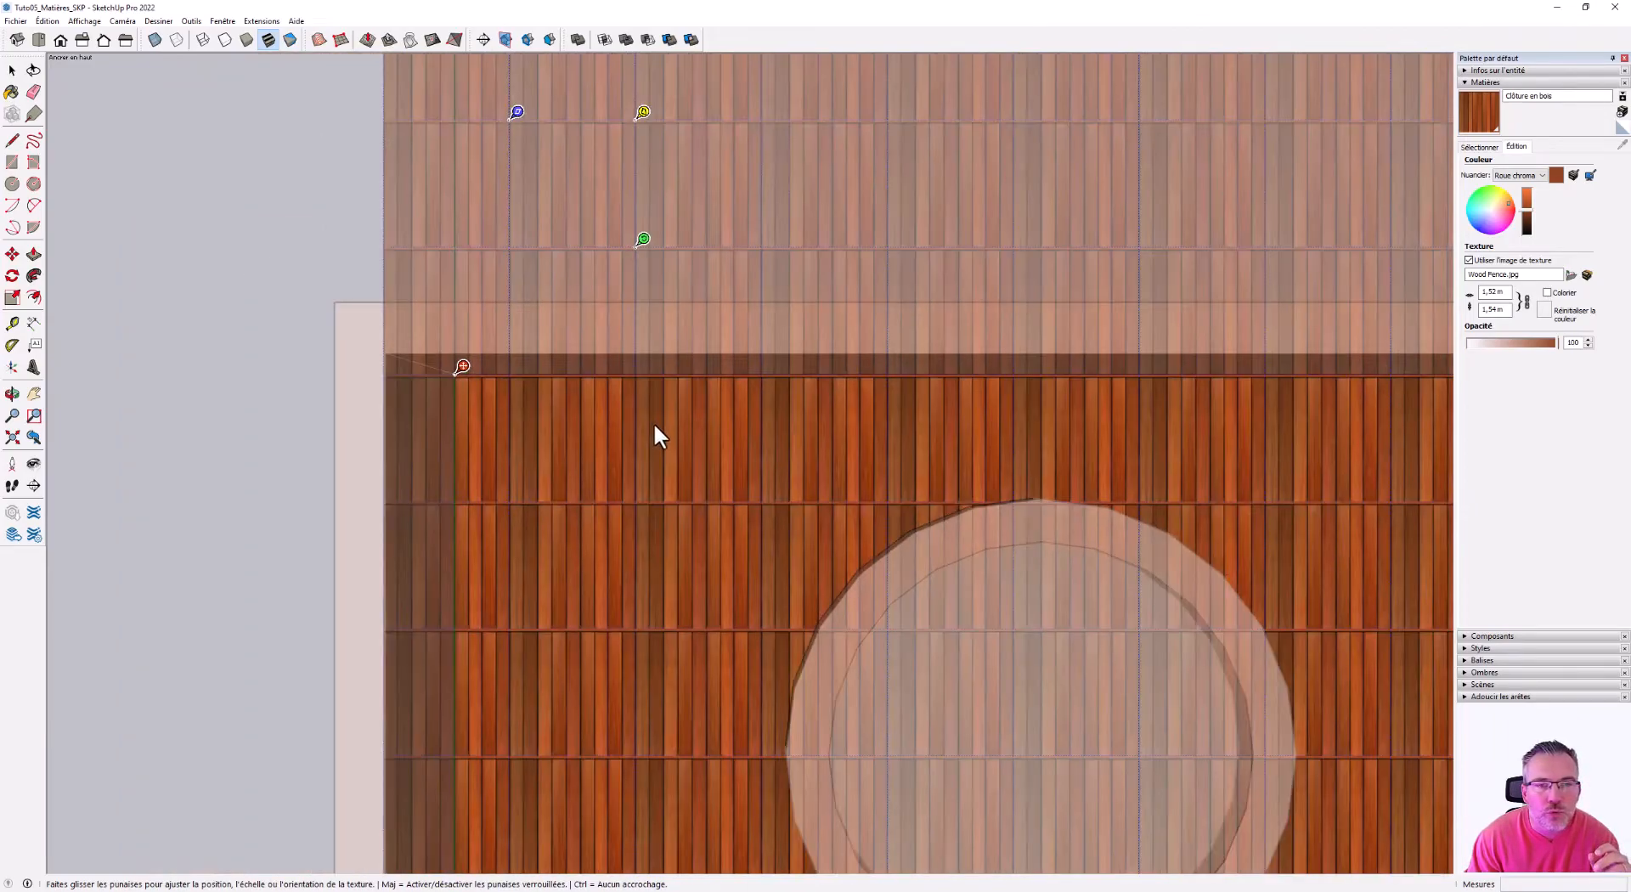
scroll(639, 392, "up", 3)
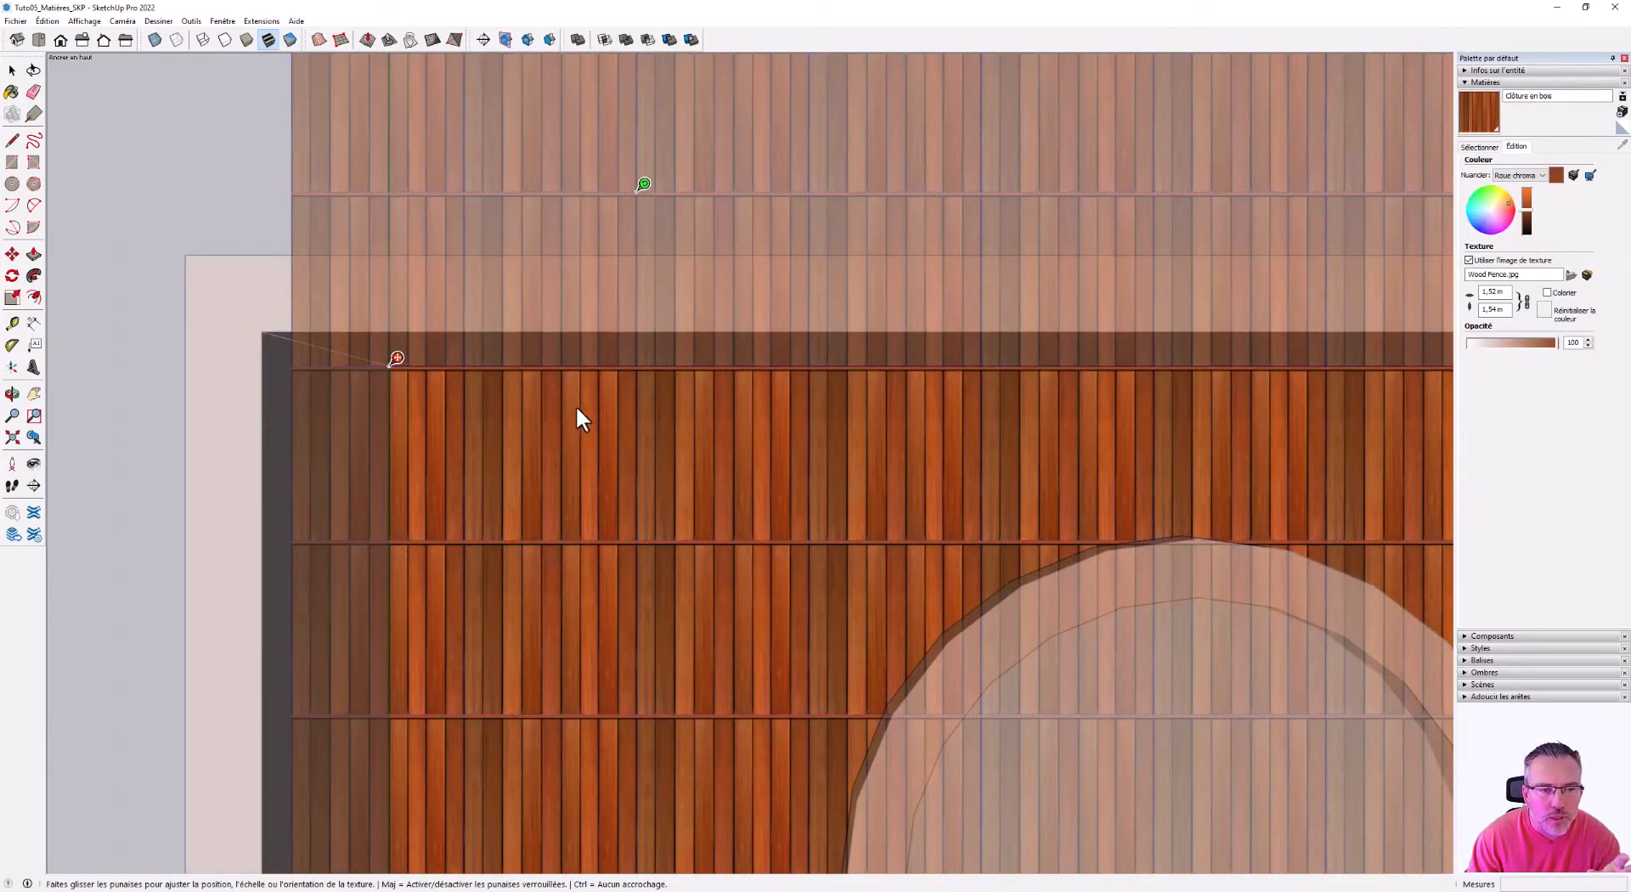
left_click(397, 358)
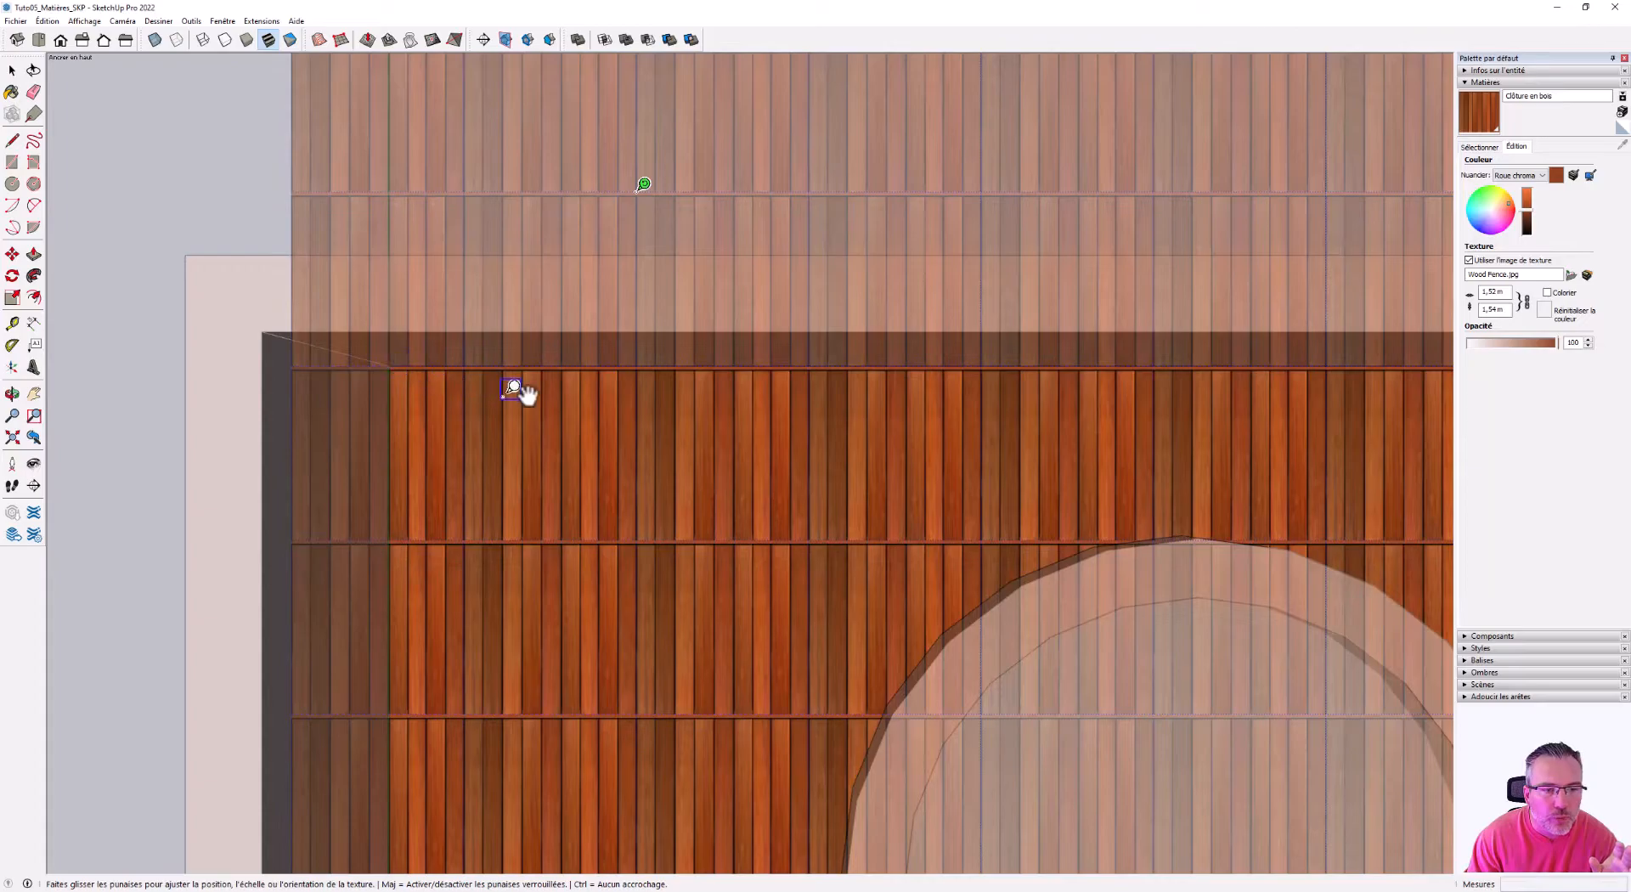
left_click(909, 495)
left_click(397, 358)
mouse_move(397, 358)
left_mouse_down()
mouse_move(467, 422)
mouse_move(487, 583)
mouse_move(397, 358)
left_mouse_up()
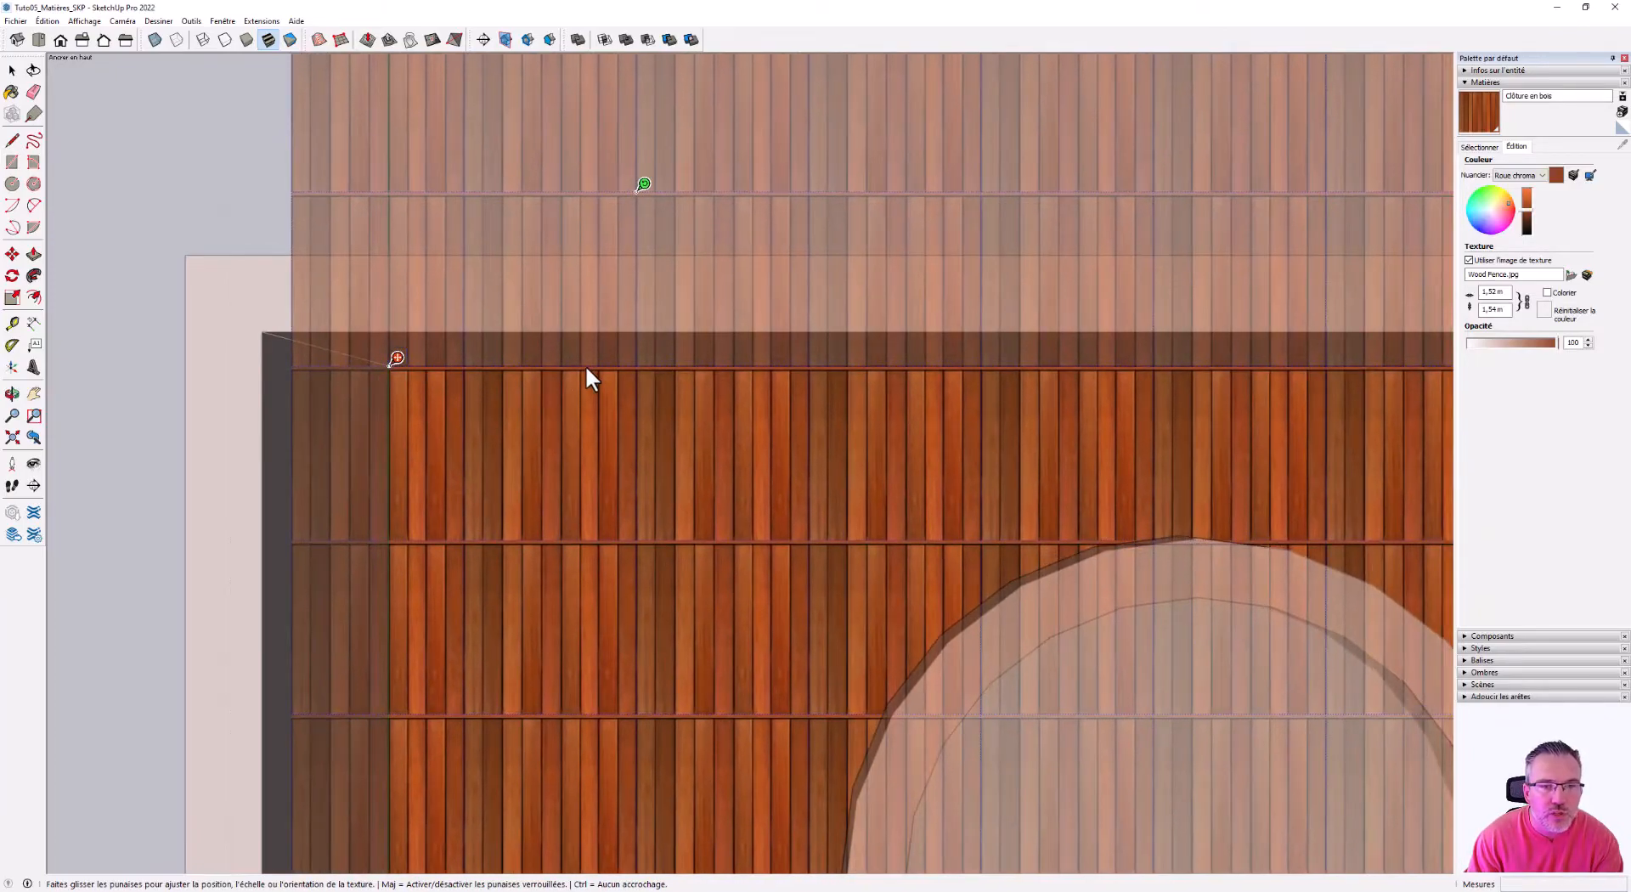
left_click(644, 184)
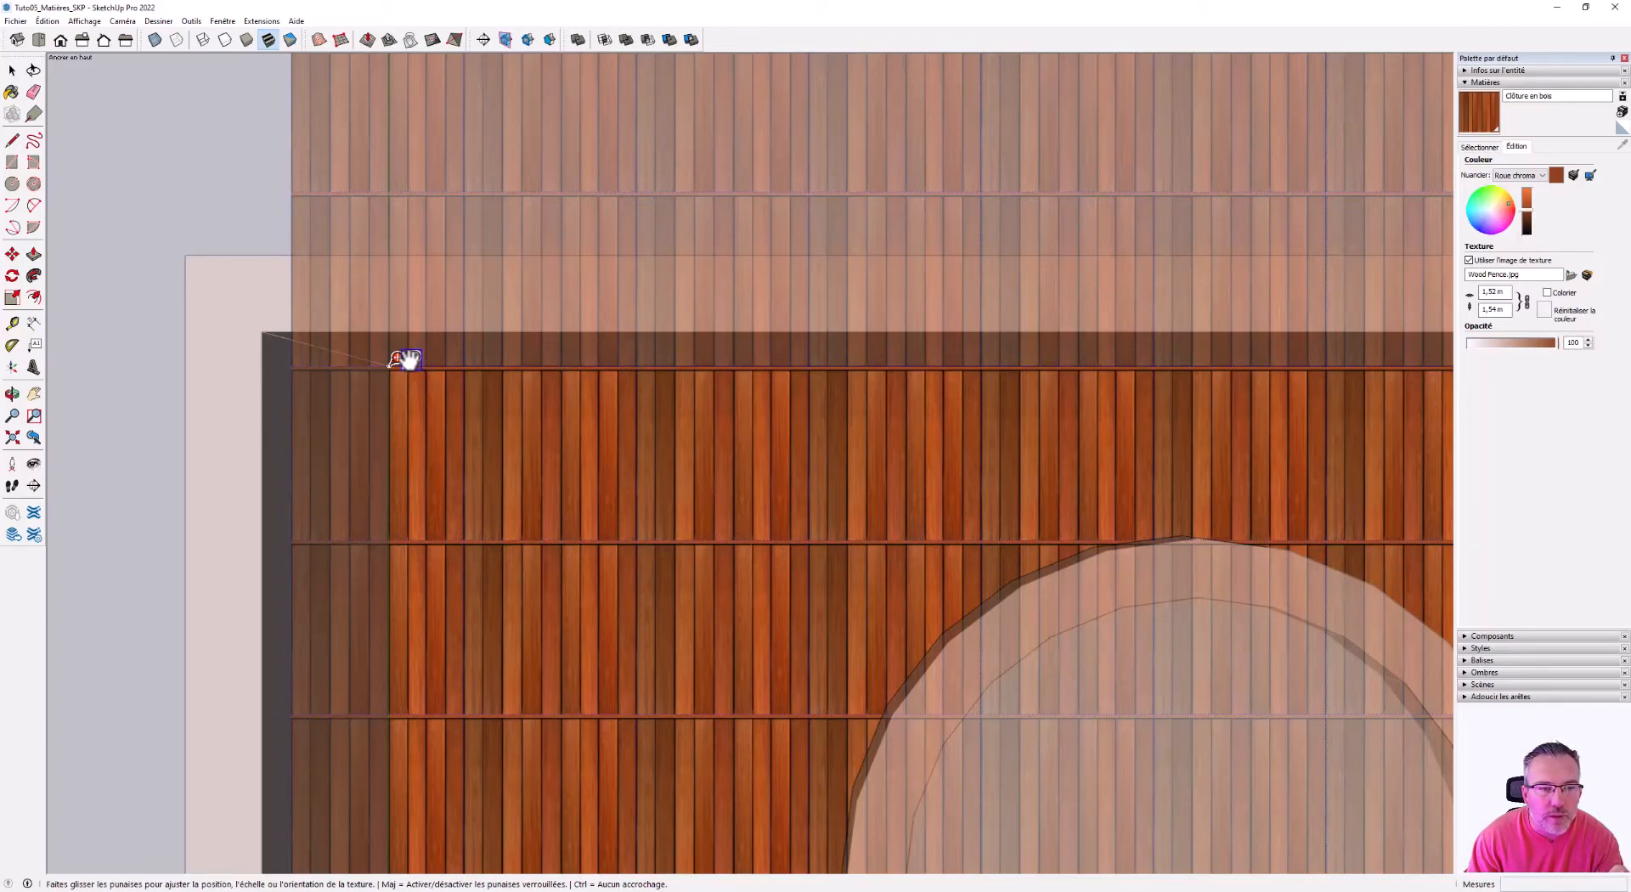
key("Escape")
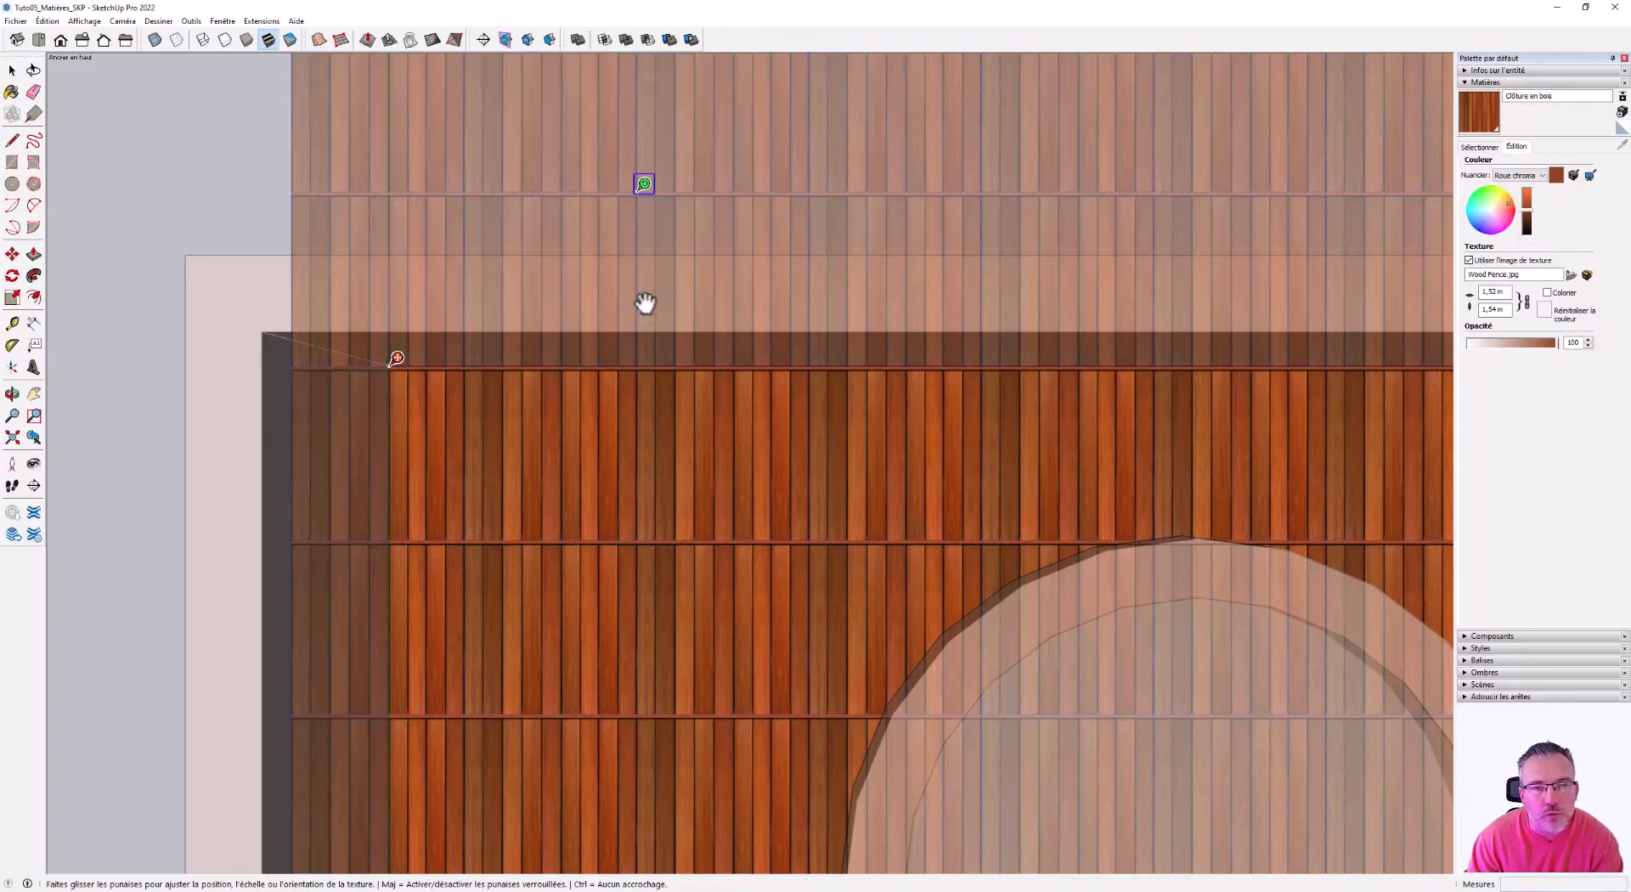
- Rotate the wood texture about the red pin with the green pin so the planks run diagonally across the floor
scroll(646, 309, "down", 1)
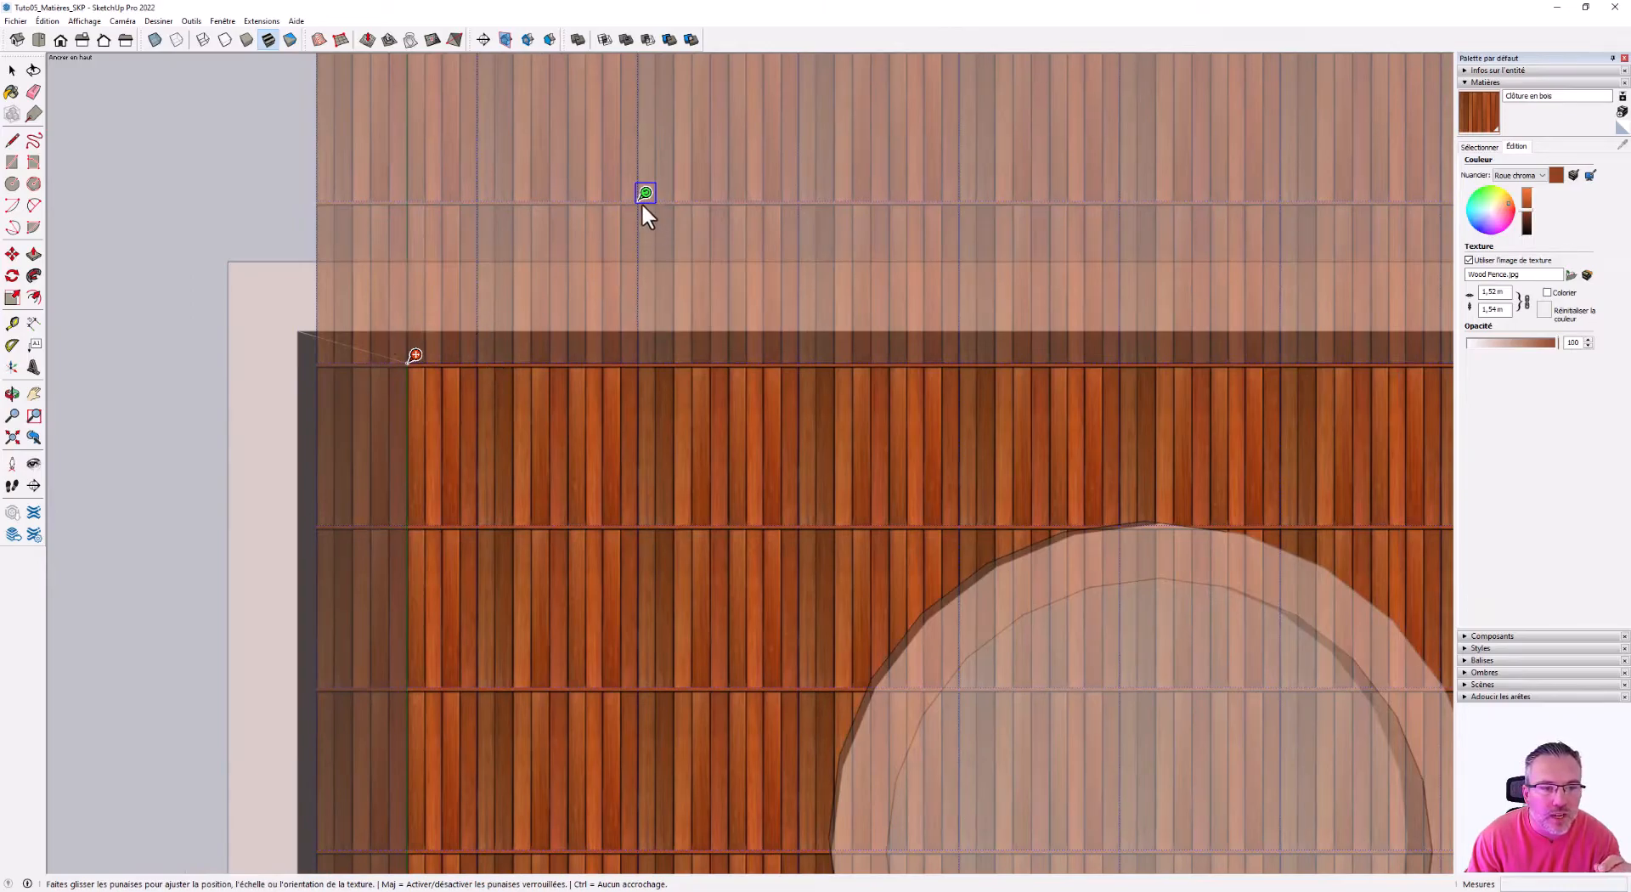
left_click_drag(645, 194, 744, 357)
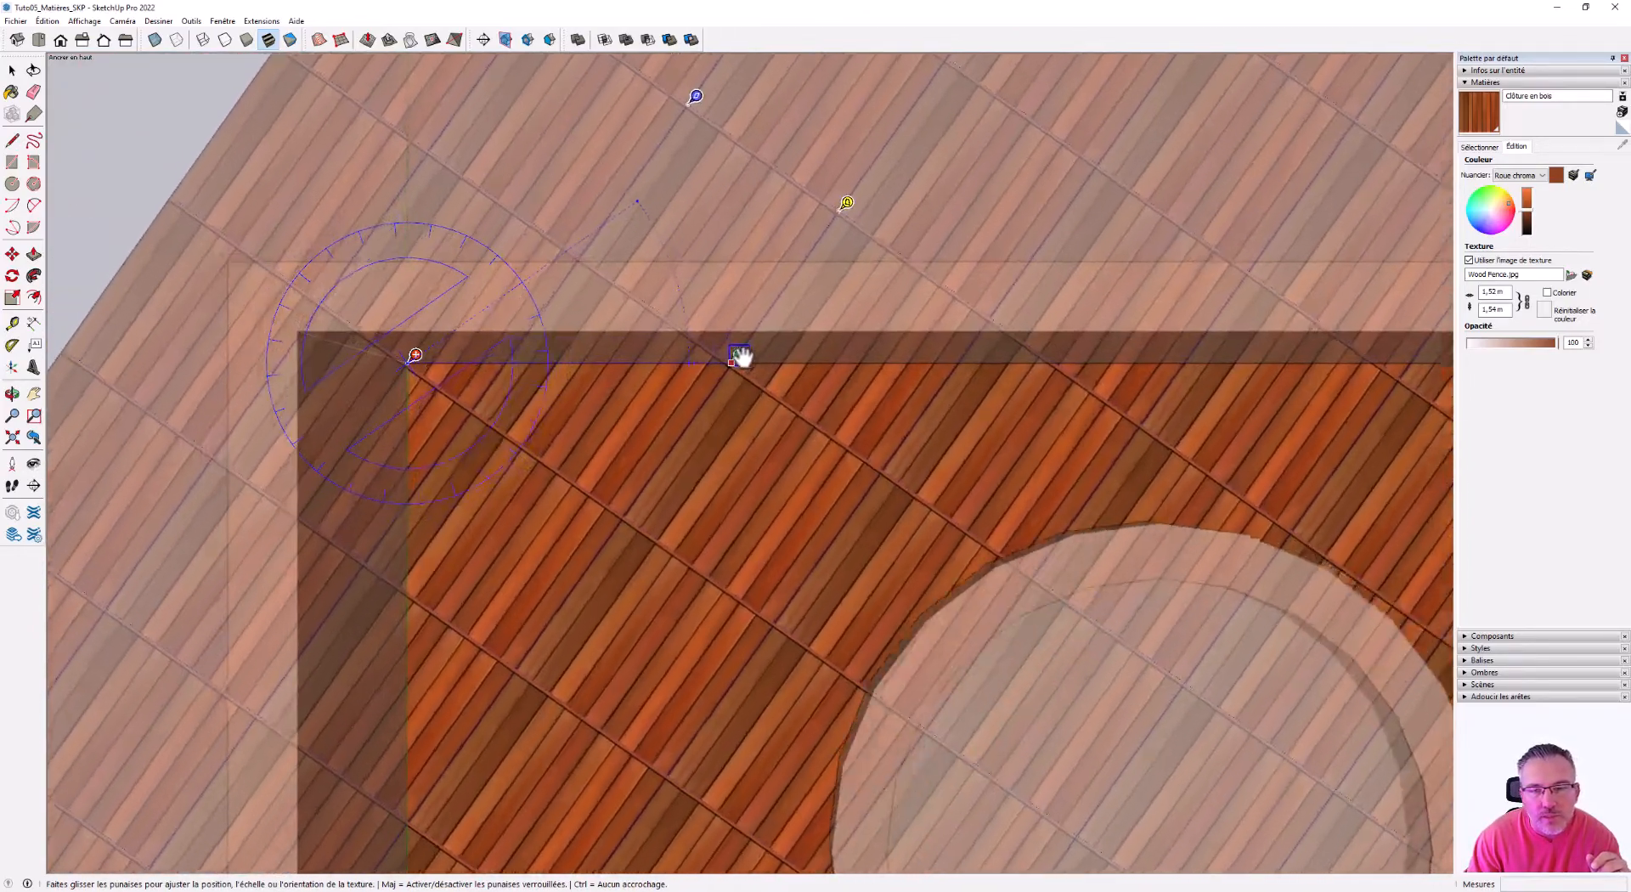
left_click_drag(739, 355, 794, 356)
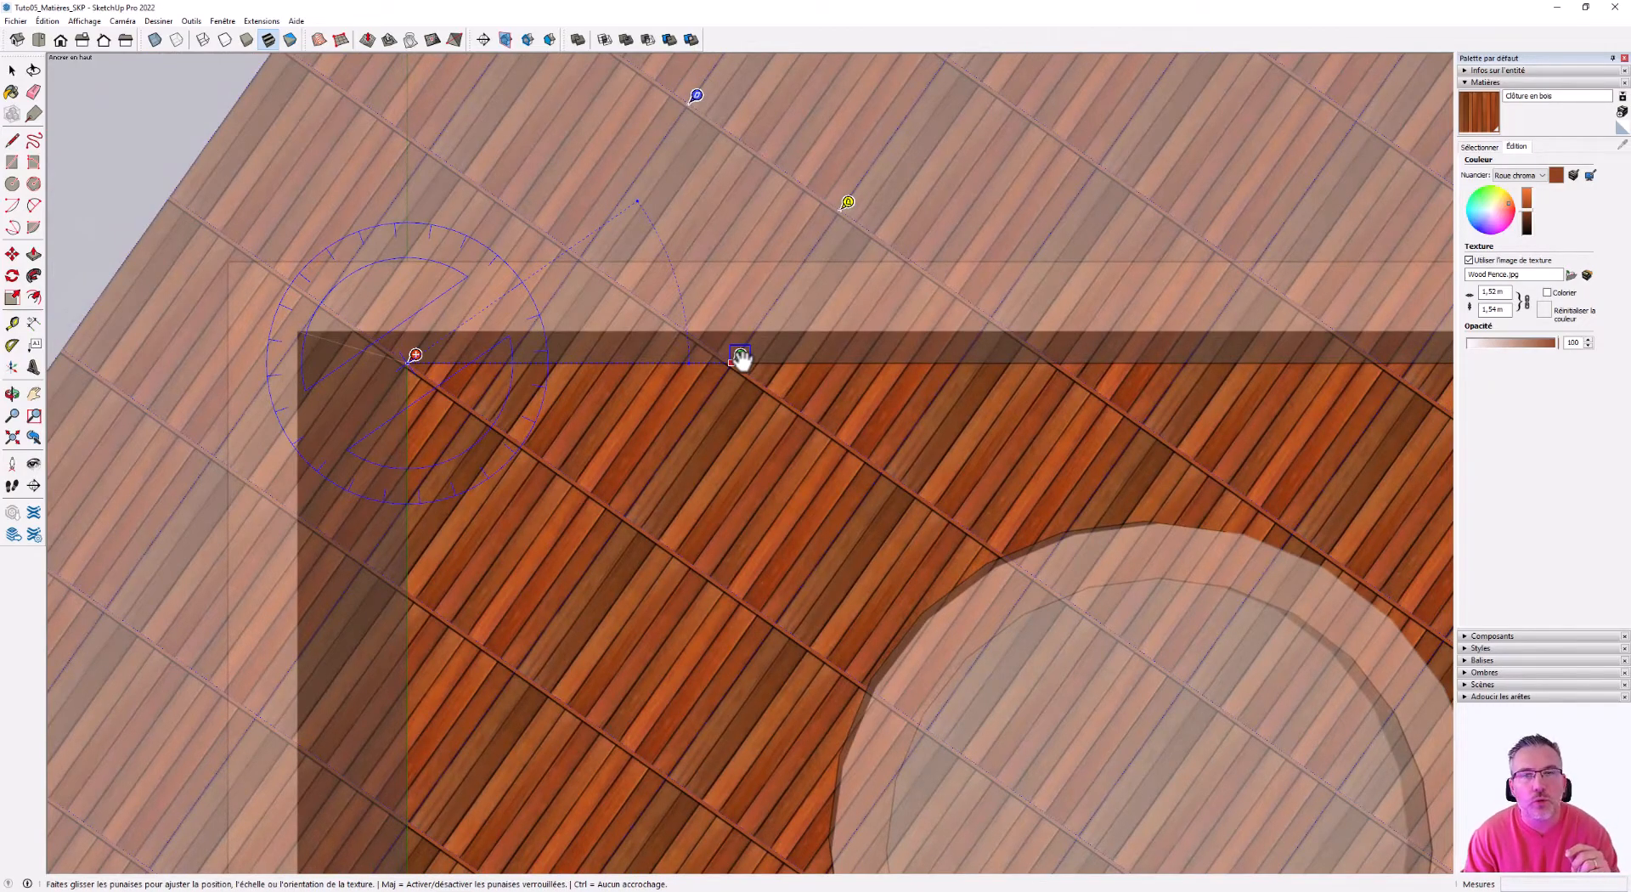
- Enlarge the diagonal wood texture with the green pin, apply the new positioning and leave the floor's editing
left_click_drag(740, 357, 1136, 361)
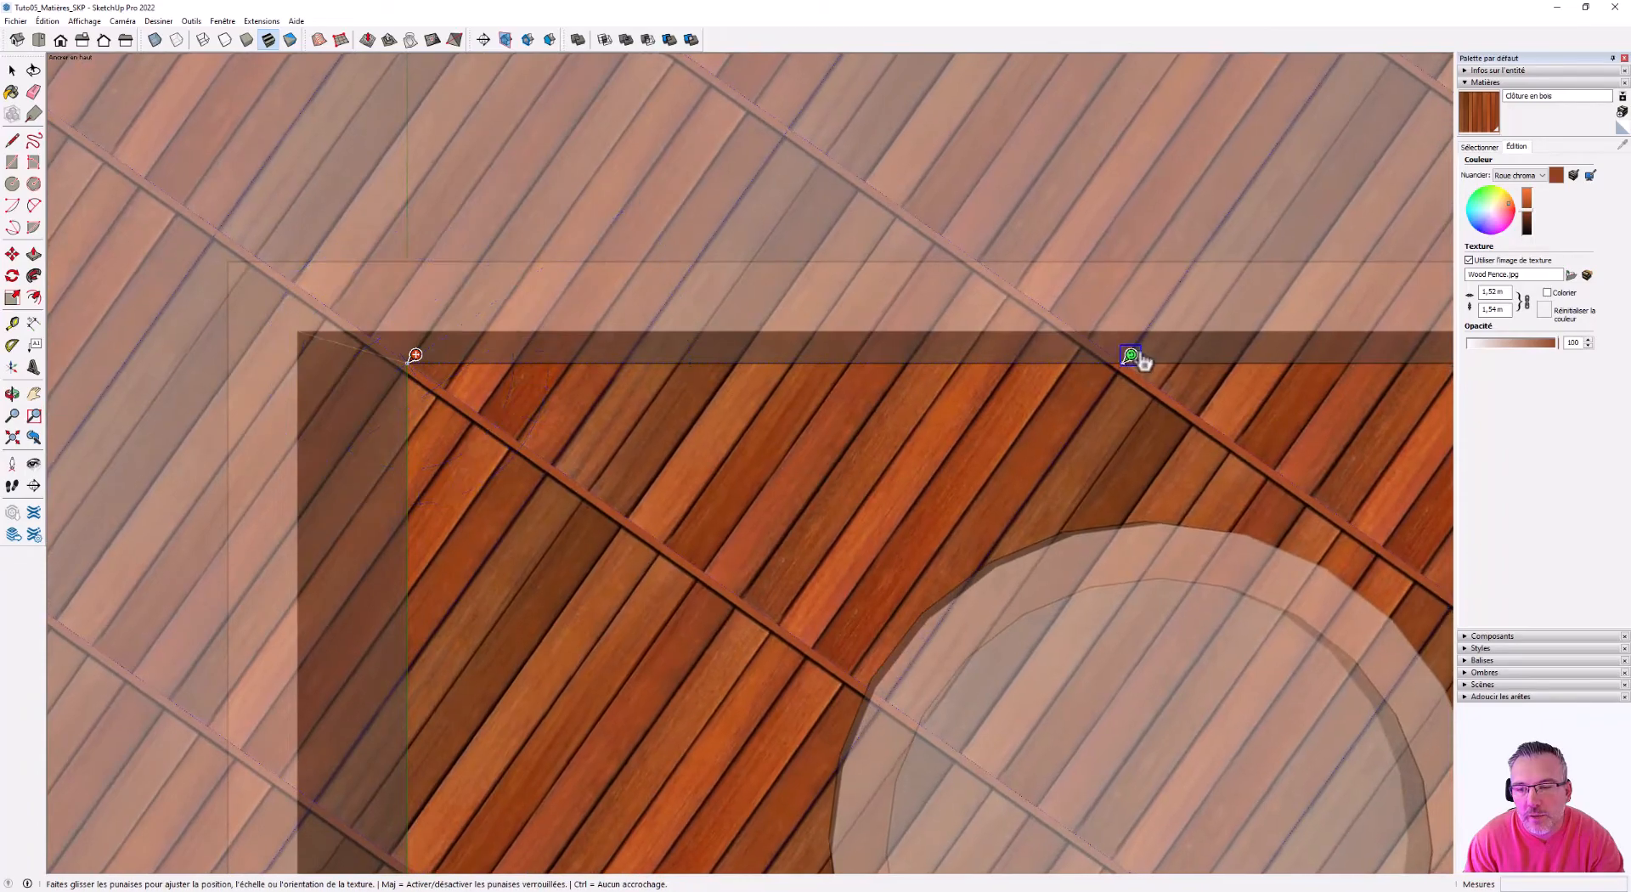
scroll(611, 349, "down", 4)
scroll(614, 355, "down", 6)
scroll(690, 394, "up", 2)
left_click(996, 223)
scroll(783, 374, "up", 4)
scroll(729, 352, "down", 2)
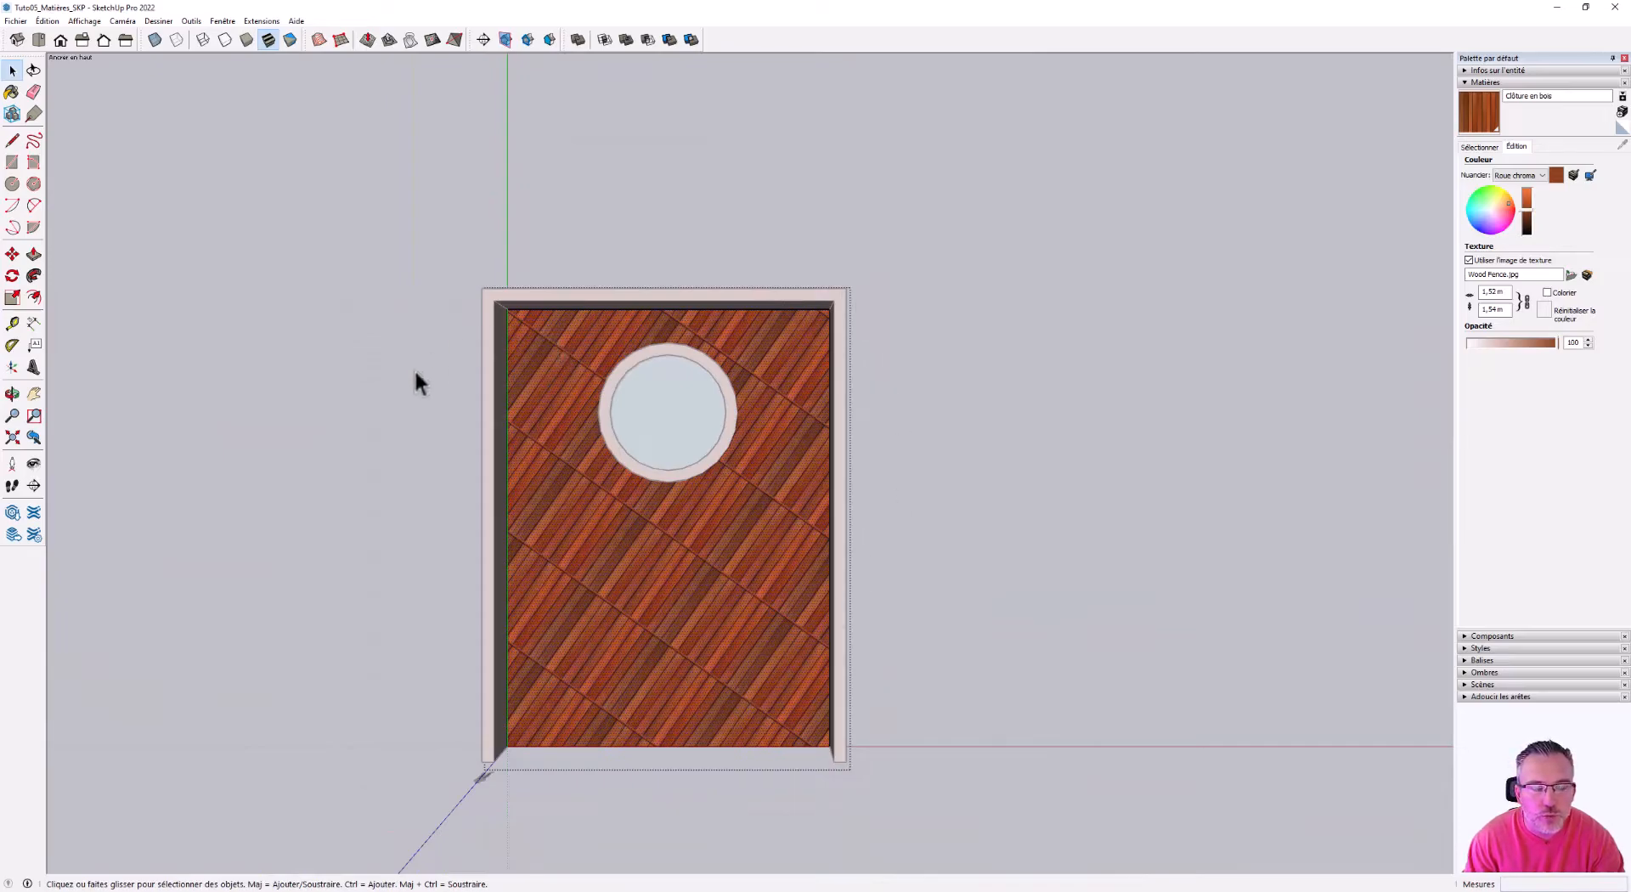
scroll(648, 405, "up", 3)
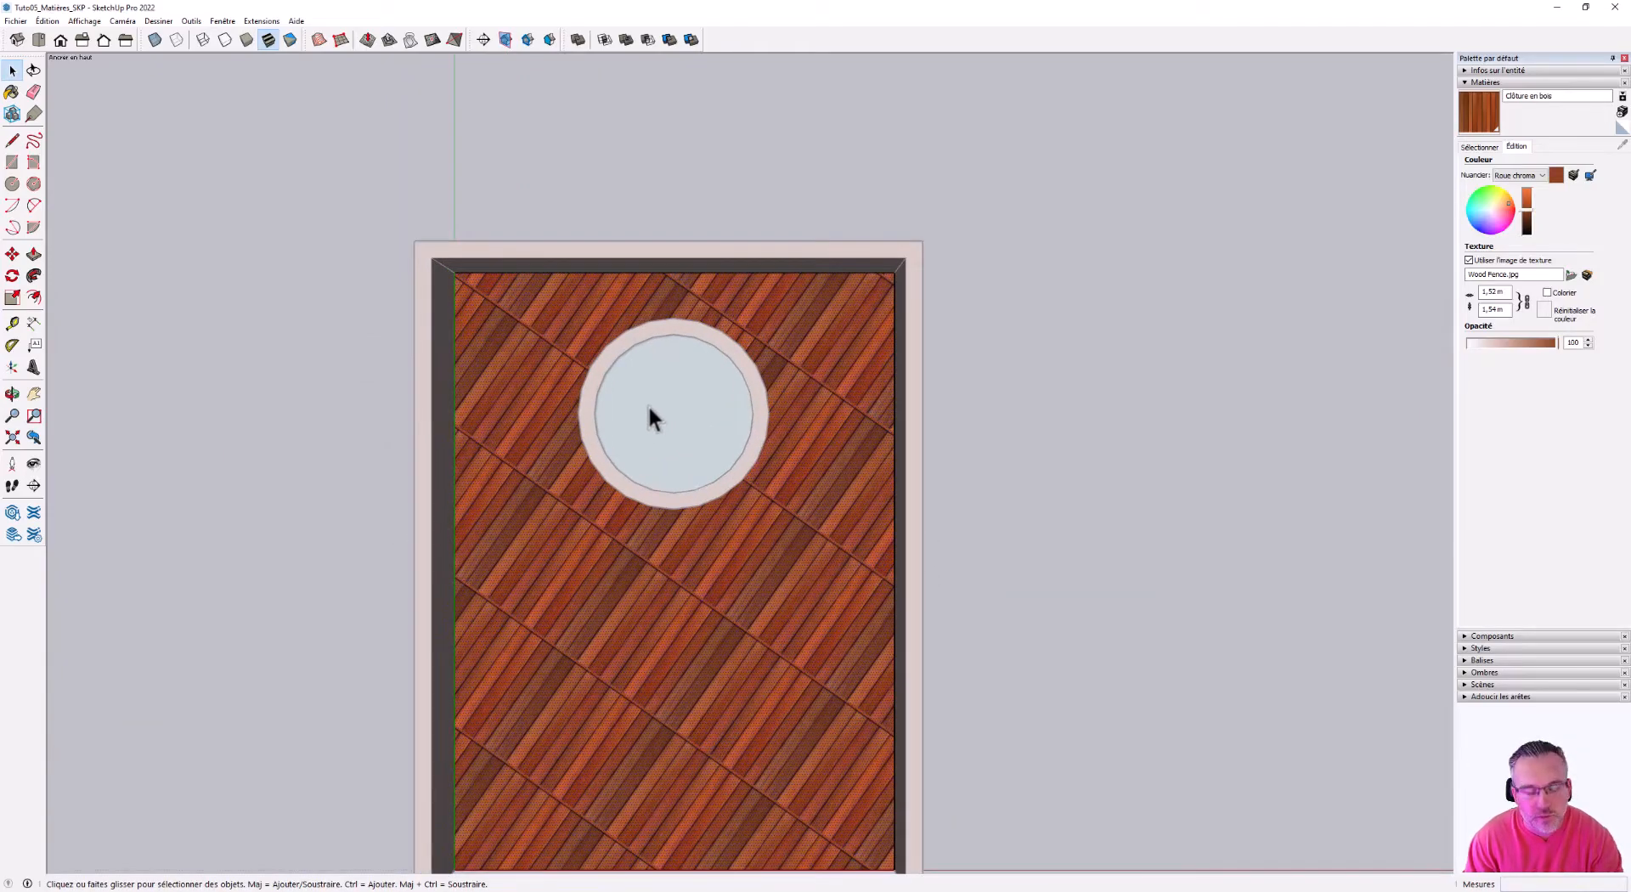
- Undo the diagonal repositioning of the floor's wood texture
key("ctrl+z")
scroll(509, 252, "down", 2)
scroll(513, 304, "up", 6)
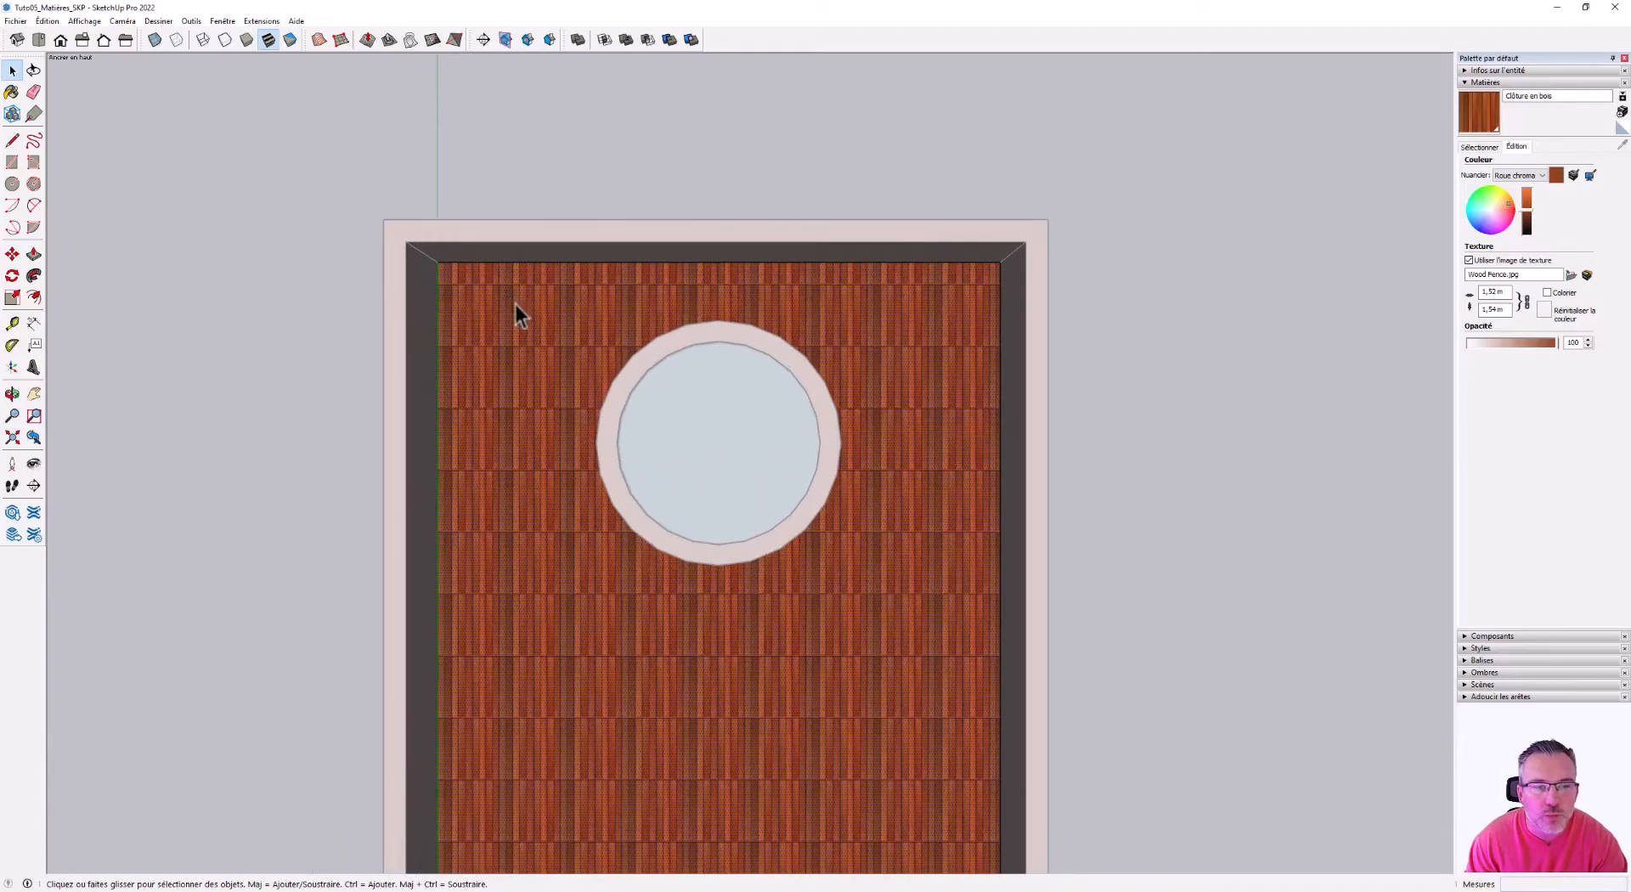
- Examine the plank layout around the pool and along the walls from above
scroll(503, 293, "down", 6)
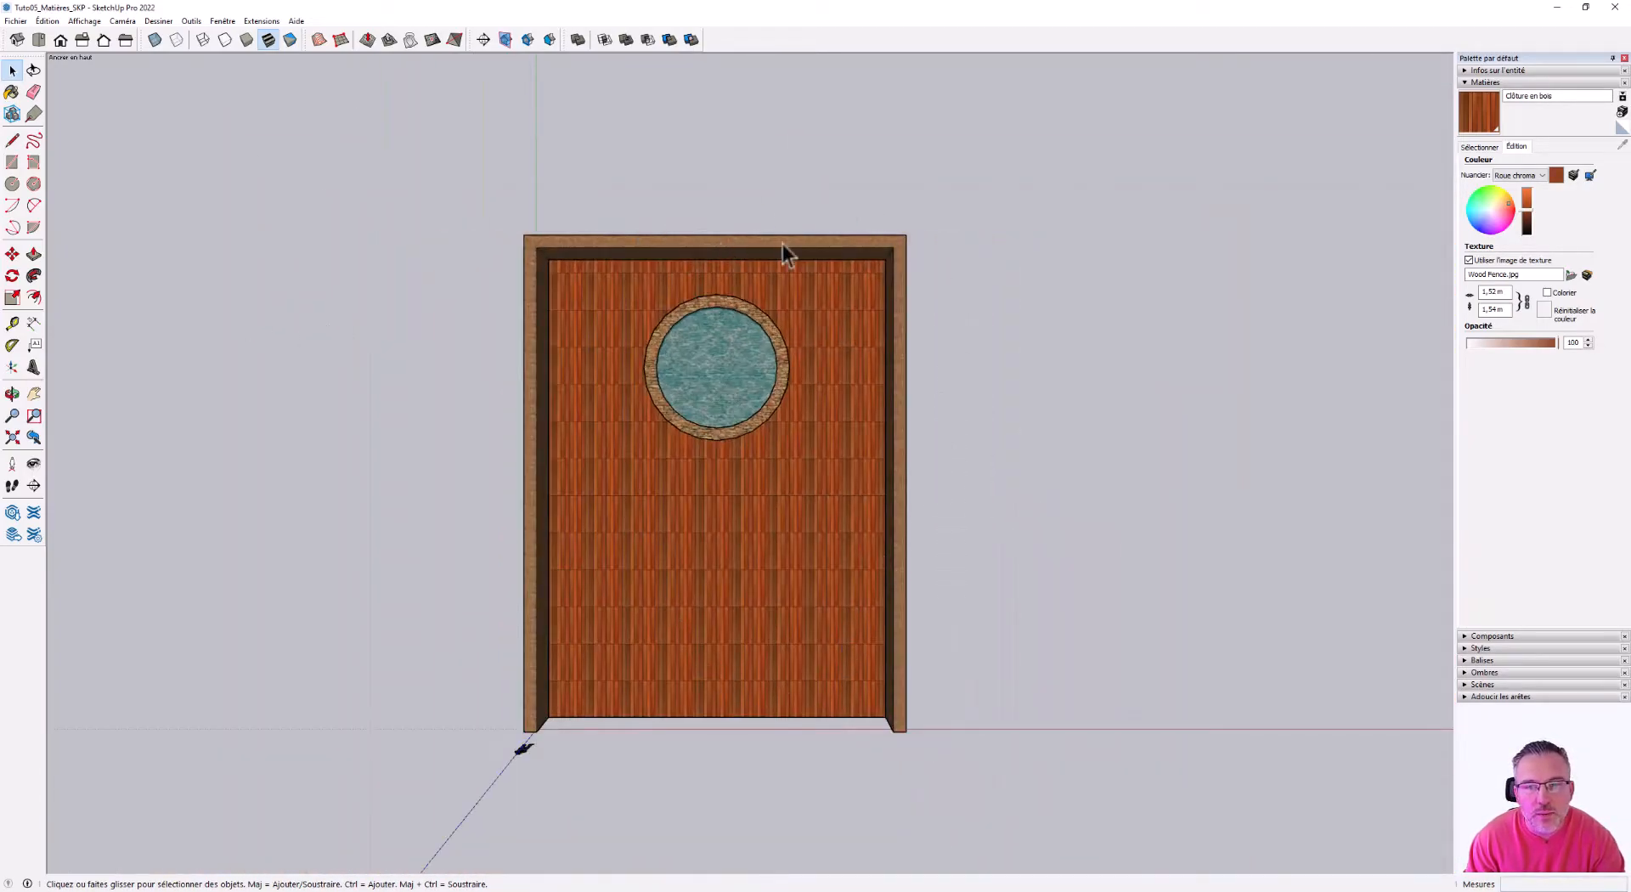
scroll(769, 277, "up", 8)
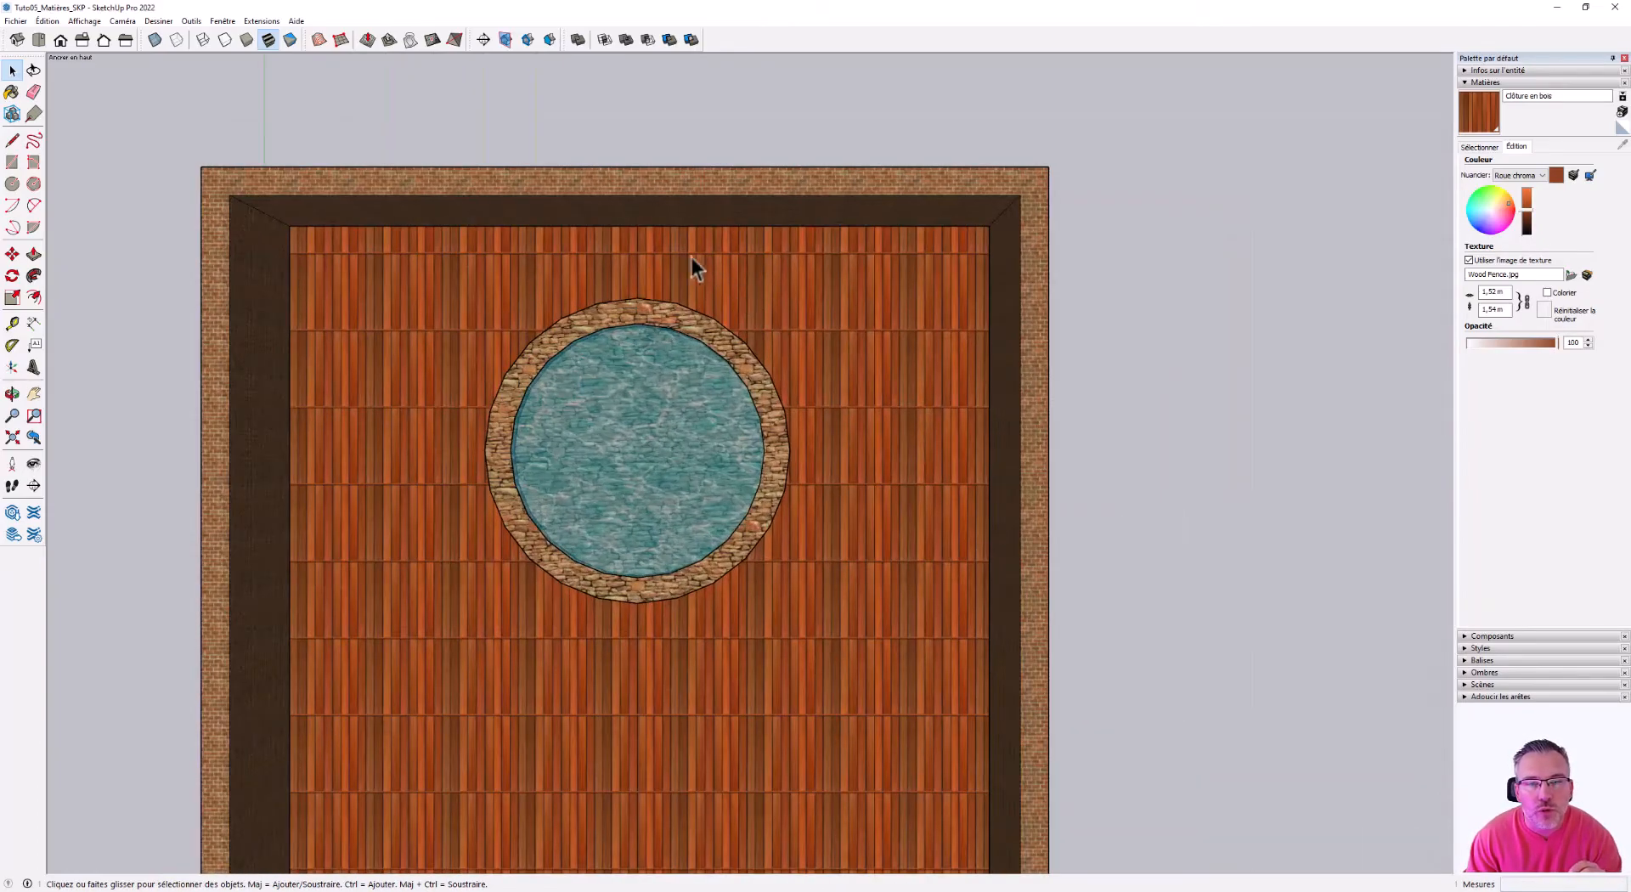
scroll(650, 277, "down", 4)
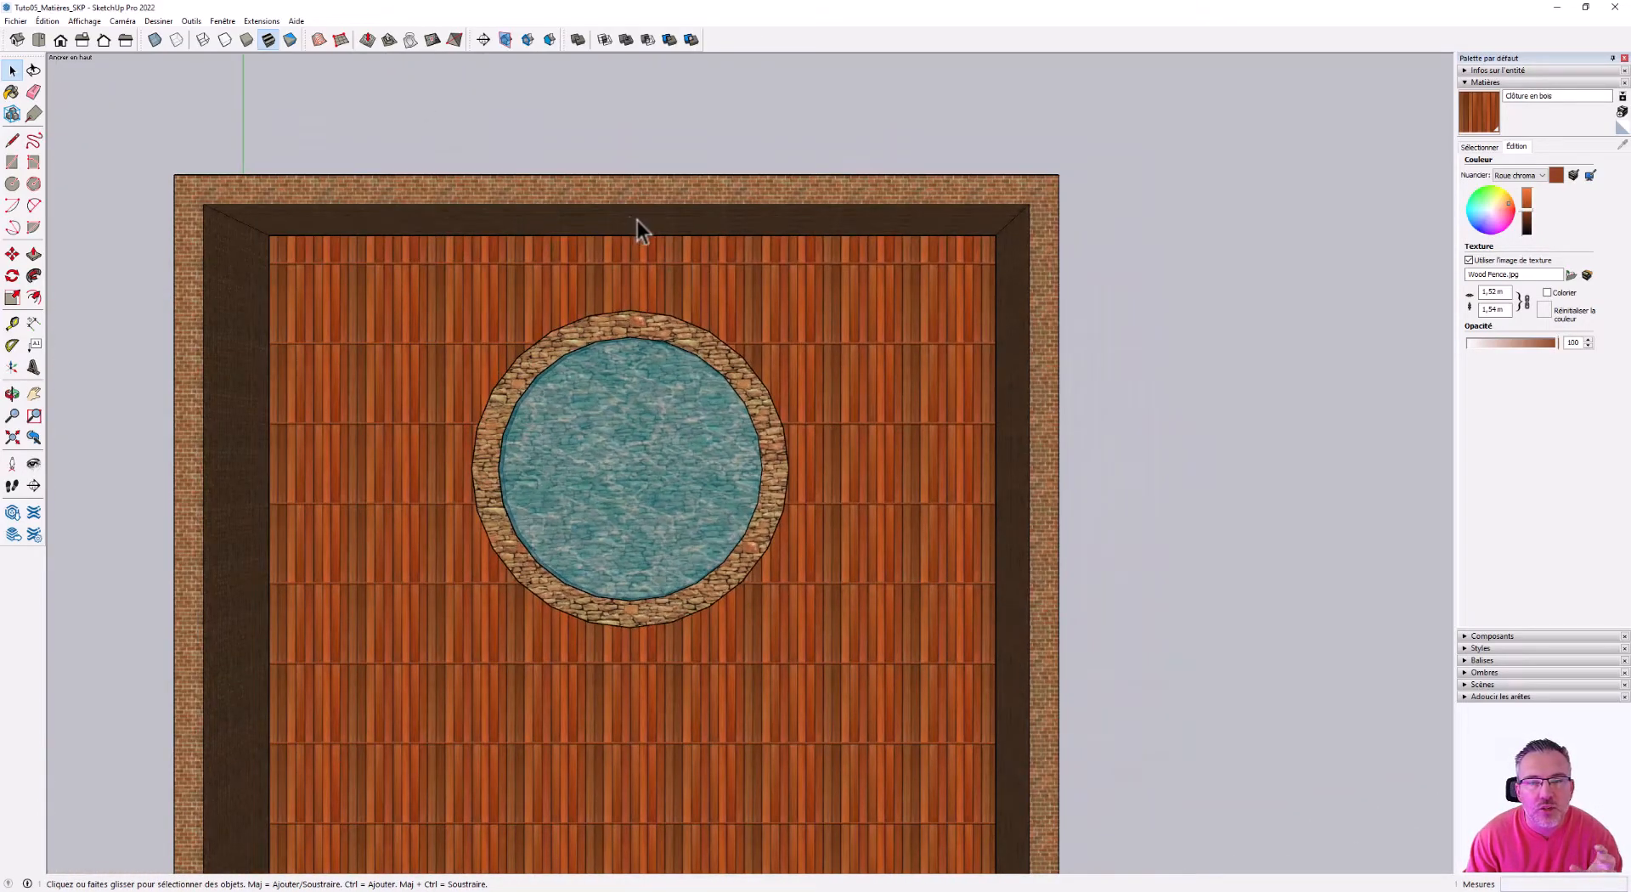
scroll(947, 226, "up", 3)
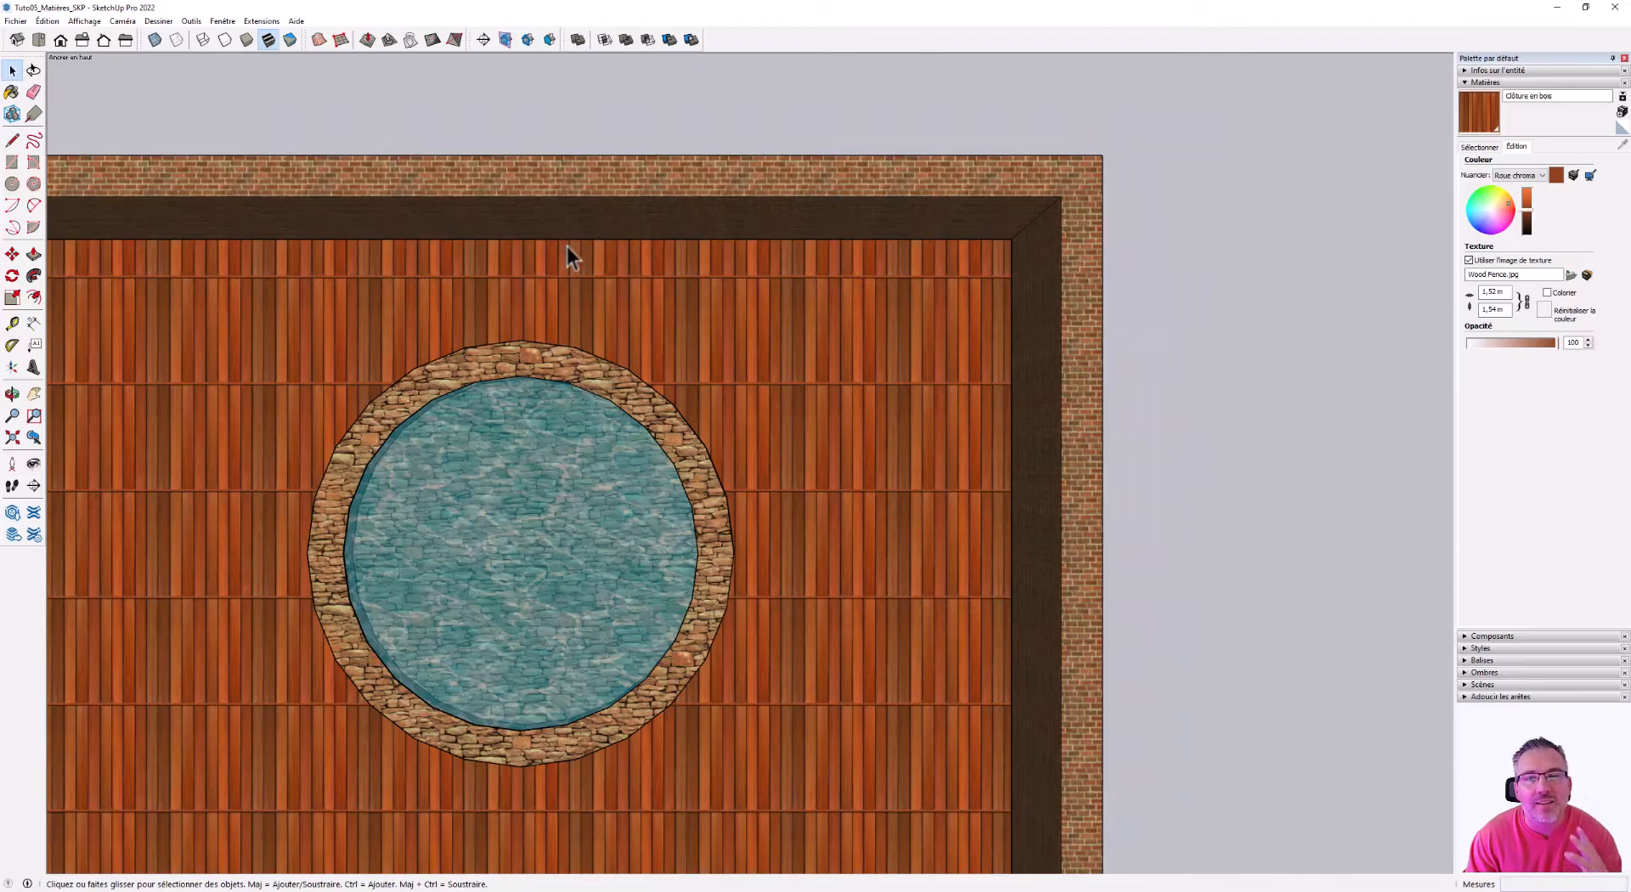
scroll(736, 218, "down", 4)
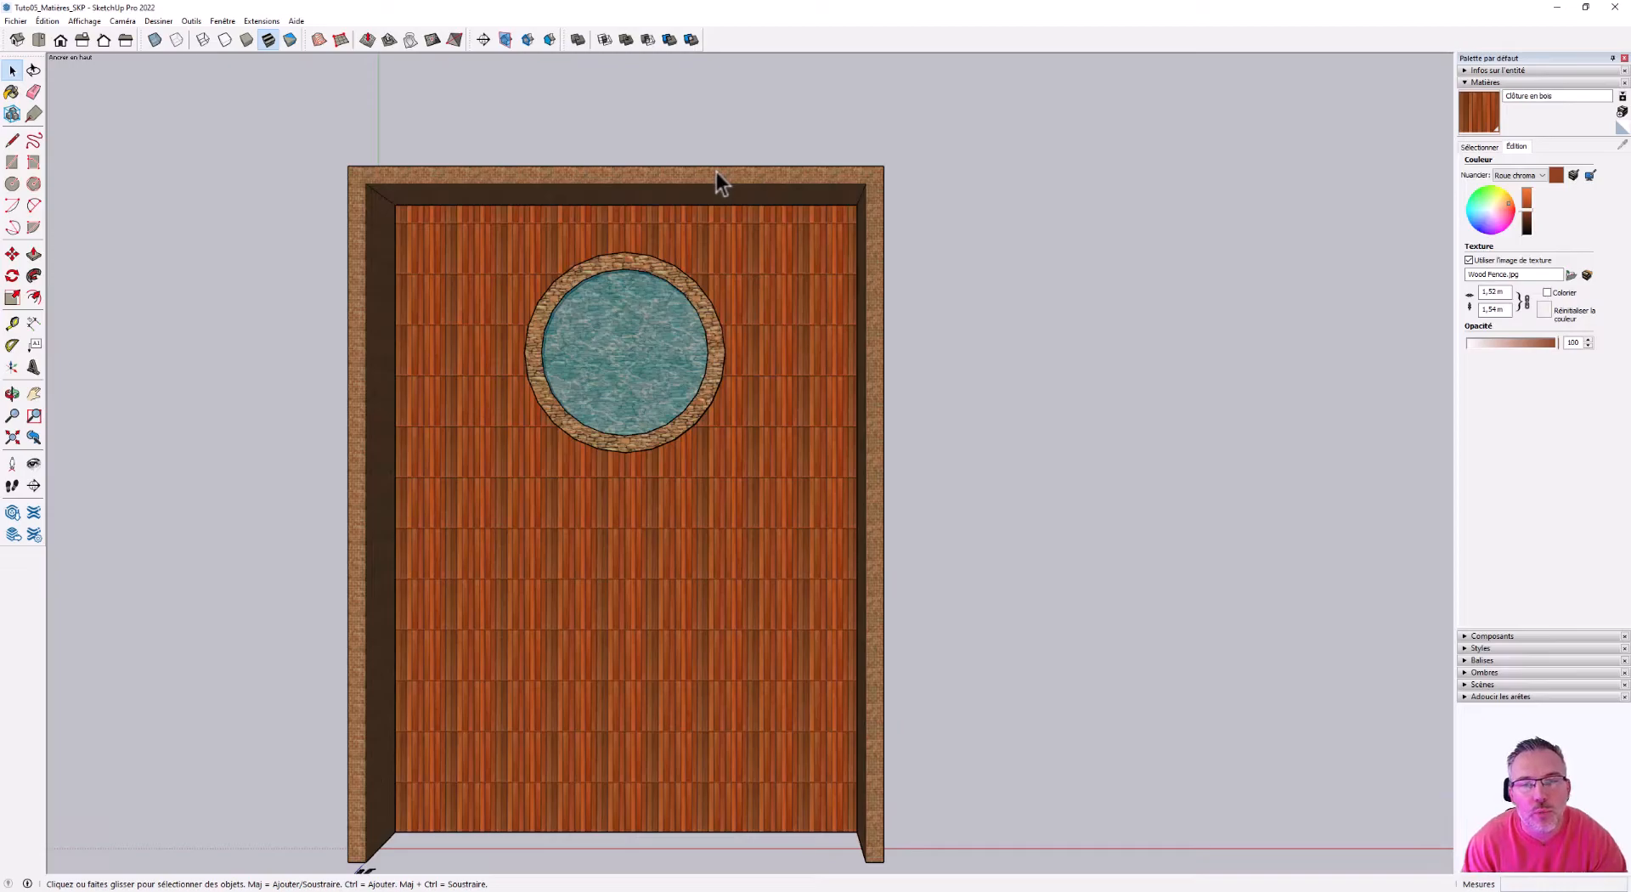
scroll(738, 201, "down", 1)
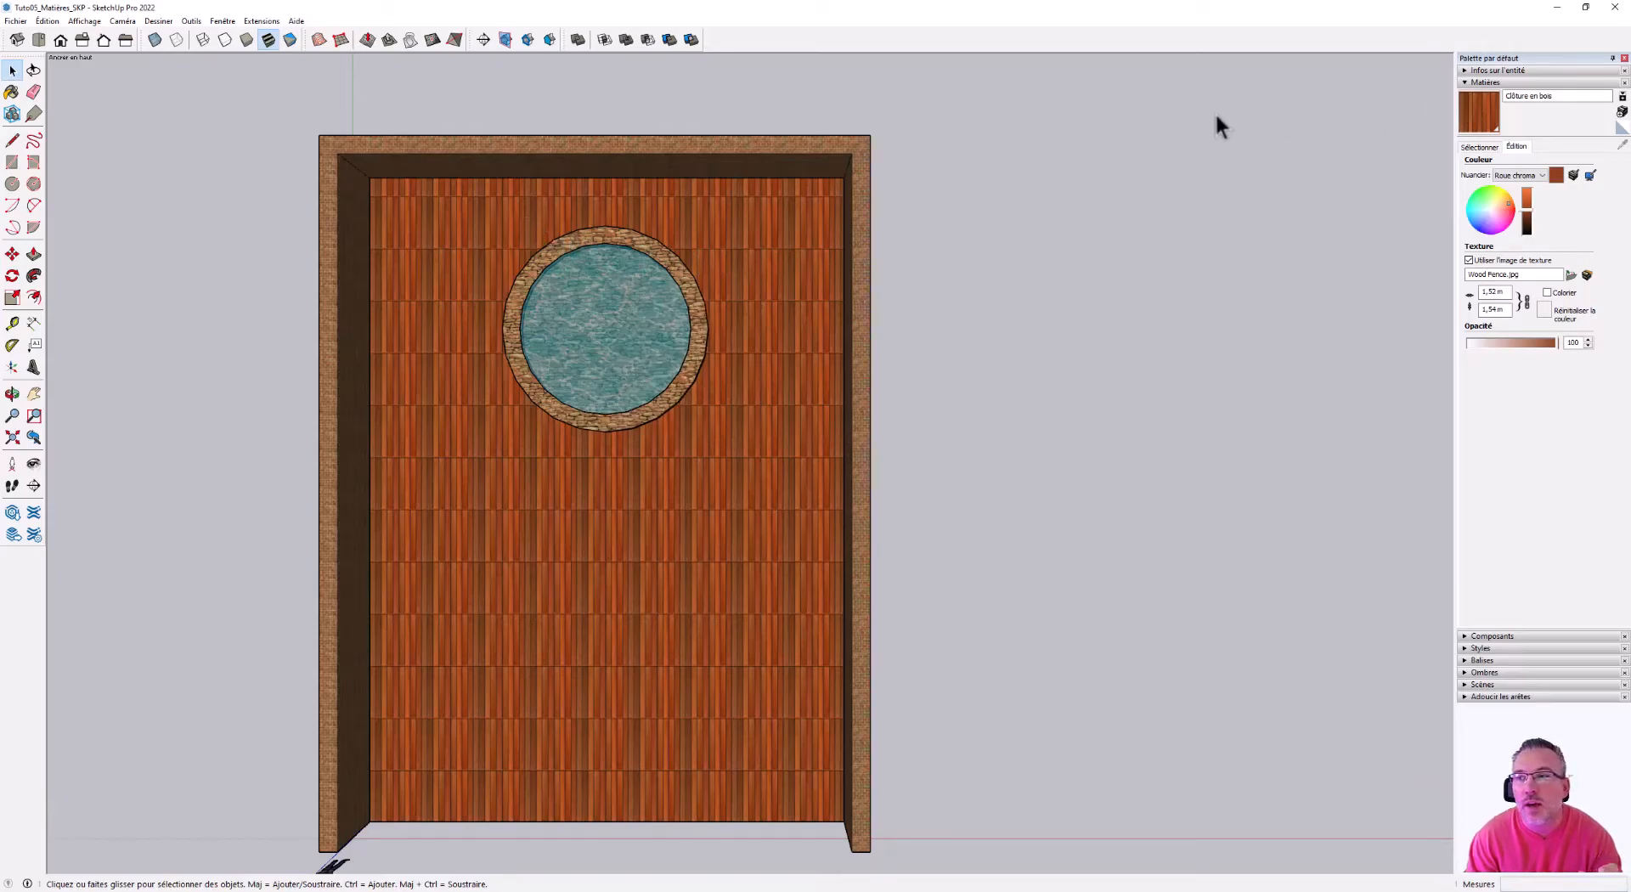
scroll(430, 165, "up", 6)
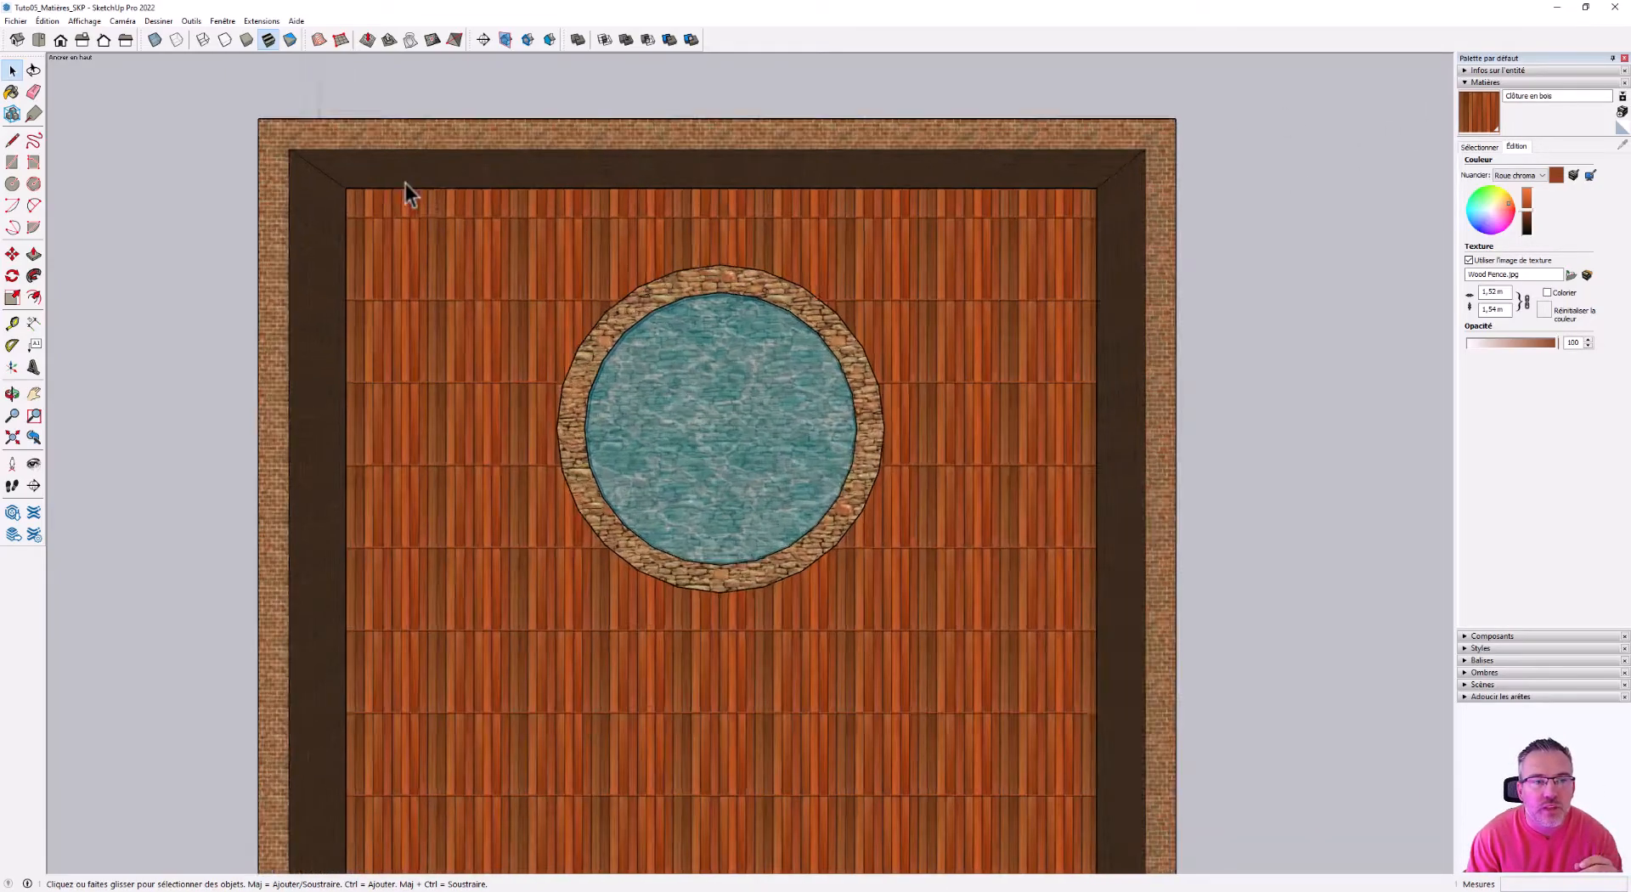
scroll(778, 206, "down", 3)
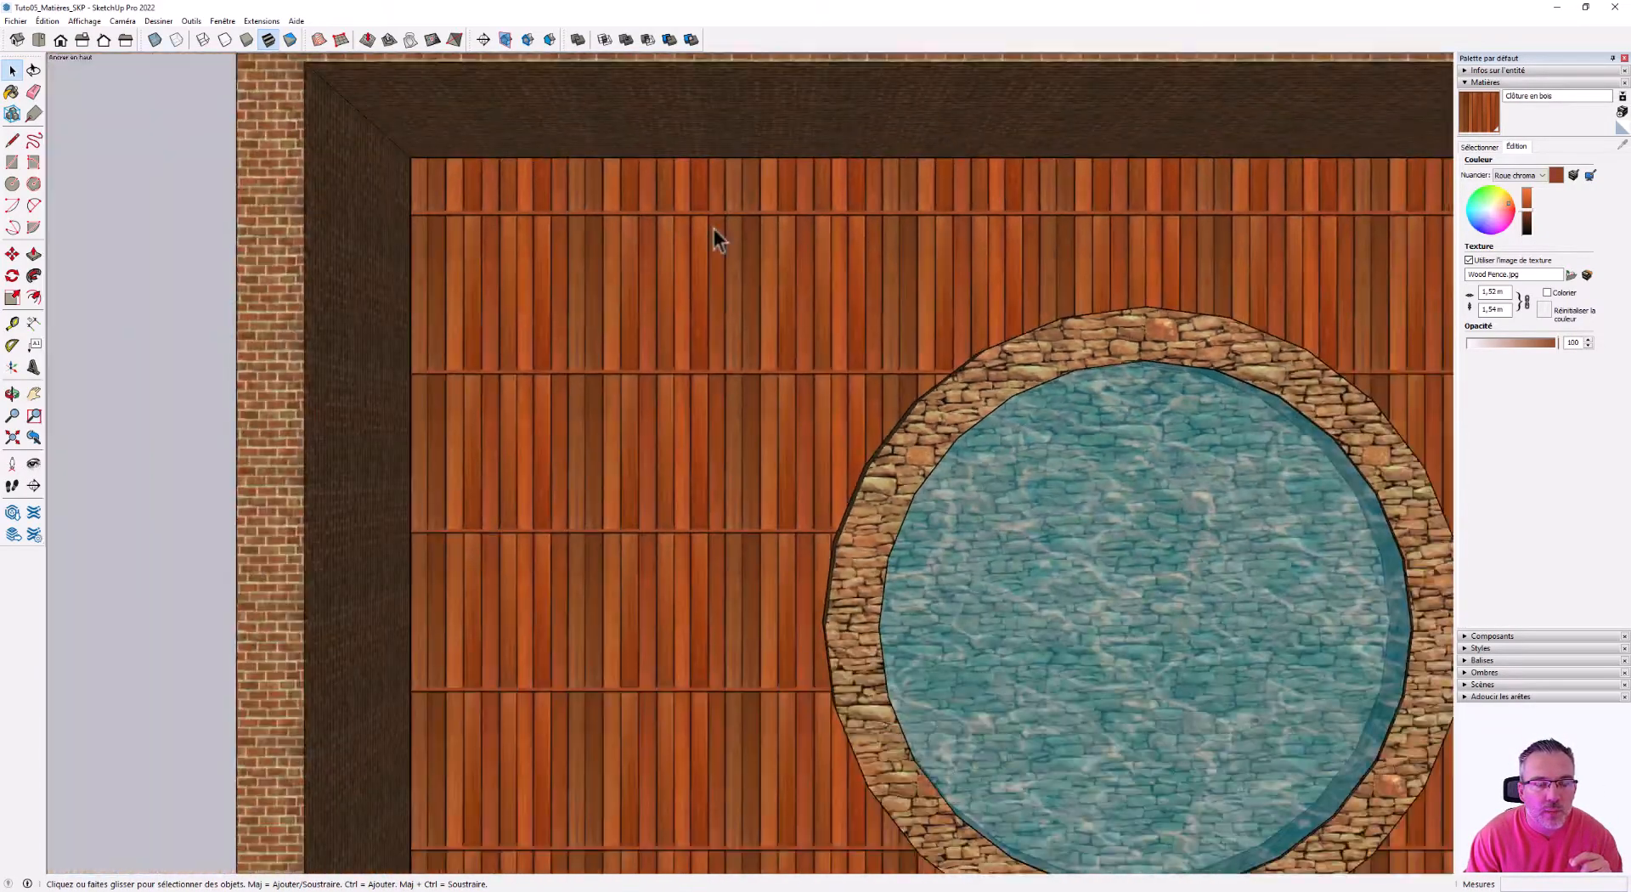
- Open the floor for editing and start positioning the wood texture on its face
scroll(604, 242, "up", 3)
double_click(589, 236)
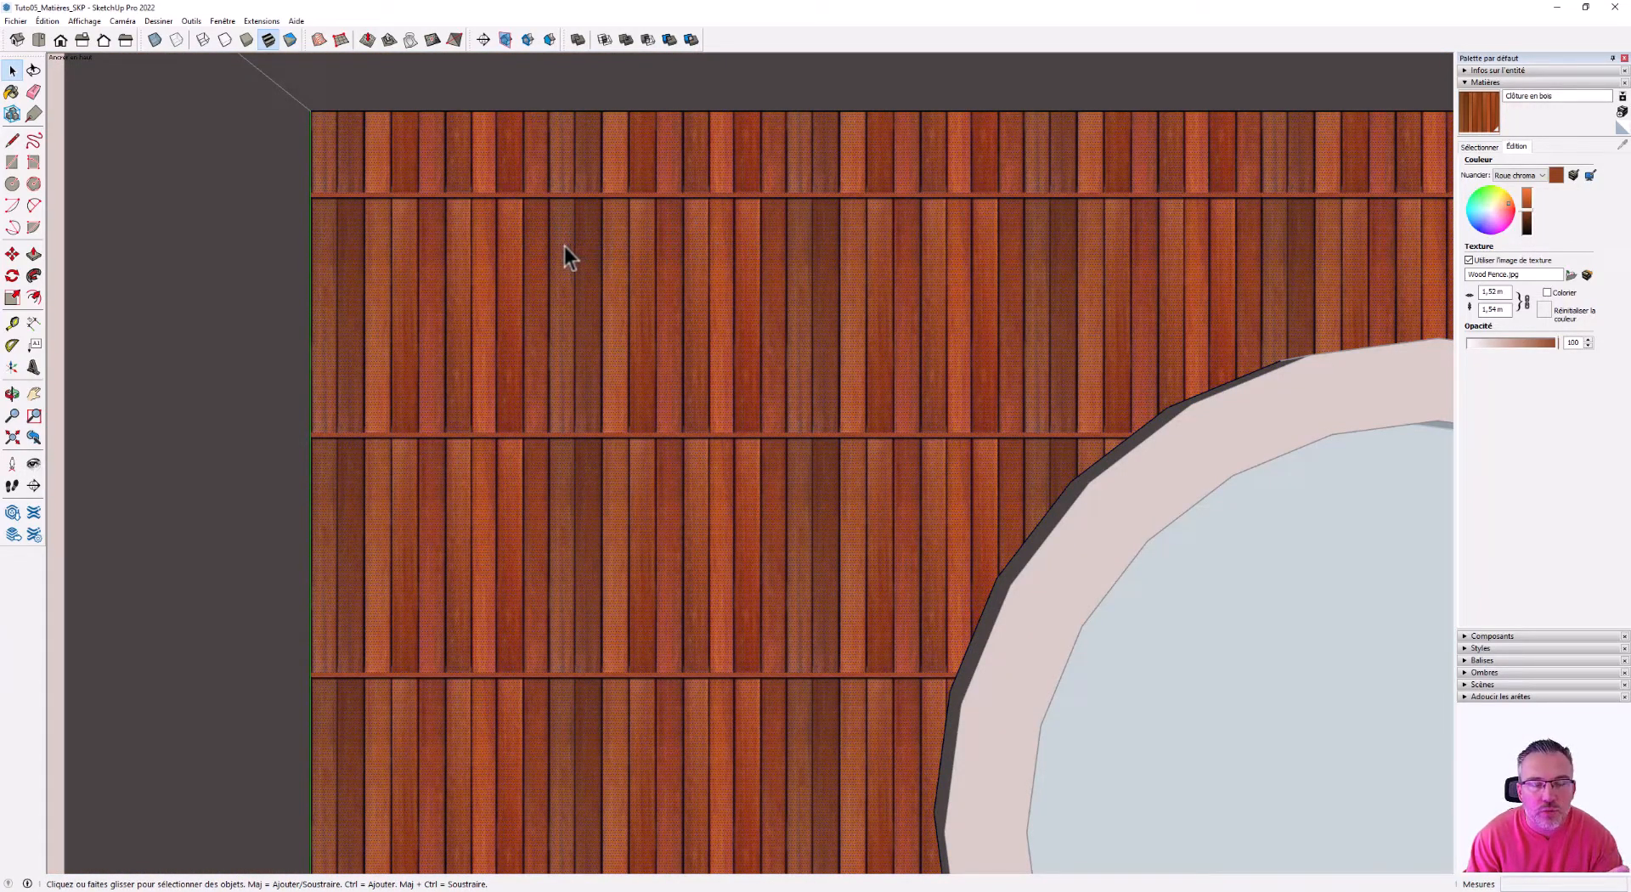
right_click(576, 251)
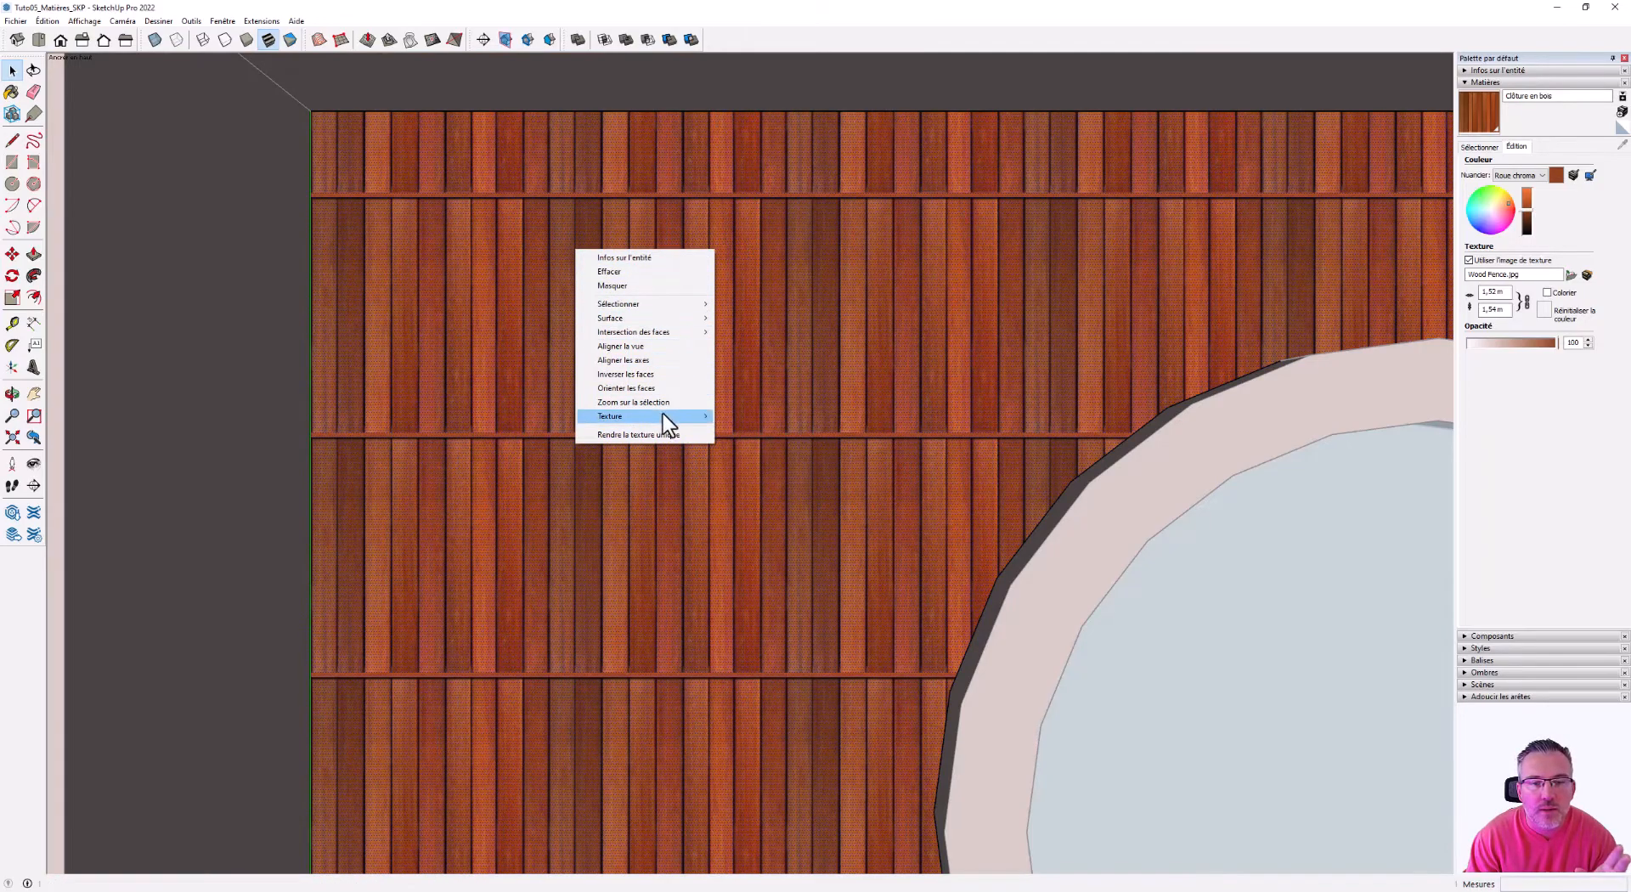
left_click(745, 416)
scroll(610, 258, "down", 3)
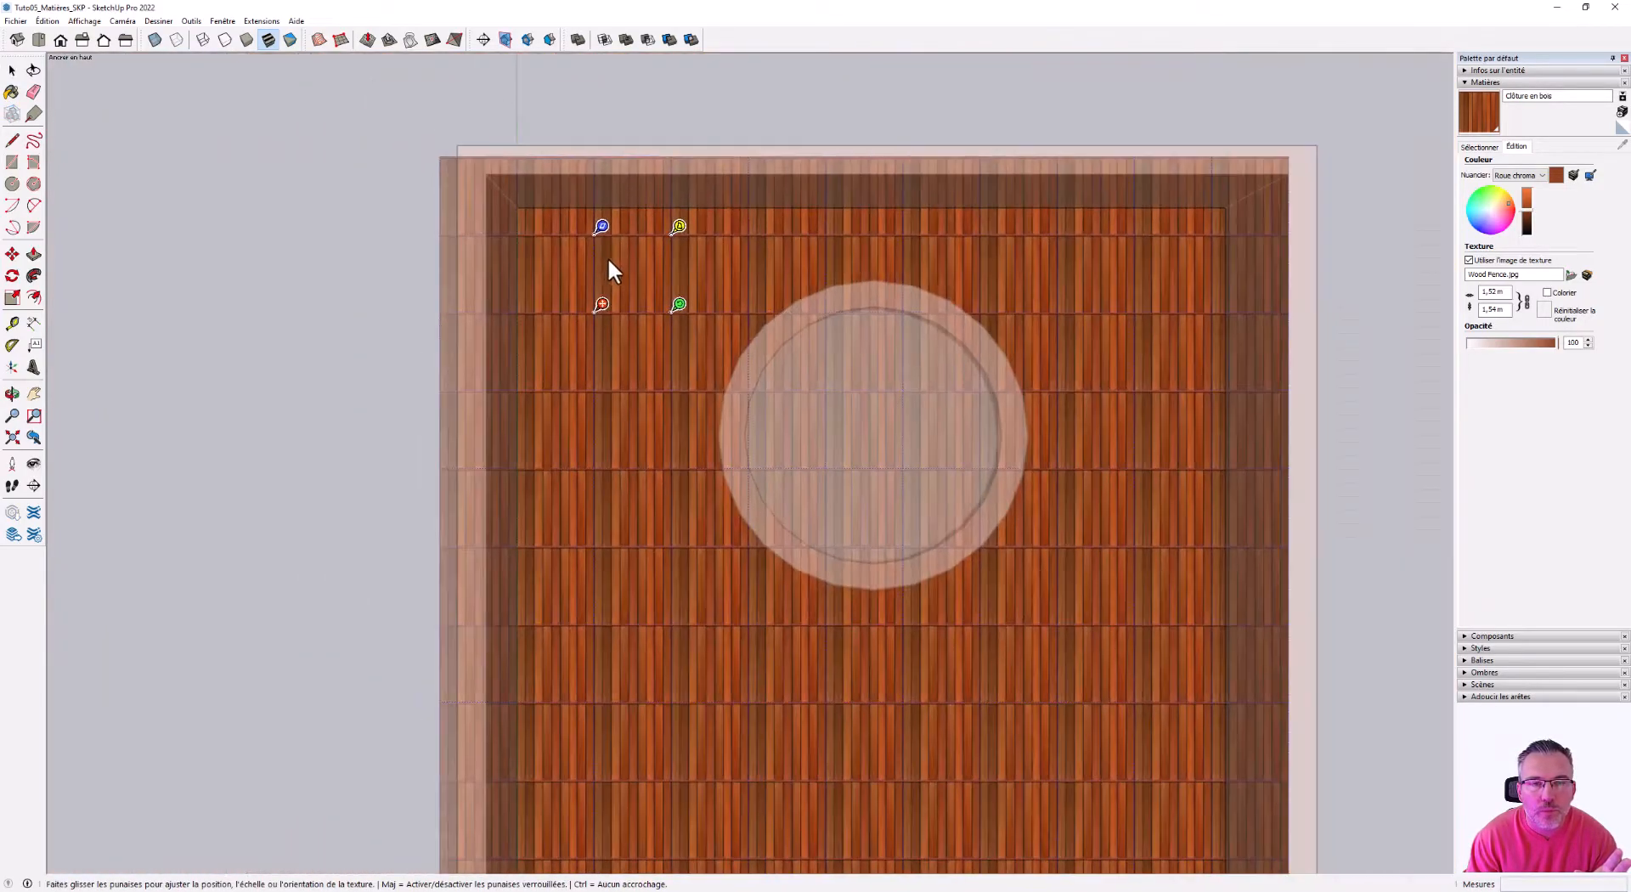
- Anchor the wood texture at the floor's inner corner, turned a quarter turn and enlarged so two plank lengths span the width, and apply it
left_click_drag(605, 301, 522, 530)
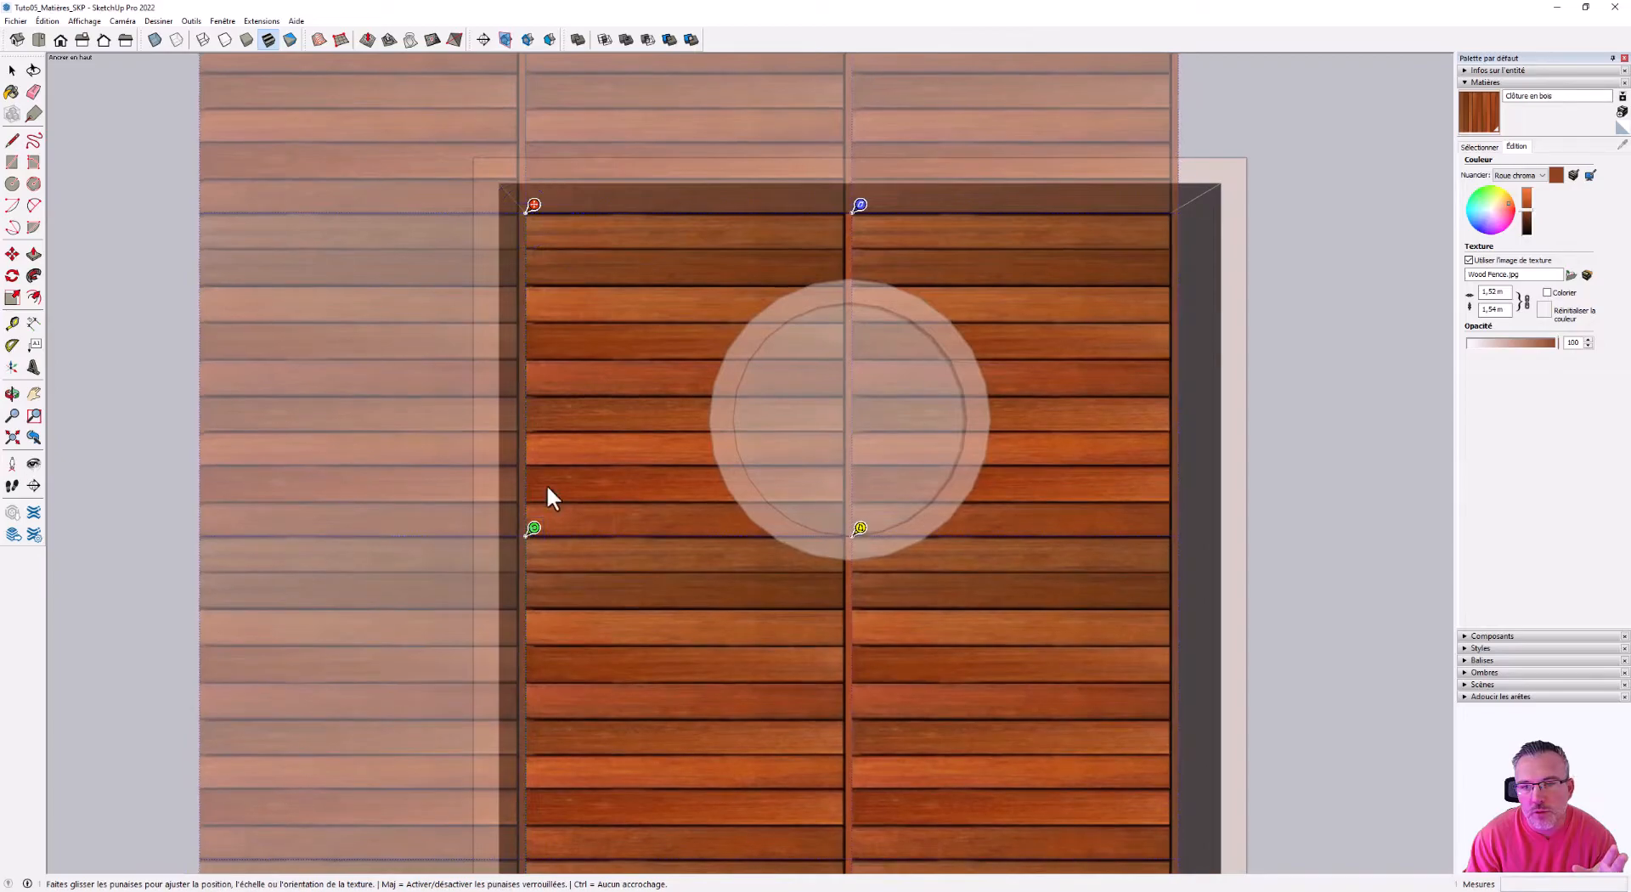
scroll(573, 252, "down", 5)
left_click(894, 412)
scroll(762, 237, "up", 2)
left_click(875, 226)
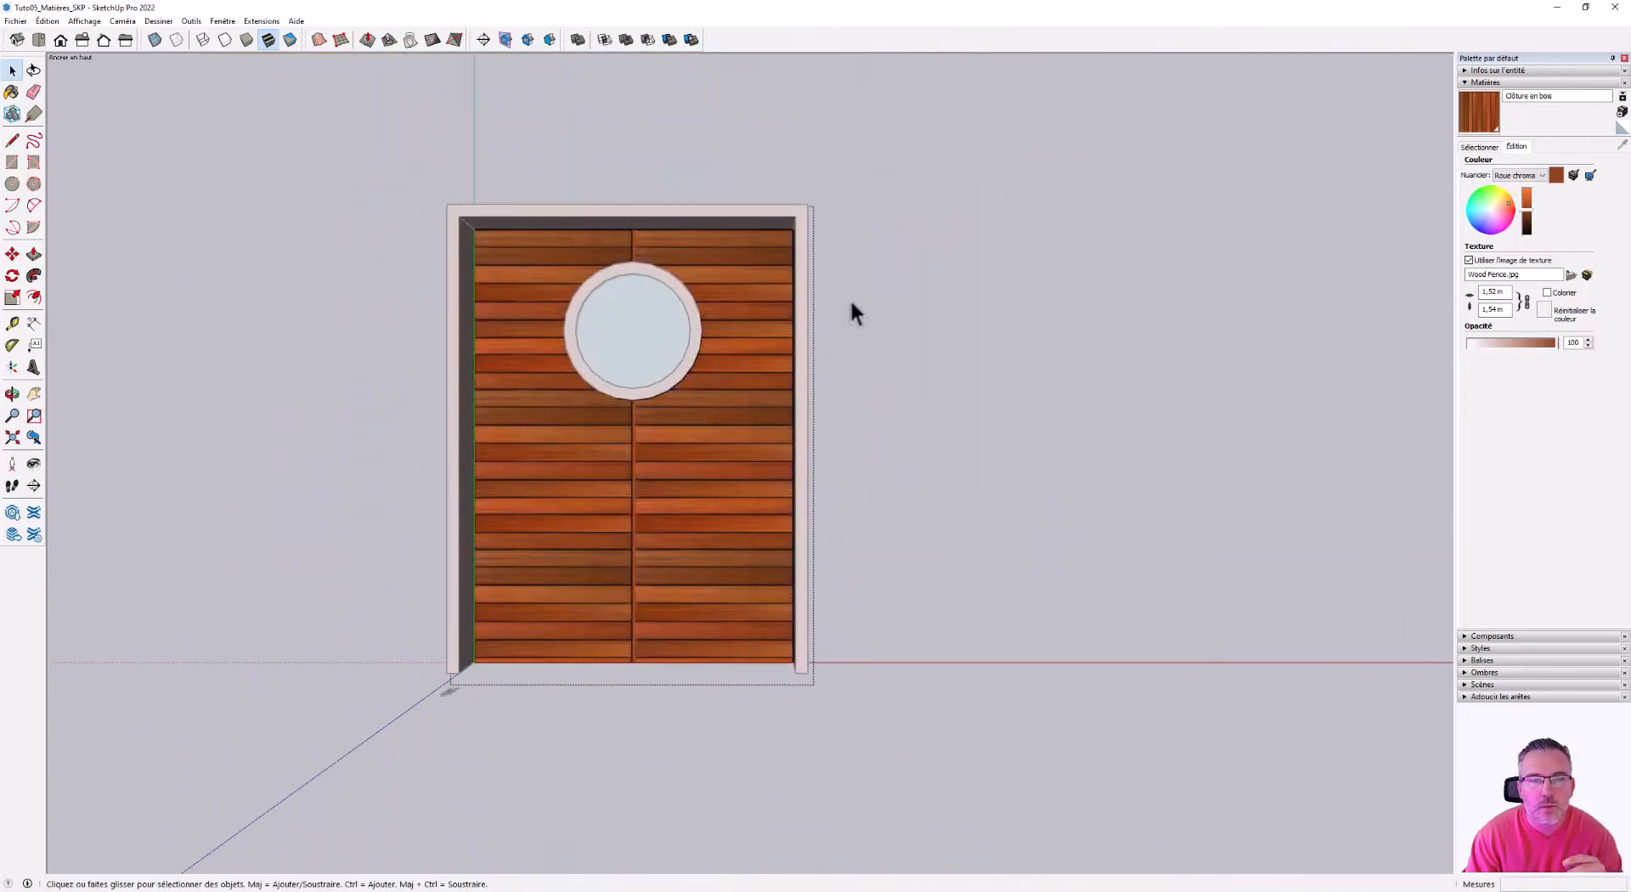
- Examine the finished plank floor, pool and brick walls in perspective from the open side
middle_click_drag(875, 226, 717, 5)
scroll(609, 462, "up", 5)
middle_click_drag(610, 462, 529, 295)
scroll(557, 278, "down", 3)
scroll(552, 276, "up", 3)
scroll(552, 273, "down", 4)
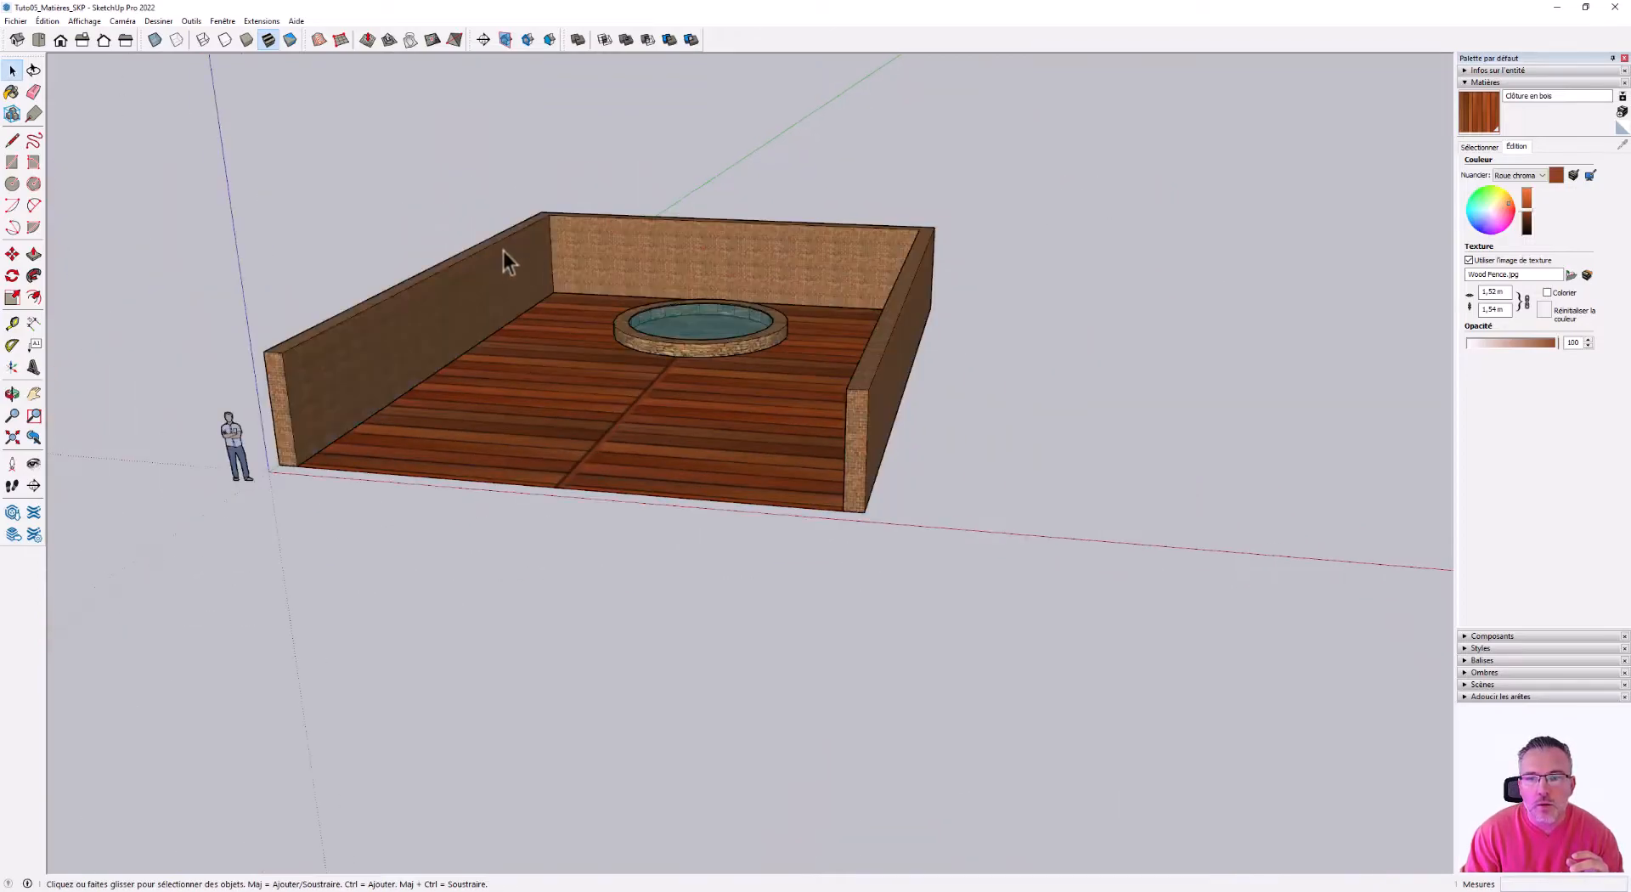
middle_click_drag(503, 252, 698, 445)
scroll(588, 357, "down", 3)
scroll(575, 332, "up", 4)
scroll(595, 365, "down", 2)
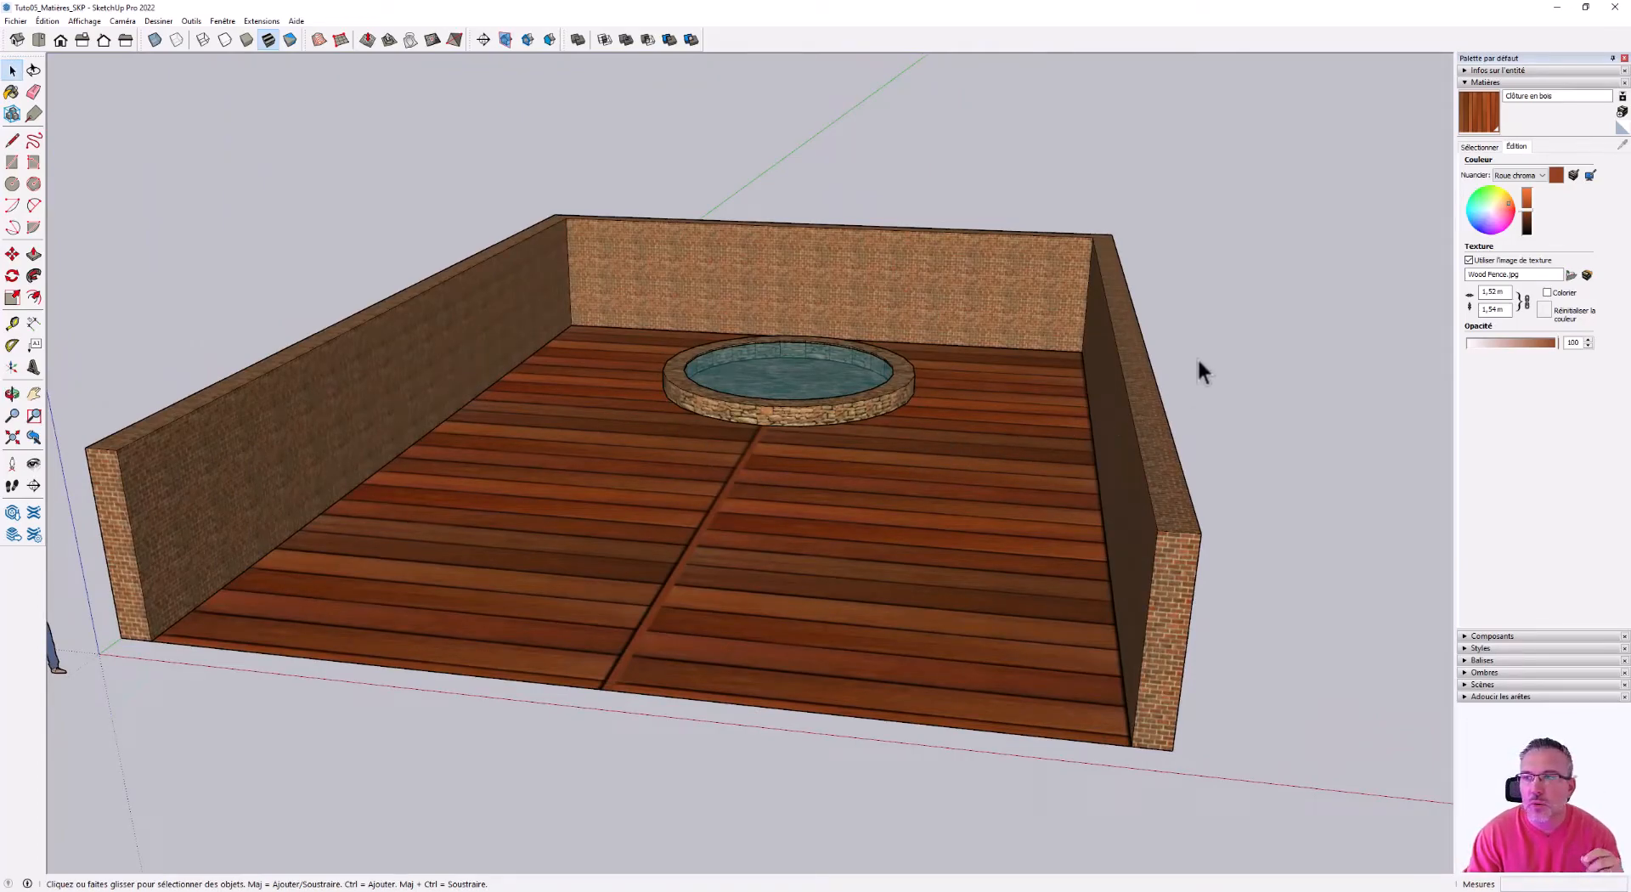
- Show the landscaping material collection beside a lower perspective view of the terrace
left_click(1483, 150)
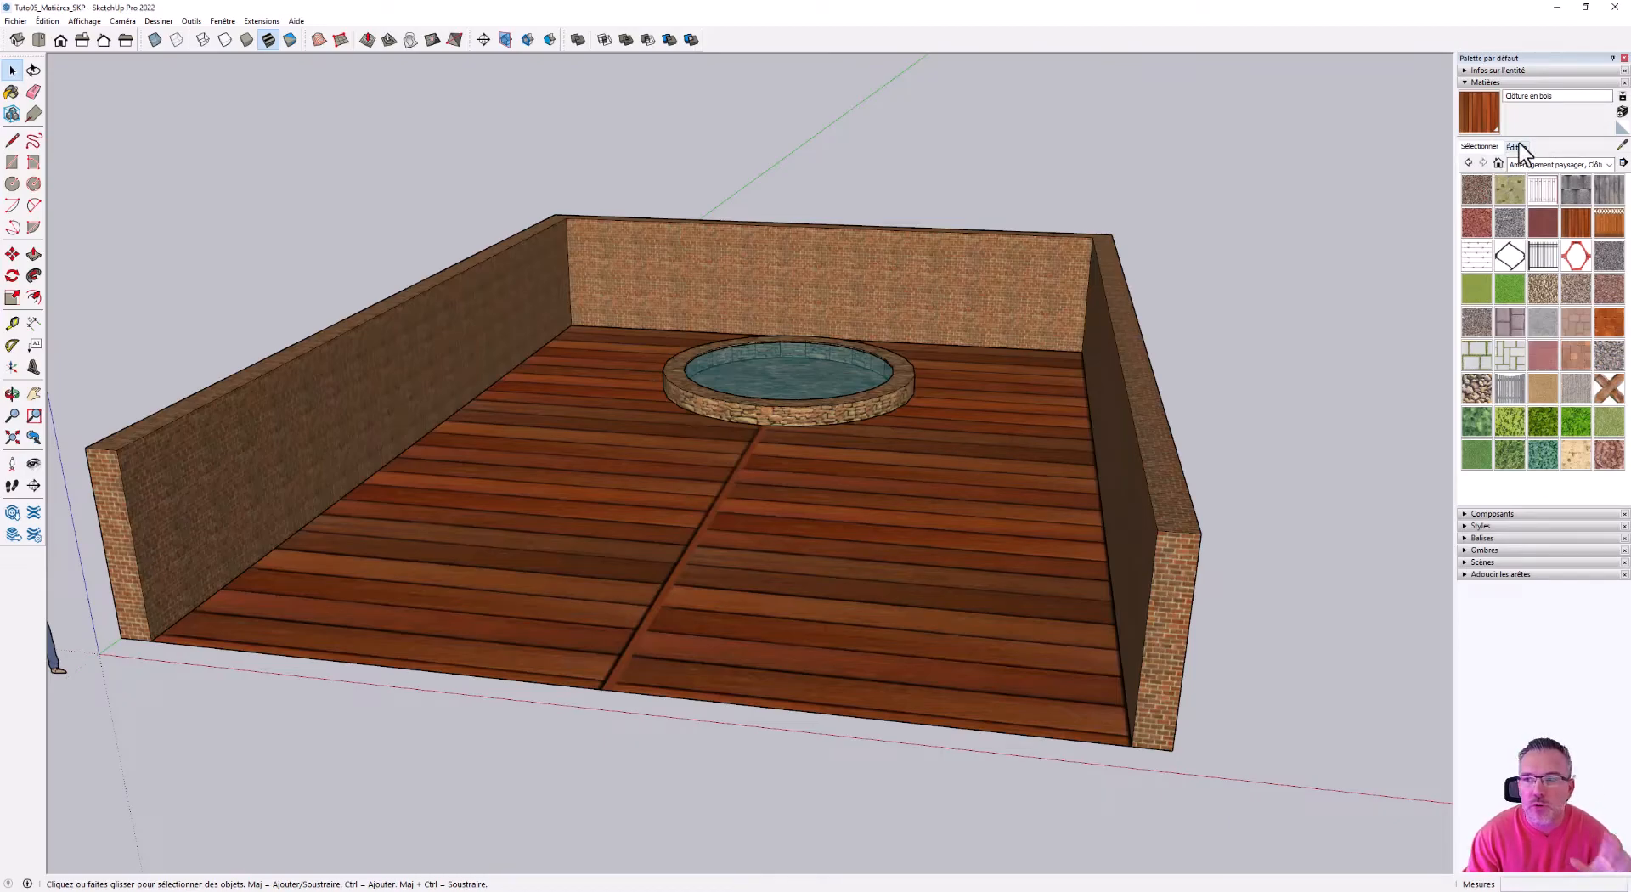
middle_click_drag(1103, 322, 842, 372)
scroll(841, 382, "up", 1)
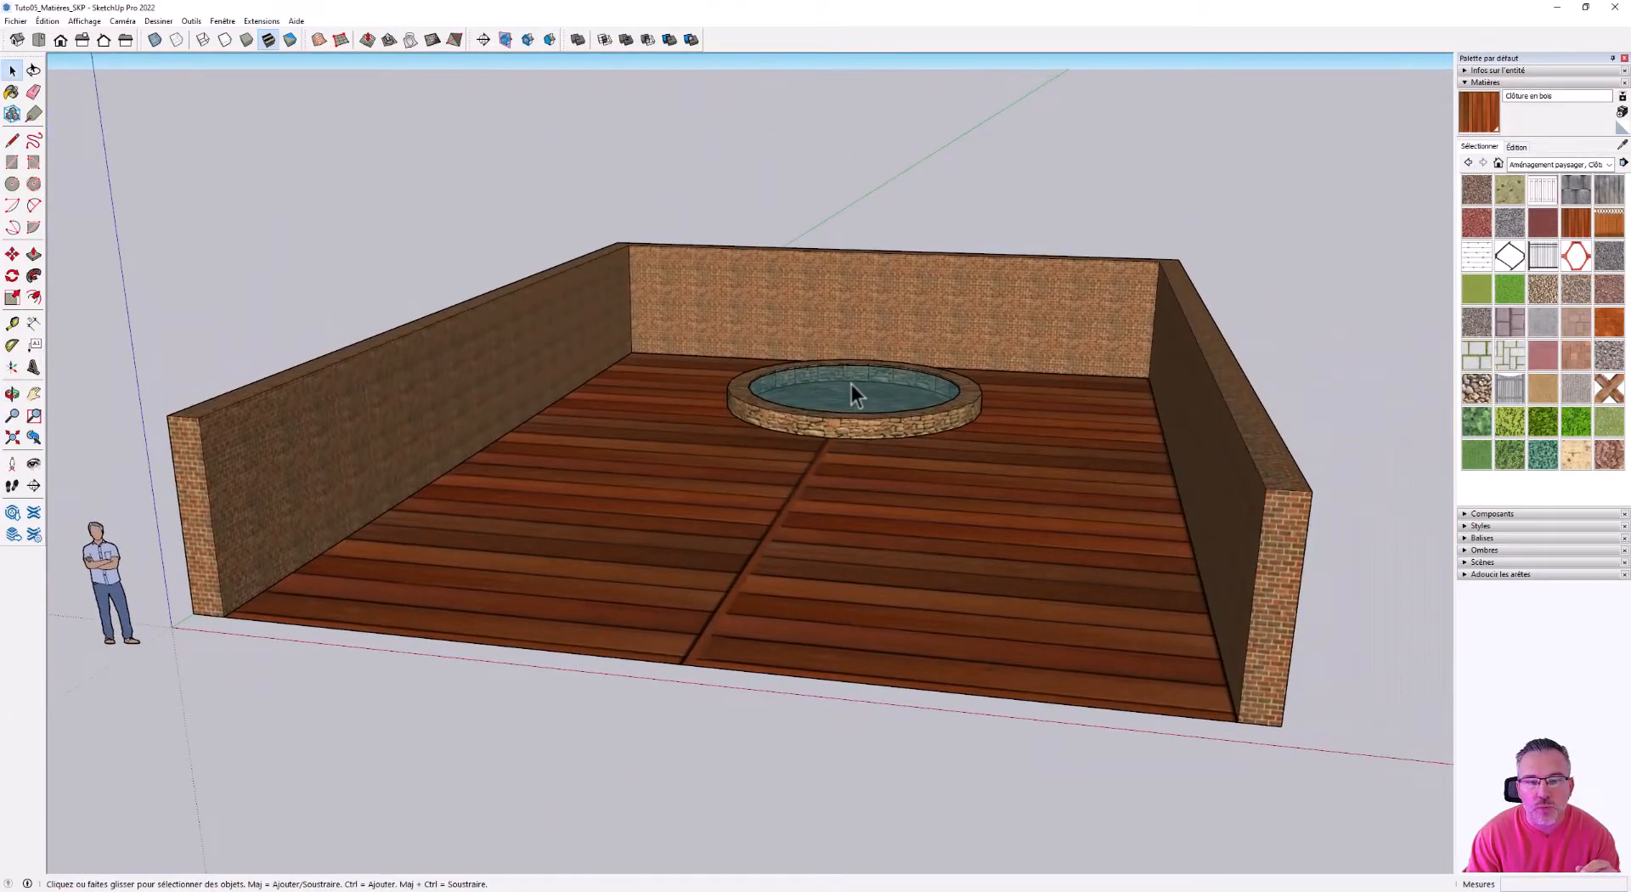